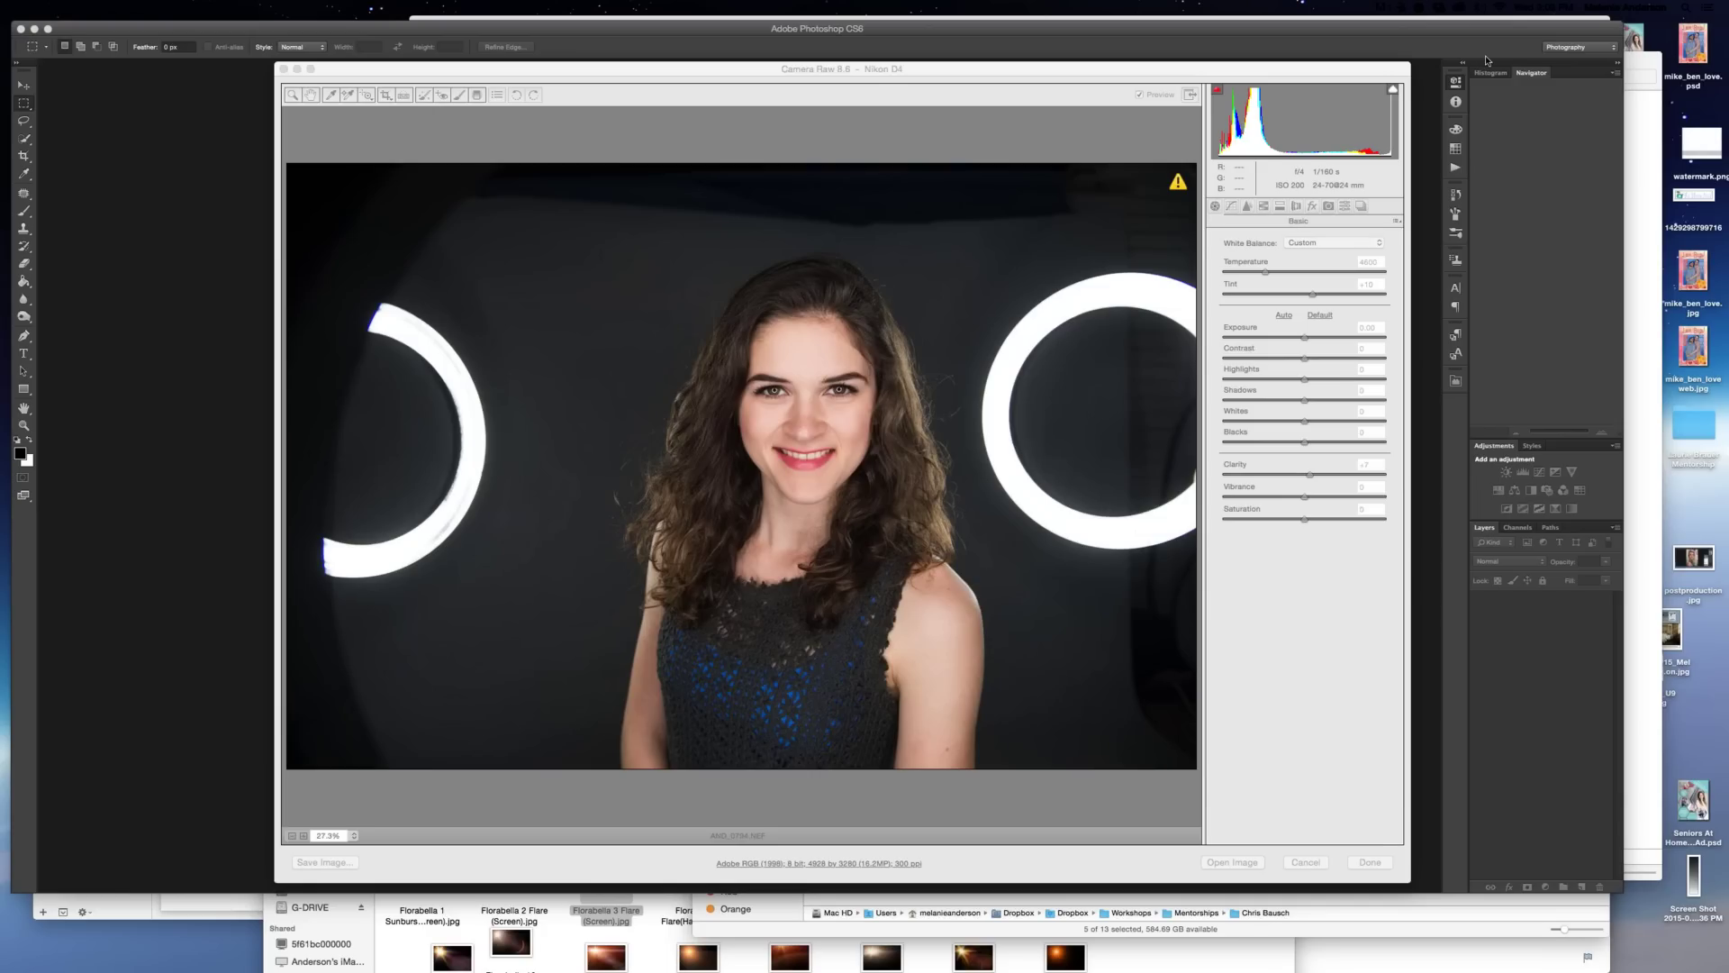
- Open the raw portrait from Camera Raw as an image for editing
{"action": "left_click_drag", "start_coordinate": [844, 71], "coordinate": [803, 68]}
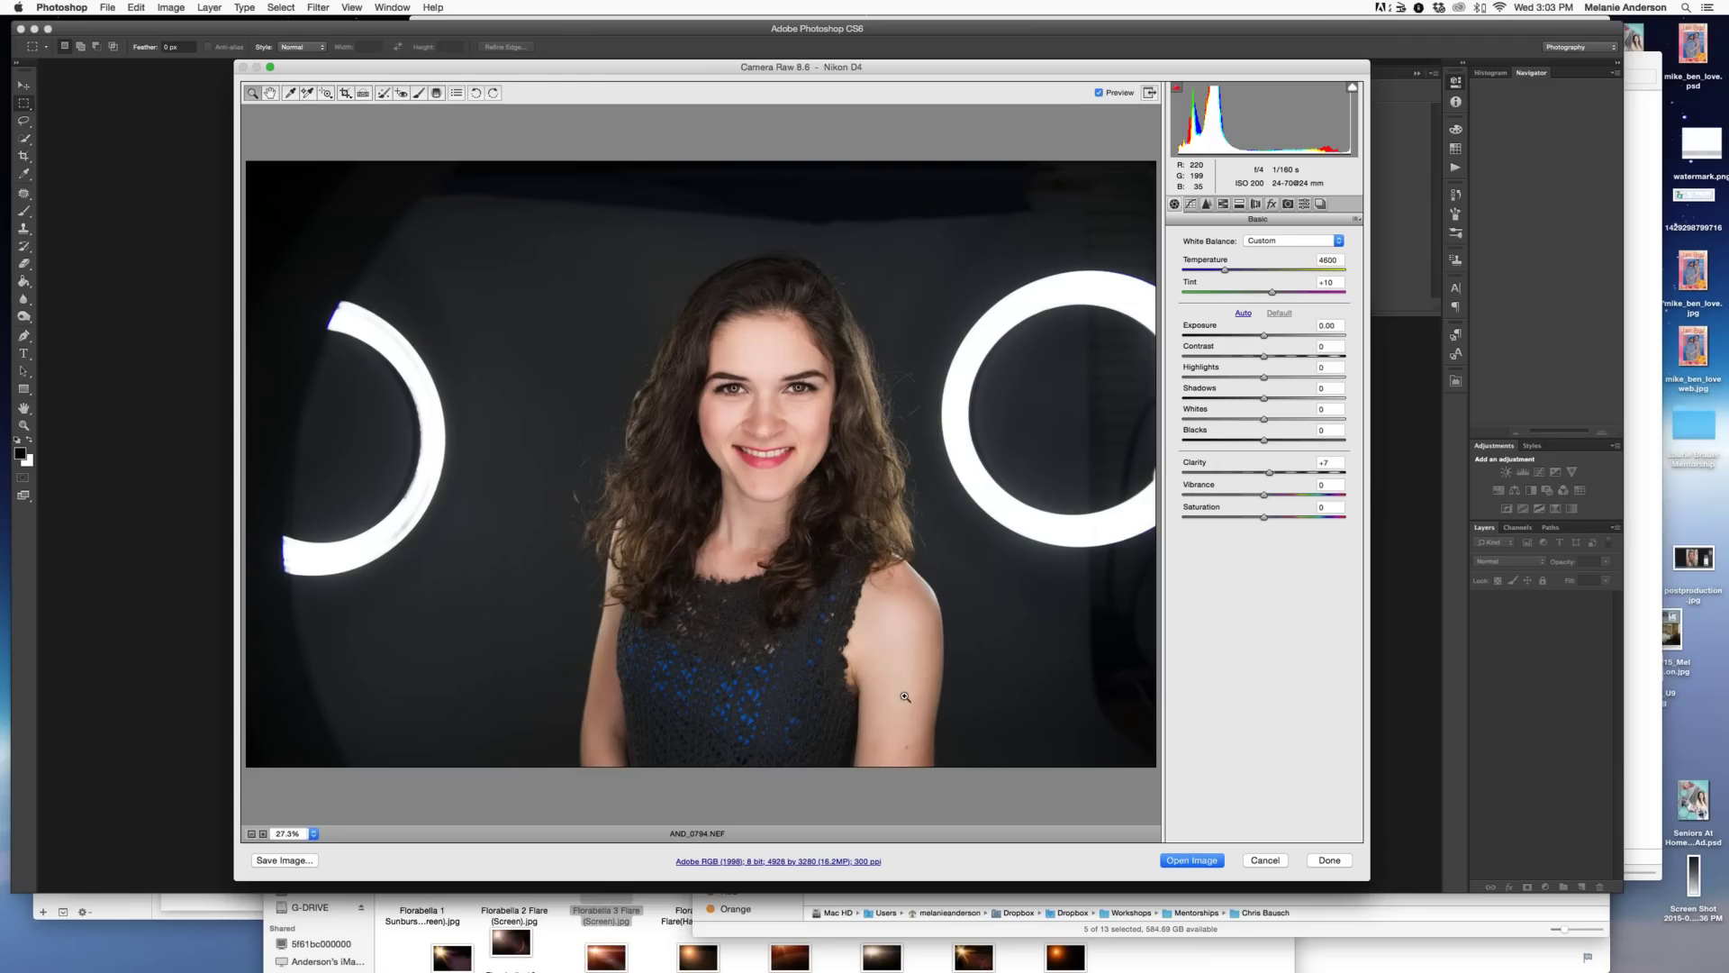
{"action": "left_click", "coordinate": [1190, 861]}
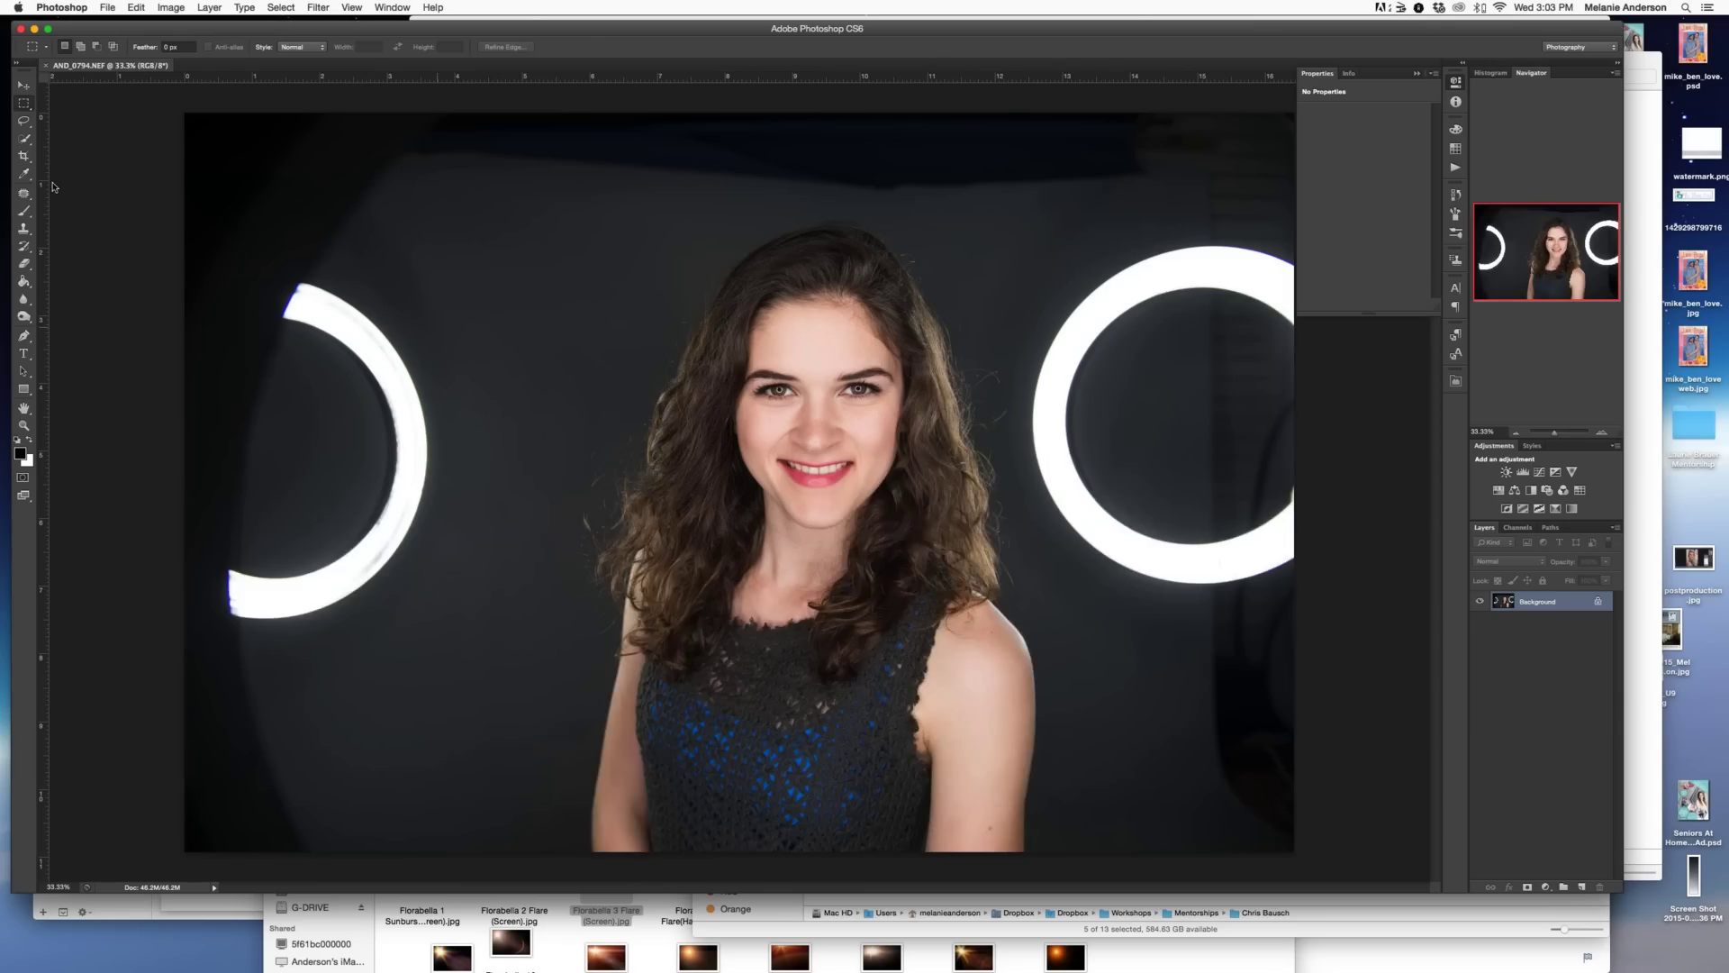
- Crop the portrait to the 14 x 11 in preset, framed tightly around the woman's head and shoulders
{"action": "left_click", "coordinate": [24, 155]}
{"action": "left_click", "coordinate": [90, 47]}
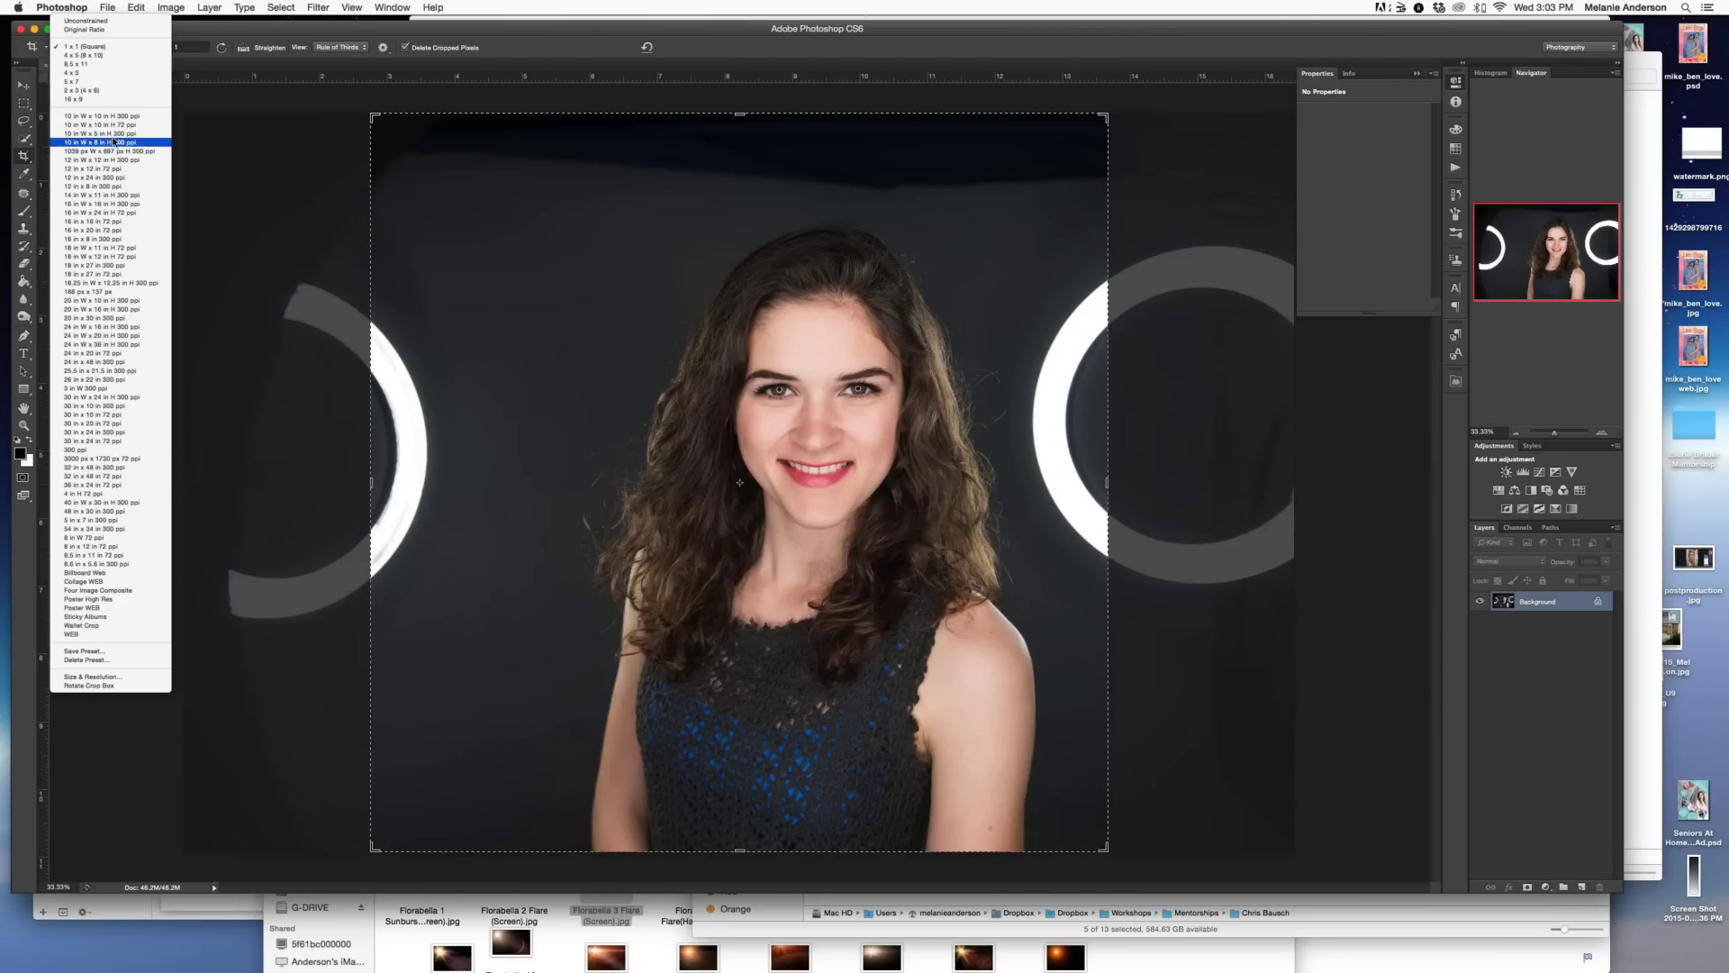
{"action": "left_click", "coordinate": [126, 195]}
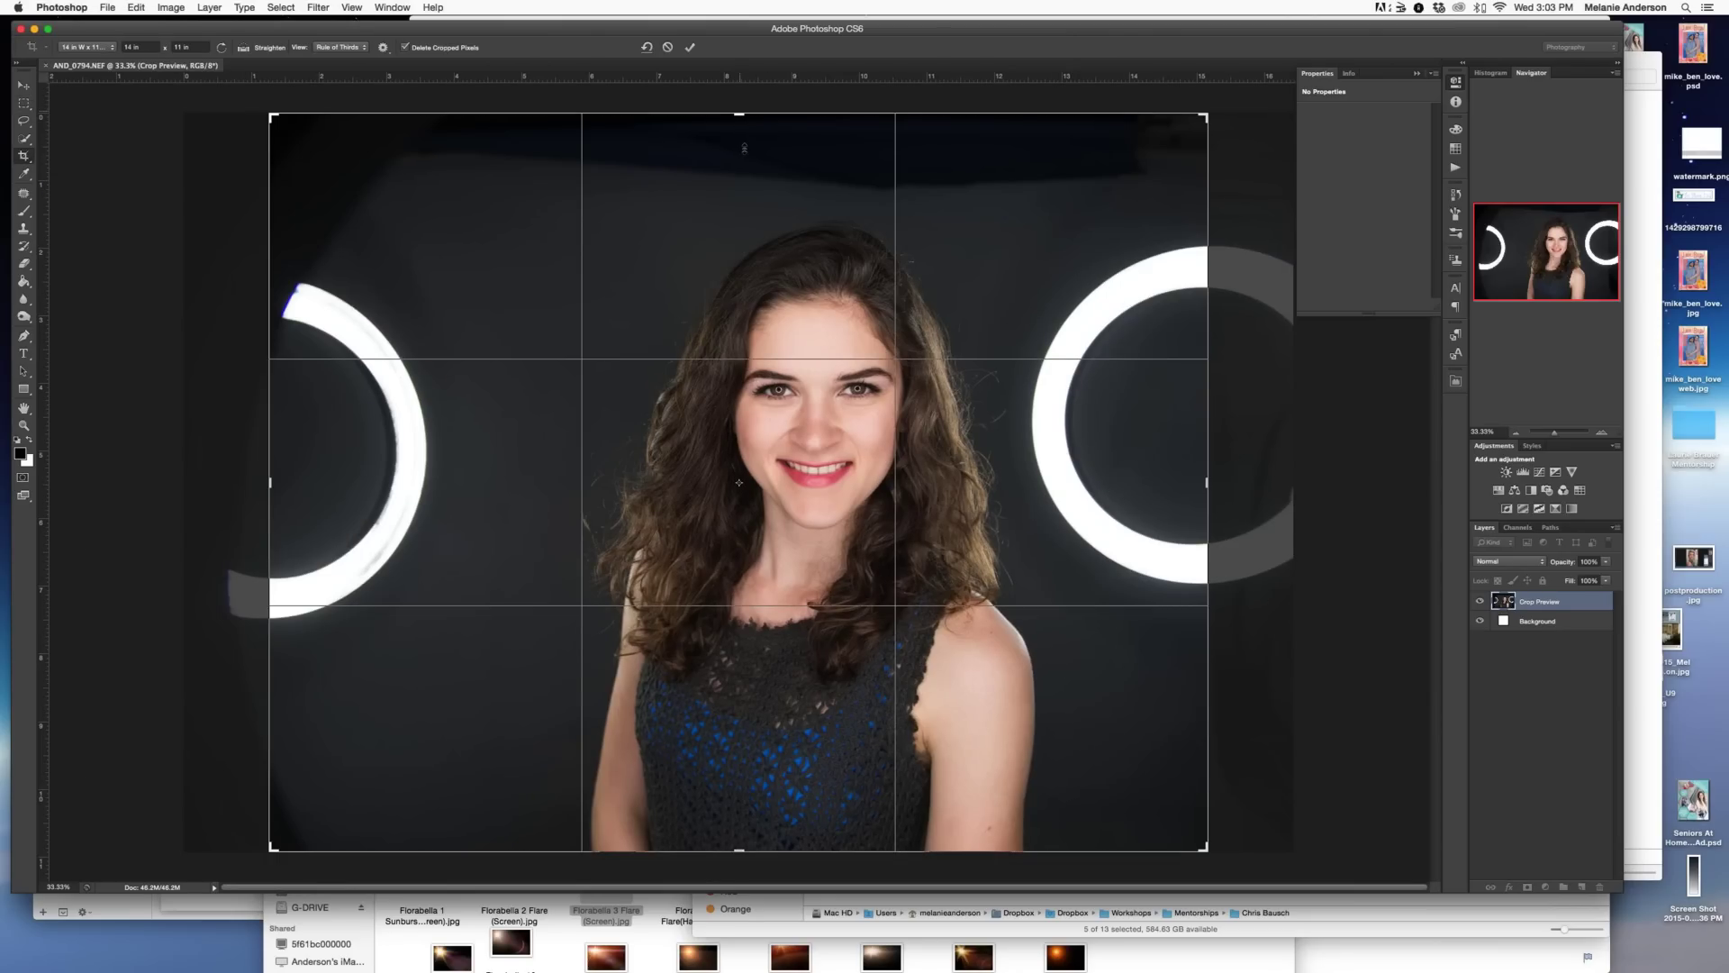
{"action": "left_click_drag", "start_coordinate": [744, 147], "coordinate": [744, 153]}
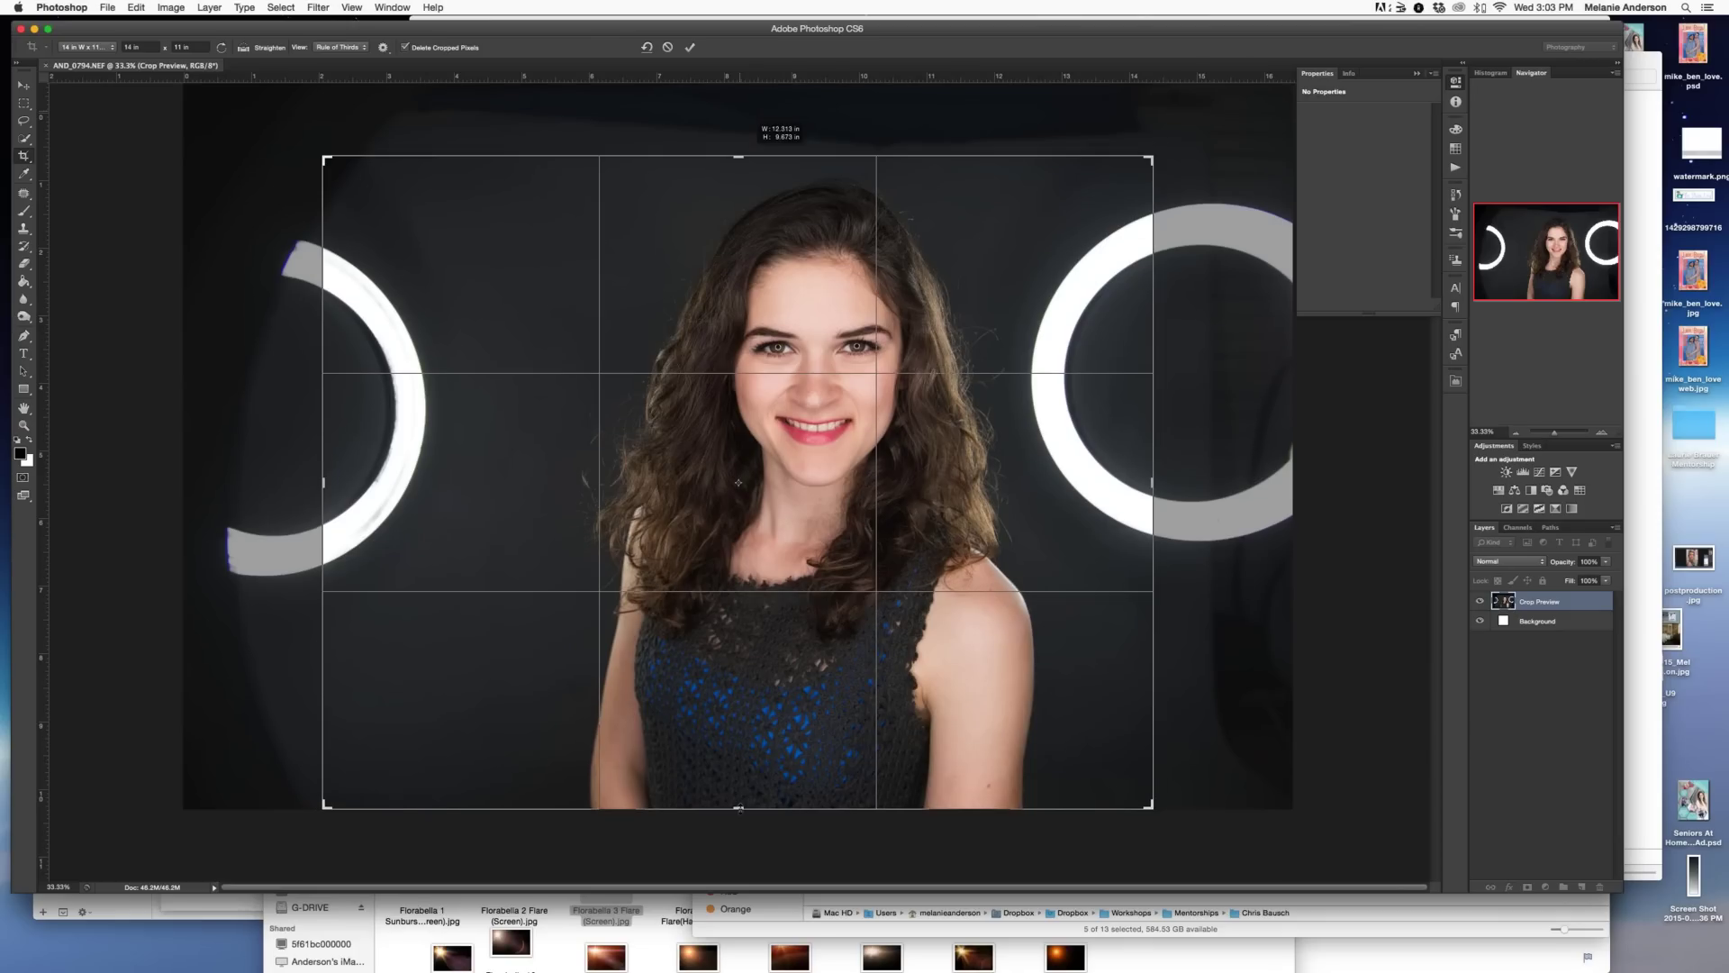
{"action": "left_click_drag", "start_coordinate": [738, 809], "coordinate": [738, 807]}
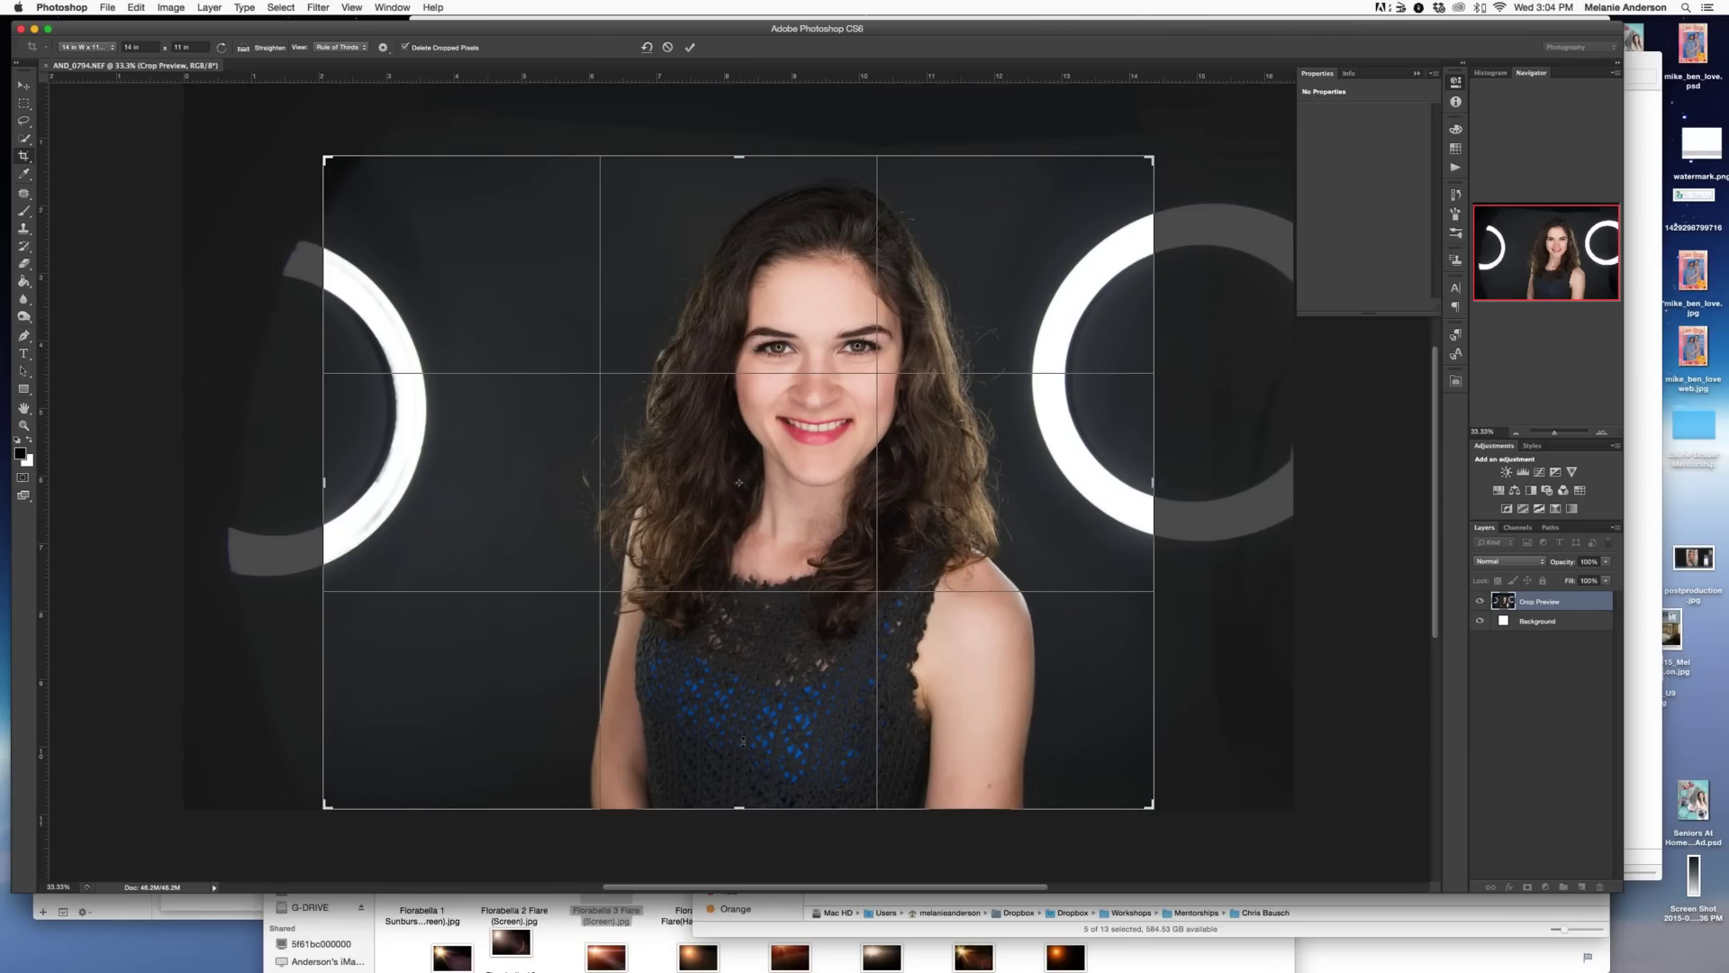
{"action": "left_click_drag", "start_coordinate": [743, 741], "coordinate": [756, 686]}
{"action": "mouse_move", "coordinate": [759, 646]}
{"action": "left_mouse_down"}
{"action": "mouse_move", "coordinate": [750, 656]}
{"action": "mouse_move", "coordinate": [761, 641]}
{"action": "left_mouse_up"}
{"action": "left_click_drag", "start_coordinate": [460, 265], "coordinate": [455, 263]}
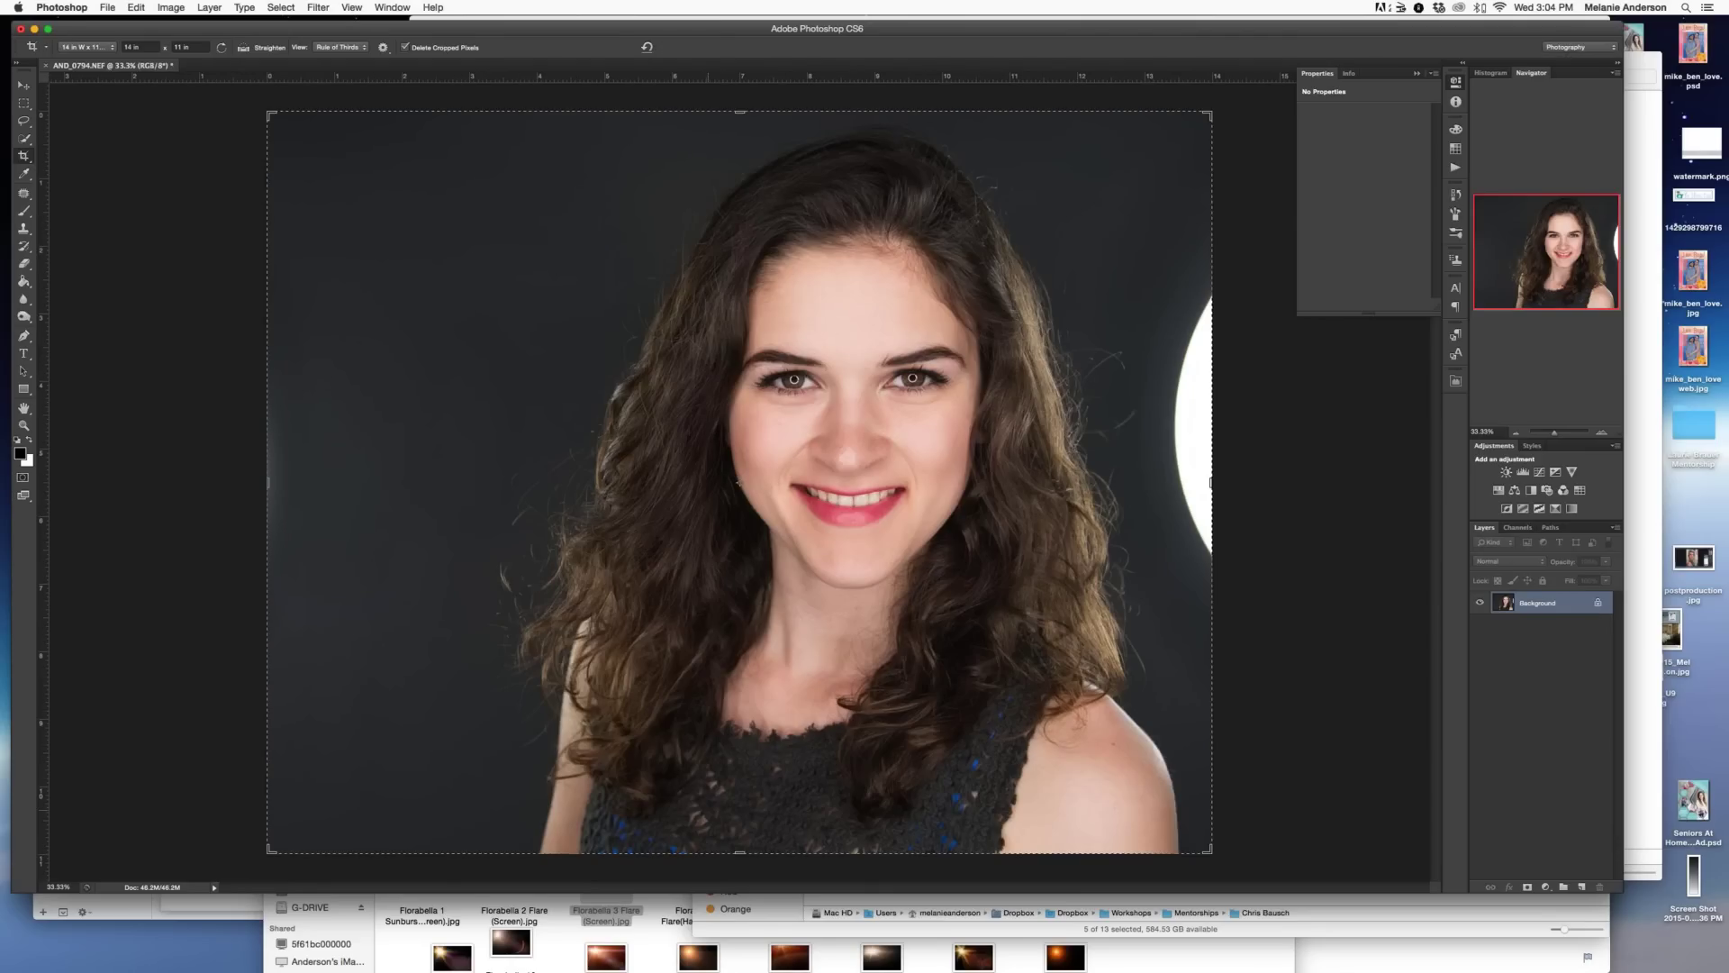
- Try to remove the ring light at the photo's right edge by outlining it and applying a Content-Aware fill at 100% opacity
{"action": "key", "text": "j"}
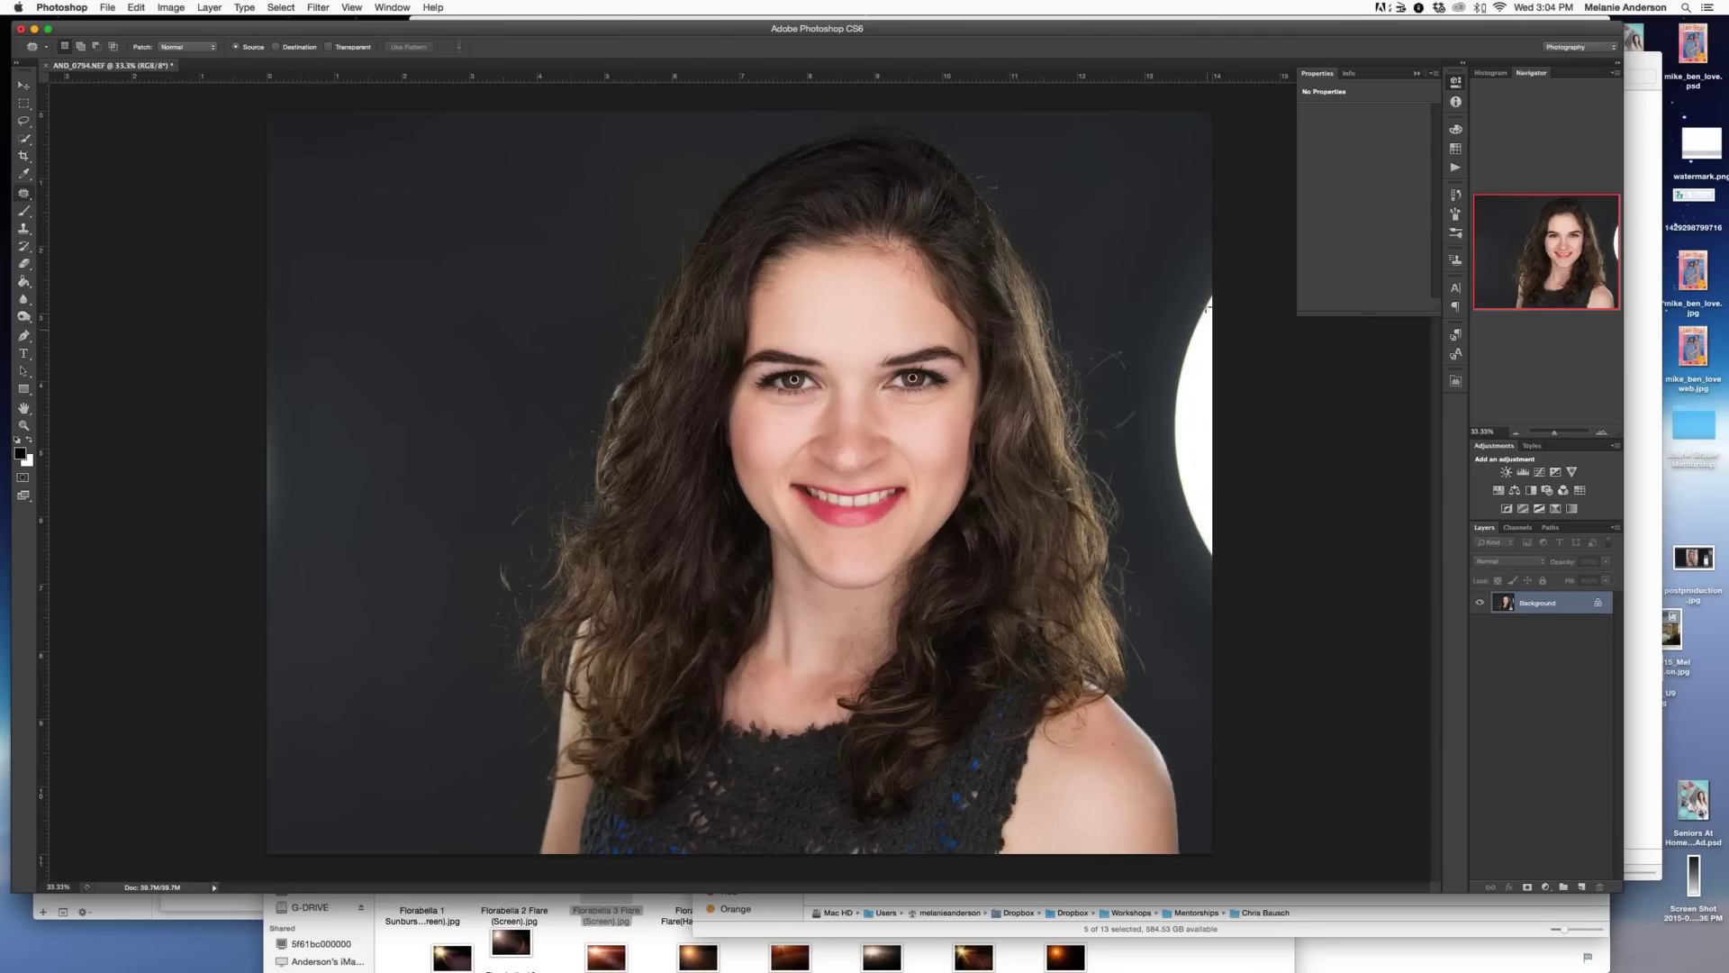
{"action": "left_click_drag", "start_coordinate": [1209, 270], "coordinate": [1176, 339]}
{"action": "mouse_move", "coordinate": [1161, 414]}
{"action": "left_mouse_down"}
{"action": "mouse_move", "coordinate": [1171, 516]}
{"action": "mouse_move", "coordinate": [1206, 573]}
{"action": "left_mouse_up"}
{"action": "key", "text": "i"}
{"action": "key", "text": "shift+BackSpace"}
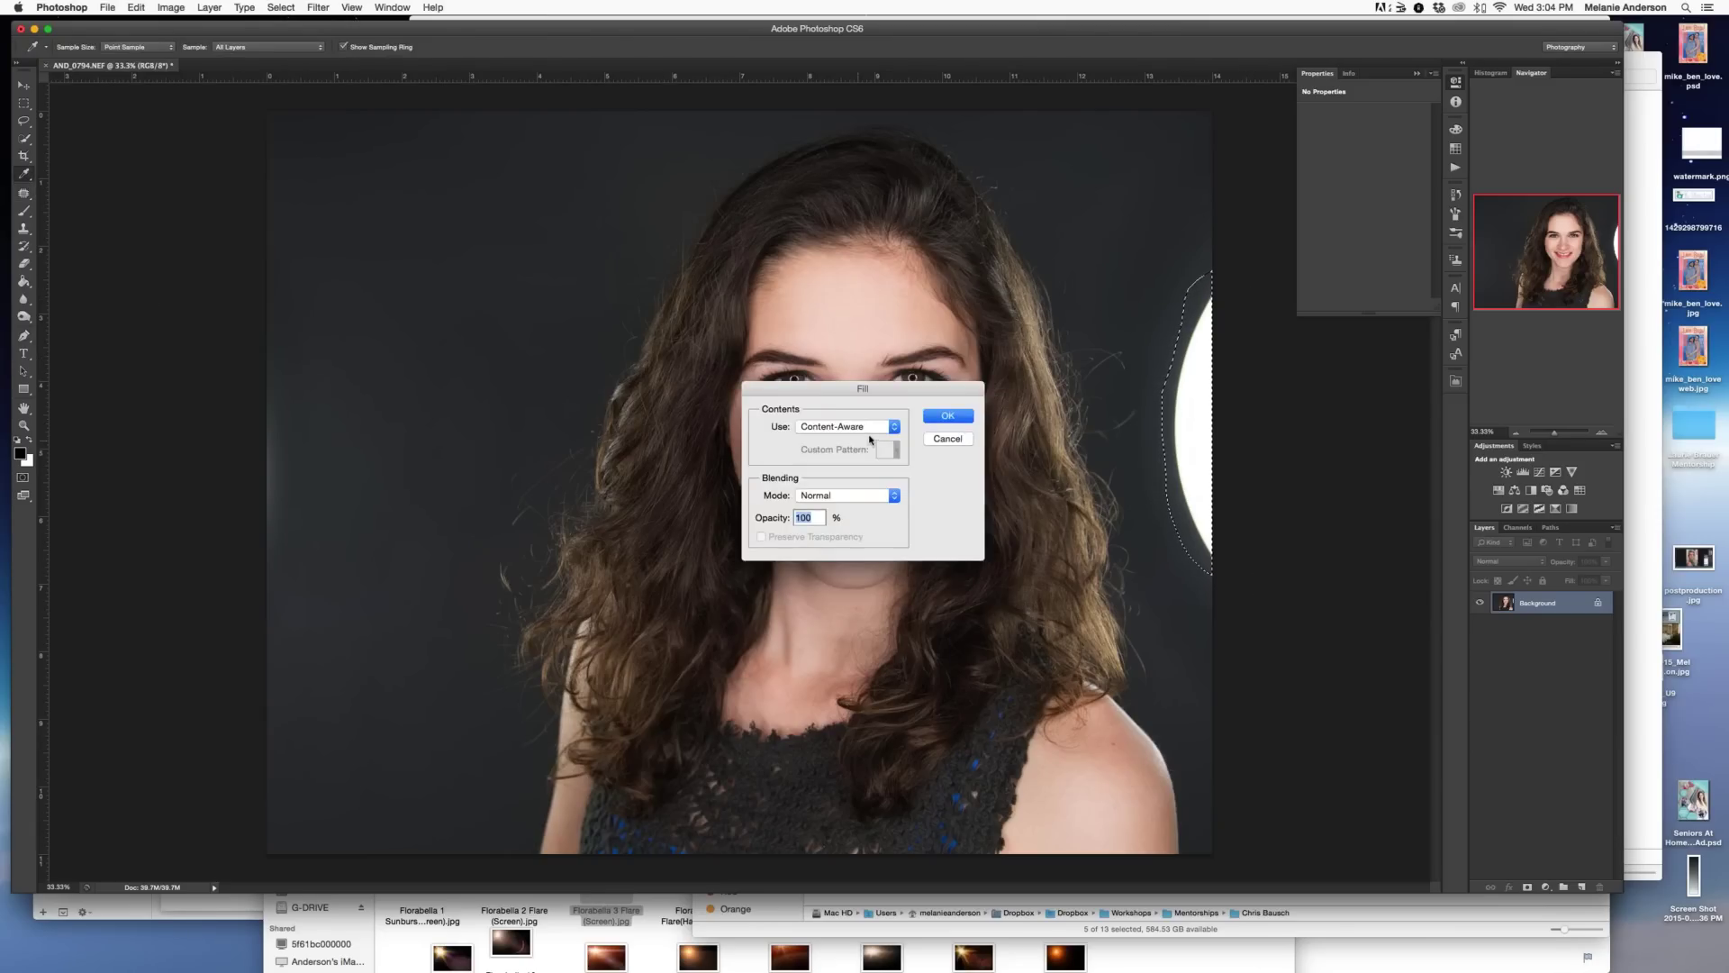
{"action": "left_click", "coordinate": [950, 418]}
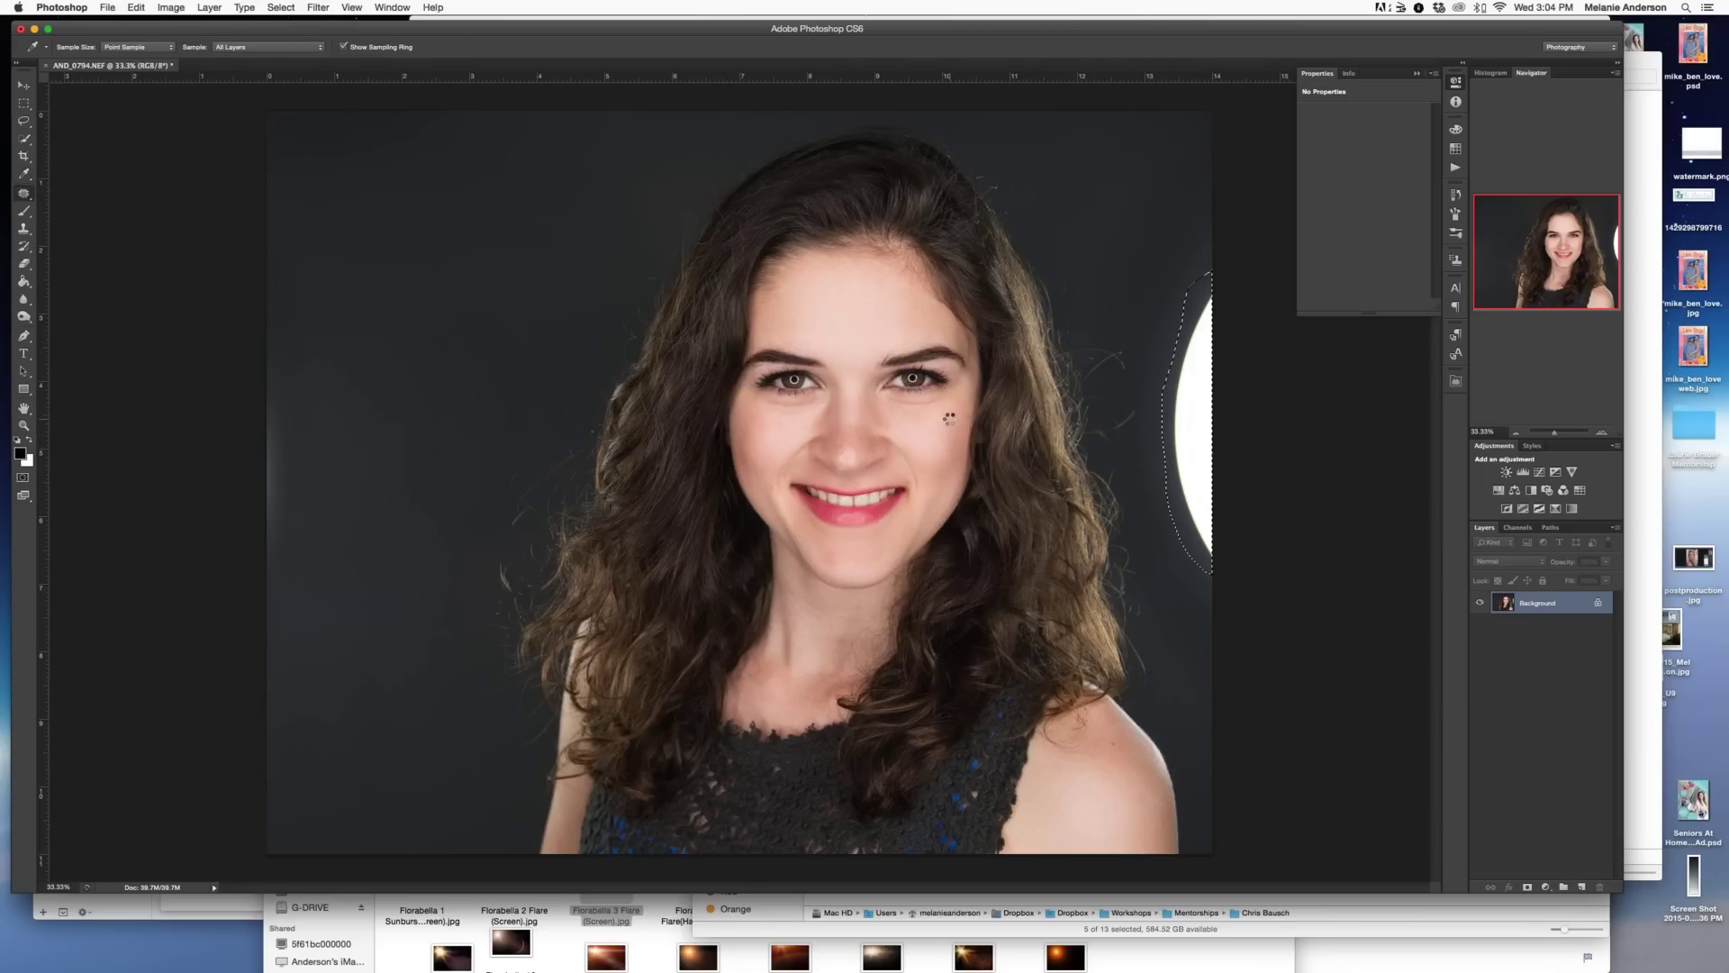
{"action": "key", "text": "j"}
{"action": "key", "text": "super+d"}
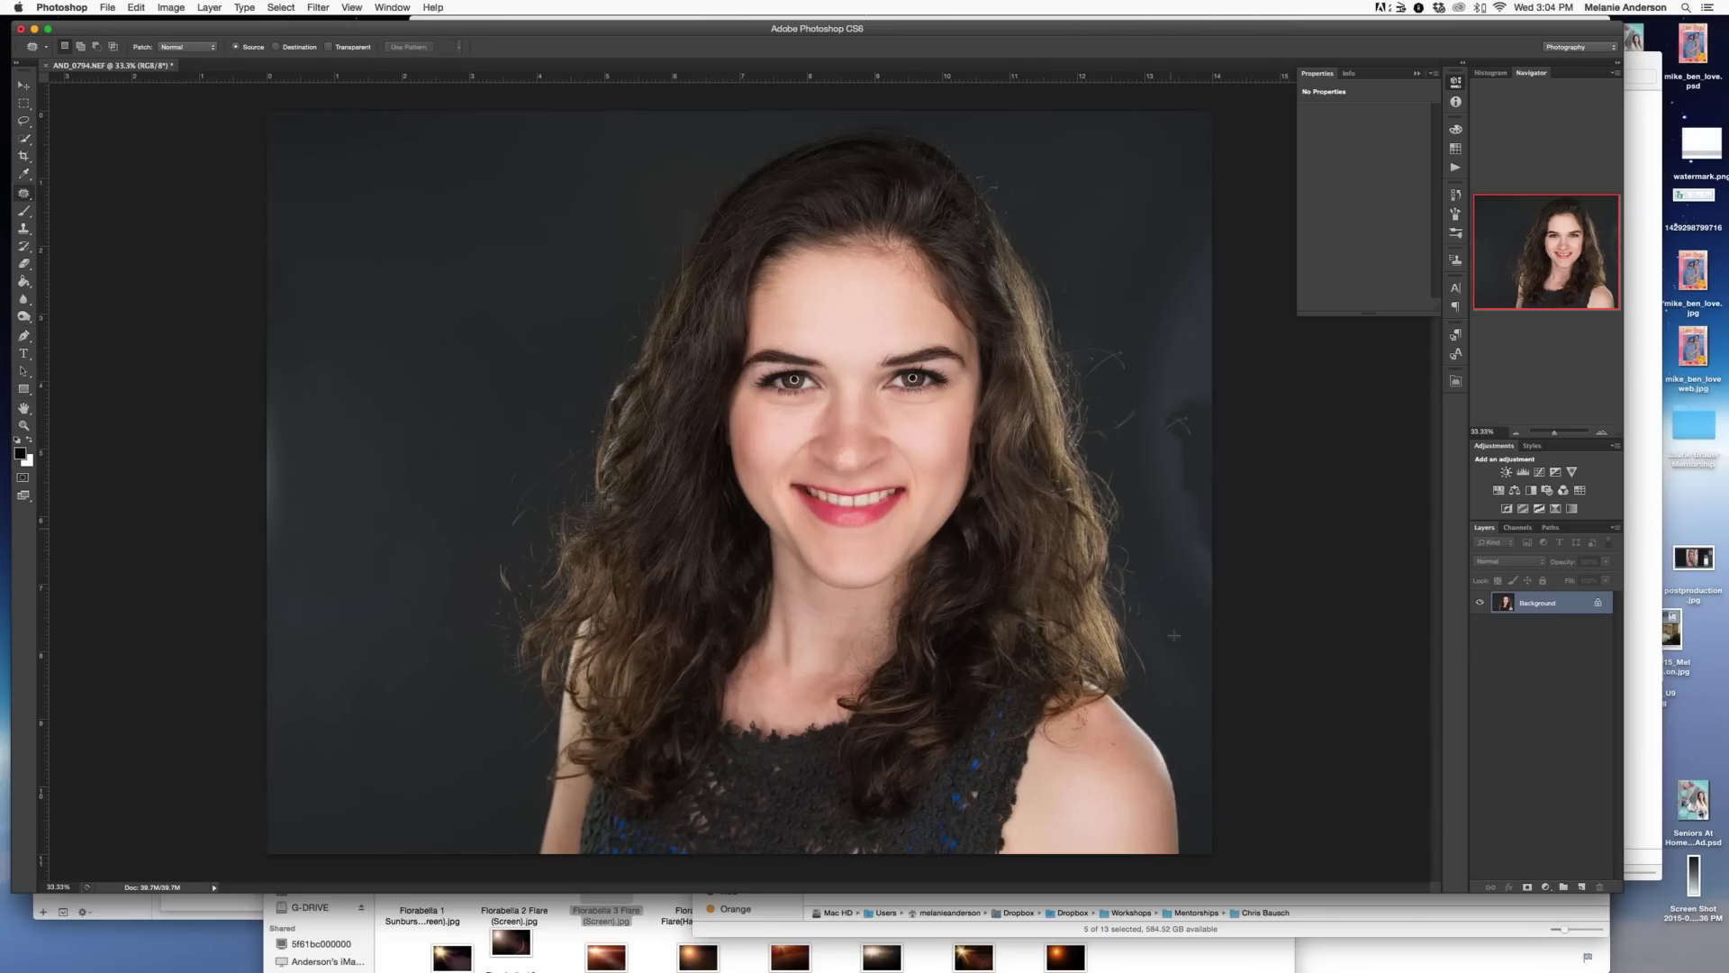
- Undo the Content-Aware fill and clear the selection around the ring light
{"action": "key", "text": "super+alt+z"}
{"action": "key", "text": "super+alt+z"}
{"action": "key", "text": "super+d"}
- Copy a full-height strip of the photo's left backdrop to a new layer and move it over the ring light
{"action": "key", "text": "m"}
{"action": "left_click_drag", "start_coordinate": [266, 111], "coordinate": [405, 863]}
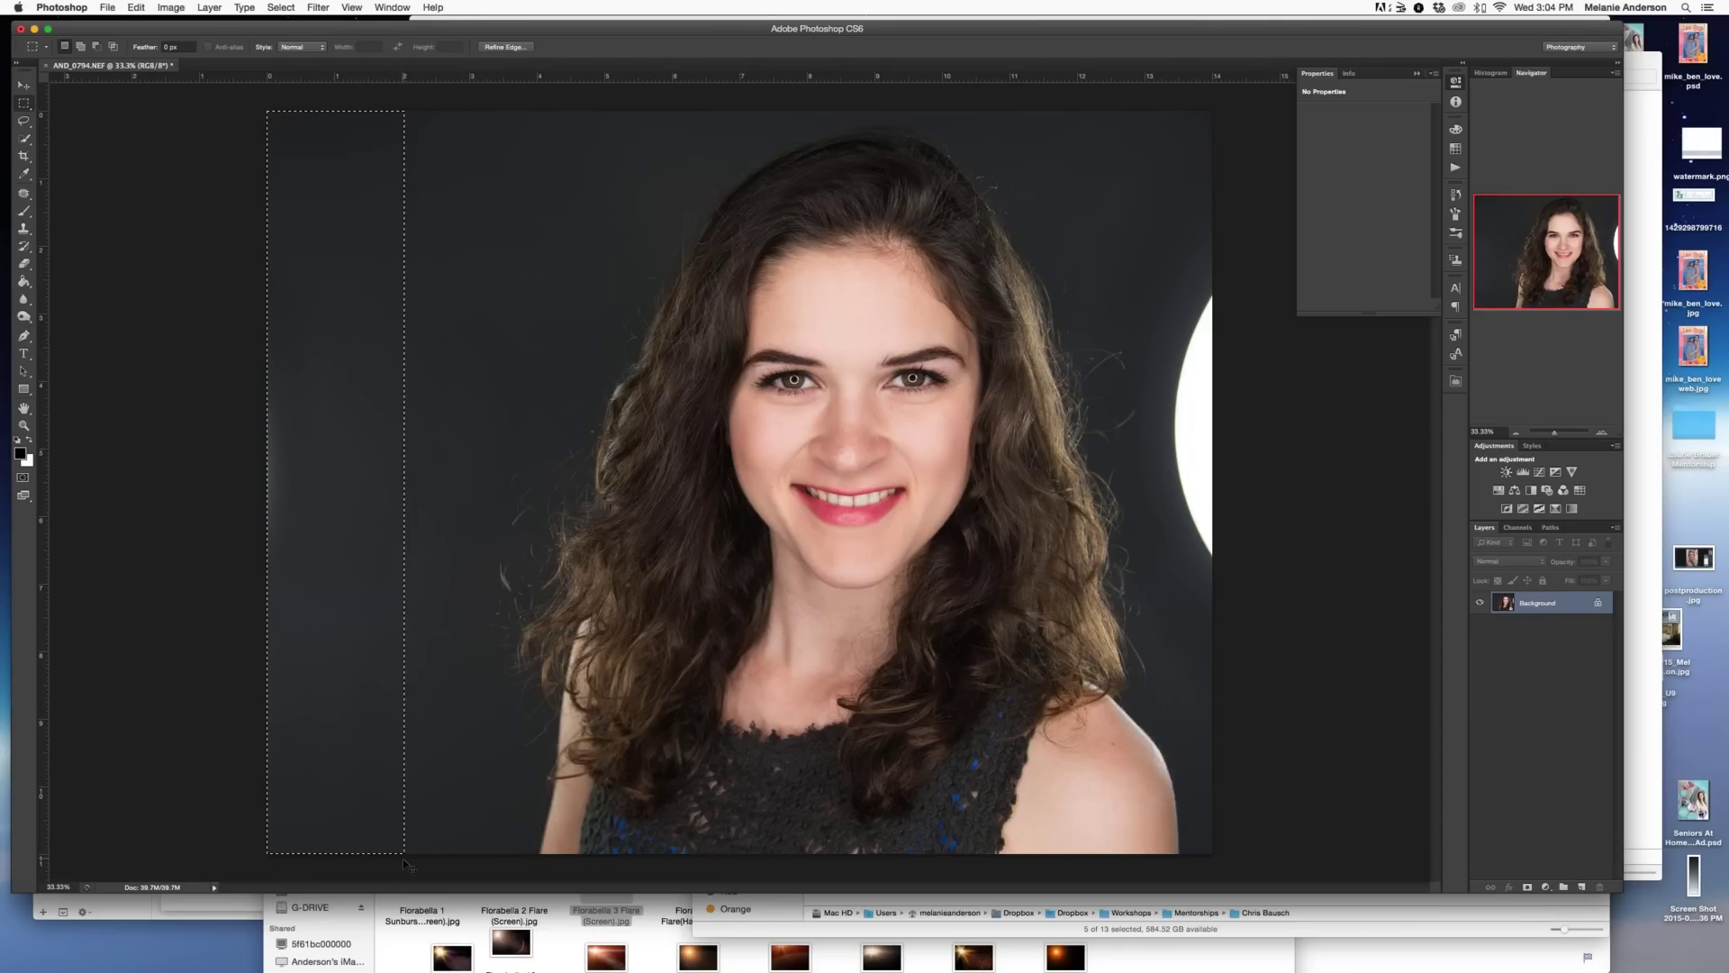
{"action": "key", "text": "super+j"}
{"action": "key", "text": "v"}
{"action": "left_click_drag", "start_coordinate": [375, 630], "coordinate": [1171, 630]}
- Flip the copied backdrop strip horizontally and shift it outward so it fully covers the ring light
{"action": "left_click", "coordinate": [136, 7]}
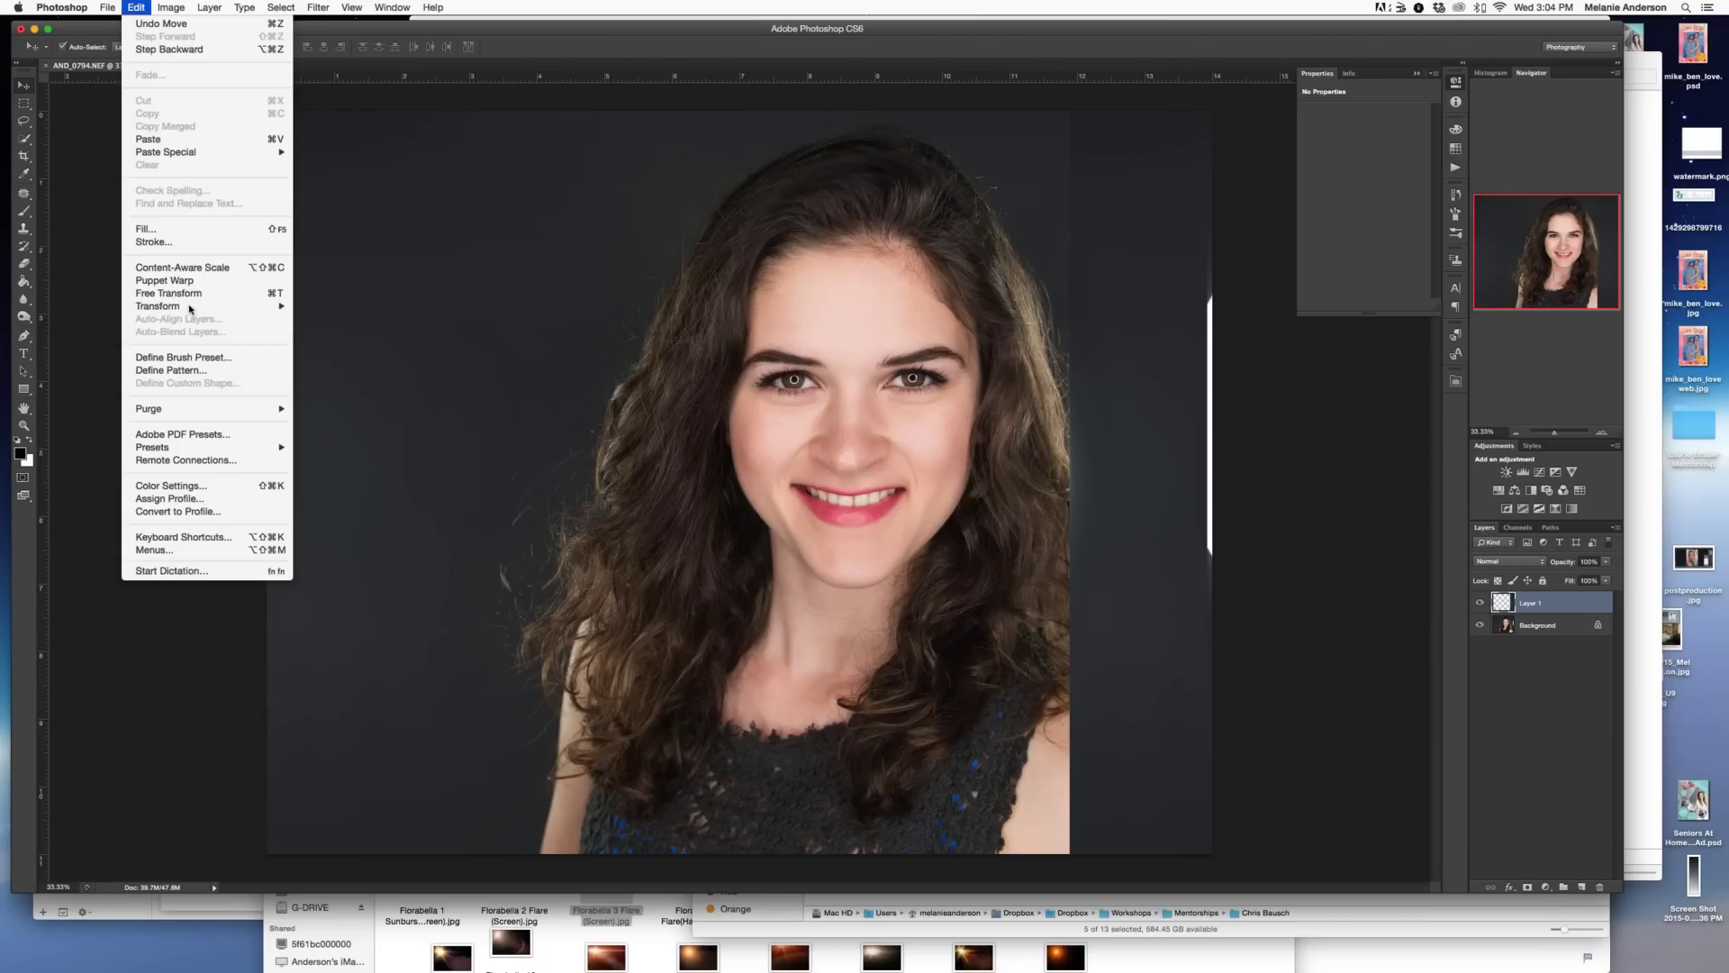
{"action": "mouse_move", "coordinate": [225, 305]}
{"action": "left_click", "coordinate": [339, 474]}
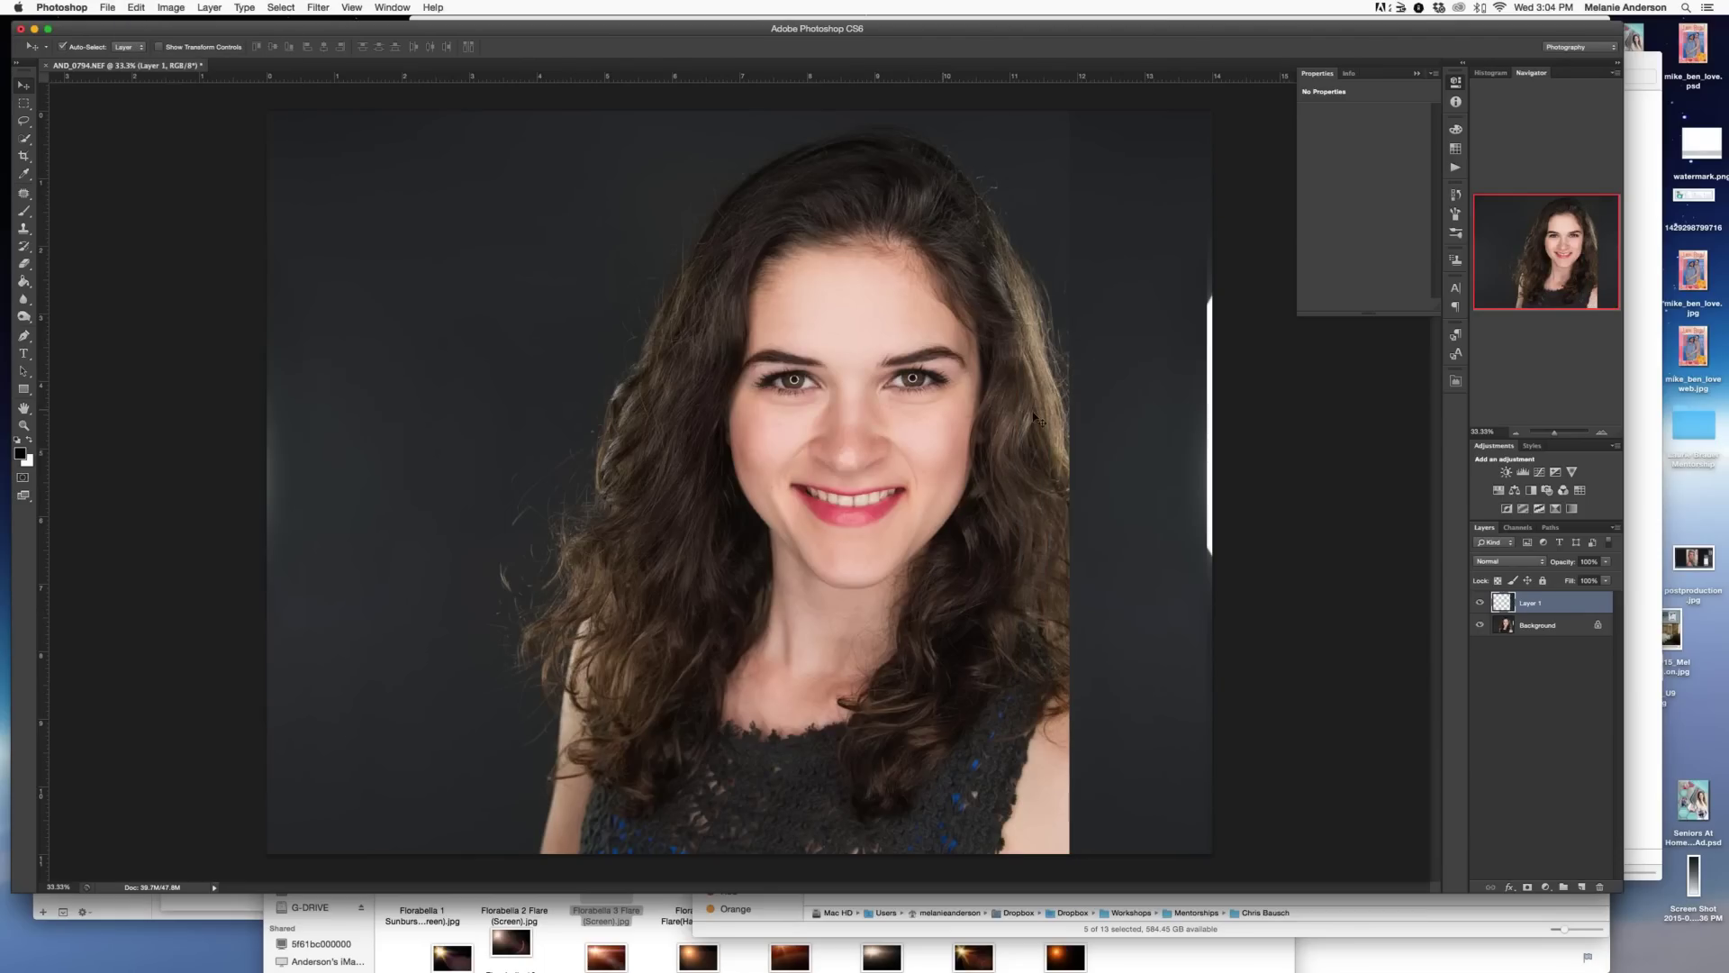
{"action": "mouse_move", "coordinate": [1182, 445]}
{"action": "left_mouse_down"}
{"action": "mouse_move", "coordinate": [1235, 444]}
{"action": "mouse_move", "coordinate": [1211, 443]}
{"action": "left_mouse_up"}
- Add a layer mask to the backdrop strip, brush away its overlap on the hair and shoulder, and merge it into the background
{"action": "left_click", "coordinate": [1528, 888]}
{"action": "key", "text": "b"}
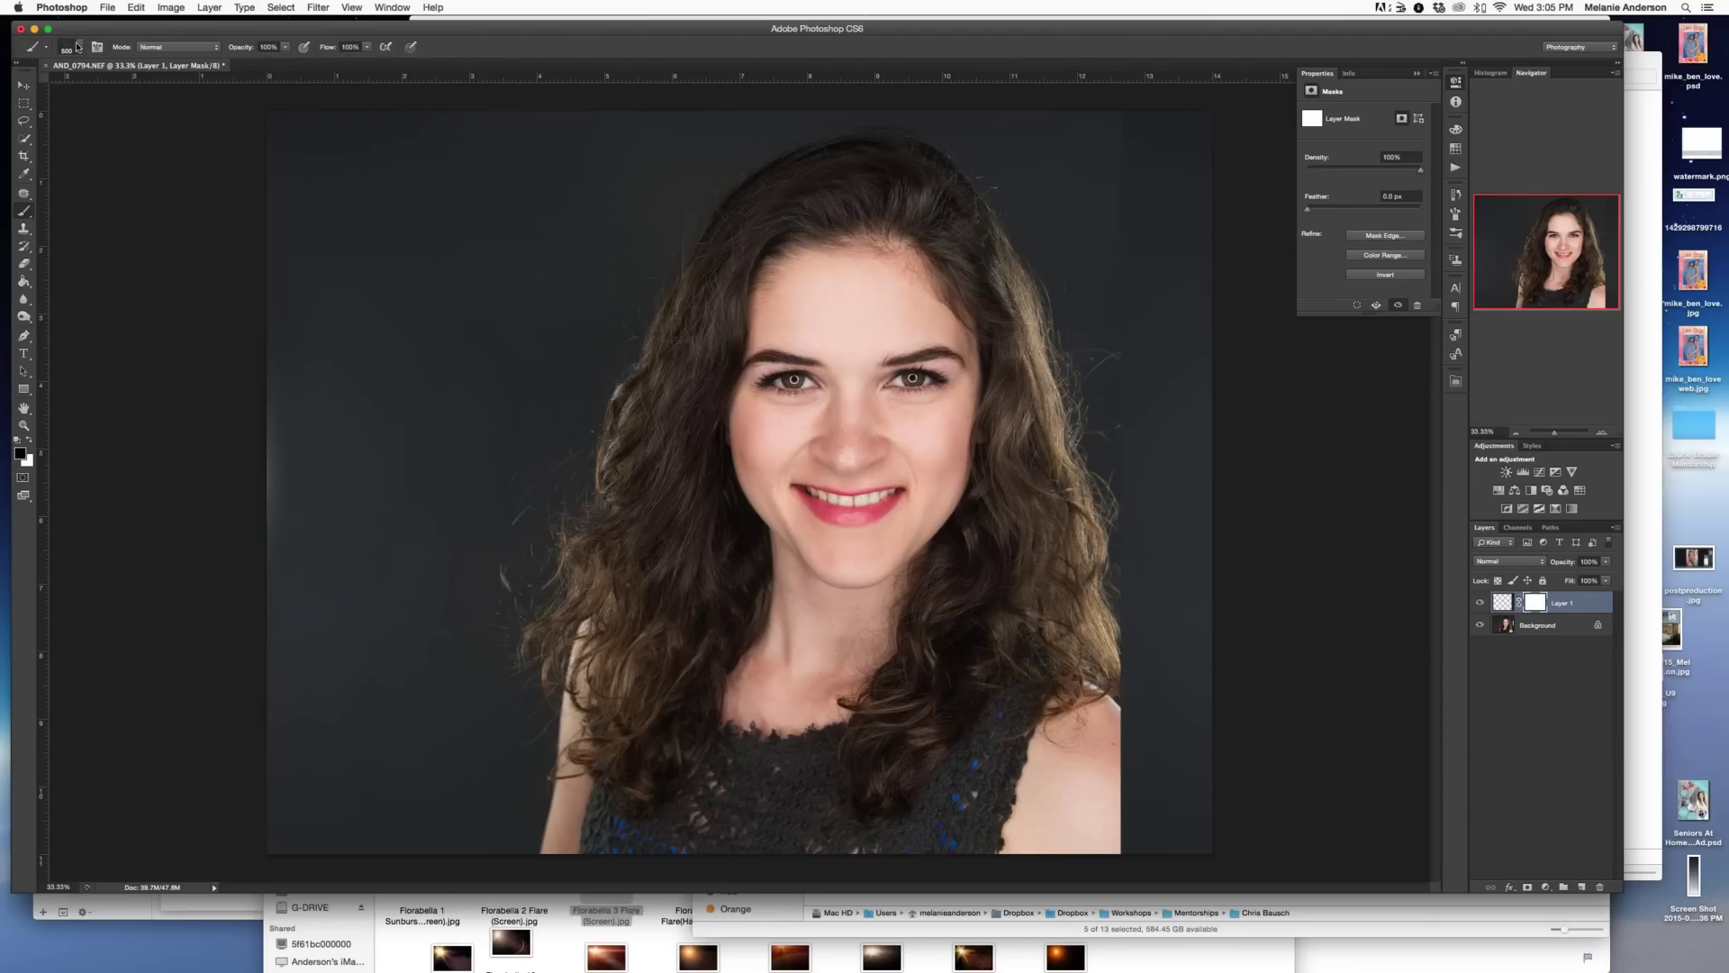
{"action": "left_click", "coordinate": [77, 45]}
{"action": "left_click", "coordinate": [1103, 125]}
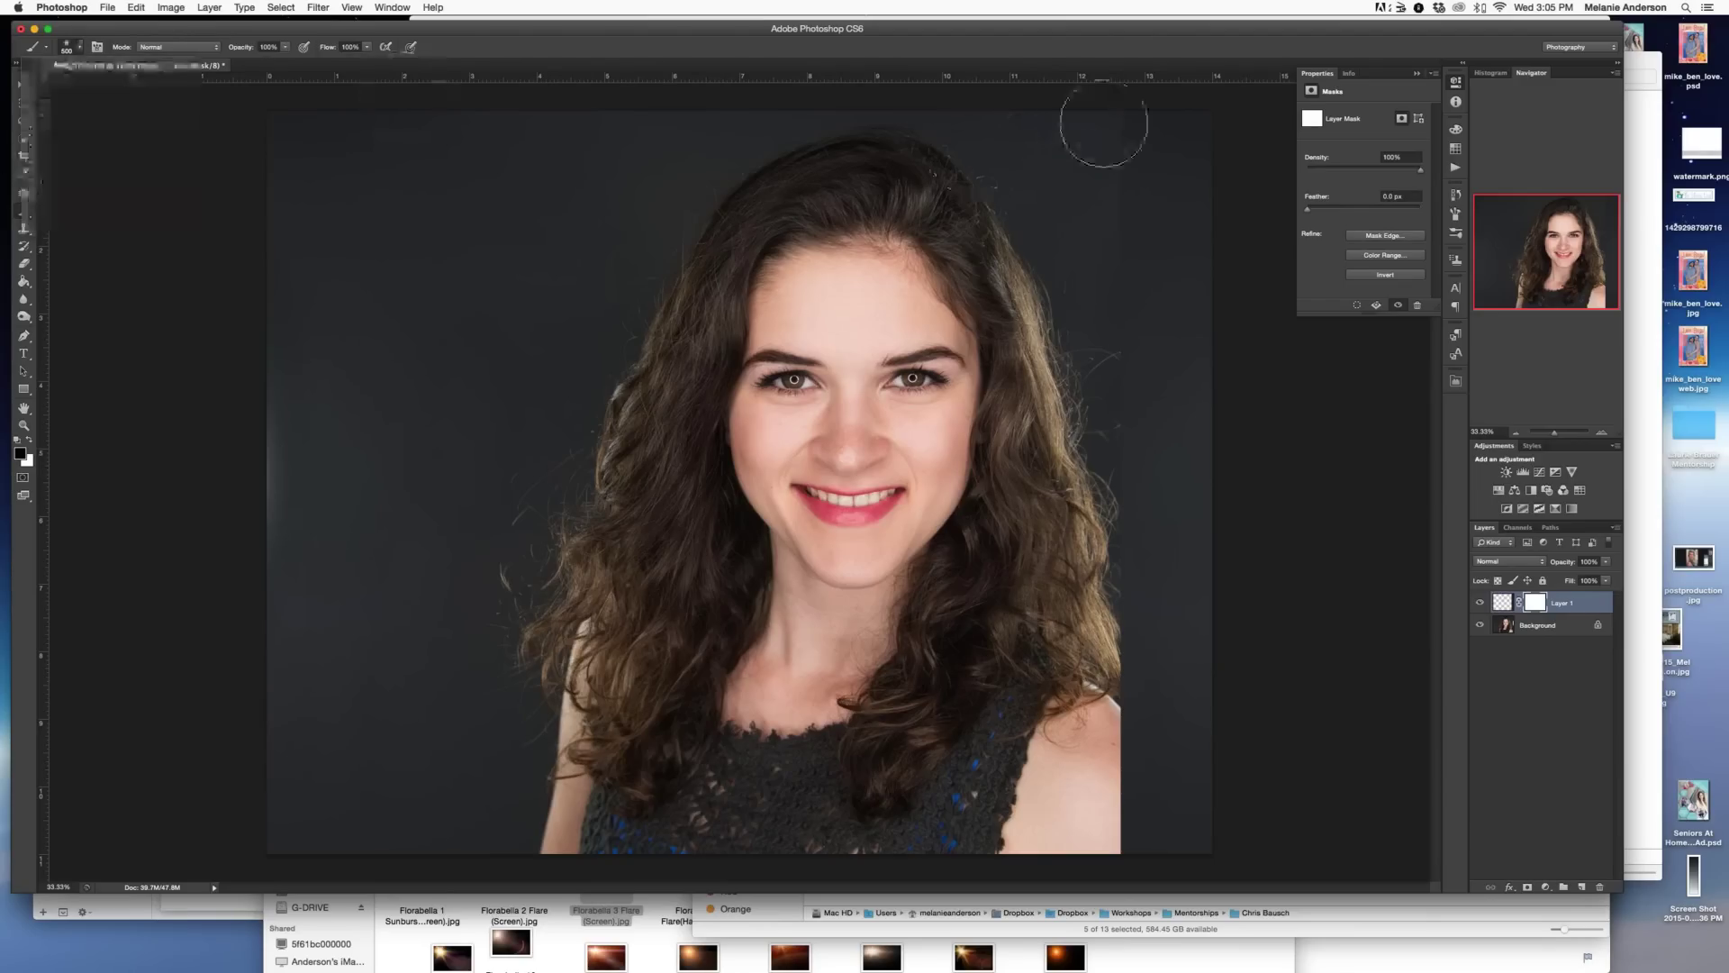
{"action": "mouse_move", "coordinate": [1090, 821]}
{"action": "left_mouse_down"}
{"action": "mouse_move", "coordinate": [1093, 765]}
{"action": "mouse_move", "coordinate": [1128, 792]}
{"action": "mouse_move", "coordinate": [1104, 747]}
{"action": "mouse_move", "coordinate": [1149, 797]}
{"action": "mouse_move", "coordinate": [1100, 771]}
{"action": "left_mouse_up"}
{"action": "key", "text": "super+e"}
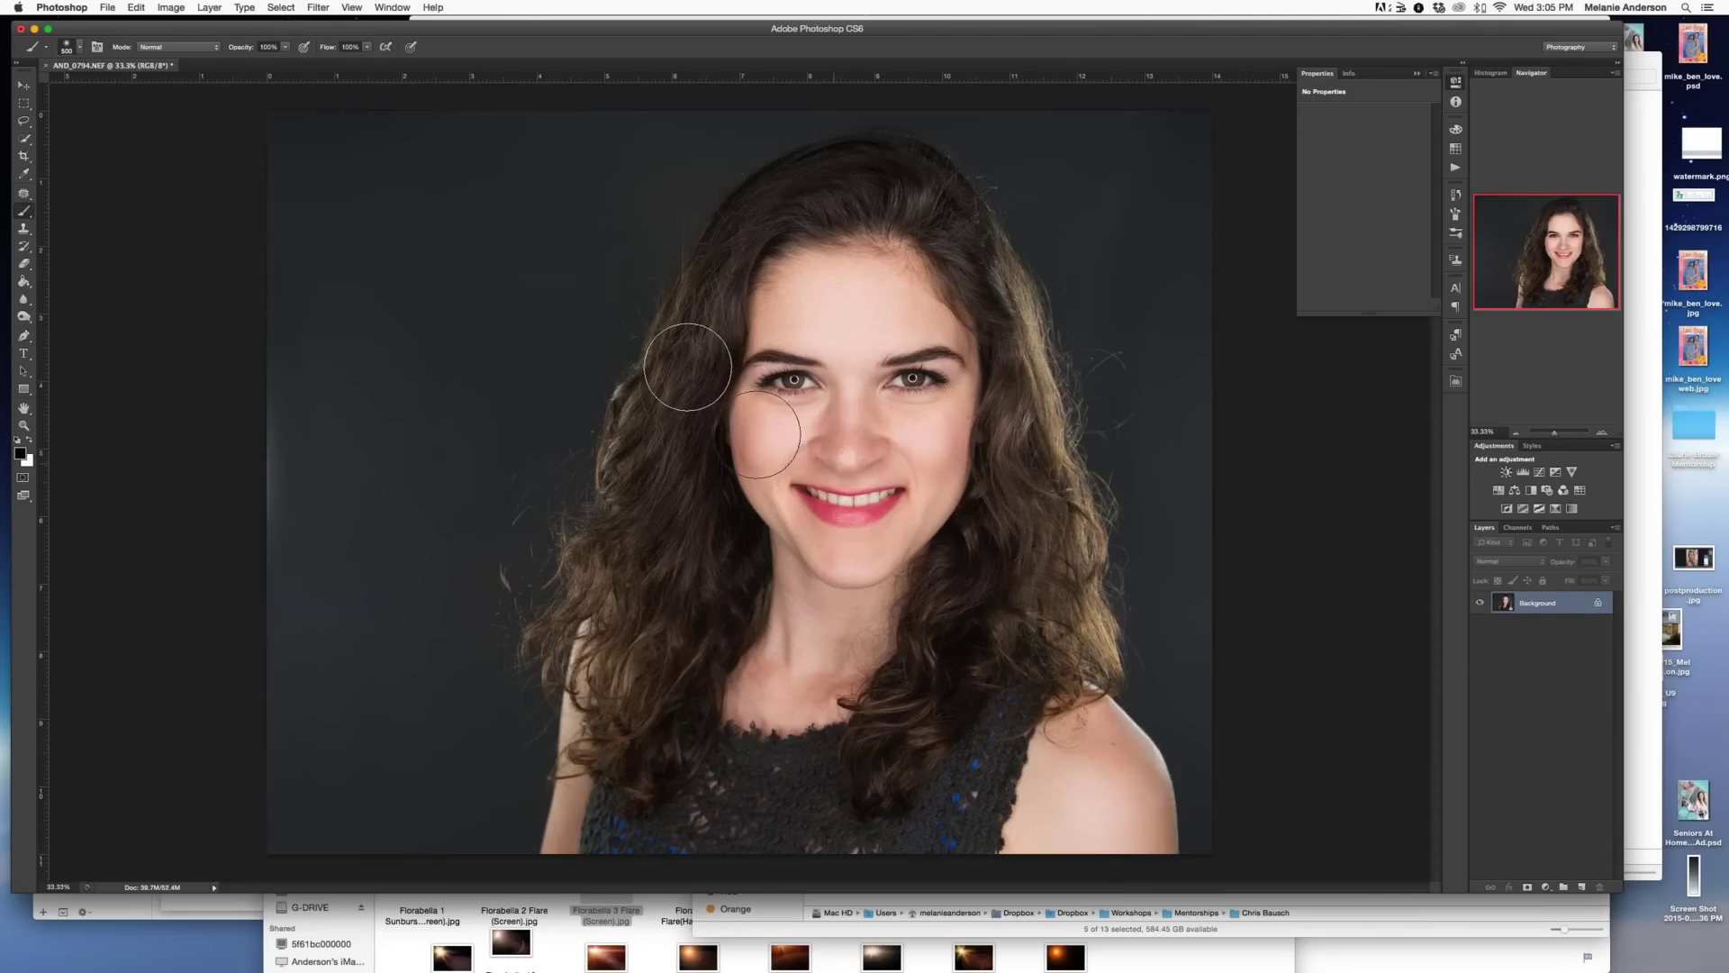
- Apply the Imagenomic Portraiture filter with the Smoothing: Medium preset, checking the face in its preview
{"action": "key", "text": "j"}
{"action": "left_click", "coordinate": [318, 7]}
{"action": "mouse_move", "coordinate": [362, 326]}
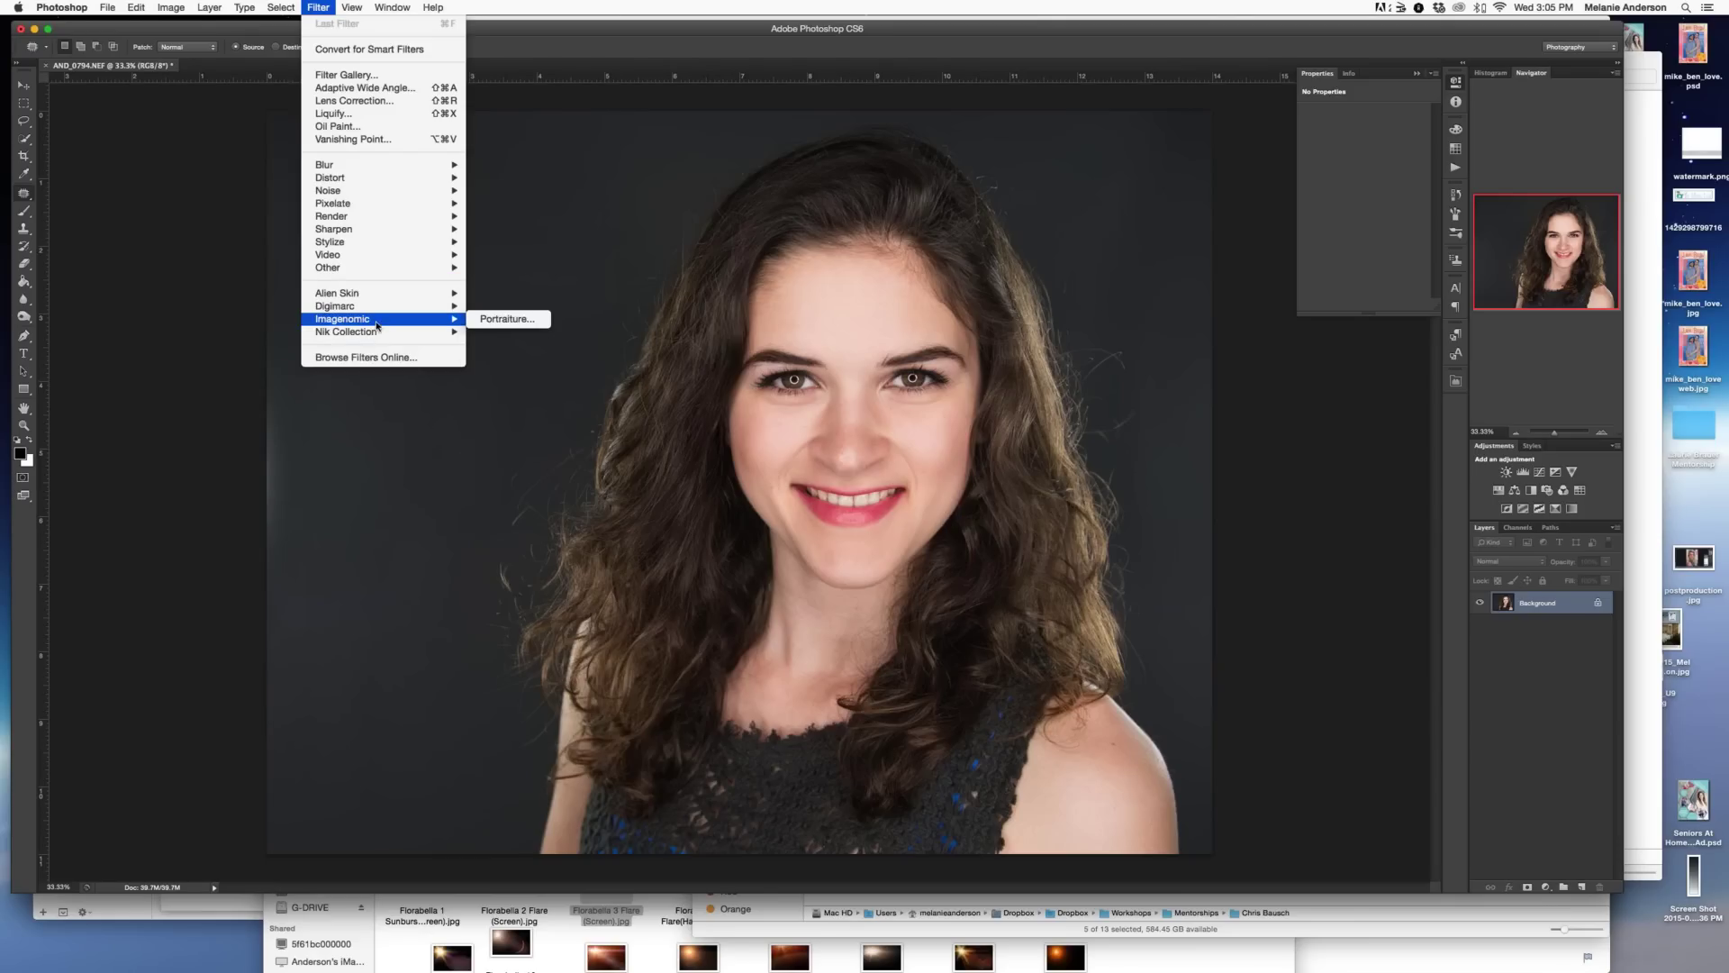
{"action": "left_click", "coordinate": [507, 319]}
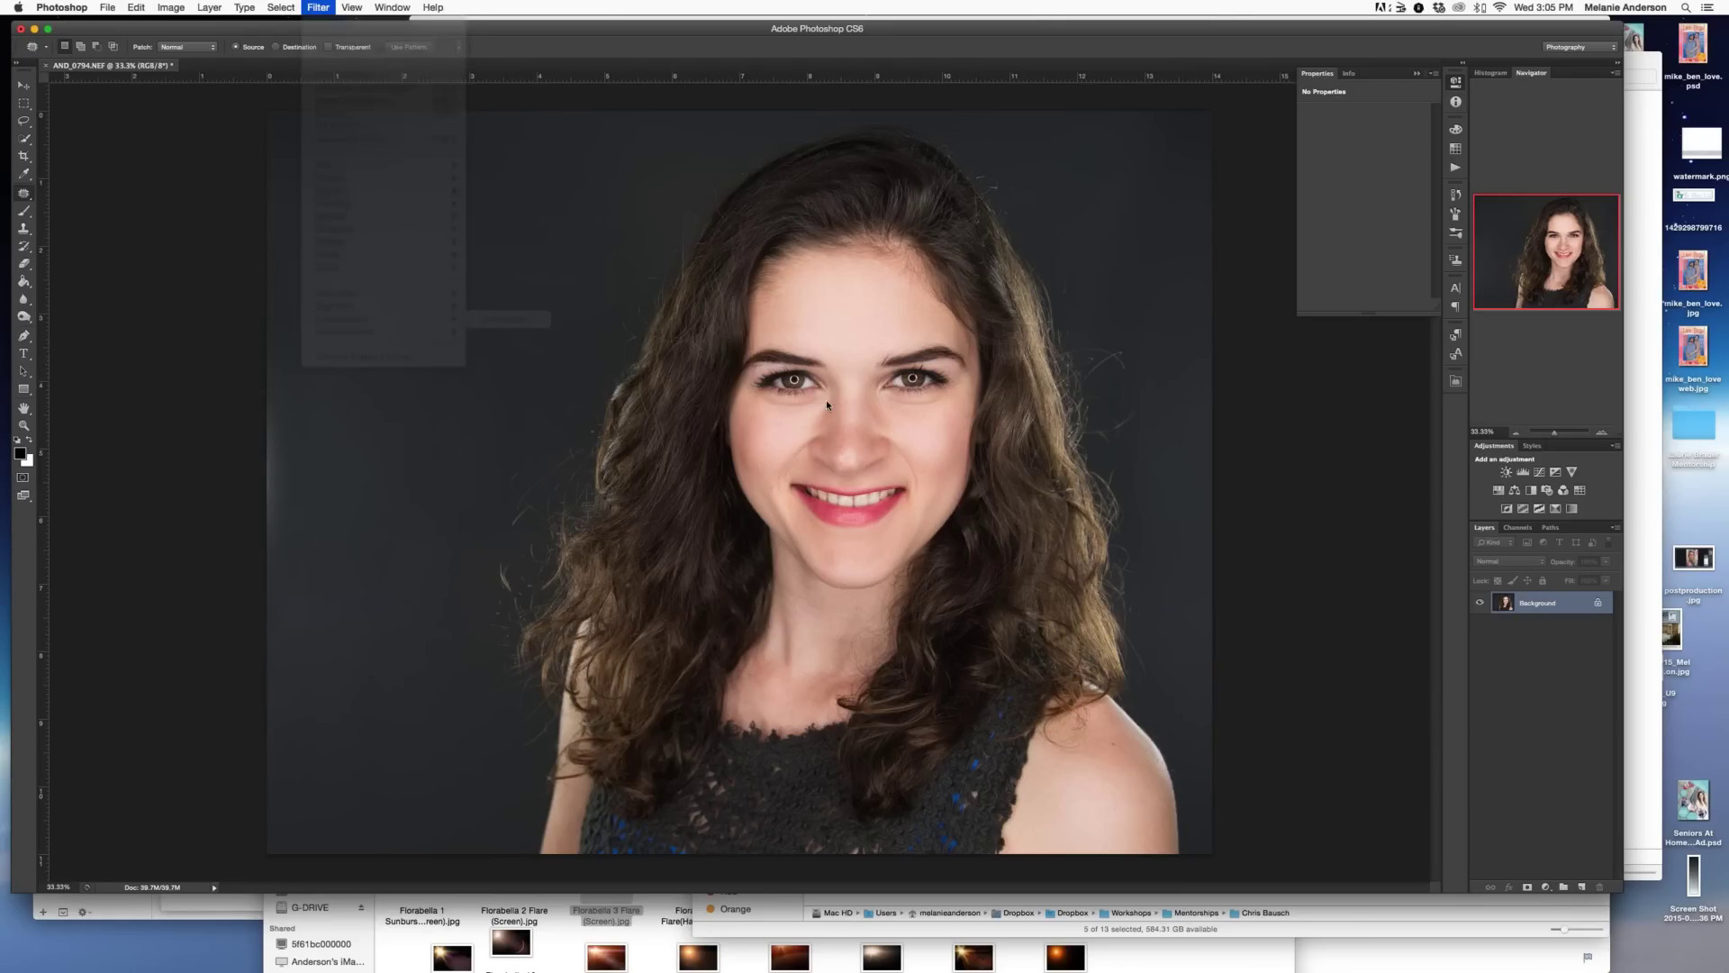
{"action": "left_click", "coordinate": [915, 630]}
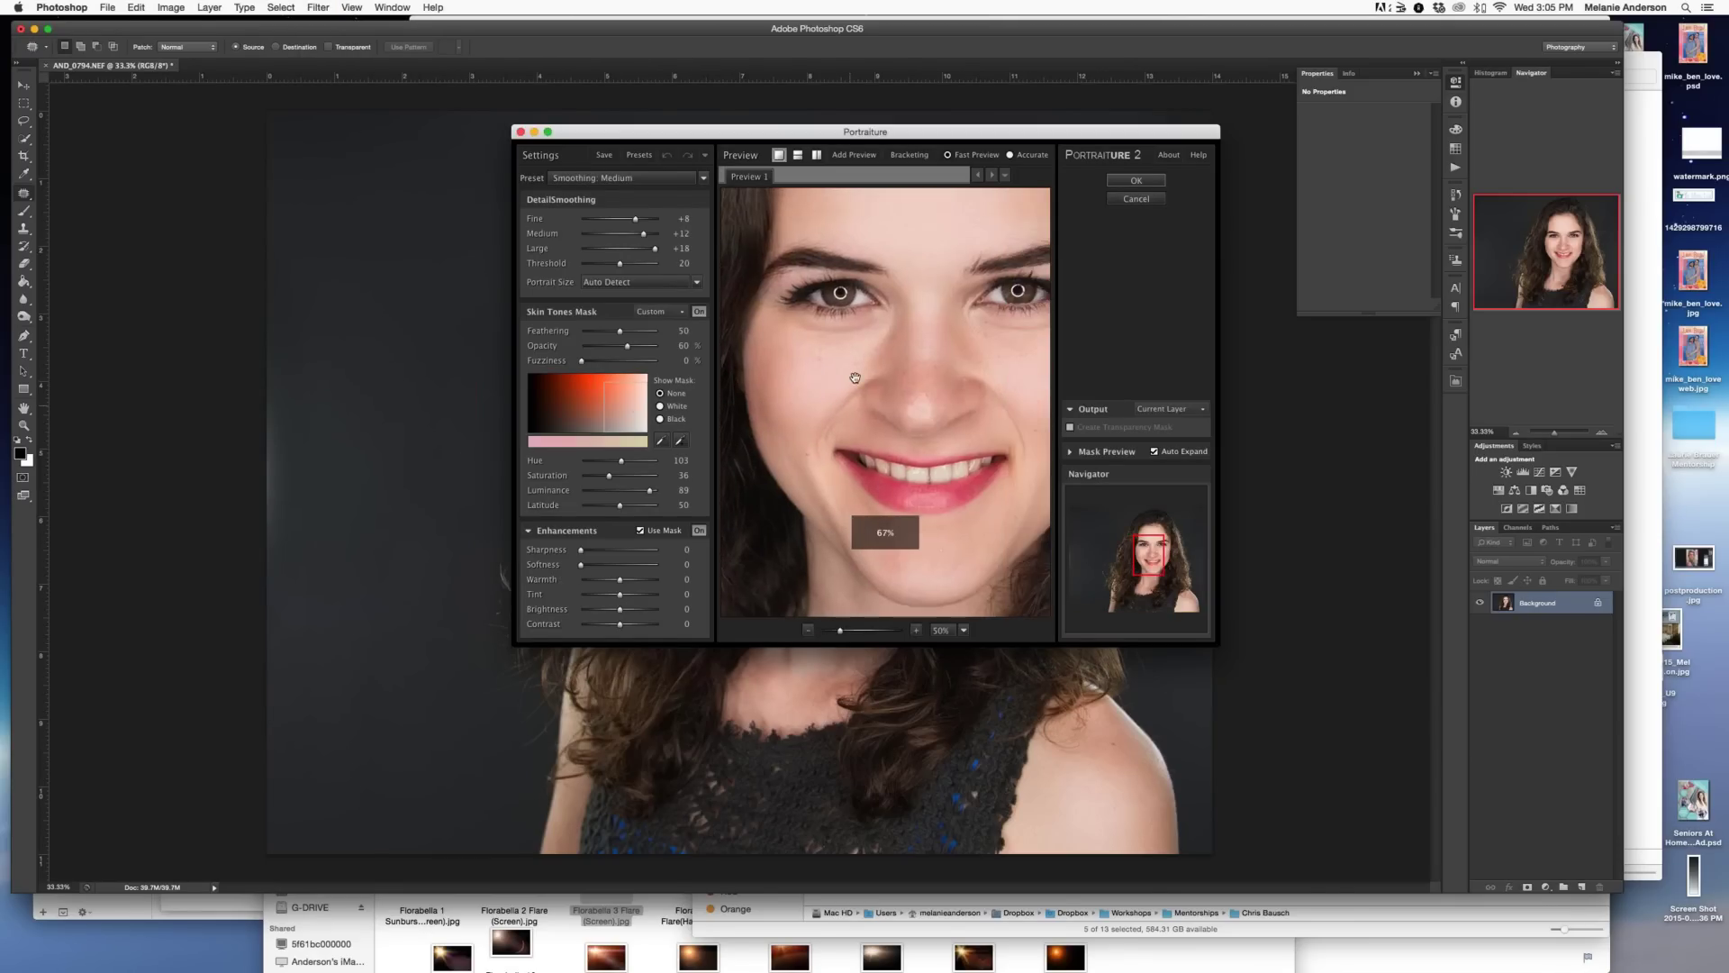
{"action": "left_click_drag", "start_coordinate": [896, 315], "coordinate": [868, 329]}
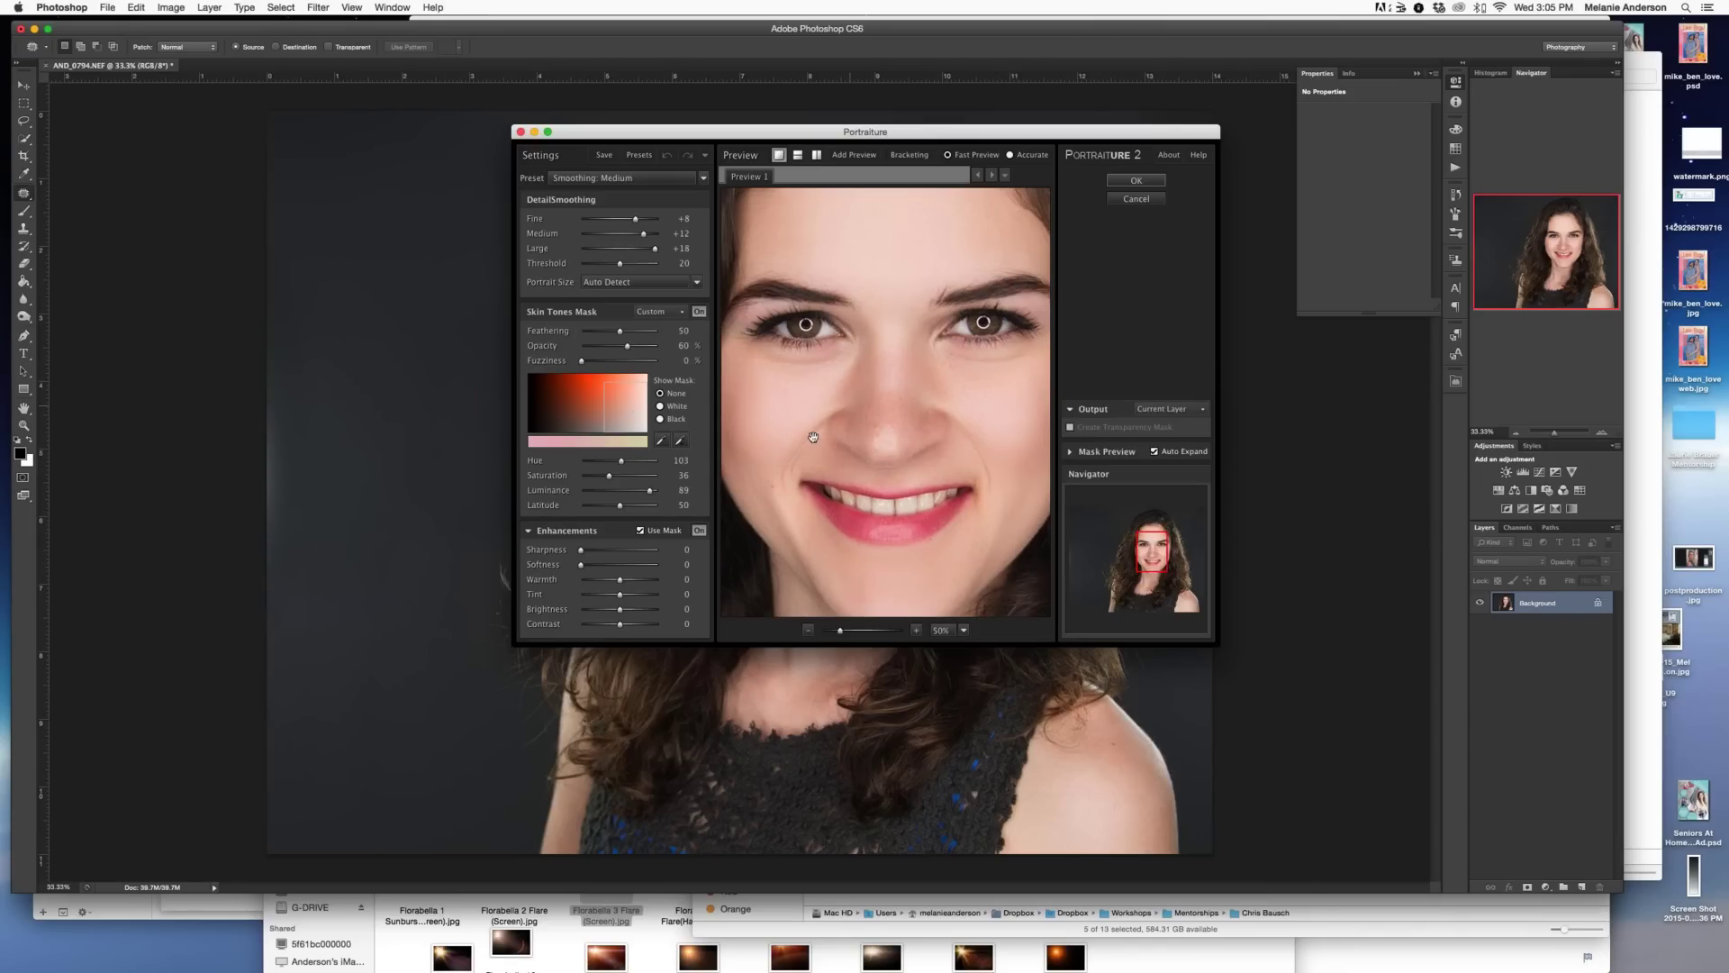
{"action": "left_click_drag", "start_coordinate": [879, 443], "coordinate": [882, 437]}
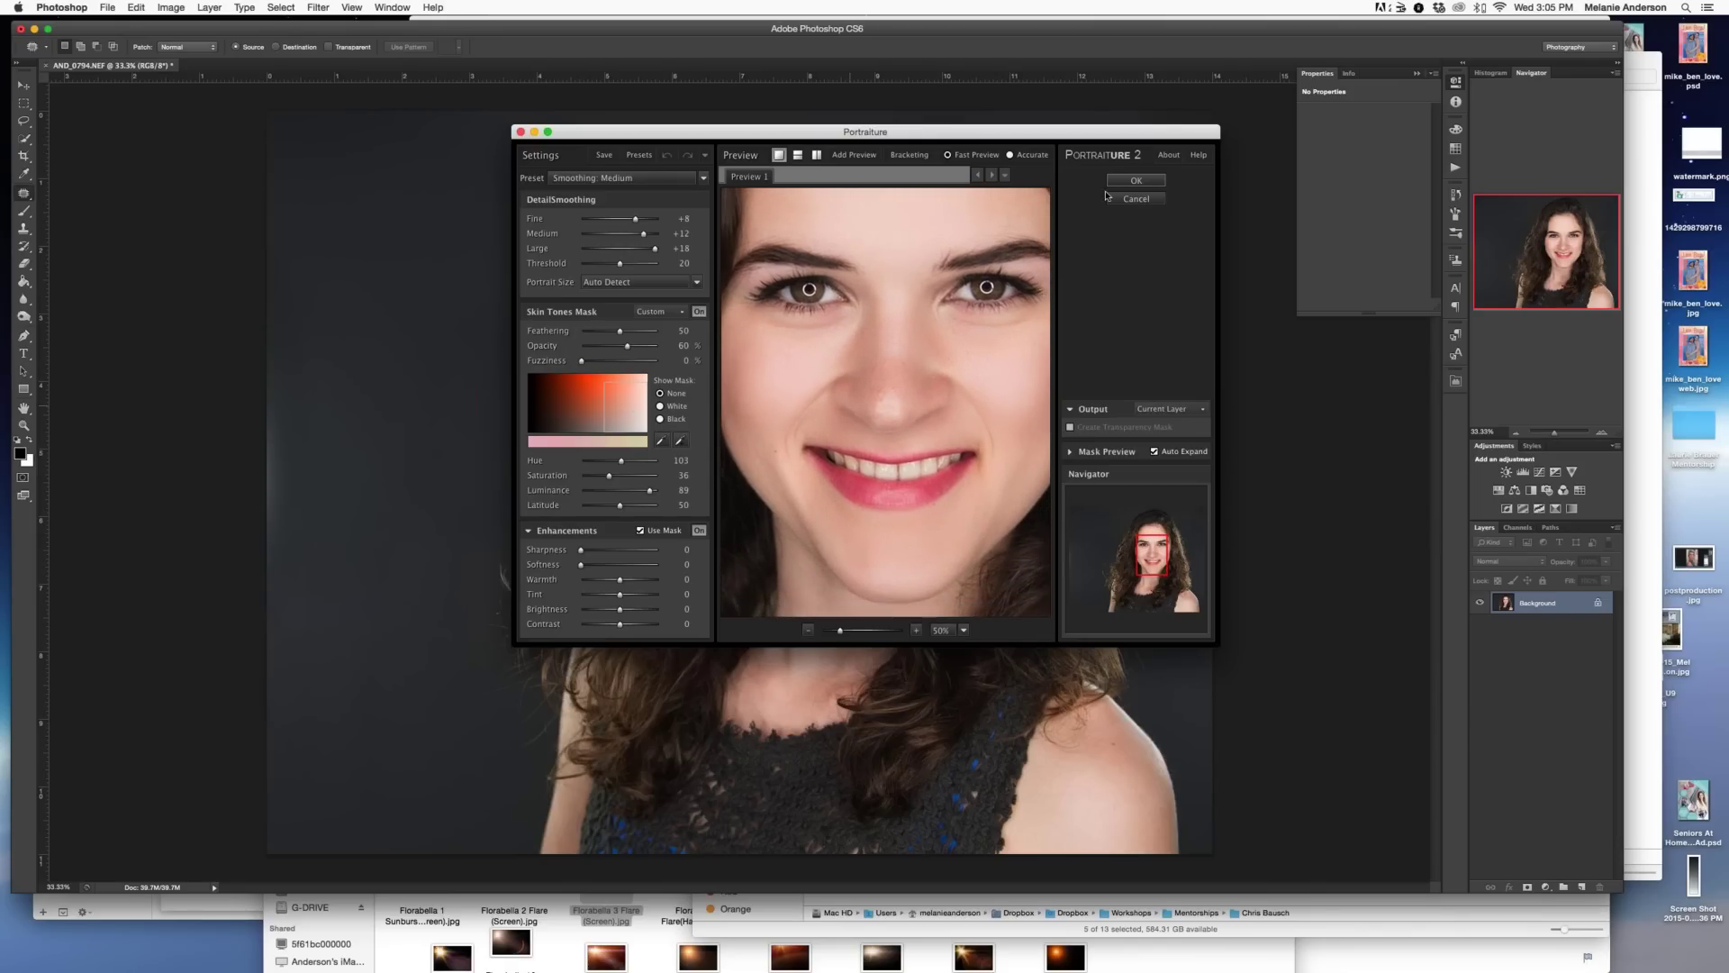
{"action": "left_click", "coordinate": [1133, 180]}
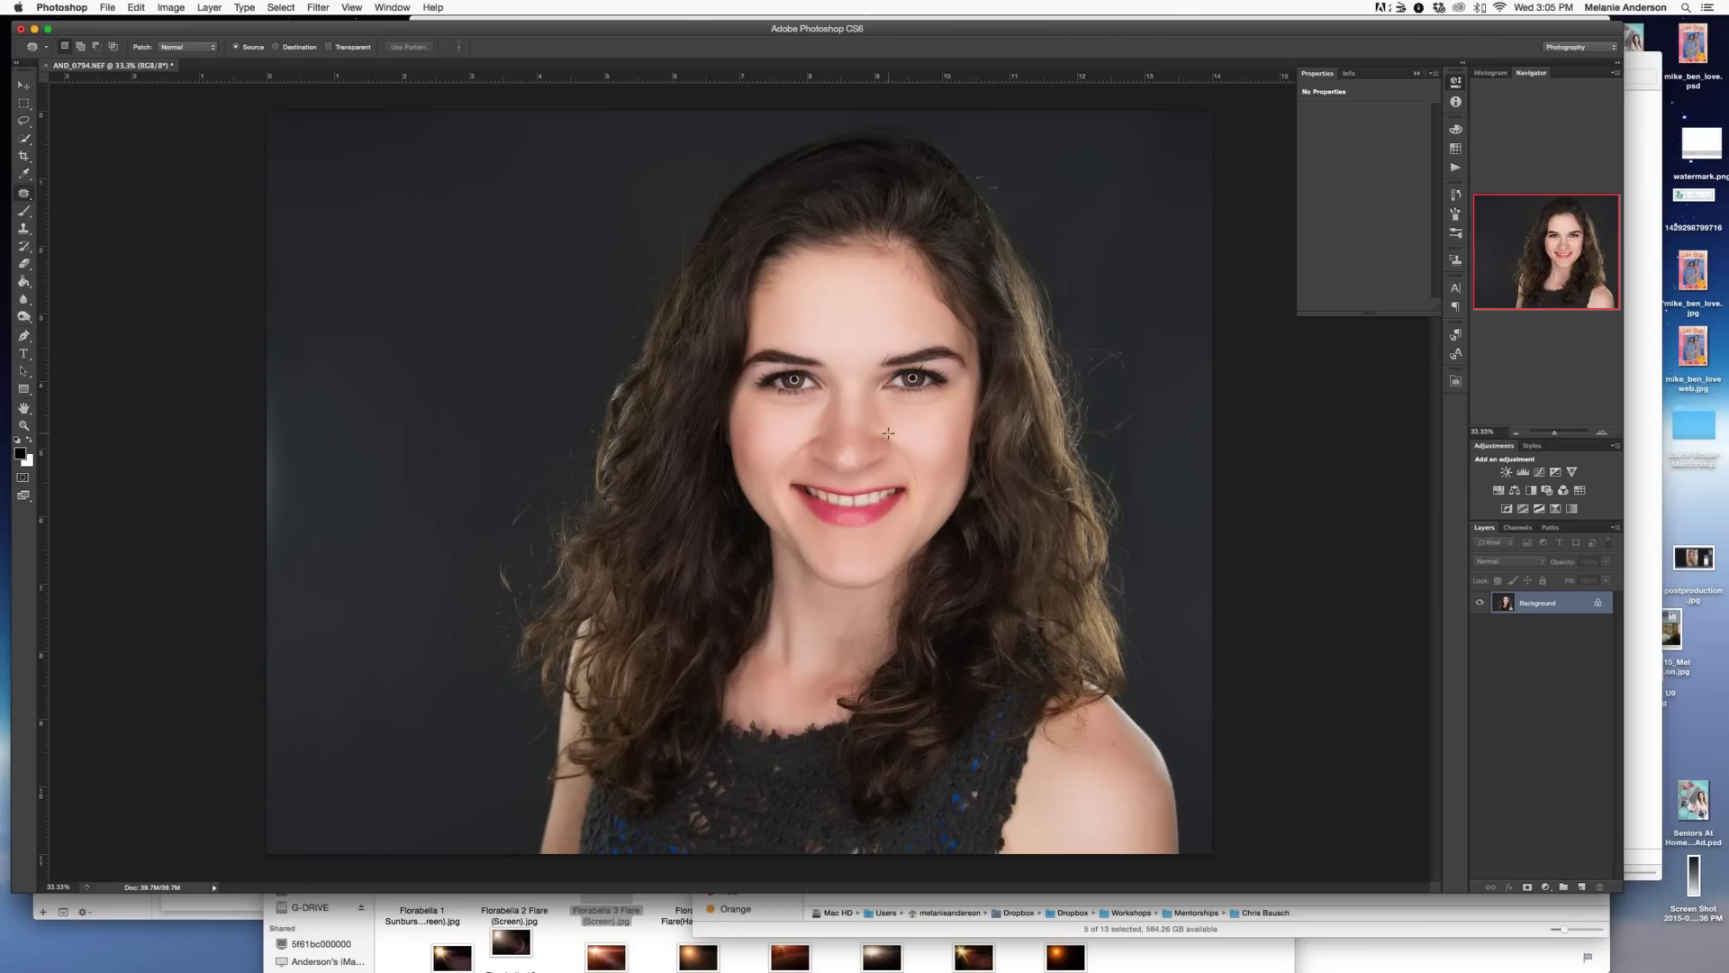
- Retouch the facial skin beside the nose with the Patch tool
{"action": "key", "text": "super+plus"}
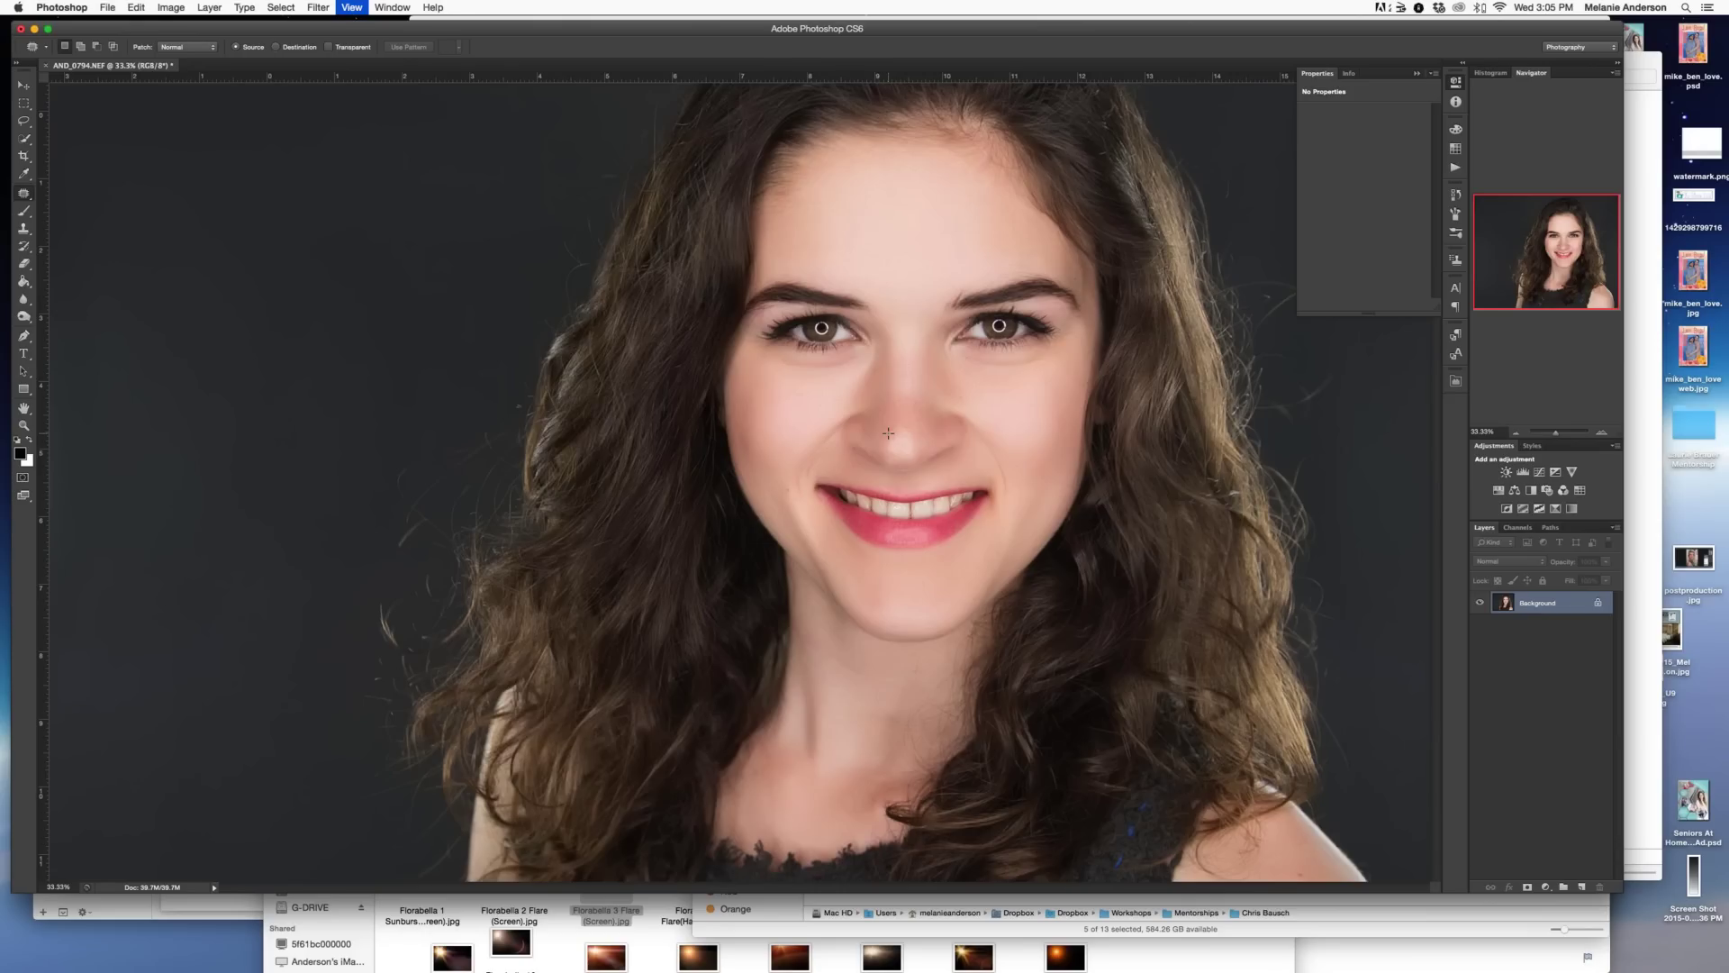
{"action": "key", "text": "super+plus"}
{"action": "key", "text": "super+plus"}
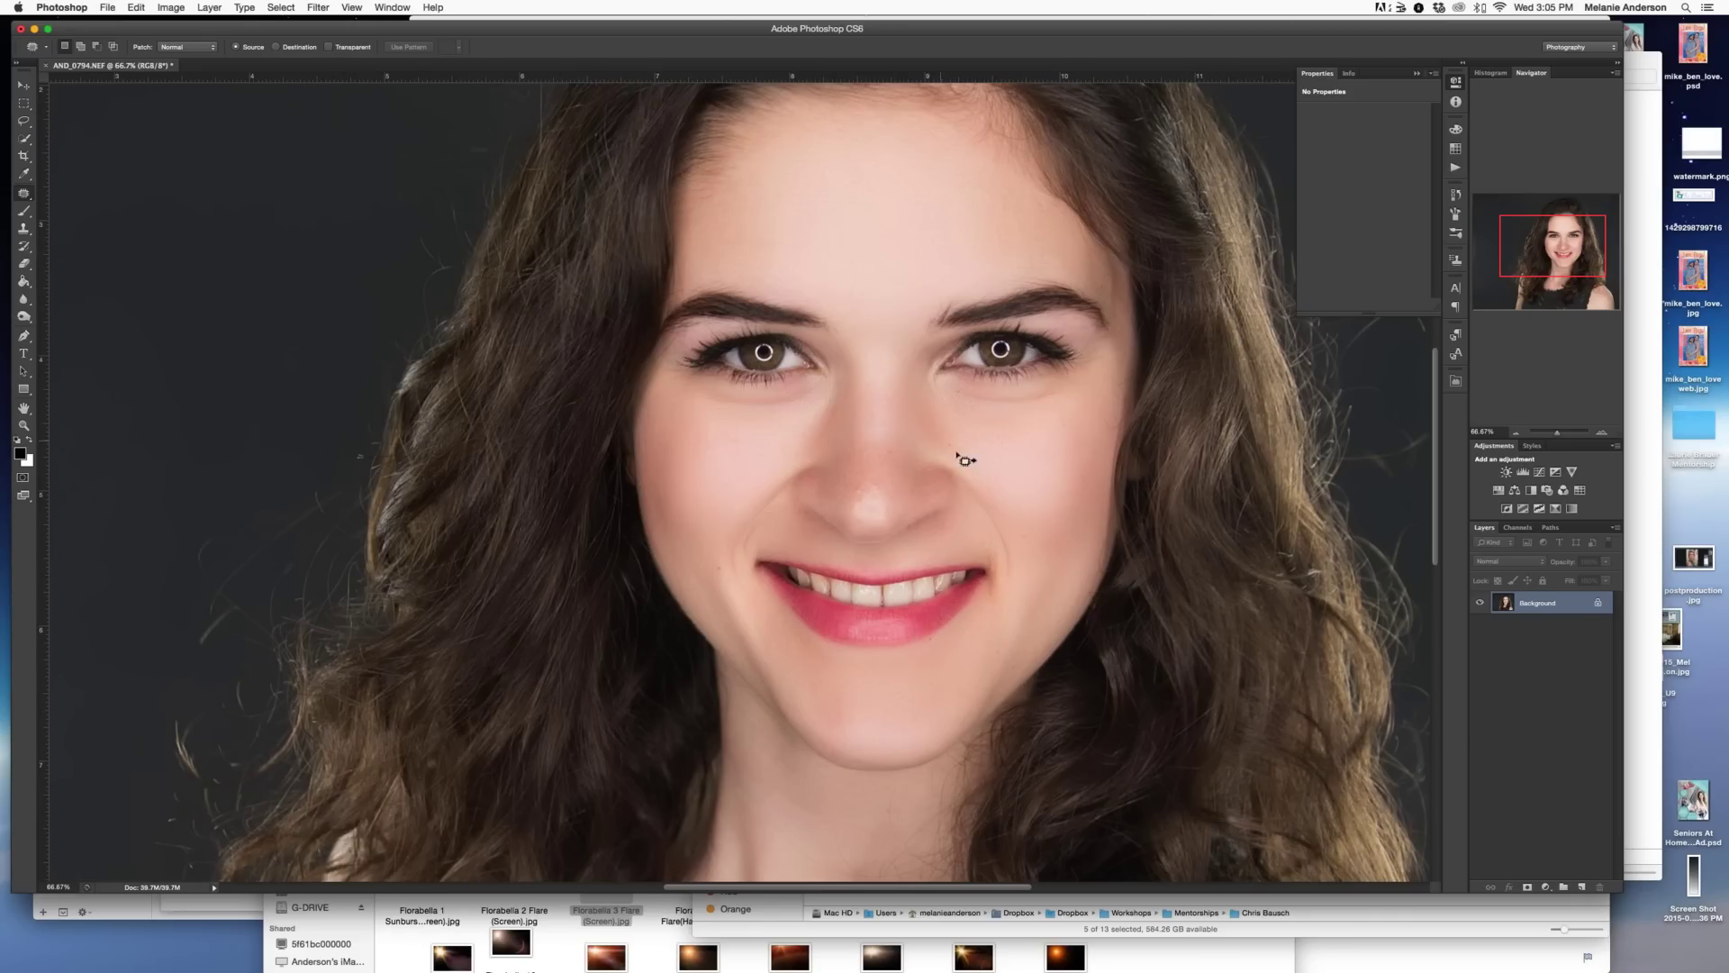
{"action": "left_click_drag", "start_coordinate": [897, 442], "coordinate": [931, 470]}
{"action": "scroll", "coordinate": [1052, 547], "scroll_direction": "down", "scroll_amount": 2}
{"action": "key", "text": "super+minus"}
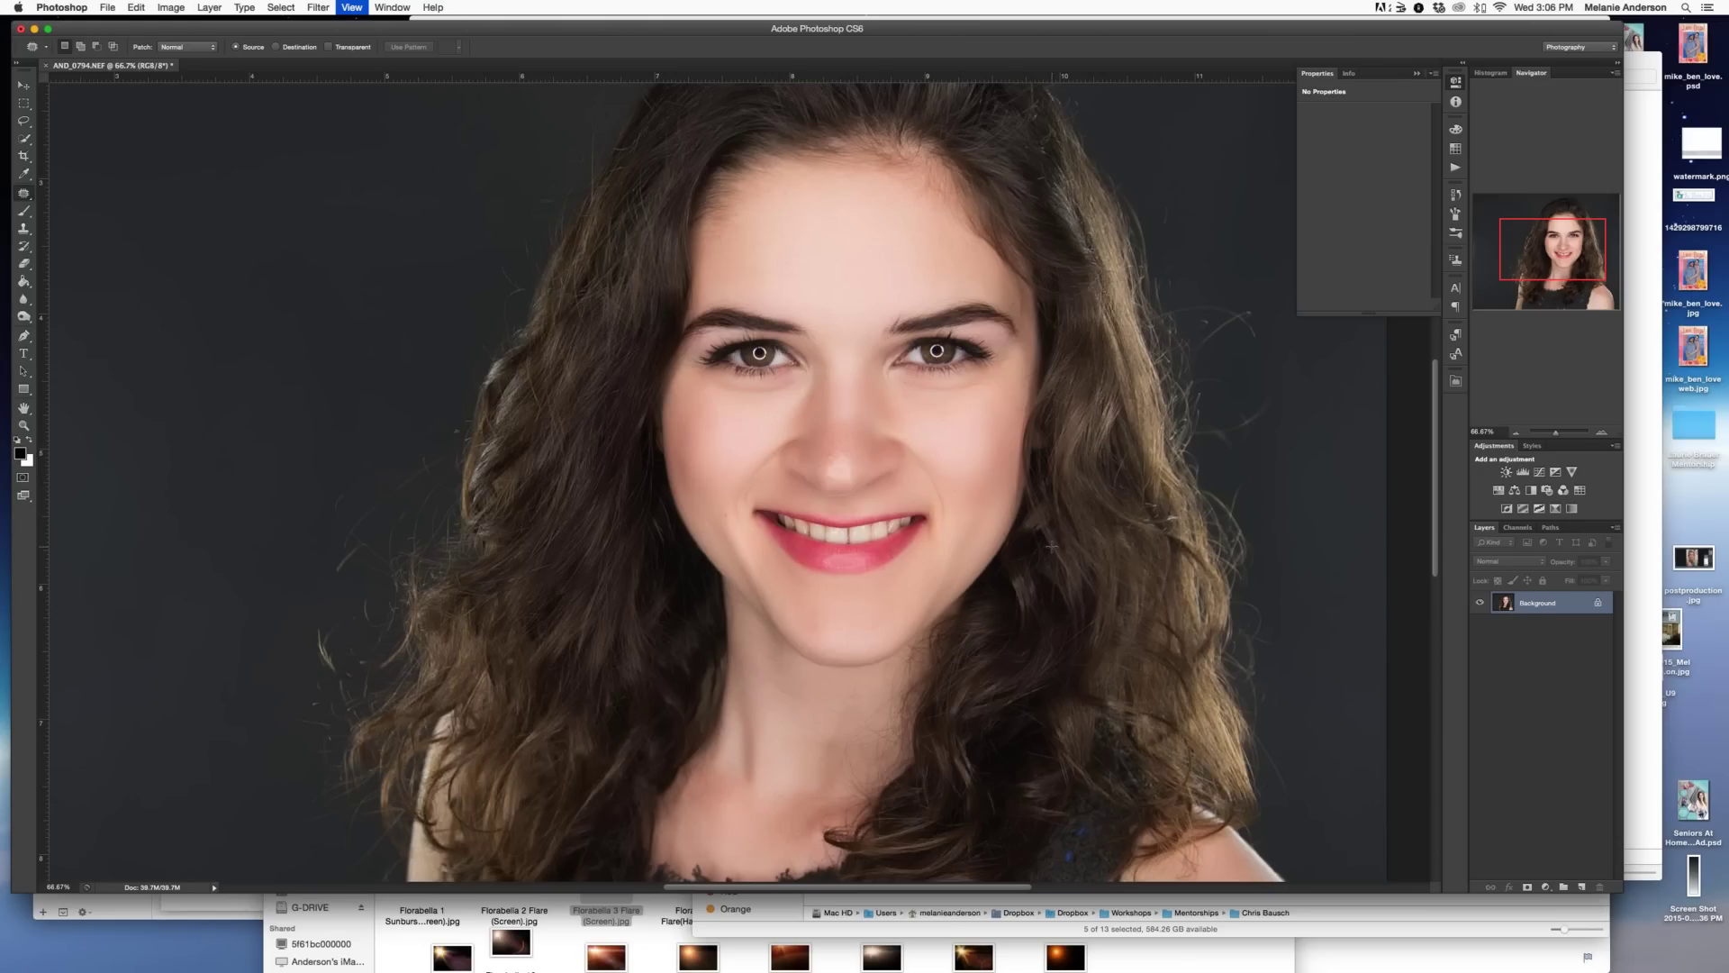
{"action": "key", "text": "super+minus"}
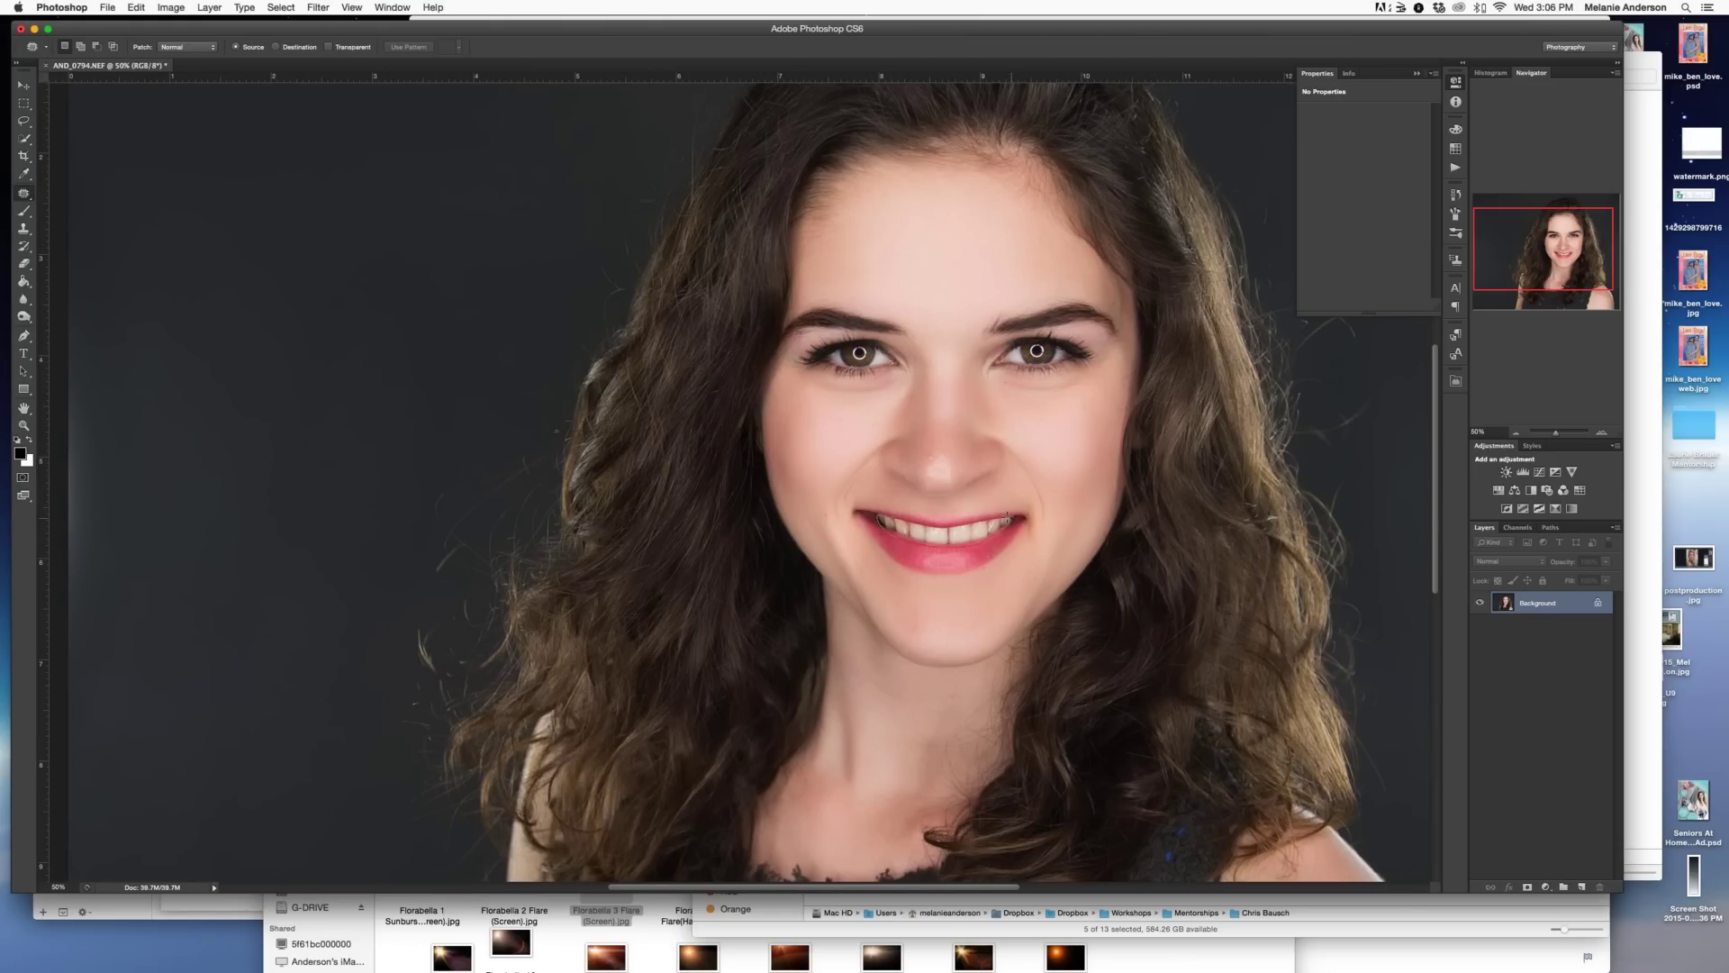
- Outline the teeth and whiten them with the teeth bleach action
{"action": "left_click_drag", "start_coordinate": [936, 523], "coordinate": [933, 523]}
{"action": "left_click", "coordinate": [1455, 170]}
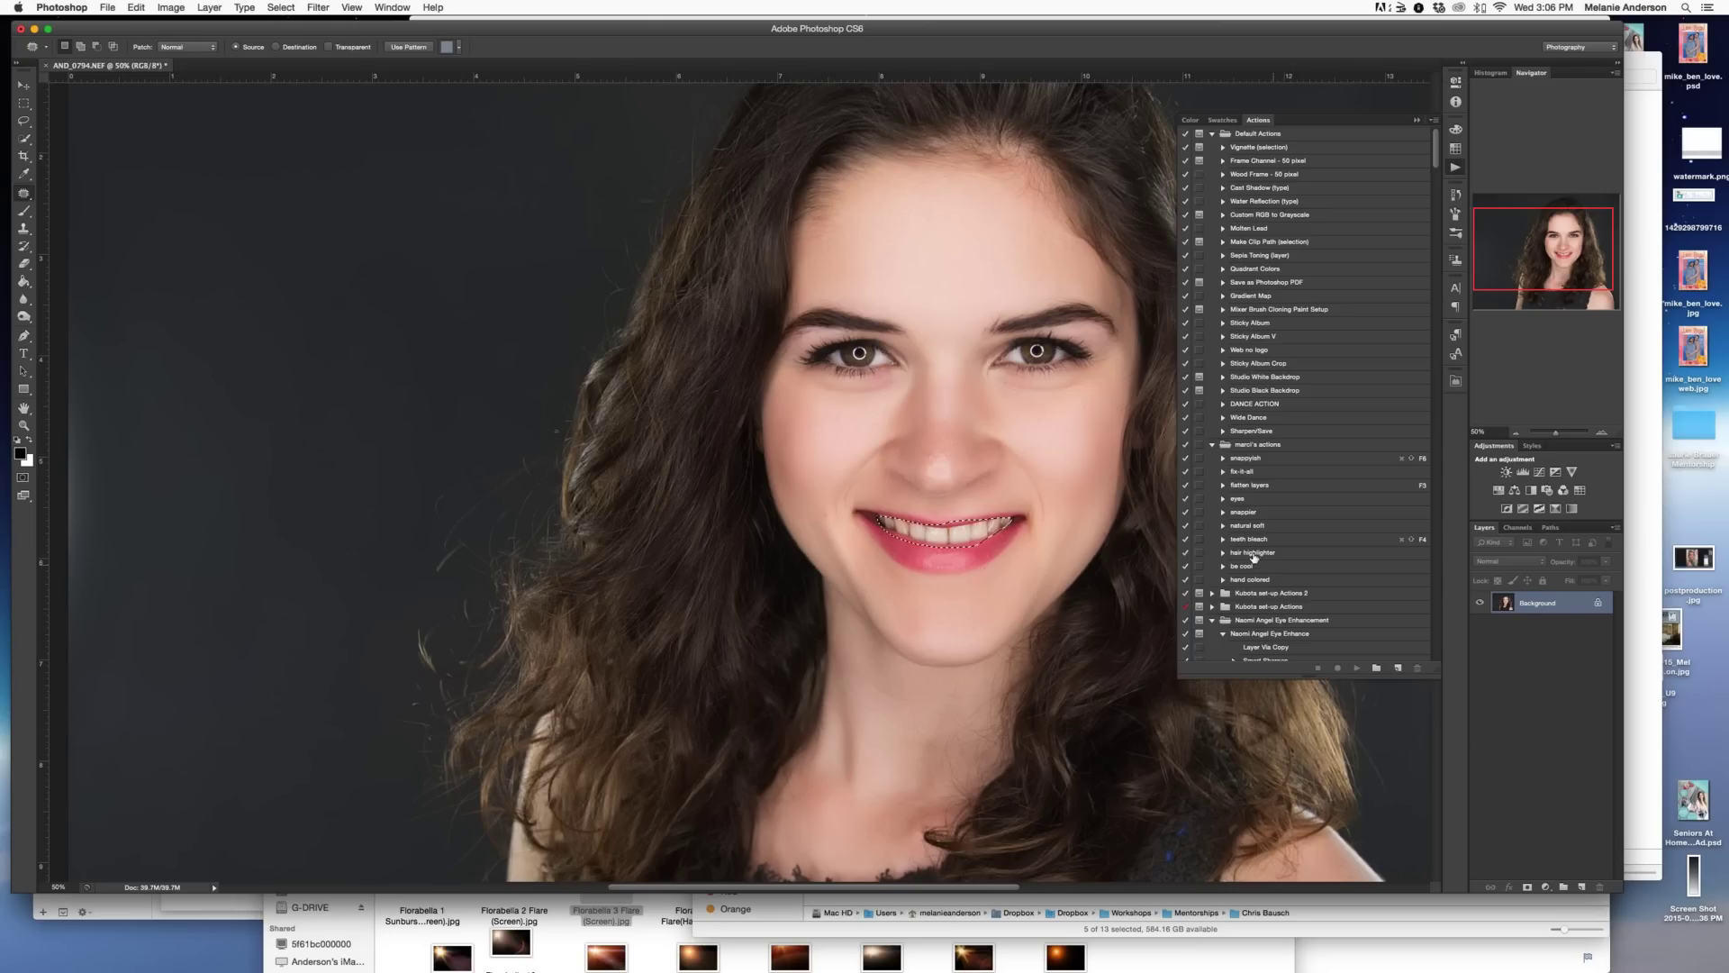
{"action": "left_click", "coordinate": [1356, 667]}
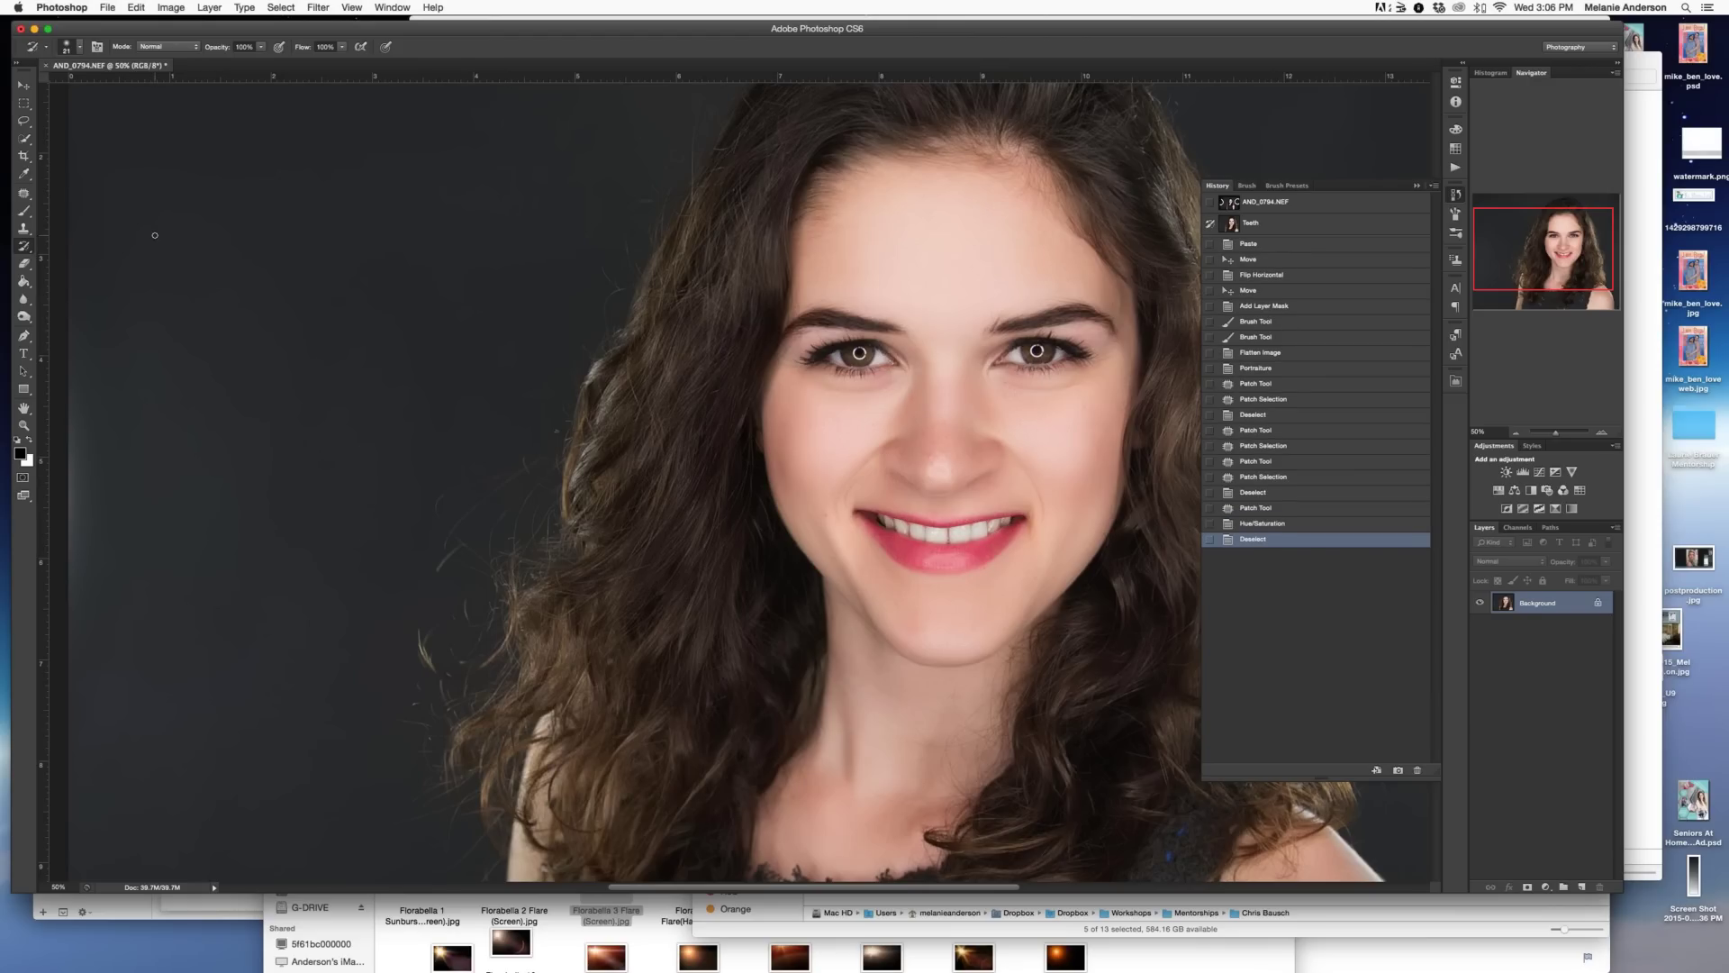
- Soften the skin under the subject's left eye using the Clone Stamp at 34% opacity, and collapse the History panel
{"action": "left_click", "coordinate": [24, 228]}
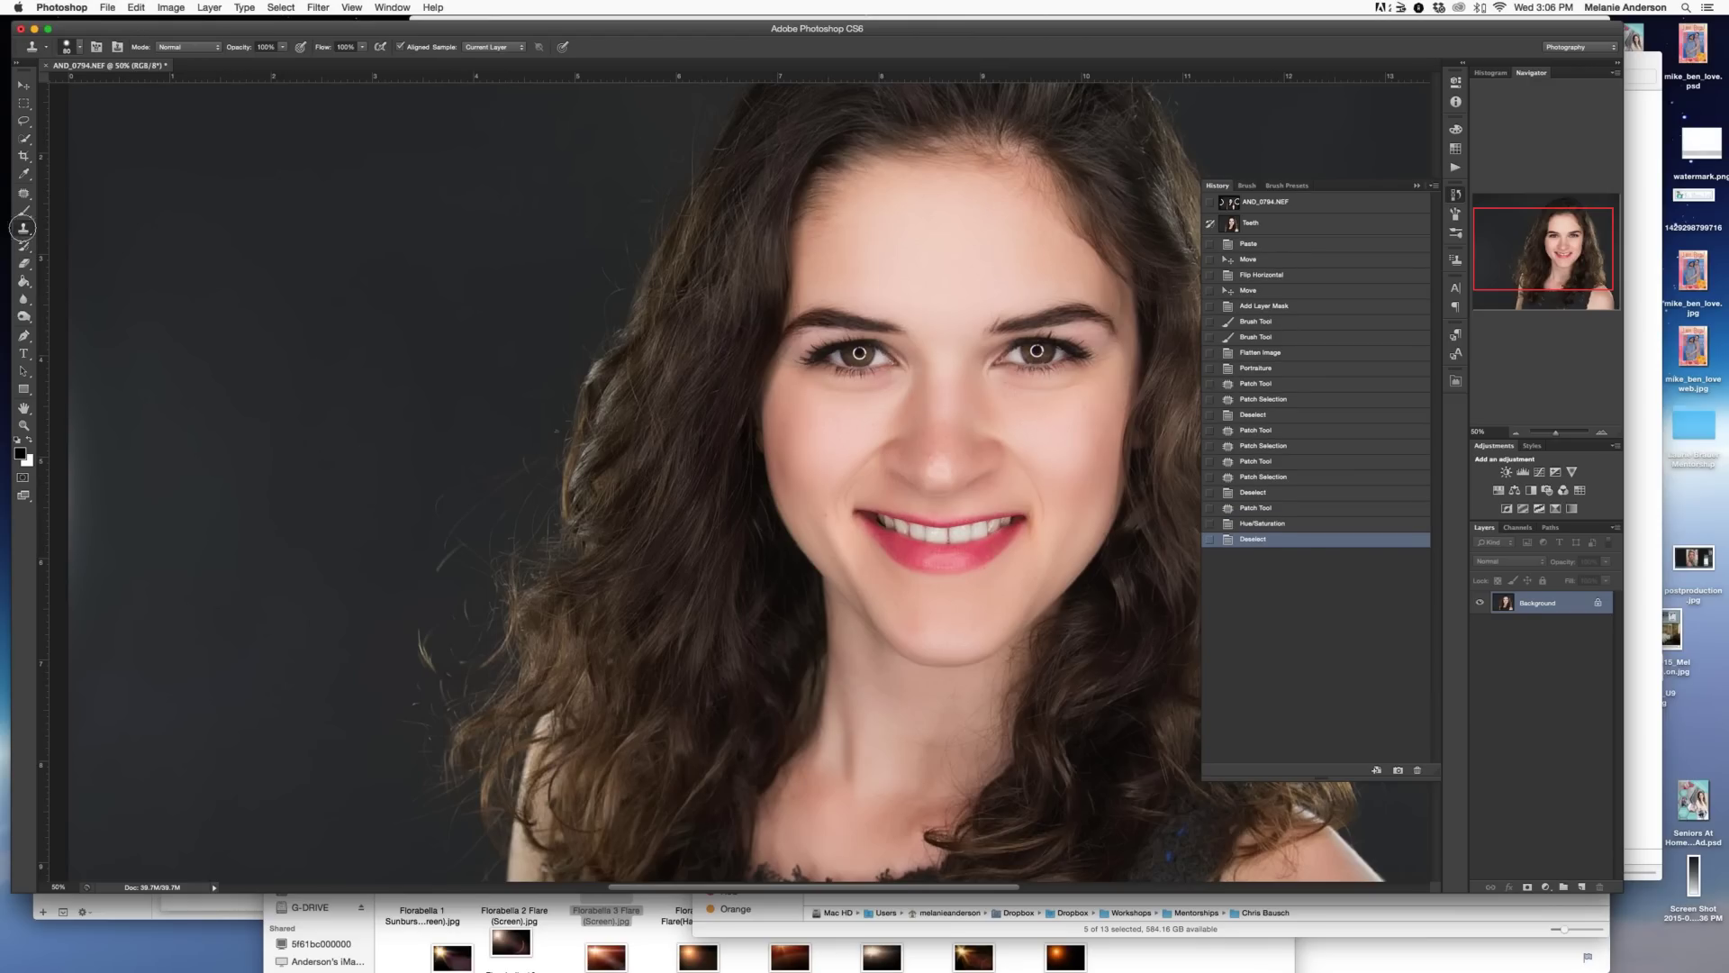
{"action": "left_click", "coordinate": [78, 45]}
{"action": "left_click_drag", "start_coordinate": [243, 49], "coordinate": [200, 50]}
{"action": "left_click", "coordinate": [1036, 389]}
{"action": "mouse_move", "coordinate": [1035, 389]}
{"action": "left_mouse_down"}
{"action": "mouse_move", "coordinate": [1003, 370]}
{"action": "mouse_move", "coordinate": [1080, 386]}
{"action": "mouse_move", "coordinate": [997, 381]}
{"action": "mouse_move", "coordinate": [1034, 394]}
{"action": "left_mouse_up"}
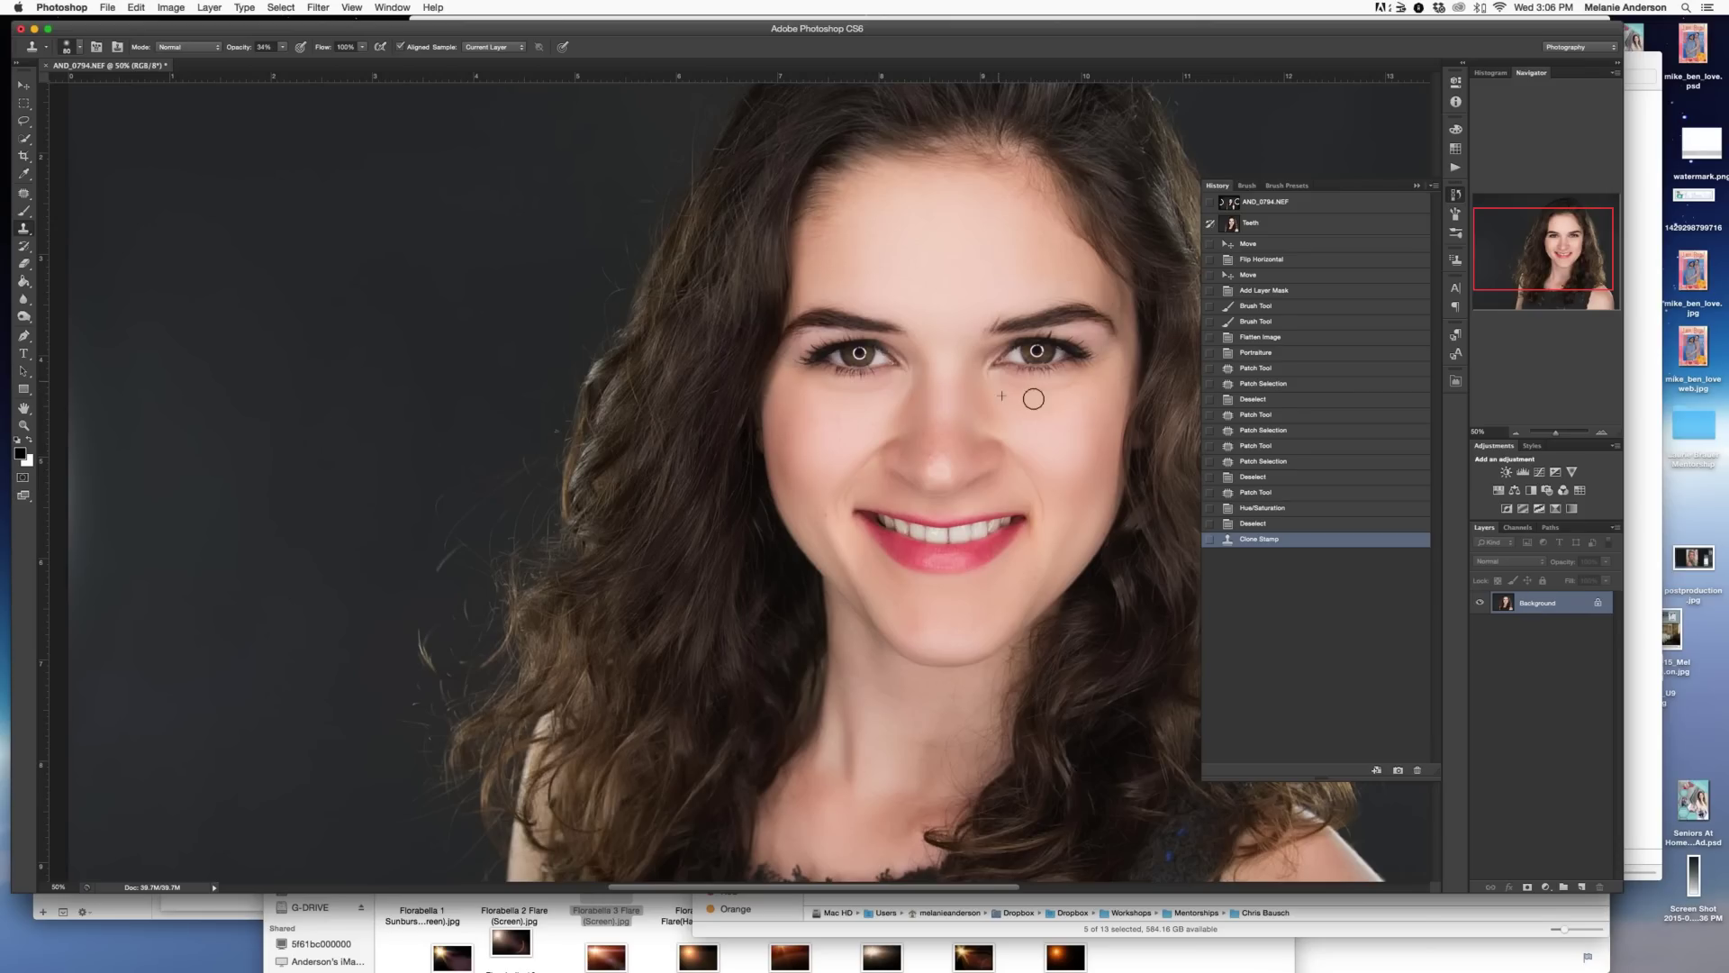
{"action": "left_click", "coordinate": [1416, 185]}
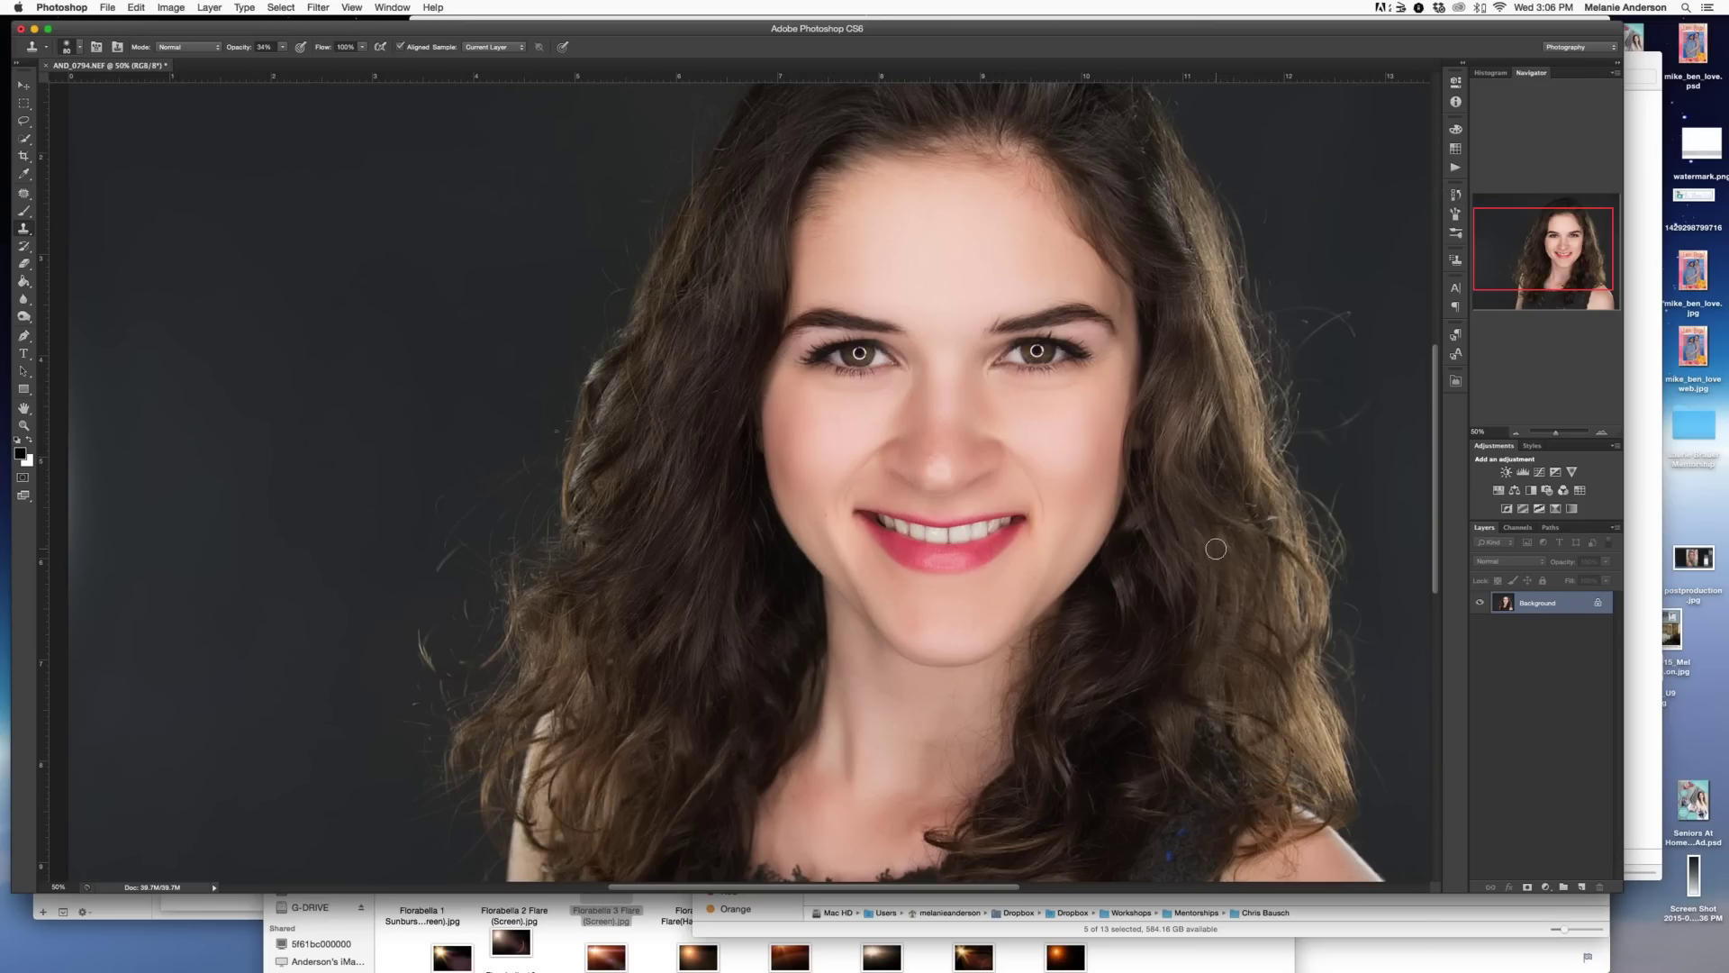
- Duplicate the Background layer for the eye retouching, with the subject's right eye in close view
{"action": "key", "text": "super+plus"}
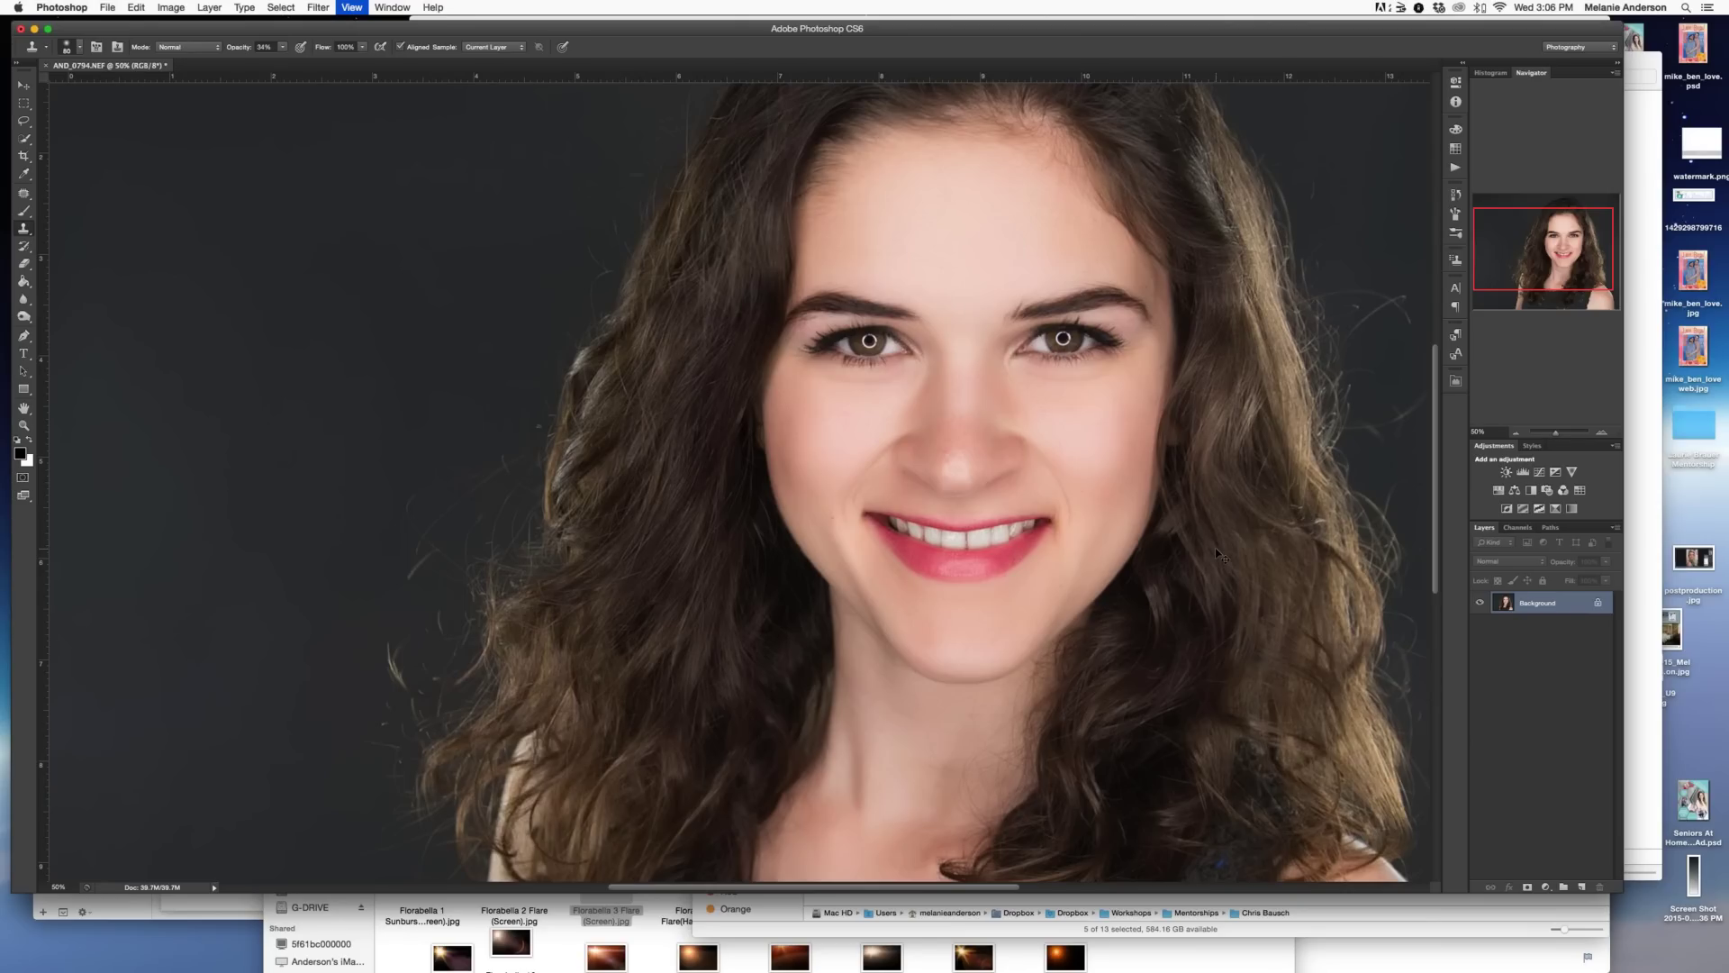
{"action": "key", "text": "super+plus"}
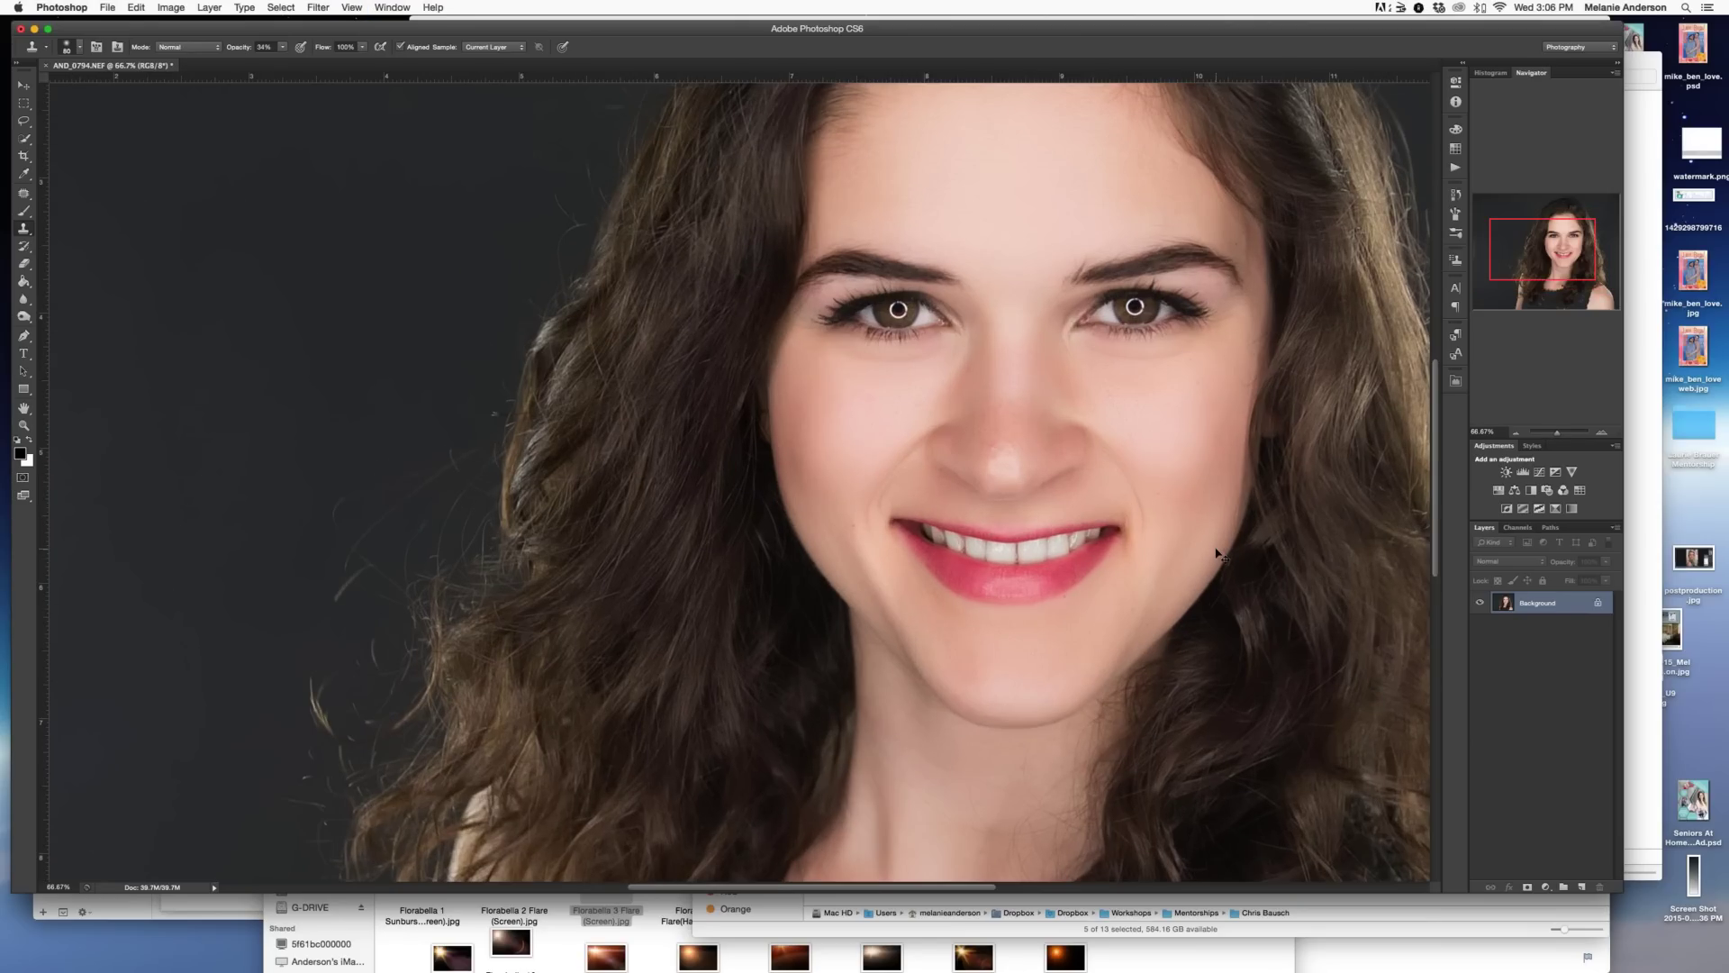
{"action": "key", "text": "super+plus"}
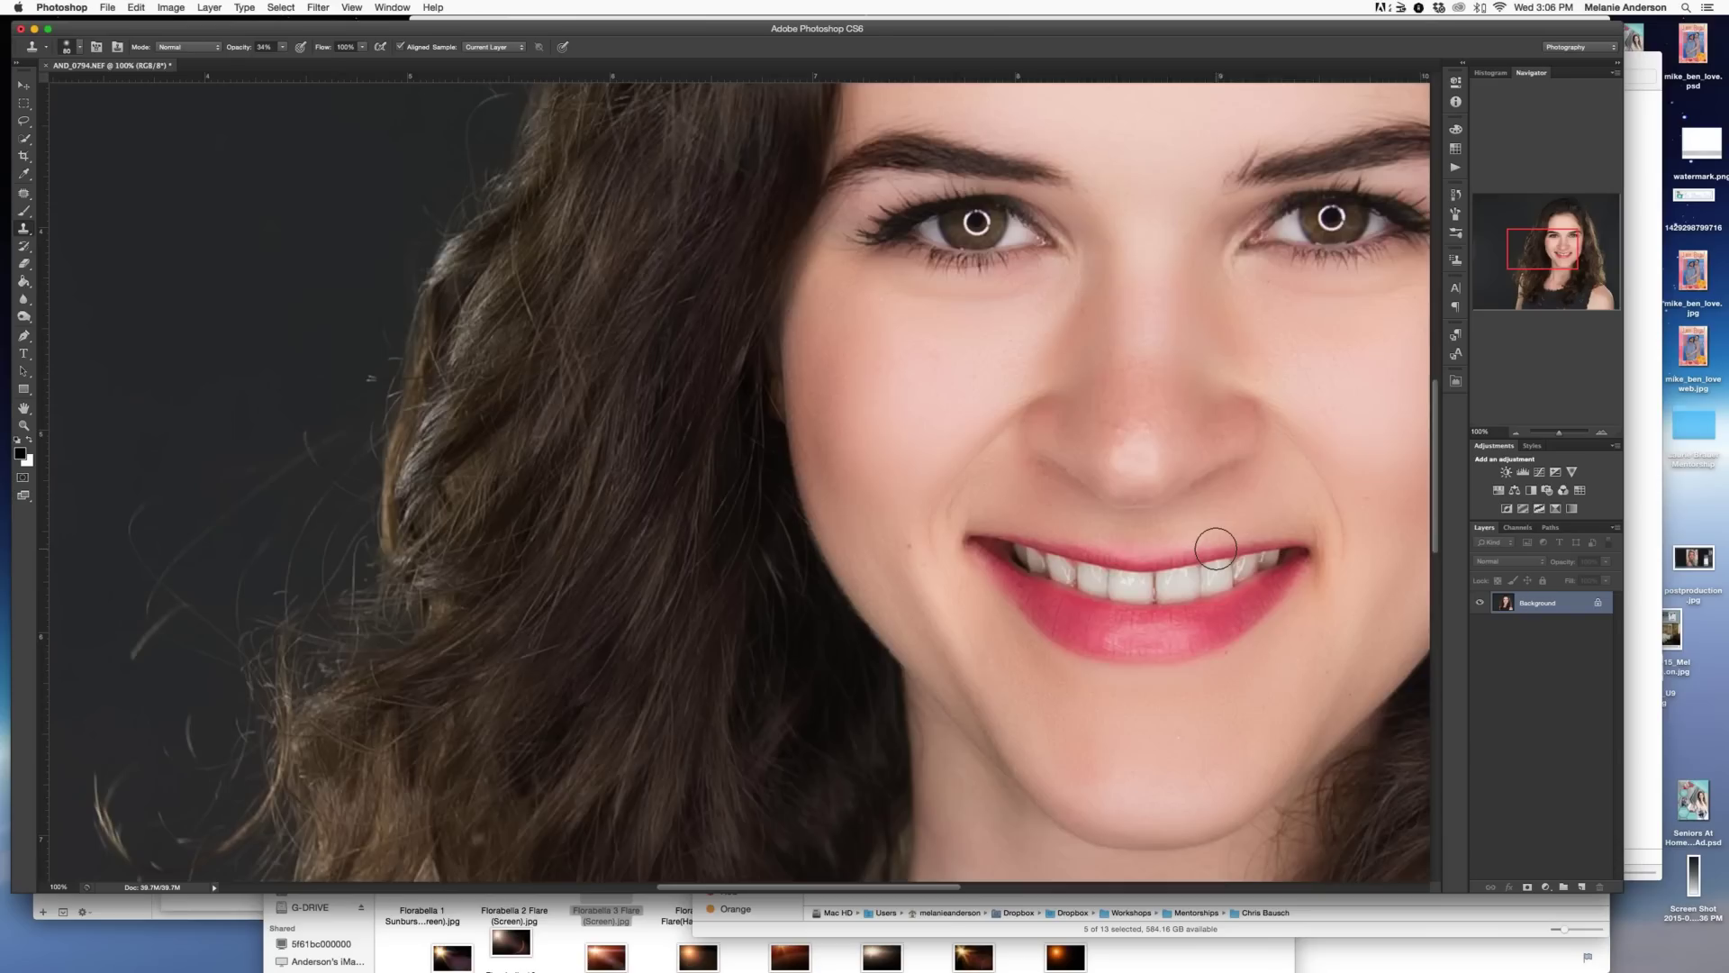
{"action": "key", "text": "super+plus"}
{"action": "scroll", "coordinate": [1215, 549], "scroll_direction": "right", "scroll_amount": 3}
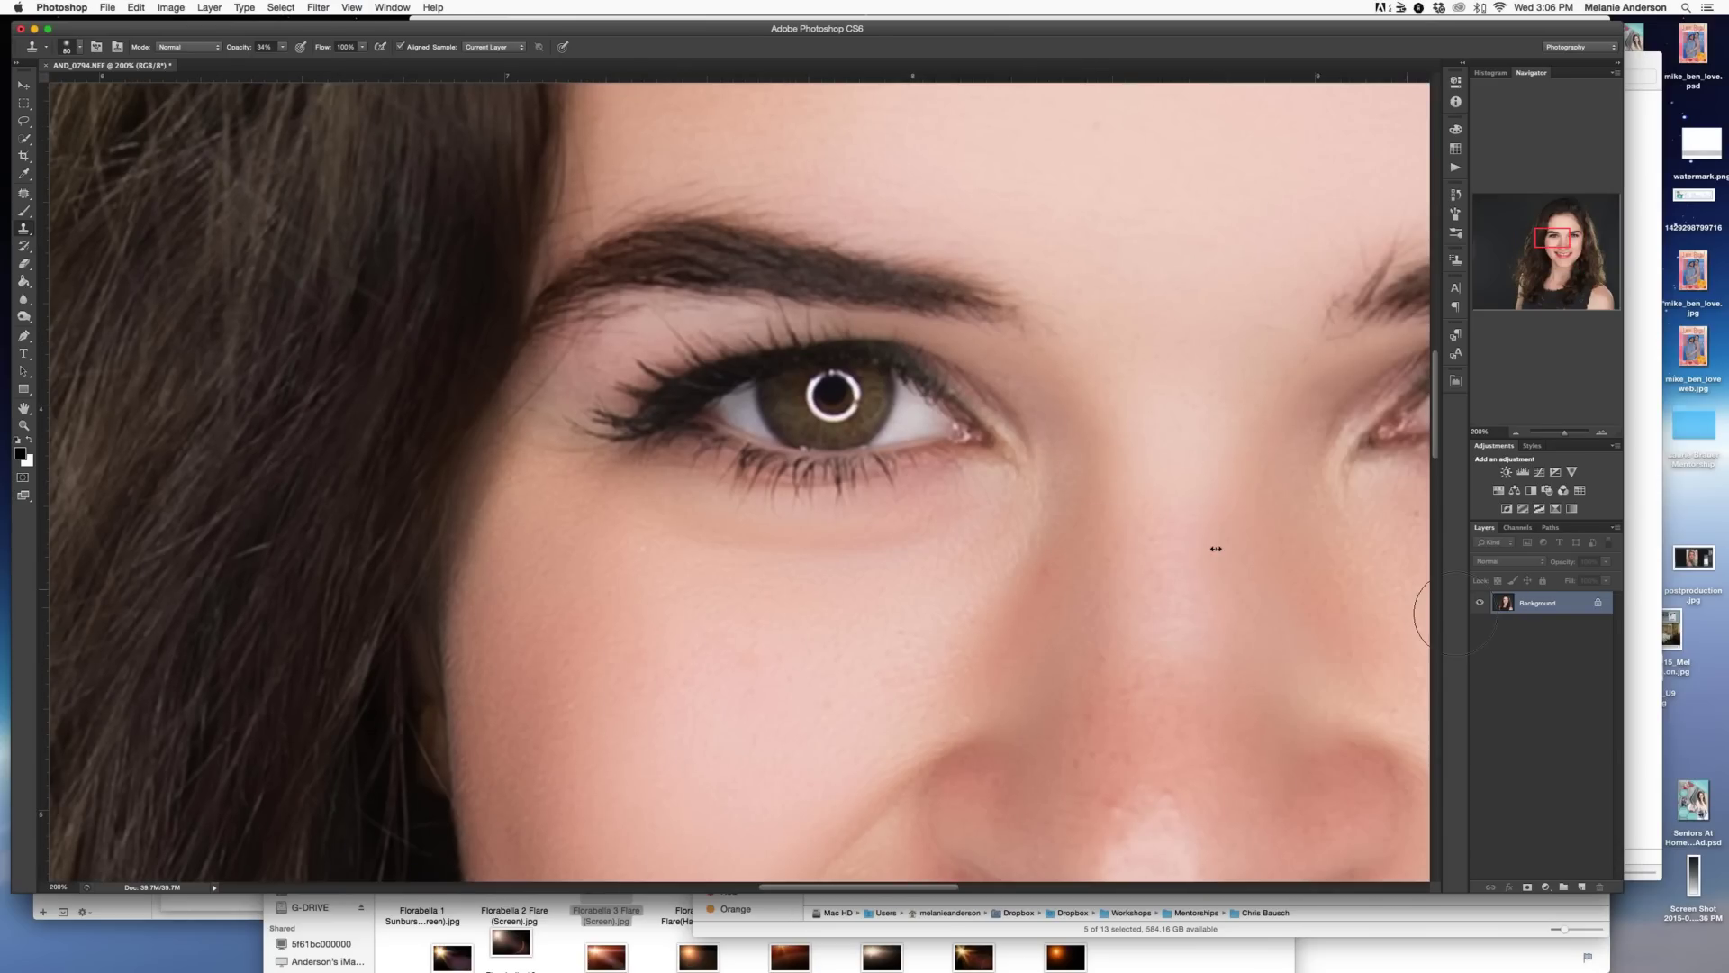
{"action": "key", "text": "super+j"}
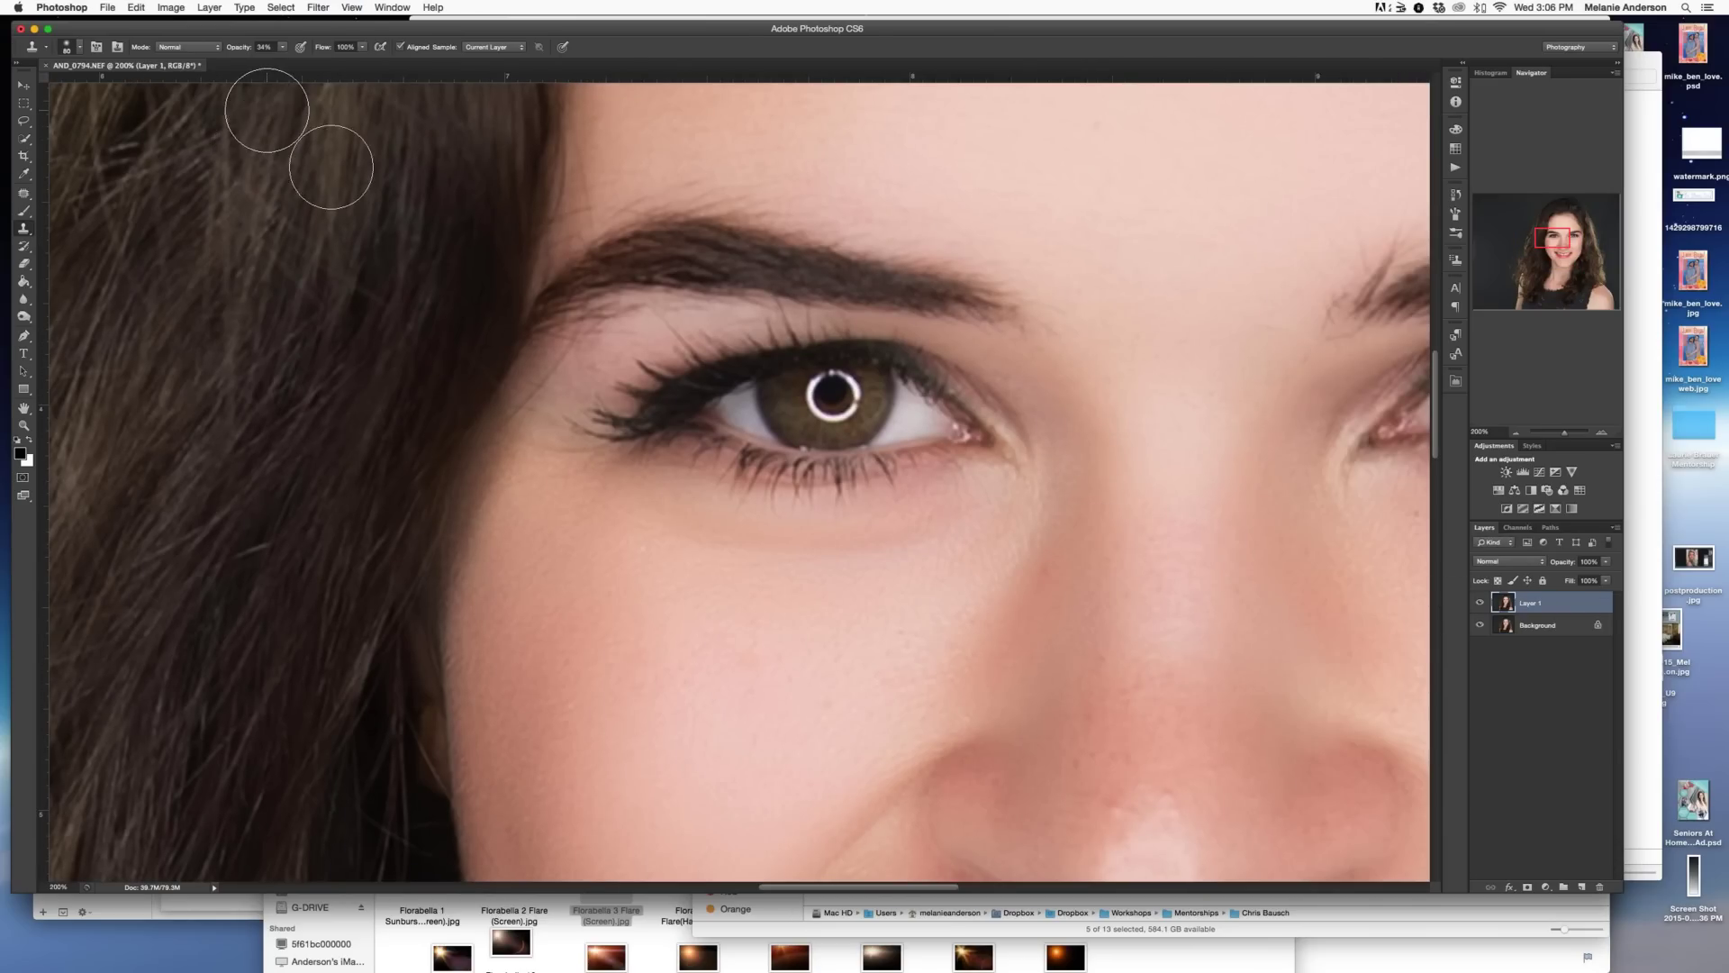
- Clone the ring light reflection out of the subject's right eye using a small, harder Clone Stamp at 84% opacity
{"action": "left_click", "coordinate": [79, 47]}
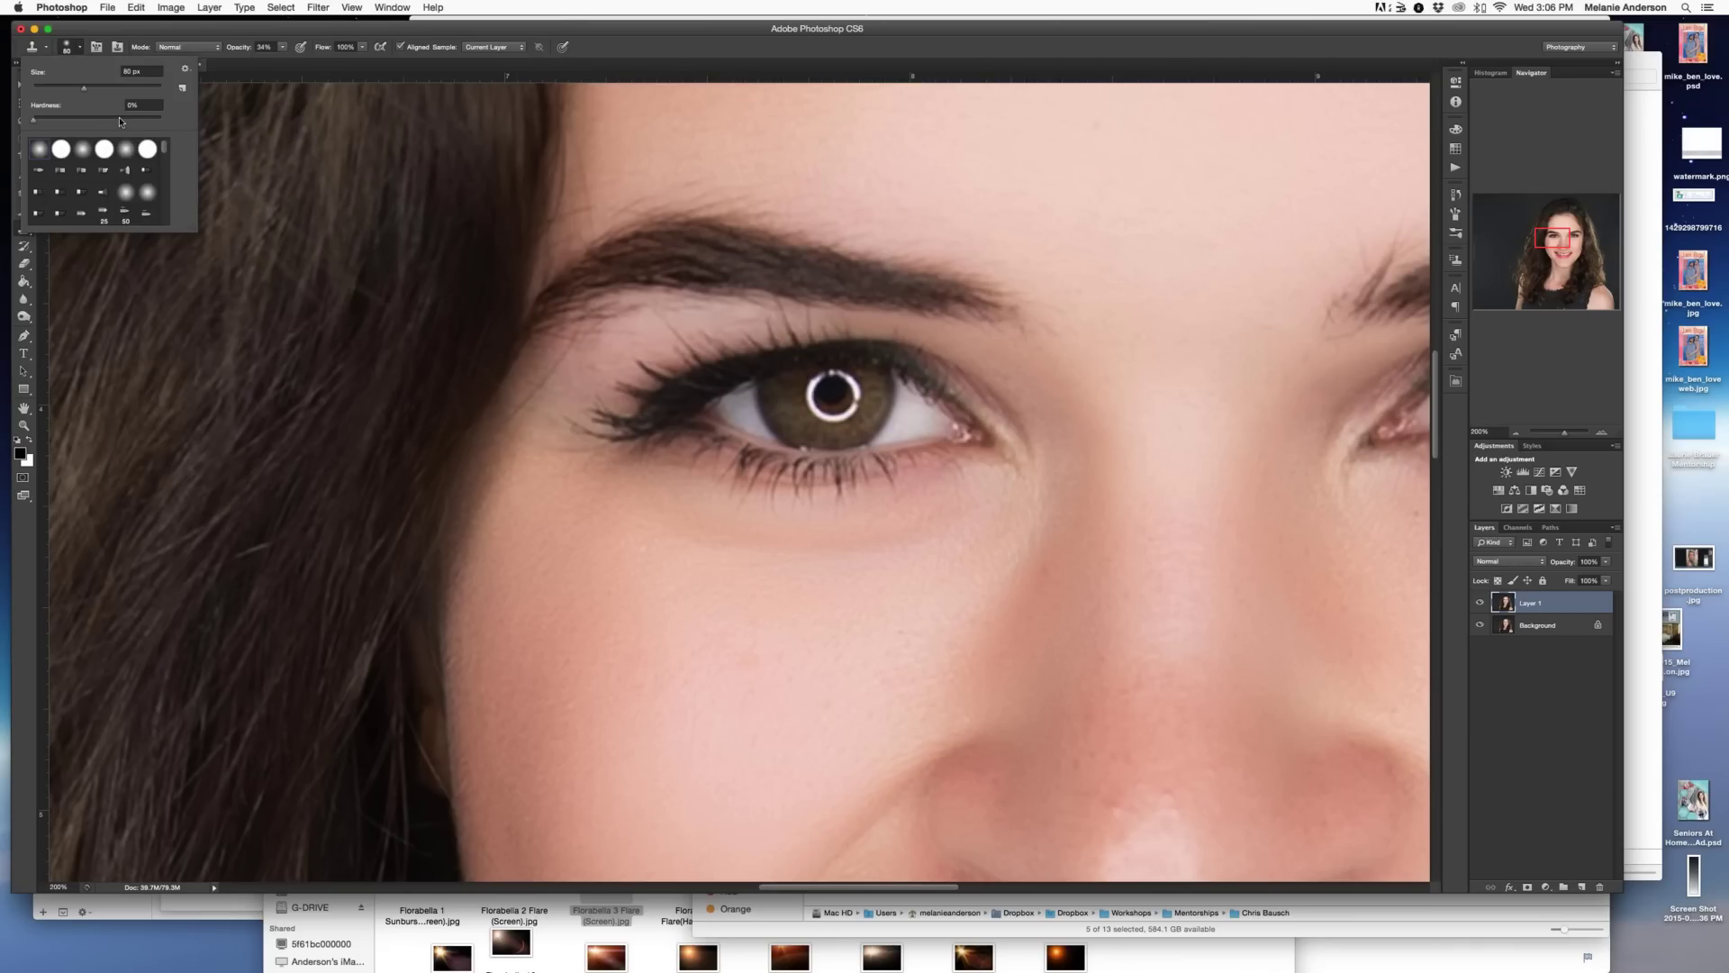
{"action": "left_click", "coordinate": [135, 121]}
{"action": "left_click_drag", "start_coordinate": [243, 51], "coordinate": [279, 77]}
{"action": "left_click_drag", "start_coordinate": [834, 394], "coordinate": [804, 405]}
{"action": "key", "text": "bracketleft"}
{"action": "key", "text": "bracketleft"}
{"action": "key", "text": "bracketleft"}
{"action": "key", "text": "bracketleft"}
{"action": "key", "text": "bracketleft"}
{"action": "key", "text": "bracketleft"}
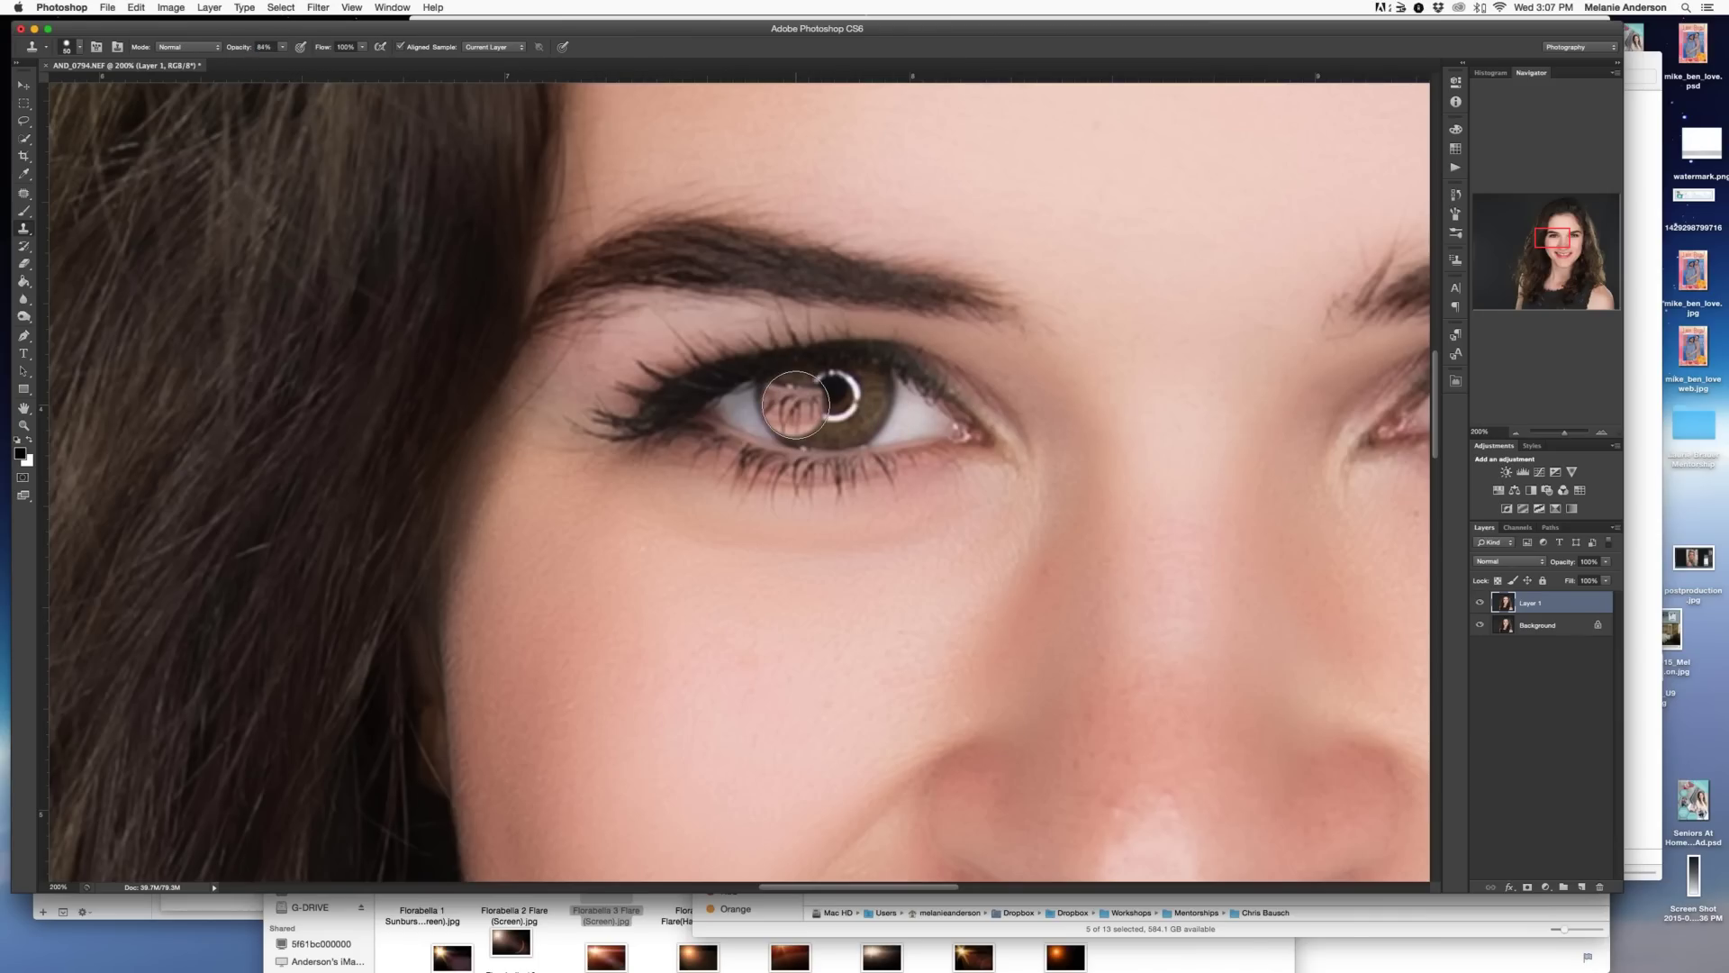
{"action": "key", "text": "bracketleft"}
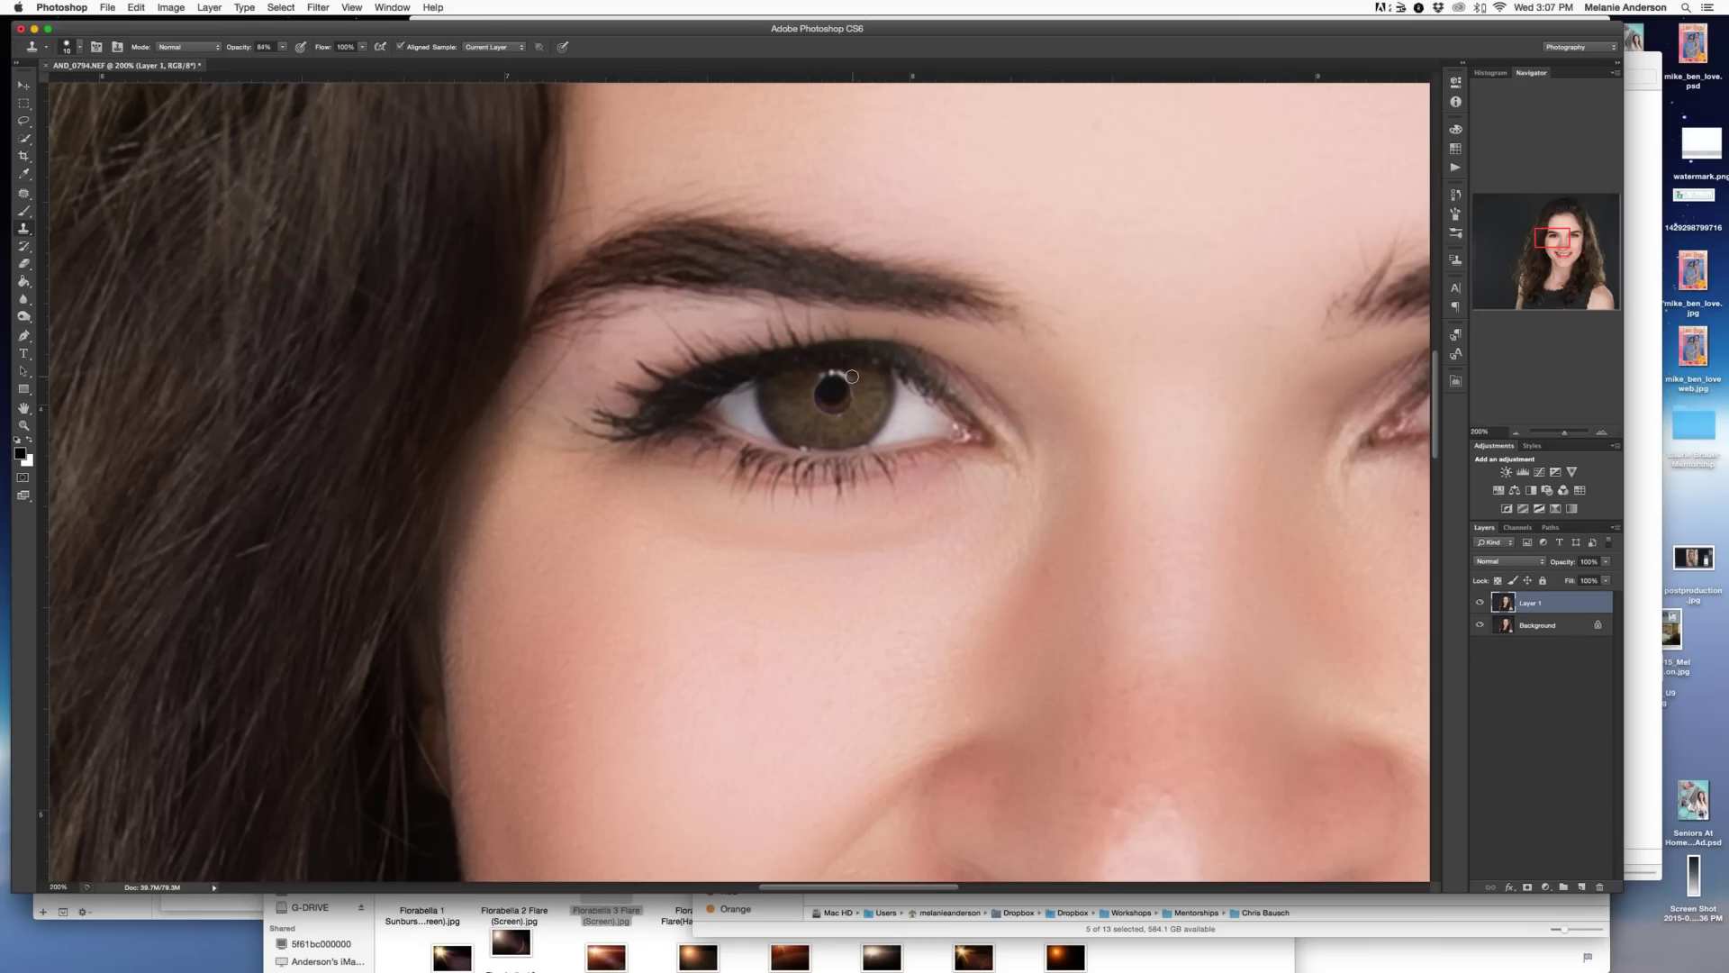
{"action": "left_click", "coordinate": [847, 372]}
{"action": "left_click", "coordinate": [838, 418], "text": "alt"}
{"action": "left_click", "coordinate": [812, 386]}
- Clone the ring light reflection out of the subject's left eye with the Clone Stamp
{"action": "scroll", "coordinate": [916, 423], "scroll_direction": "right", "scroll_amount": 5}
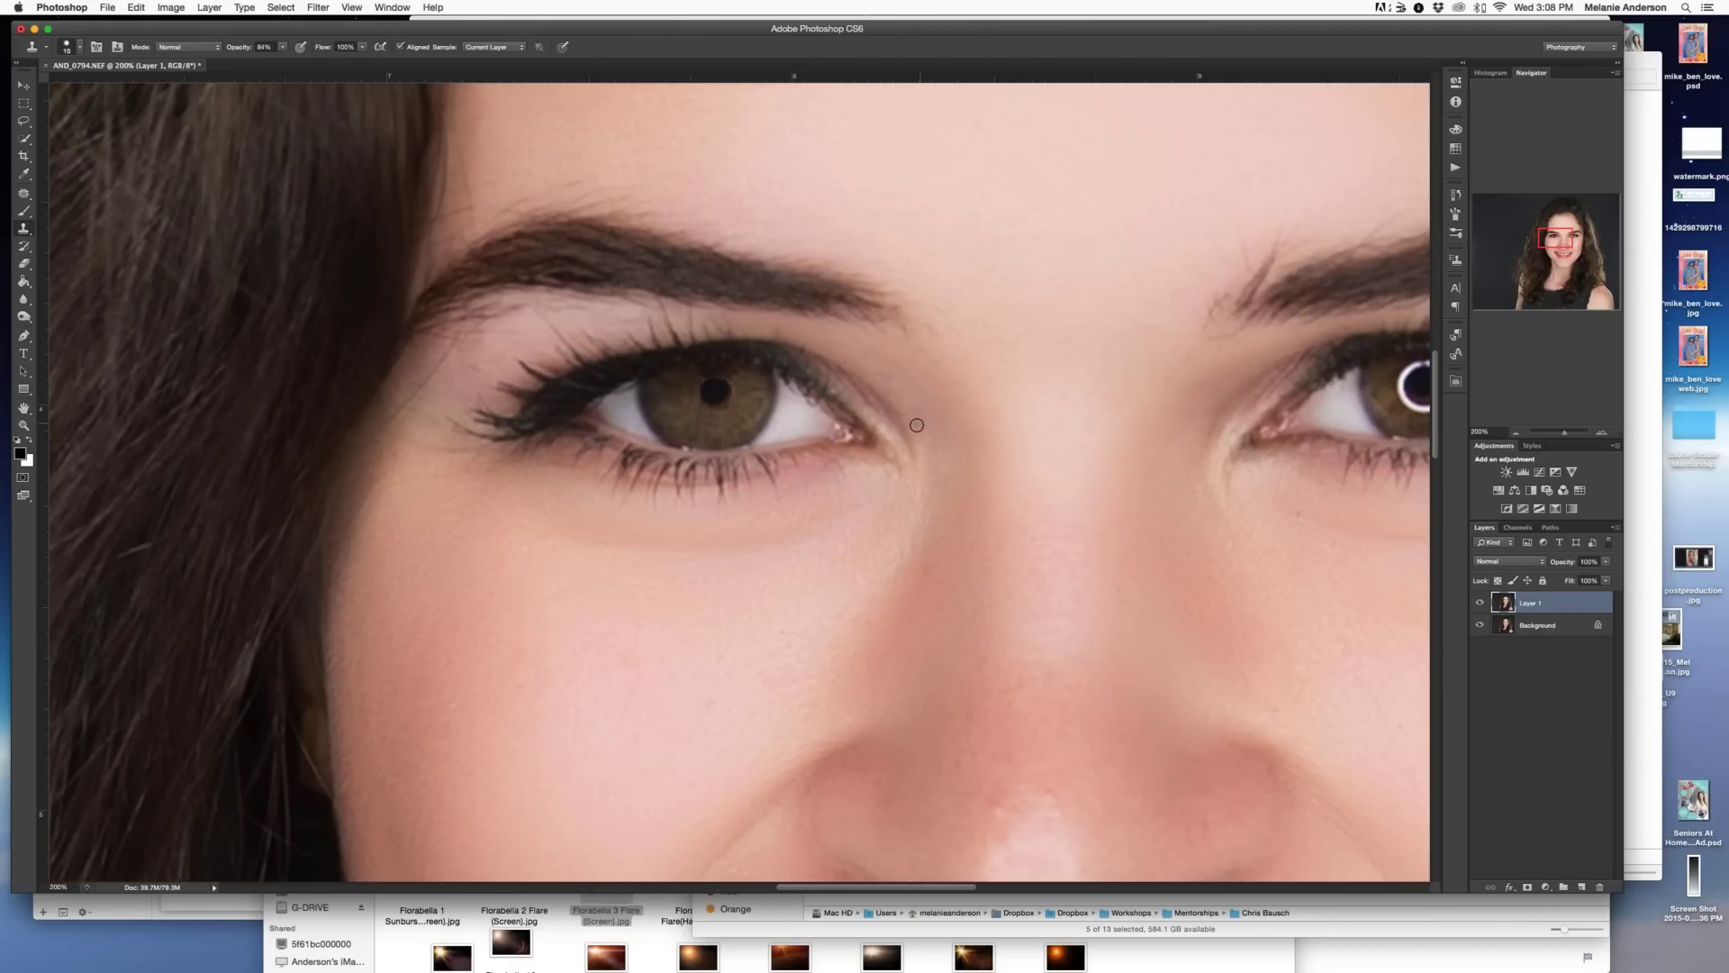
{"action": "scroll", "coordinate": [916, 423], "scroll_direction": "right", "scroll_amount": 6}
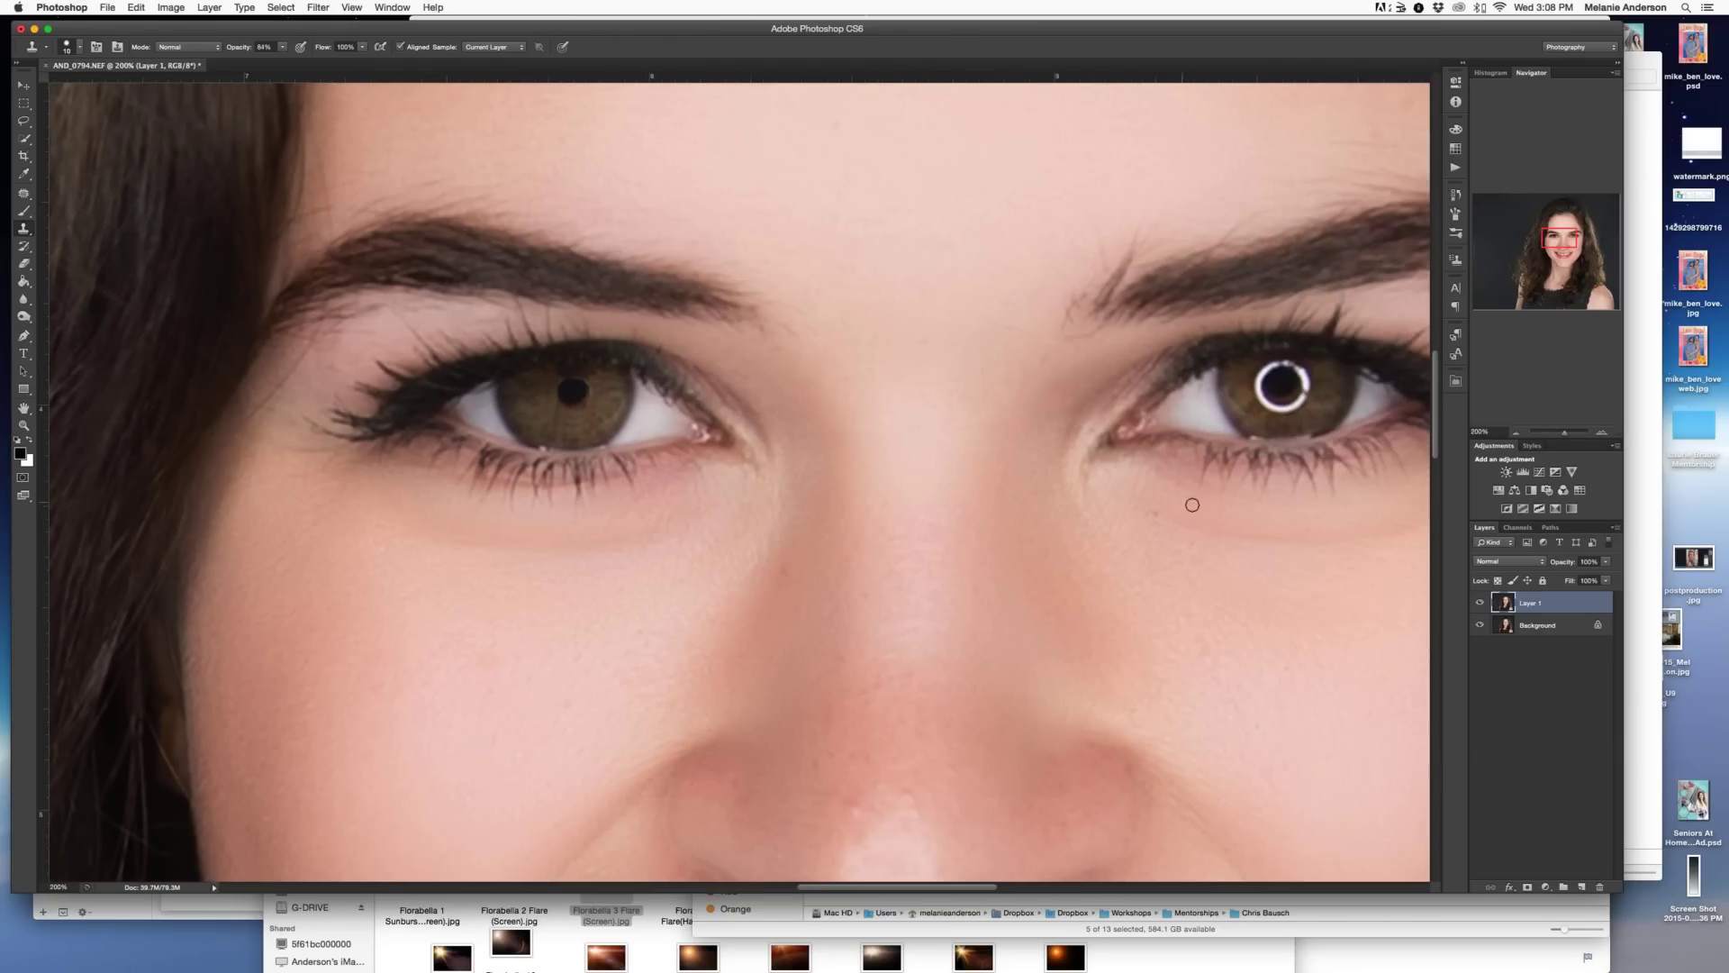
{"action": "scroll", "coordinate": [1294, 448], "scroll_direction": "right", "scroll_amount": 4}
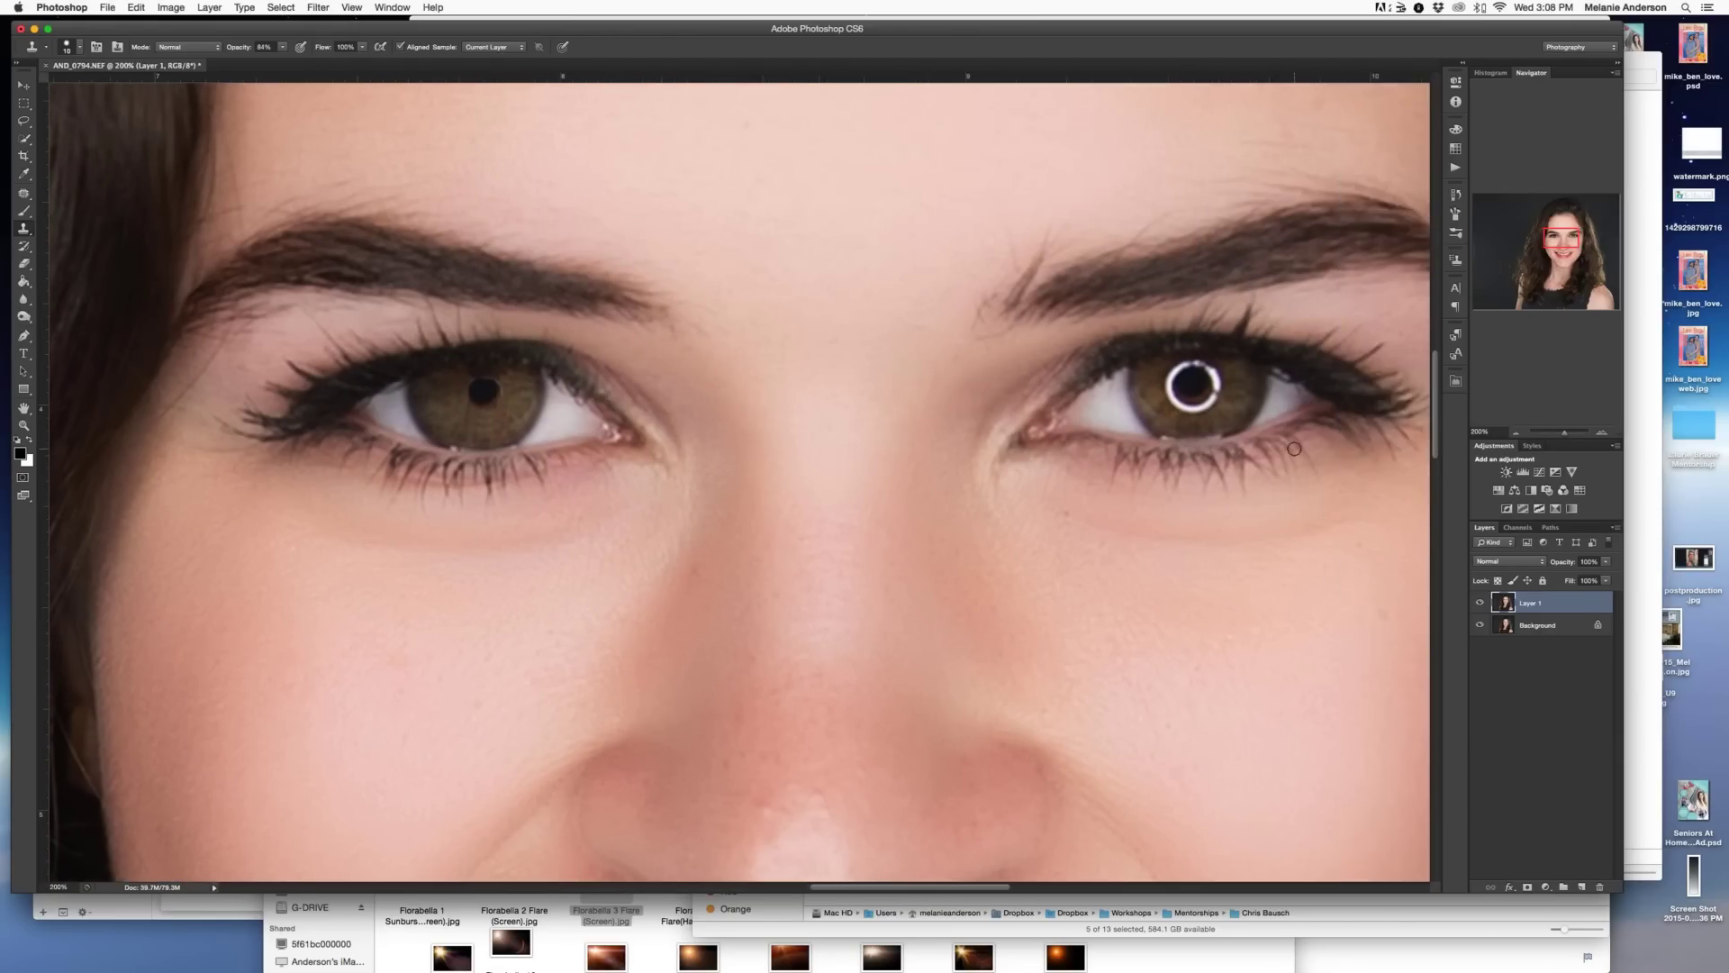
{"action": "mouse_move", "coordinate": [1168, 401]}
{"action": "left_mouse_down"}
{"action": "mouse_move", "coordinate": [1175, 368]}
{"action": "mouse_move", "coordinate": [1182, 408]}
{"action": "mouse_move", "coordinate": [1224, 389]}
{"action": "mouse_move", "coordinate": [1206, 361]}
{"action": "mouse_move", "coordinate": [1170, 387]}
{"action": "left_mouse_up"}
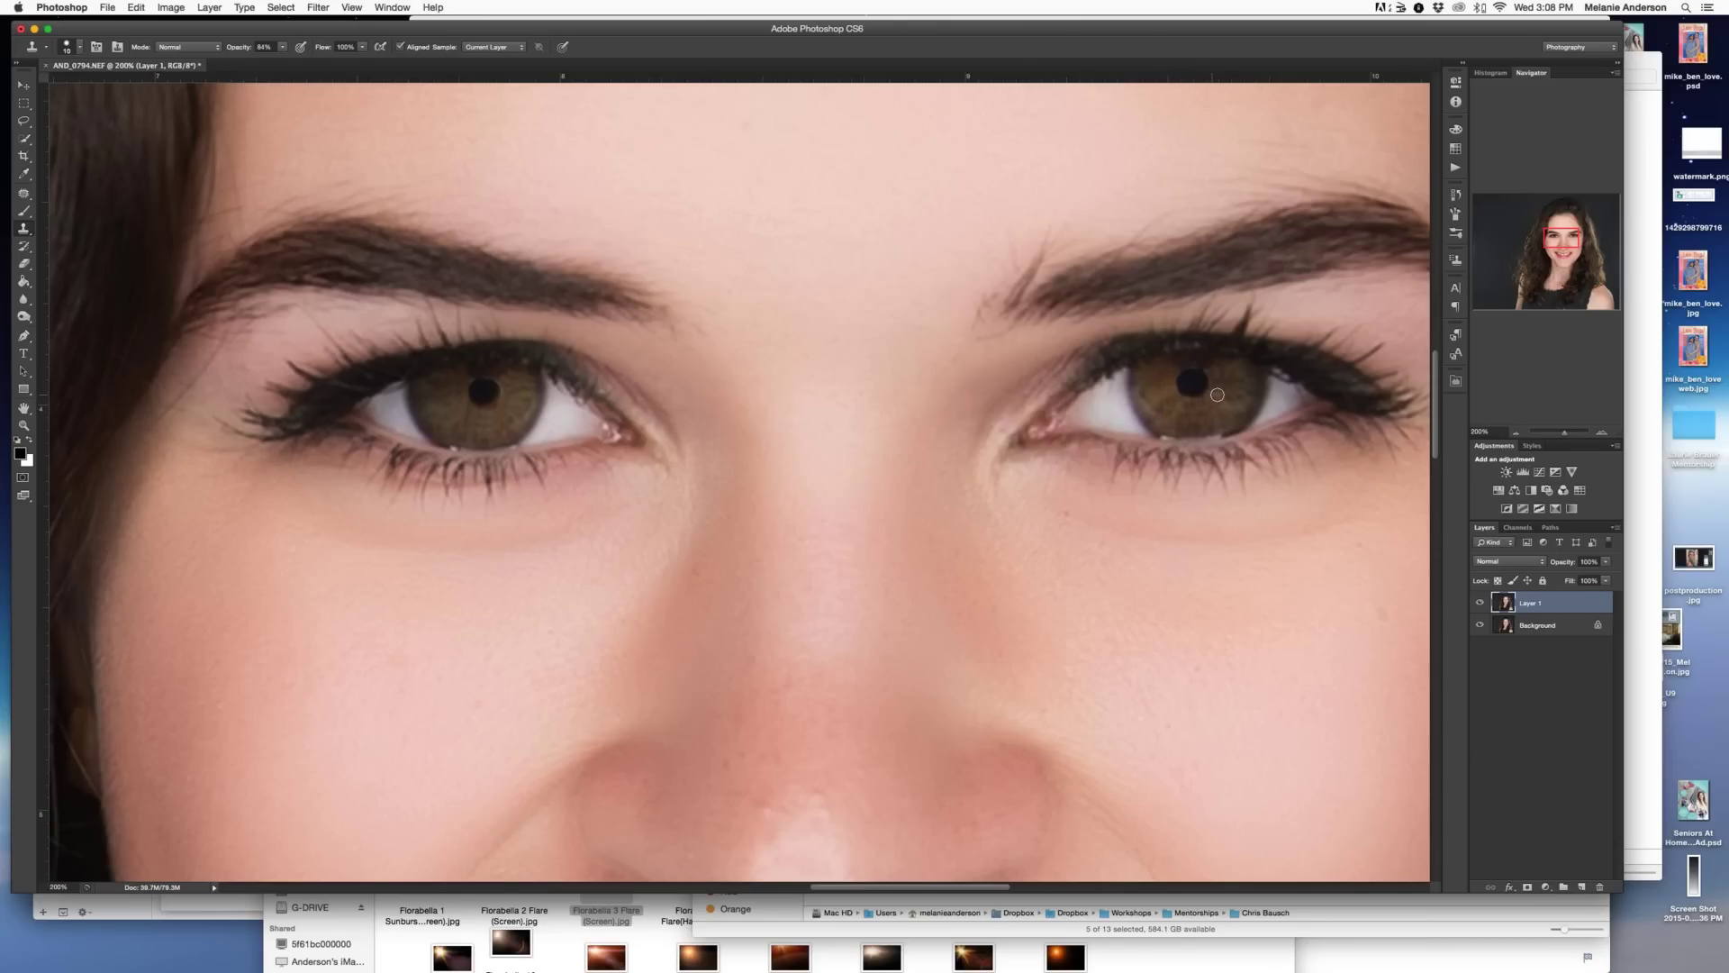
- Even out the iris texture in both eyes using the Patch tool
{"action": "key", "text": "j"}
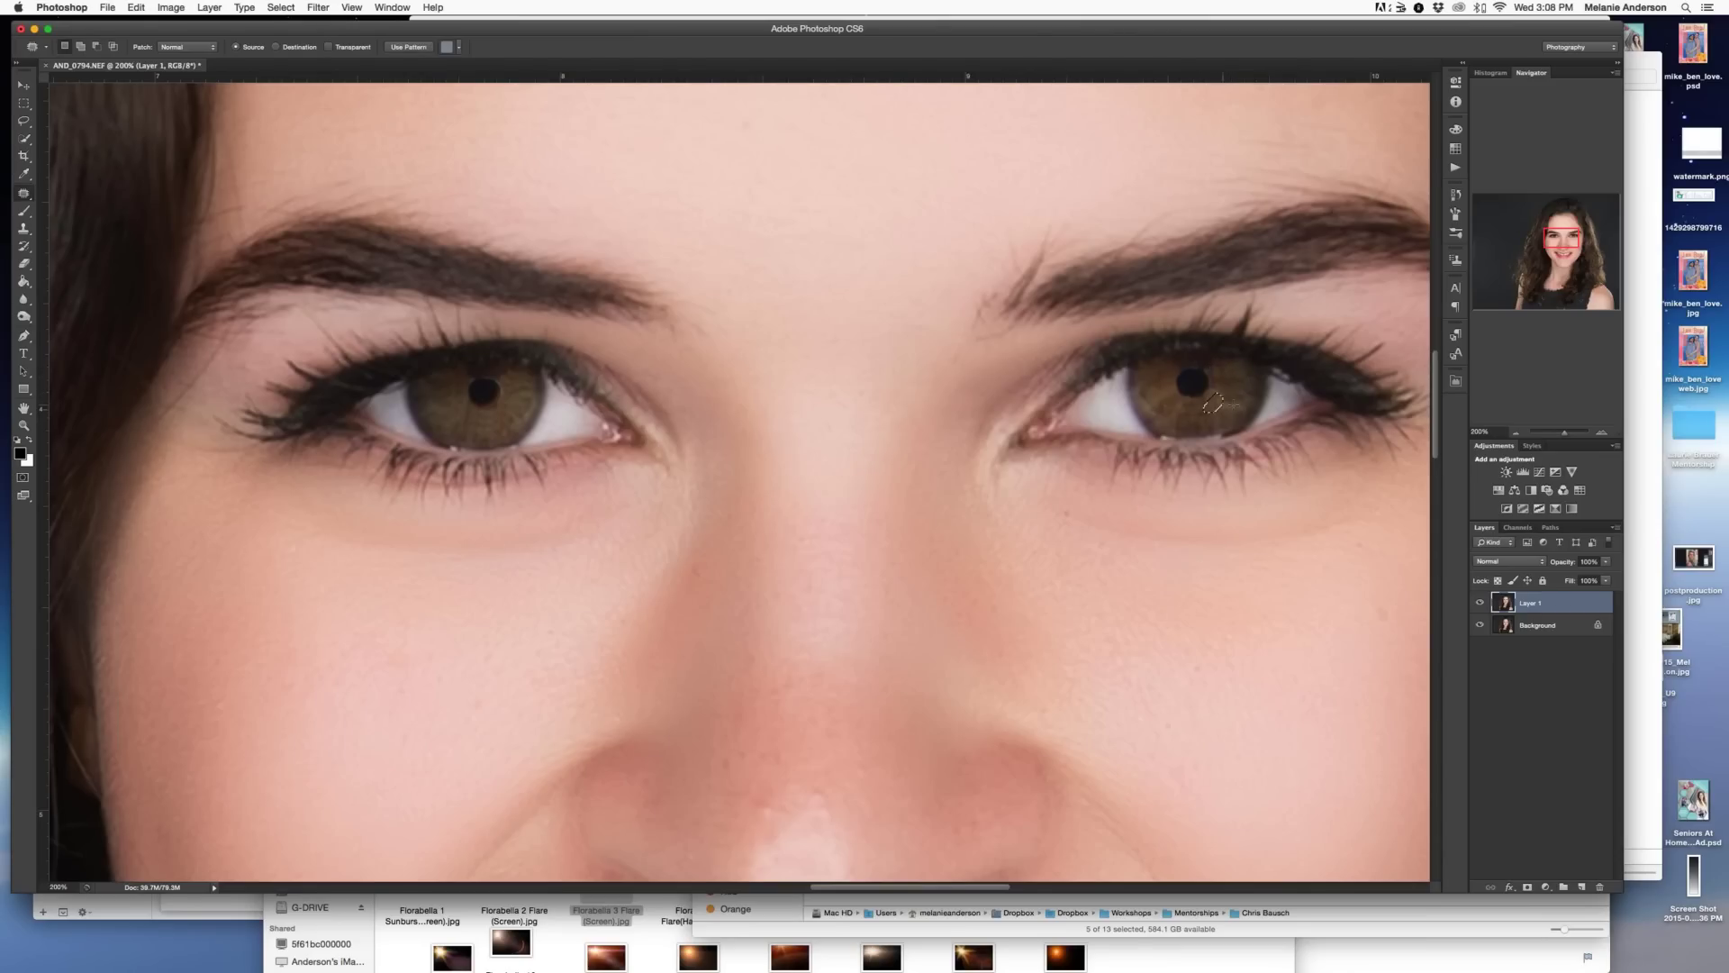
{"action": "left_click_drag", "start_coordinate": [1213, 423], "coordinate": [1177, 405]}
{"action": "left_click", "coordinate": [1173, 358]}
{"action": "mouse_move", "coordinate": [491, 429]}
{"action": "left_mouse_down"}
{"action": "mouse_move", "coordinate": [471, 421]}
{"action": "mouse_move", "coordinate": [502, 415]}
{"action": "left_mouse_up"}
{"action": "key", "text": "super+d"}
{"action": "left_click_drag", "start_coordinate": [460, 391], "coordinate": [498, 411]}
{"action": "key", "text": "super+d"}
- Patch the small bright spots along the lower lash lines of both eyes
{"action": "left_click", "coordinate": [451, 446]}
{"action": "left_click_drag", "start_coordinate": [514, 444], "coordinate": [515, 437]}
{"action": "left_click_drag", "start_coordinate": [1162, 442], "coordinate": [1292, 447]}
{"action": "key", "text": "super+minus"}
{"action": "key", "text": "super+minus"}
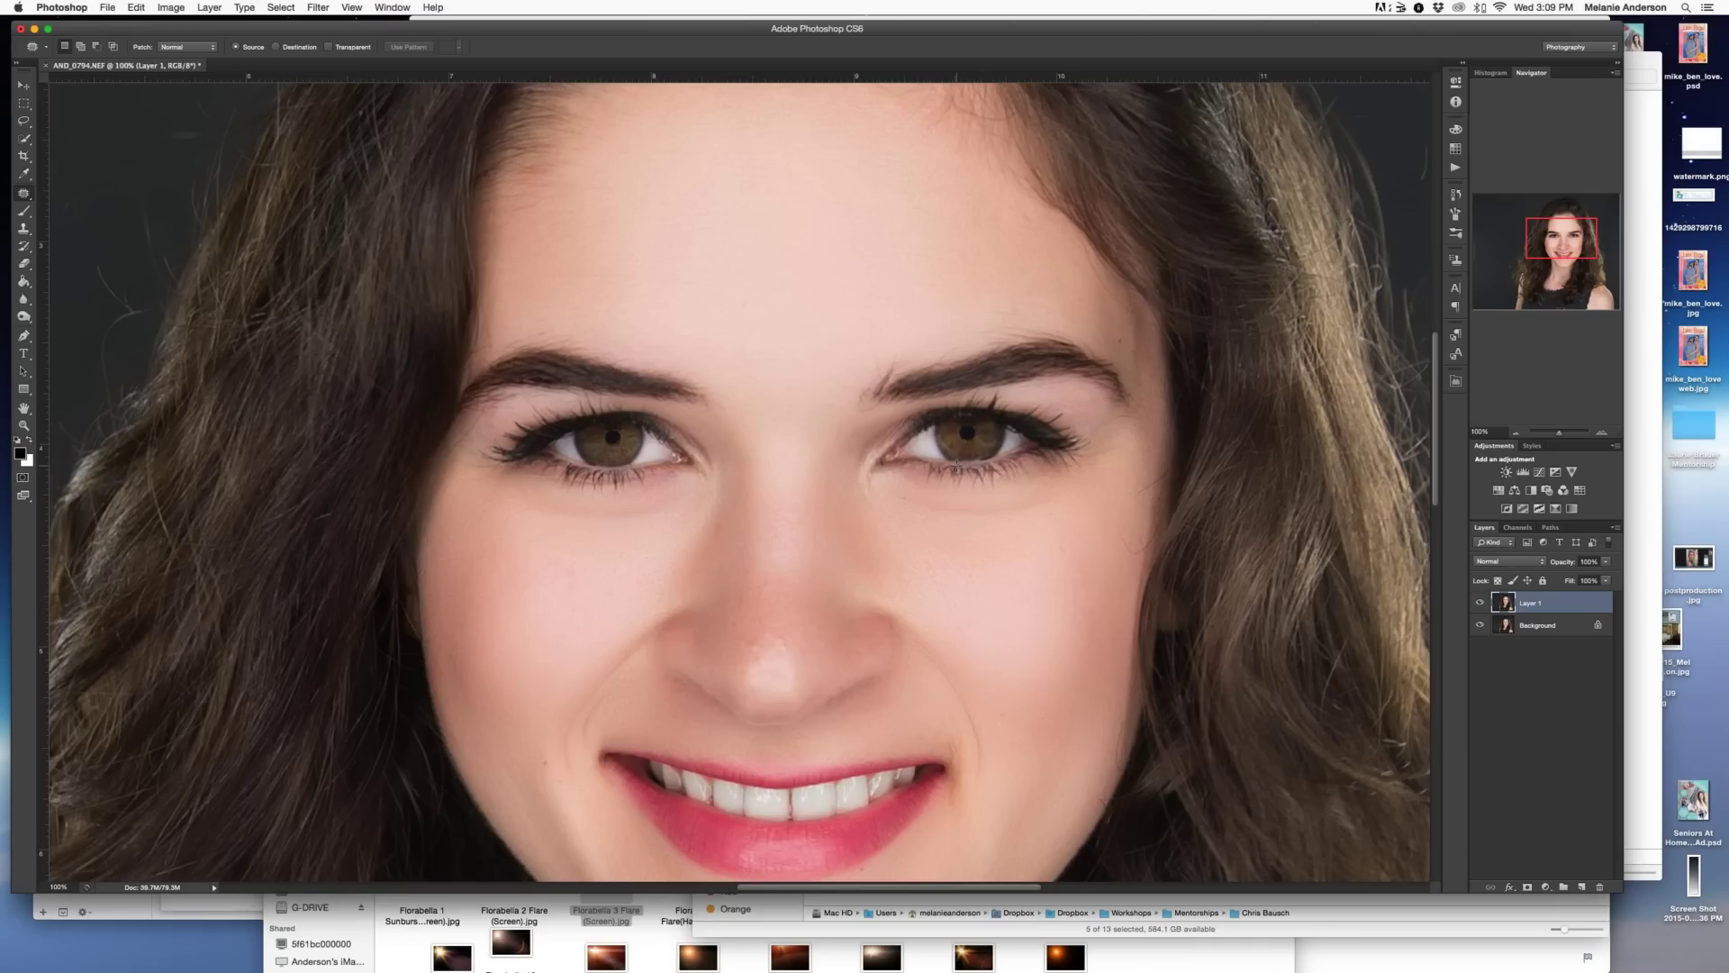
{"action": "scroll", "coordinate": [957, 466], "scroll_direction": "down", "scroll_amount": 1}
{"action": "scroll", "coordinate": [956, 465], "scroll_direction": "right", "scroll_amount": 1}
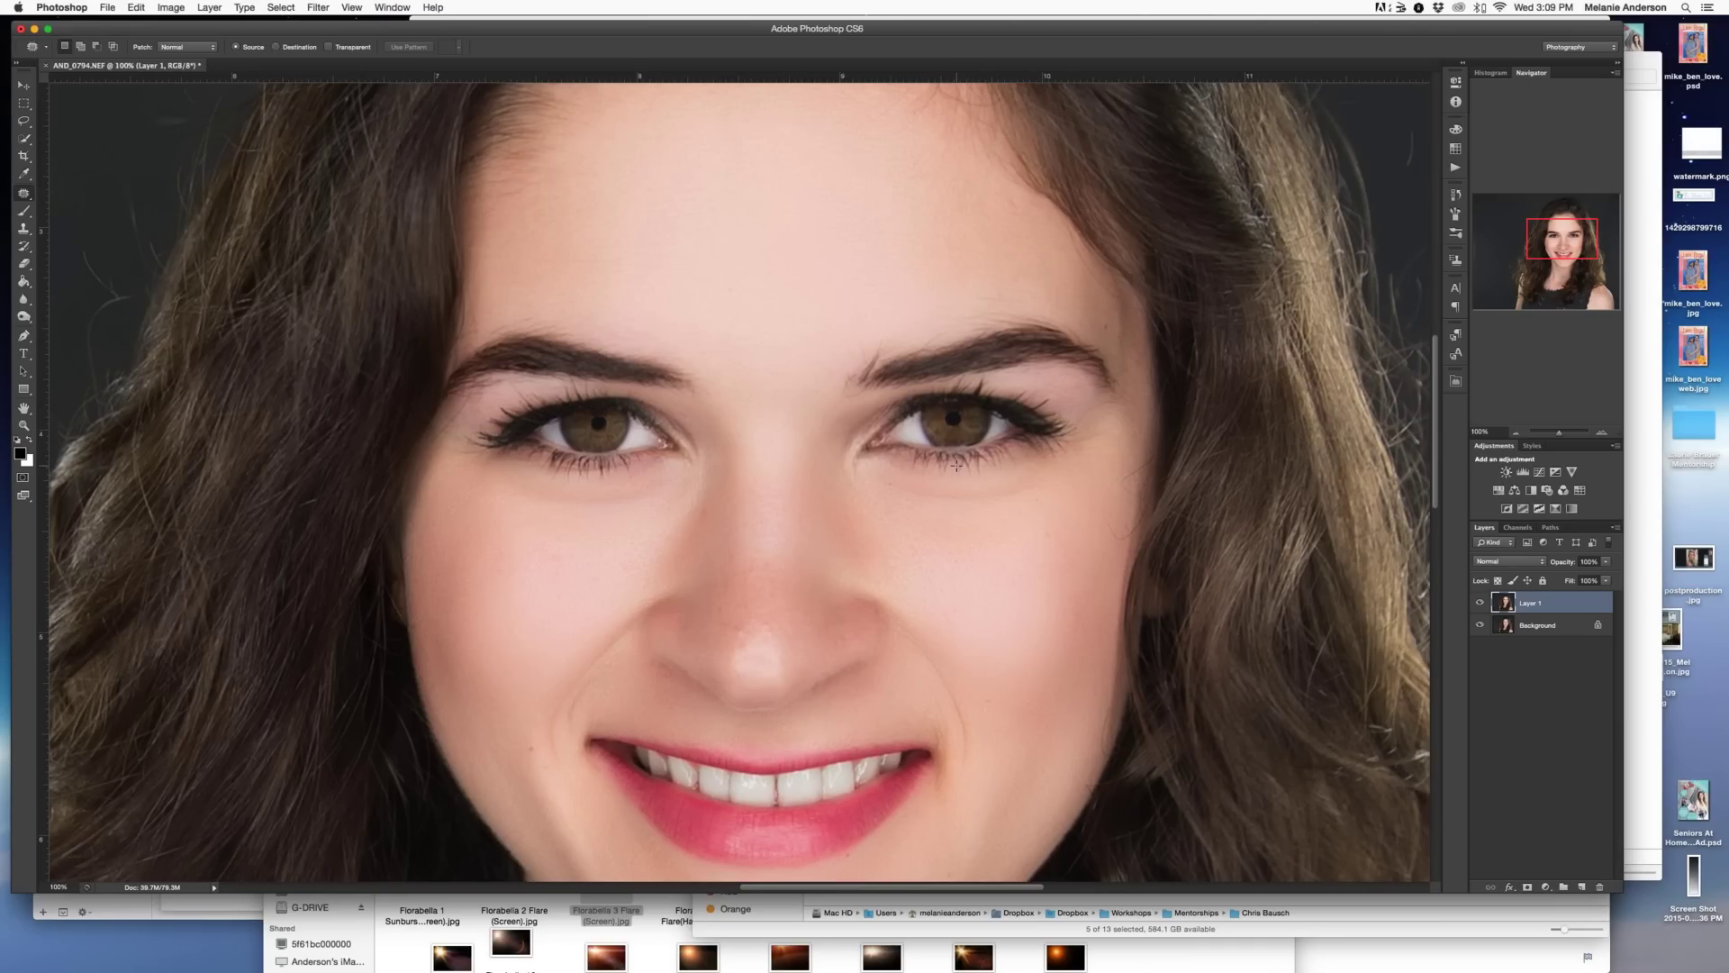
{"action": "scroll", "coordinate": [957, 465], "scroll_direction": "left", "scroll_amount": 1}
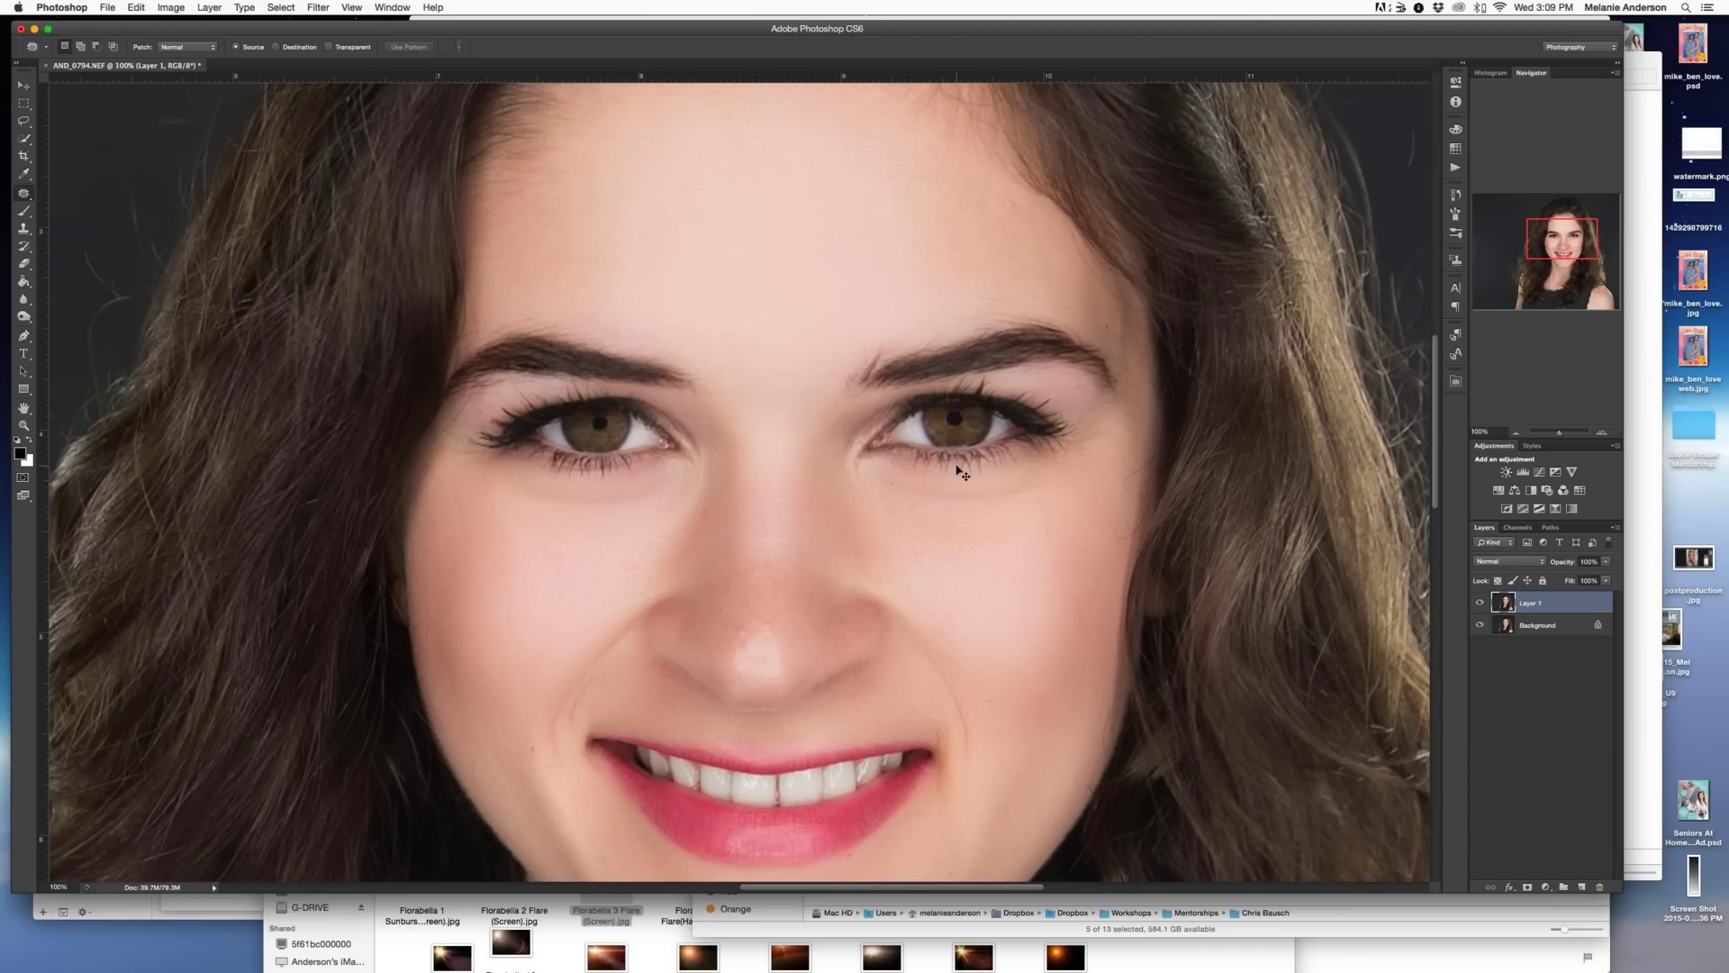
{"action": "key", "text": "super+minus"}
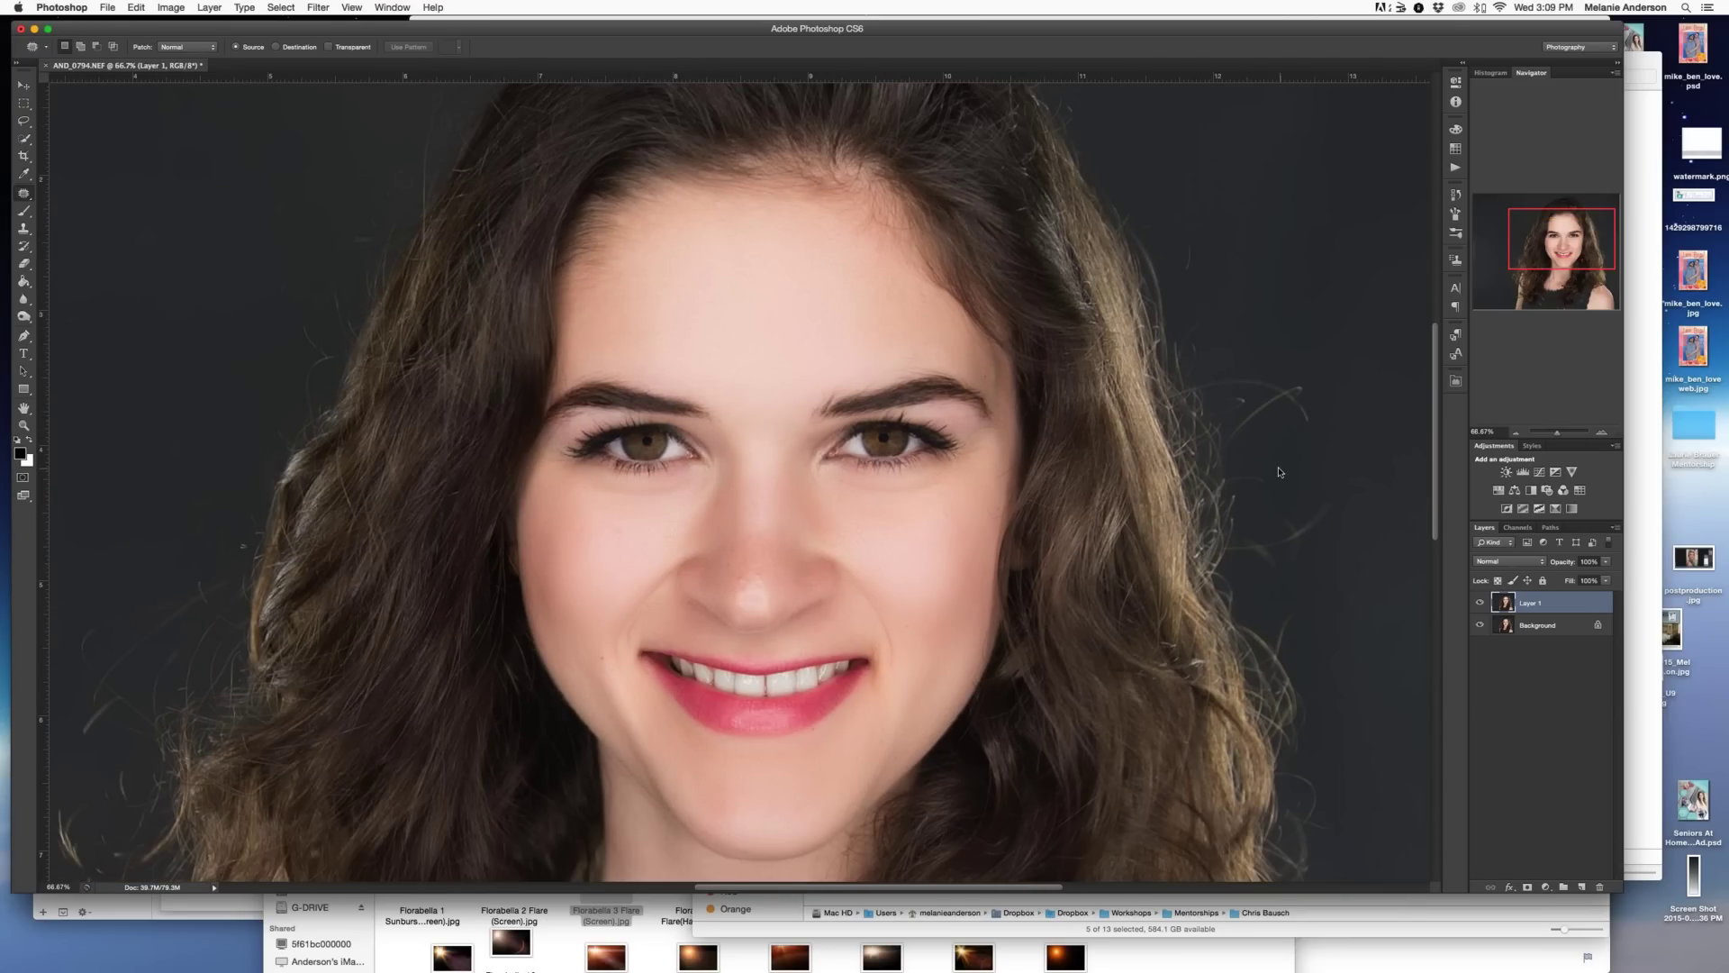
- Open EyeLights.psd from the Textures/Templates folder in Photoshop
{"action": "left_click", "coordinate": [548, 941]}
{"action": "key", "text": "super+w"}
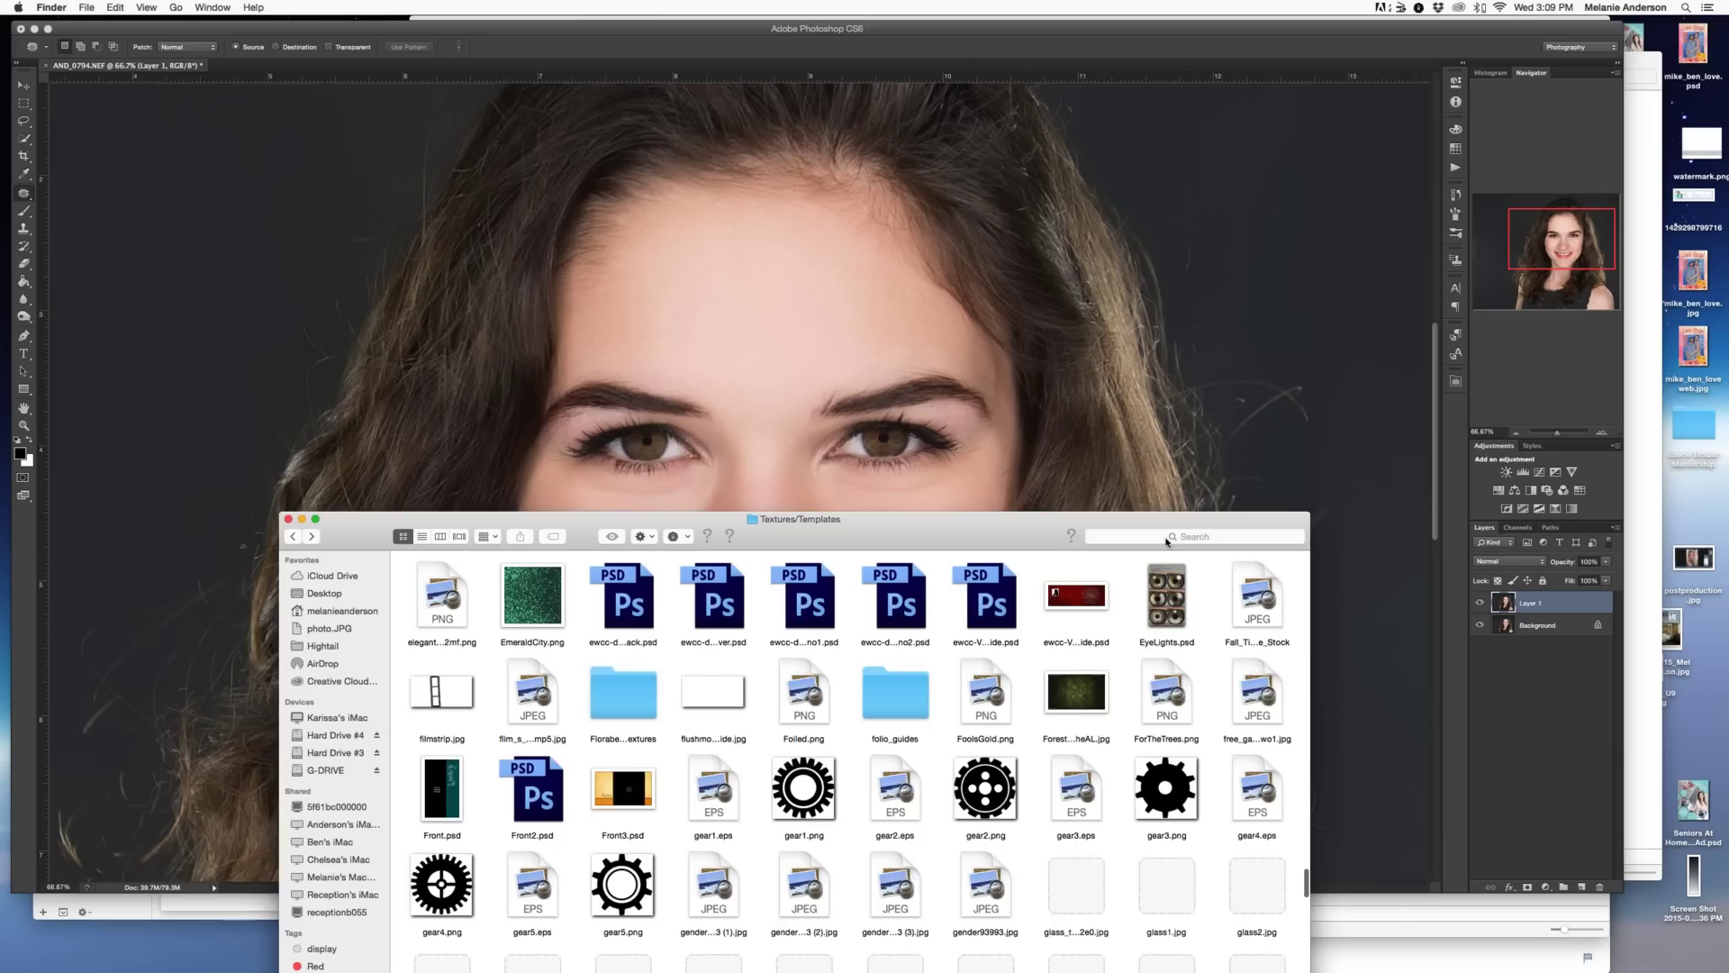
{"action": "left_click", "coordinate": [1167, 611]}
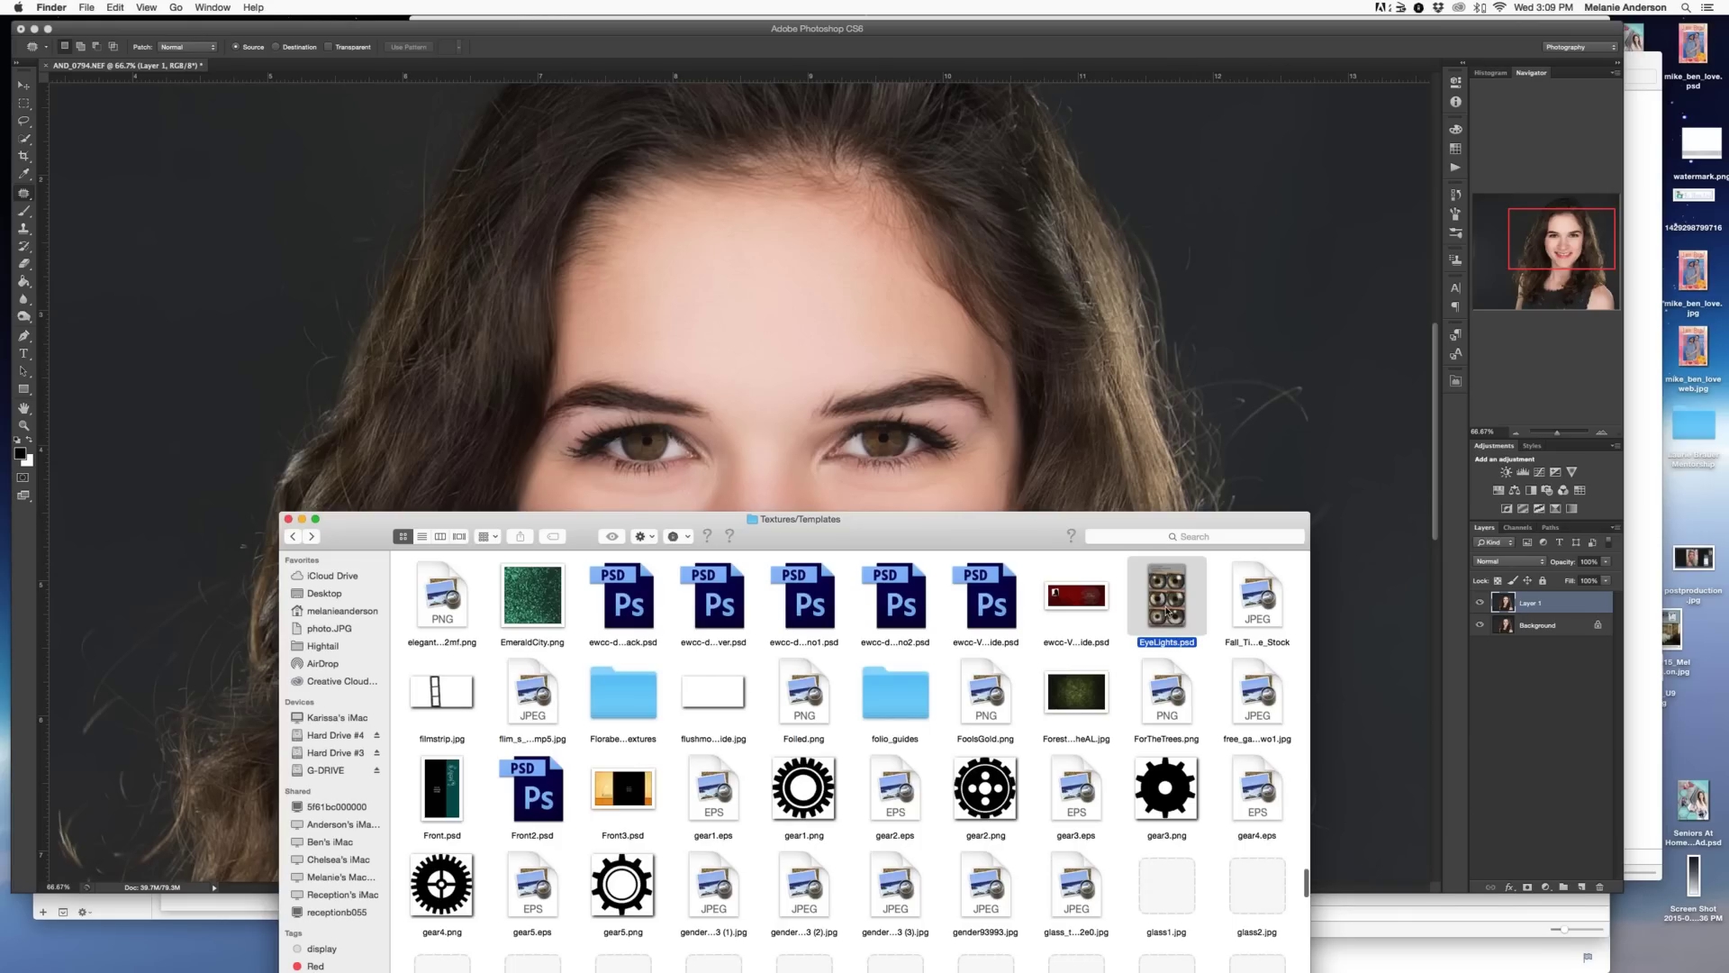
{"action": "key", "text": "super+Tab"}
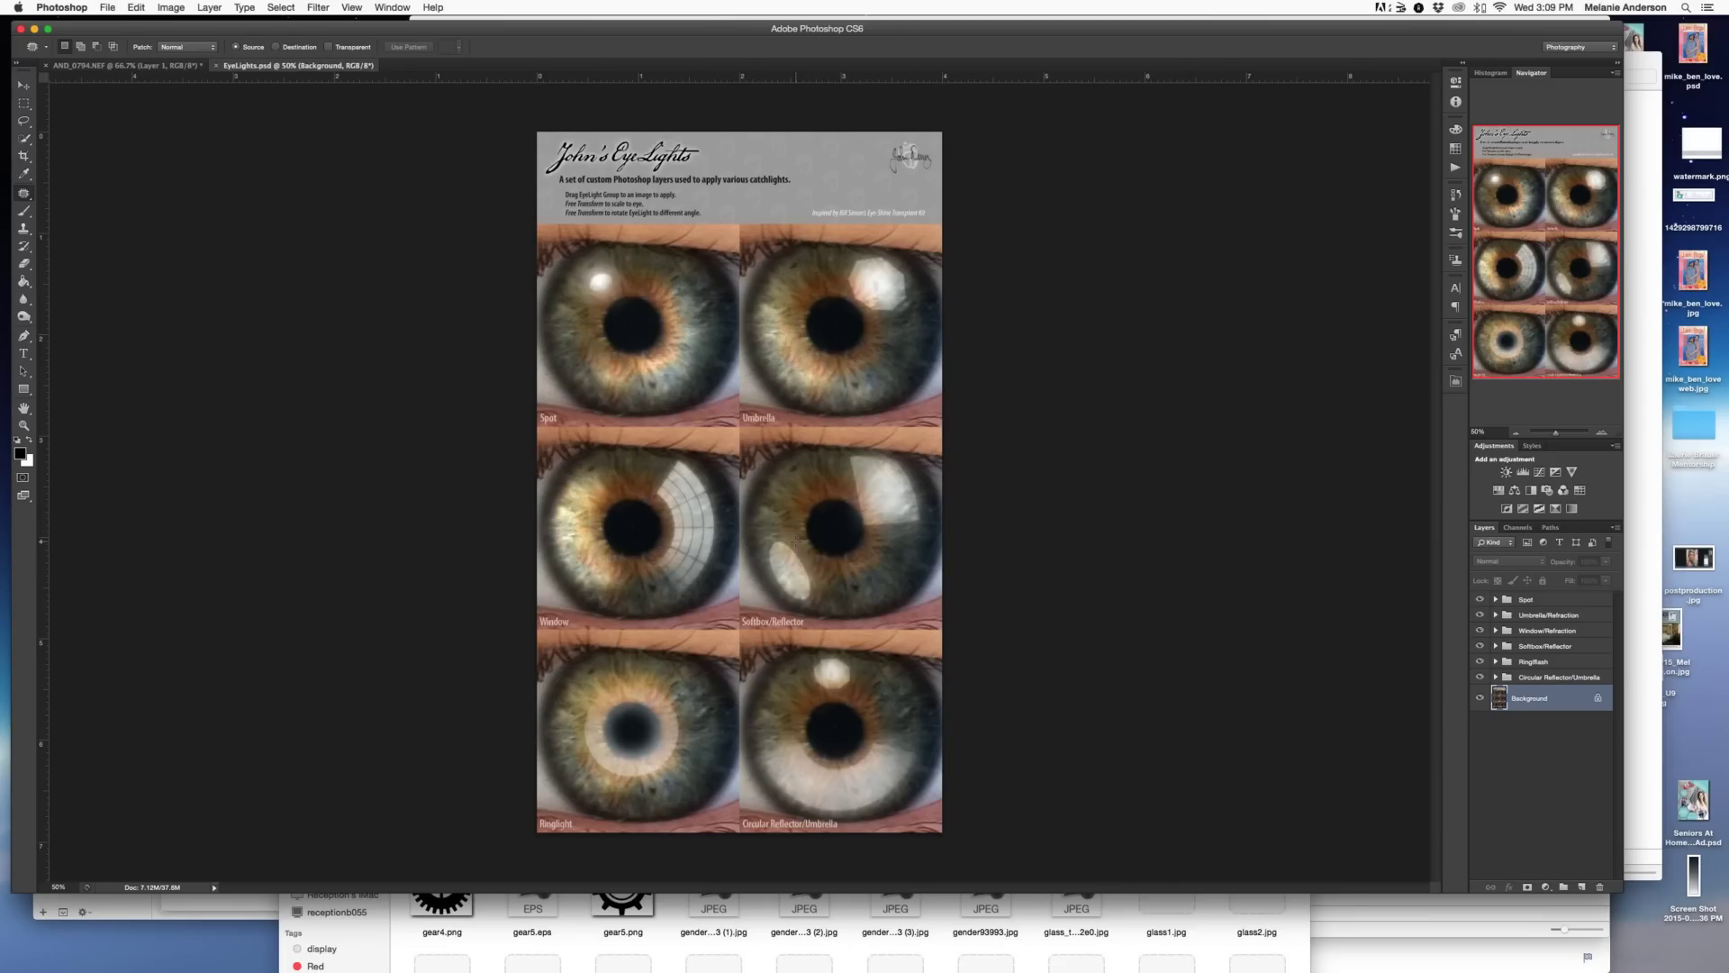
- Copy the Spot catchlight group from EyeLights.psd into the portrait document with the Move tool
{"action": "left_click", "coordinate": [1547, 602]}
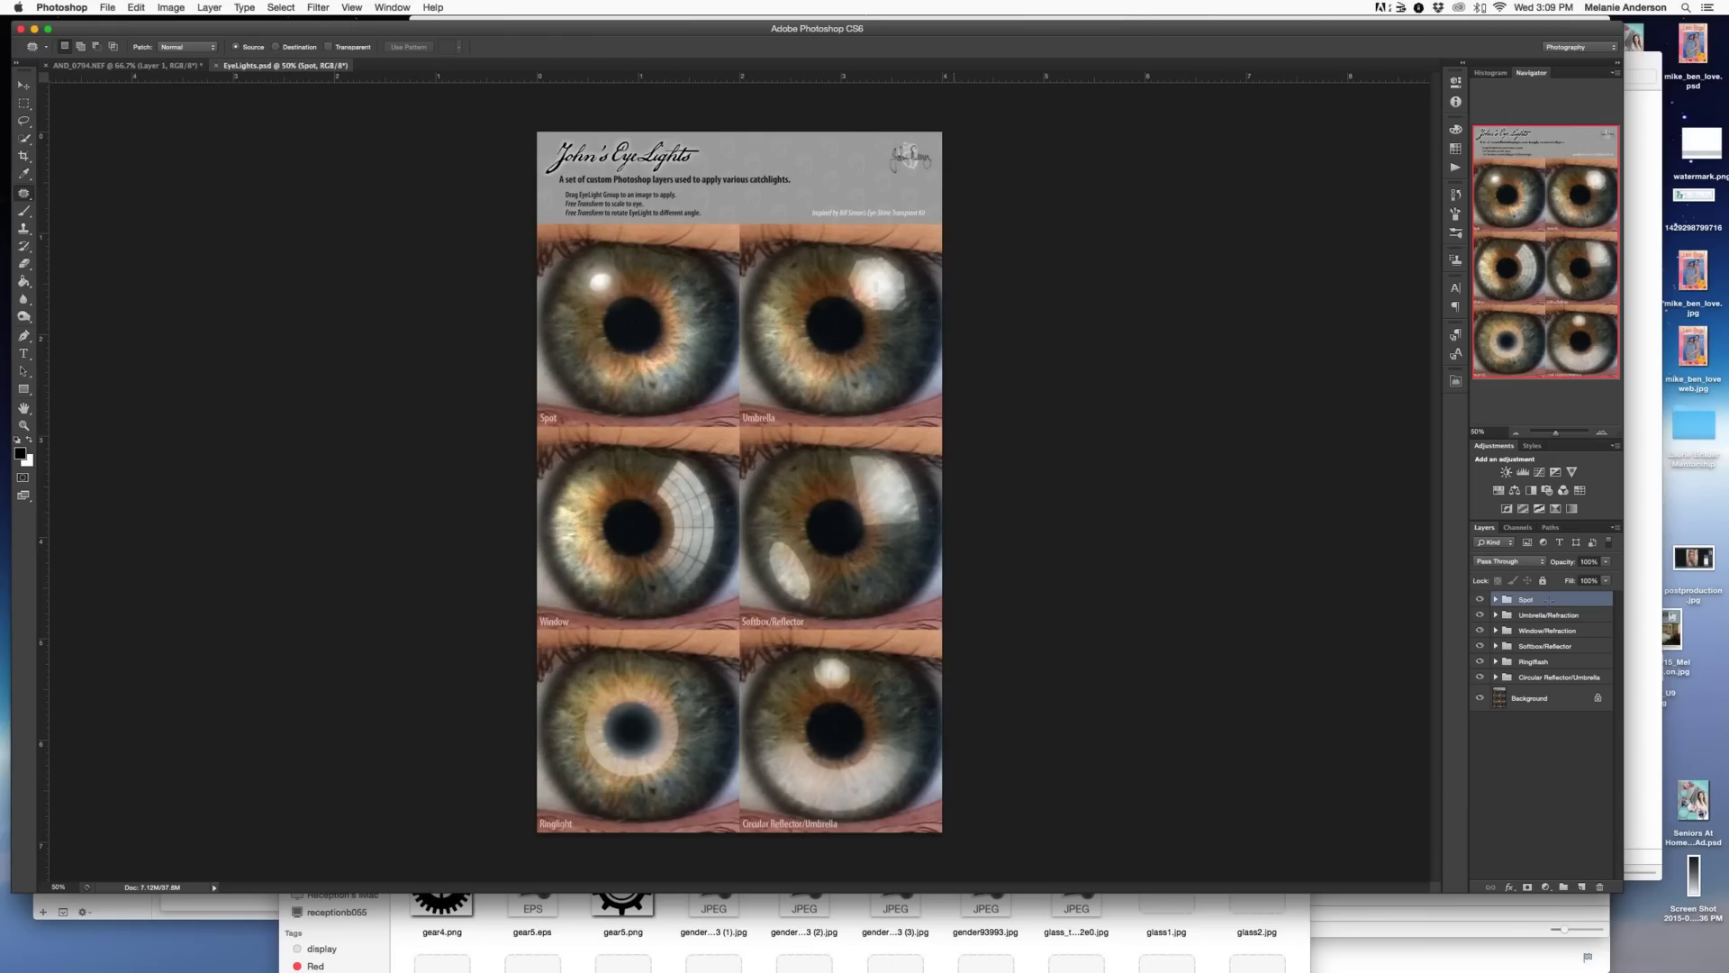
{"action": "left_click", "coordinate": [23, 84]}
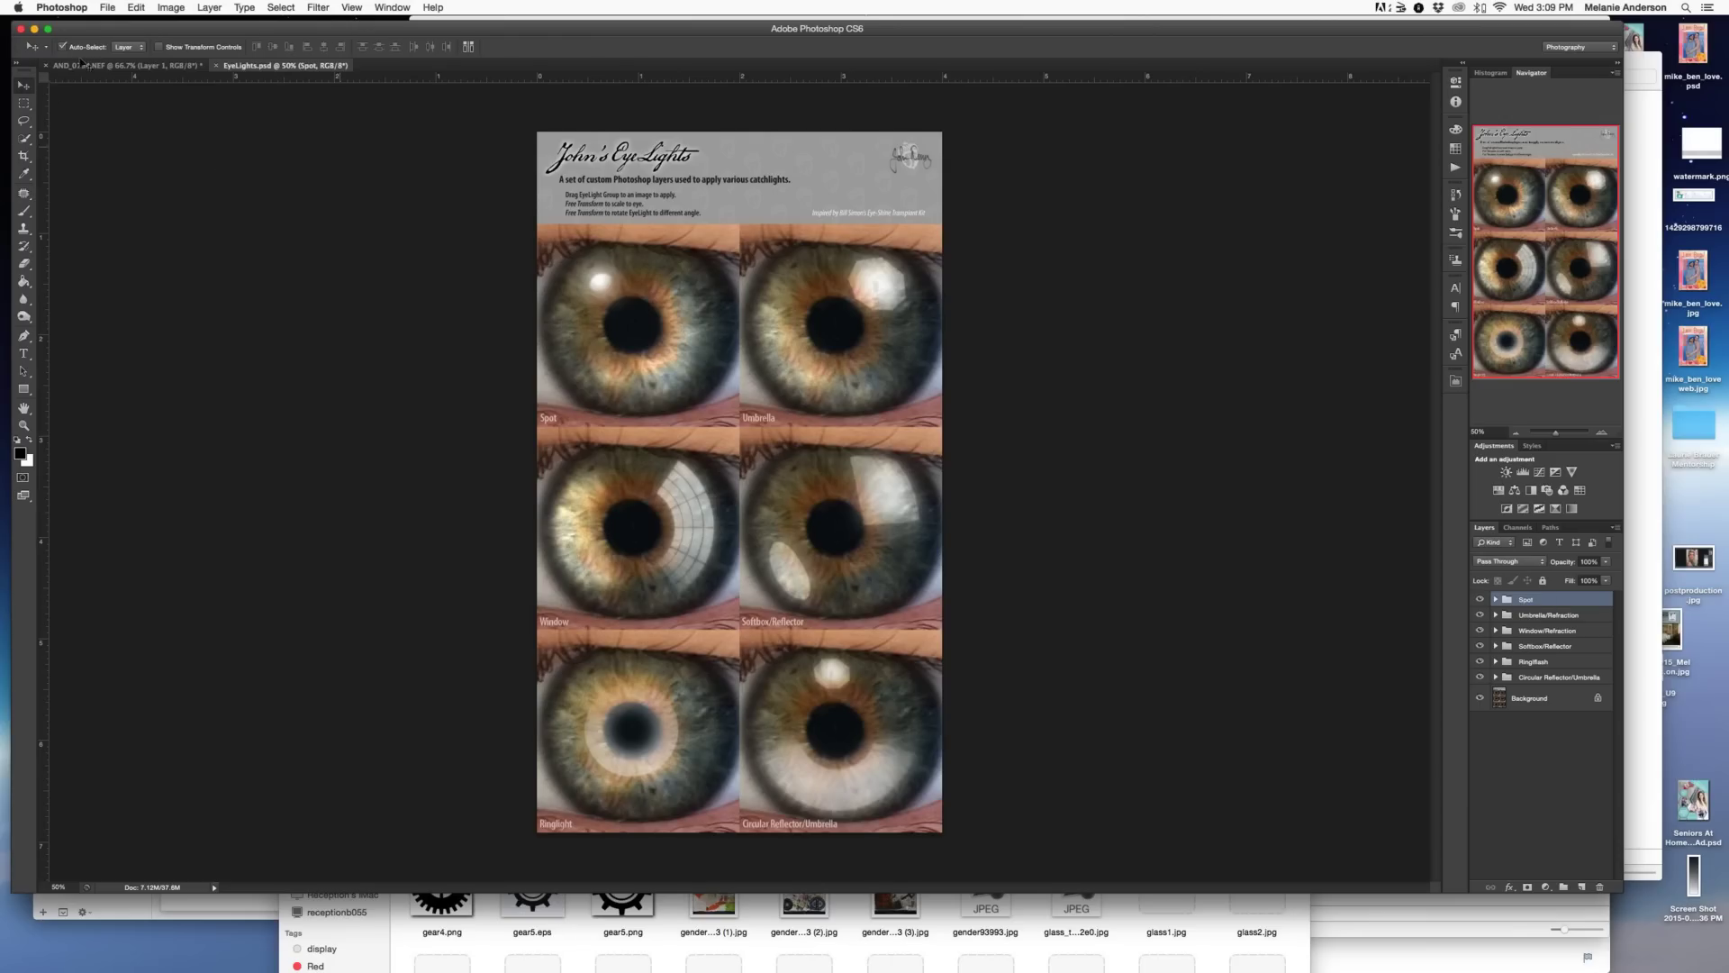
{"action": "left_click_drag", "start_coordinate": [571, 290], "coordinate": [699, 413]}
- Scale down the Spot group with Free Transform and fit it over the iris of the subject's right eye
{"action": "key", "text": "super+t"}
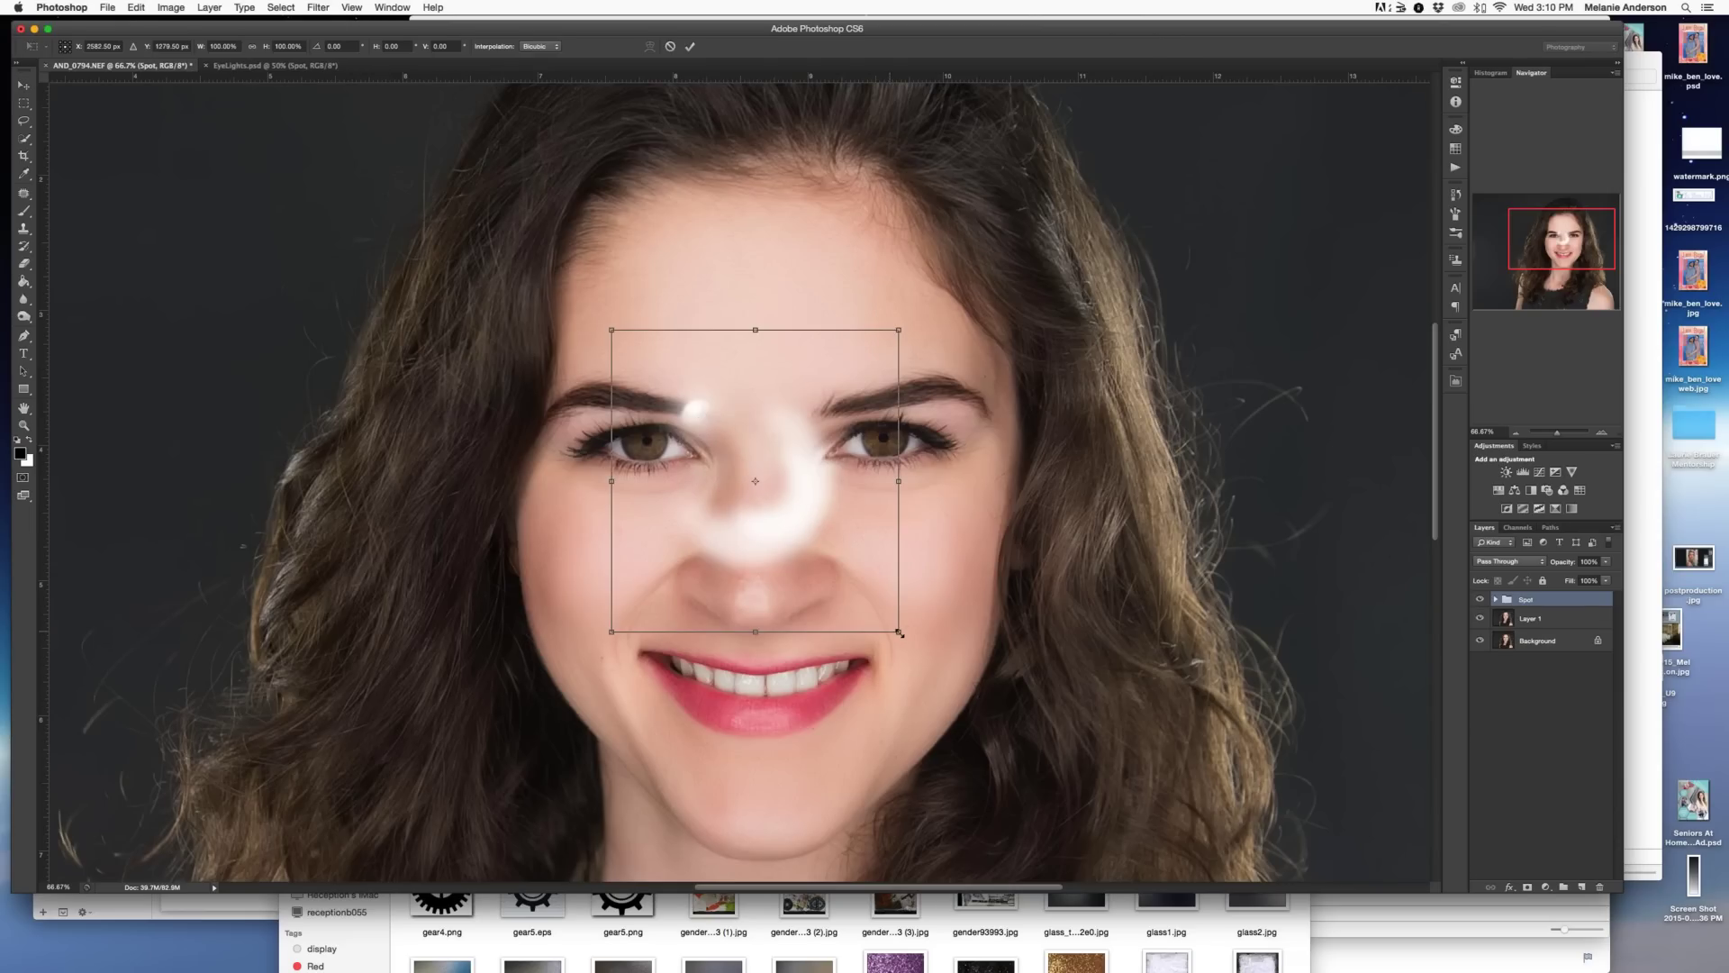
{"action": "left_click_drag", "start_coordinate": [898, 631], "coordinate": [705, 442]}
{"action": "key", "text": "super+equal"}
{"action": "key", "text": "super+equal"}
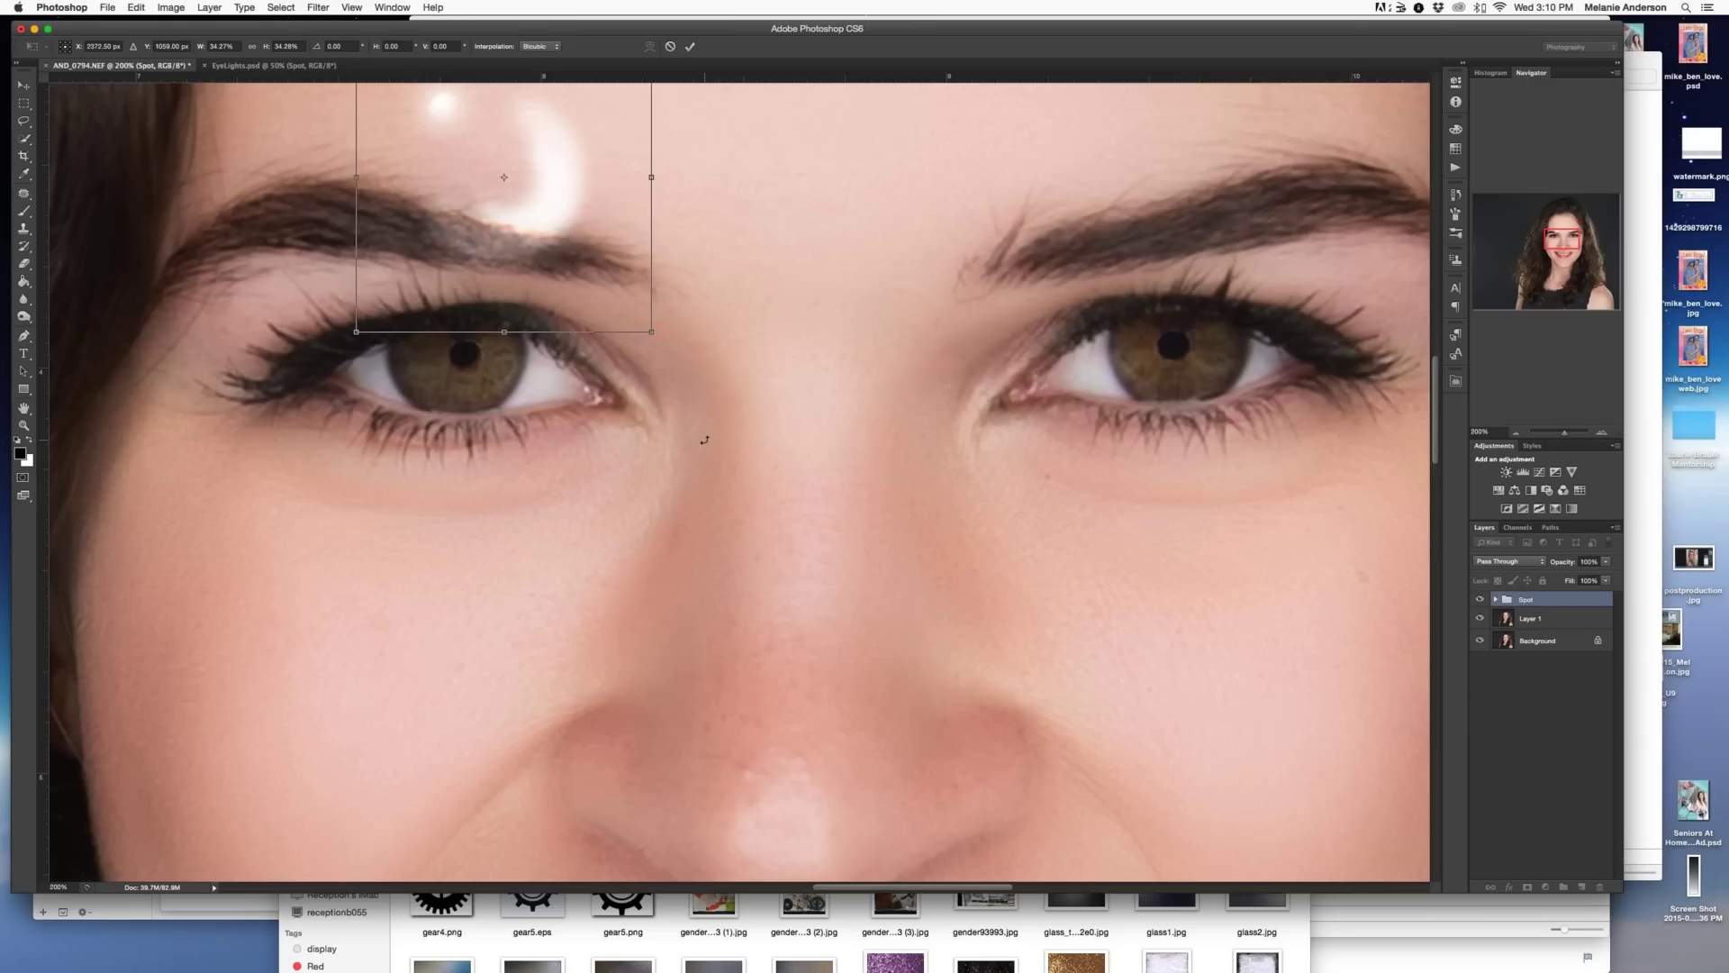
{"action": "scroll", "coordinate": [705, 443], "scroll_direction": "left", "scroll_amount": 5}
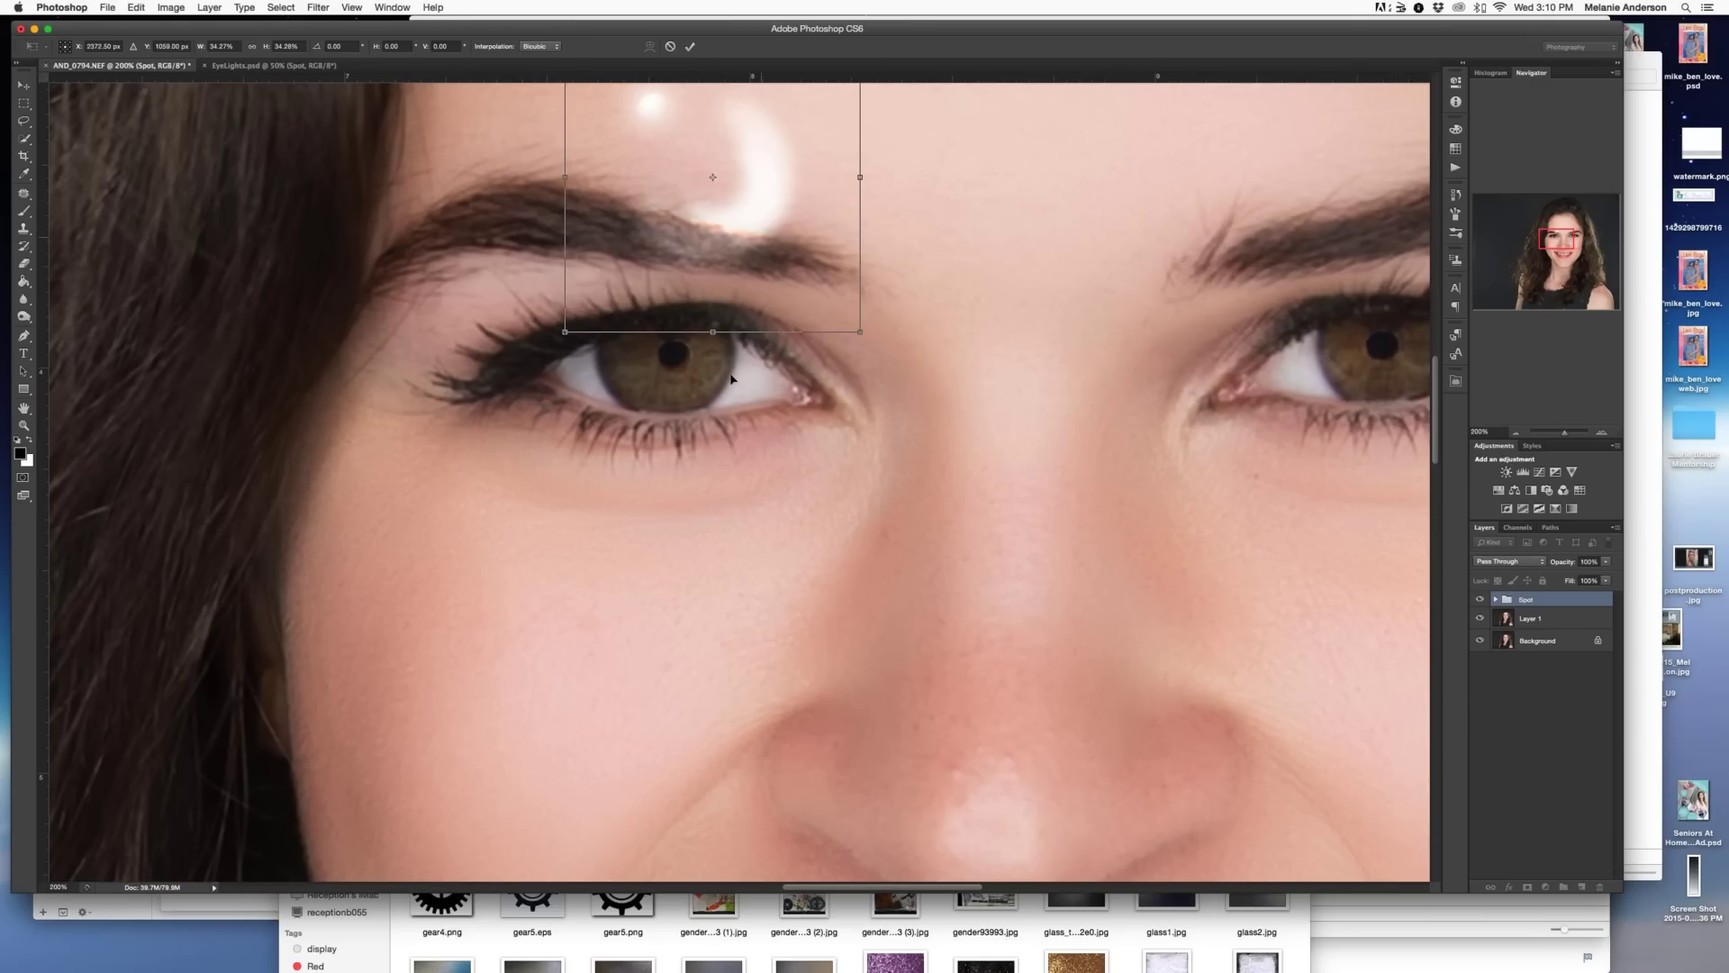
{"action": "left_click_drag", "start_coordinate": [761, 228], "coordinate": [731, 379]}
{"action": "left_click_drag", "start_coordinate": [534, 168], "coordinate": [749, 342]}
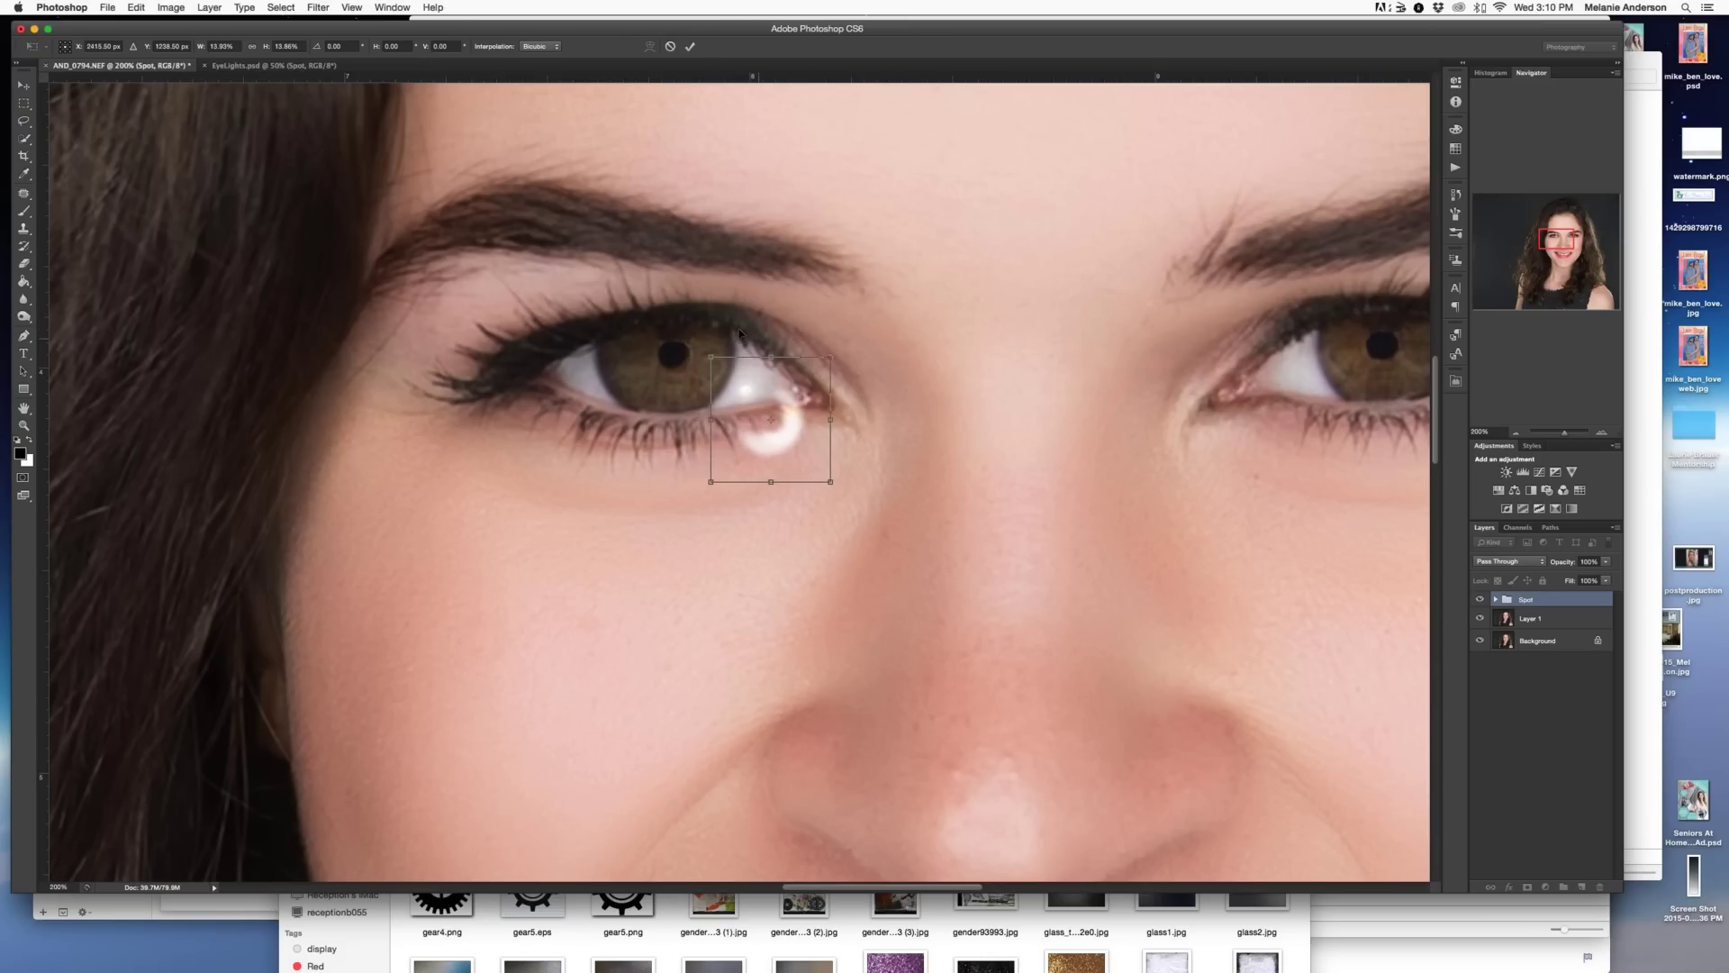
{"action": "left_click_drag", "start_coordinate": [806, 409], "coordinate": [723, 358]}
{"action": "left_click_drag", "start_coordinate": [627, 305], "coordinate": [583, 260]}
{"action": "left_click_drag", "start_coordinate": [706, 387], "coordinate": [719, 382]}
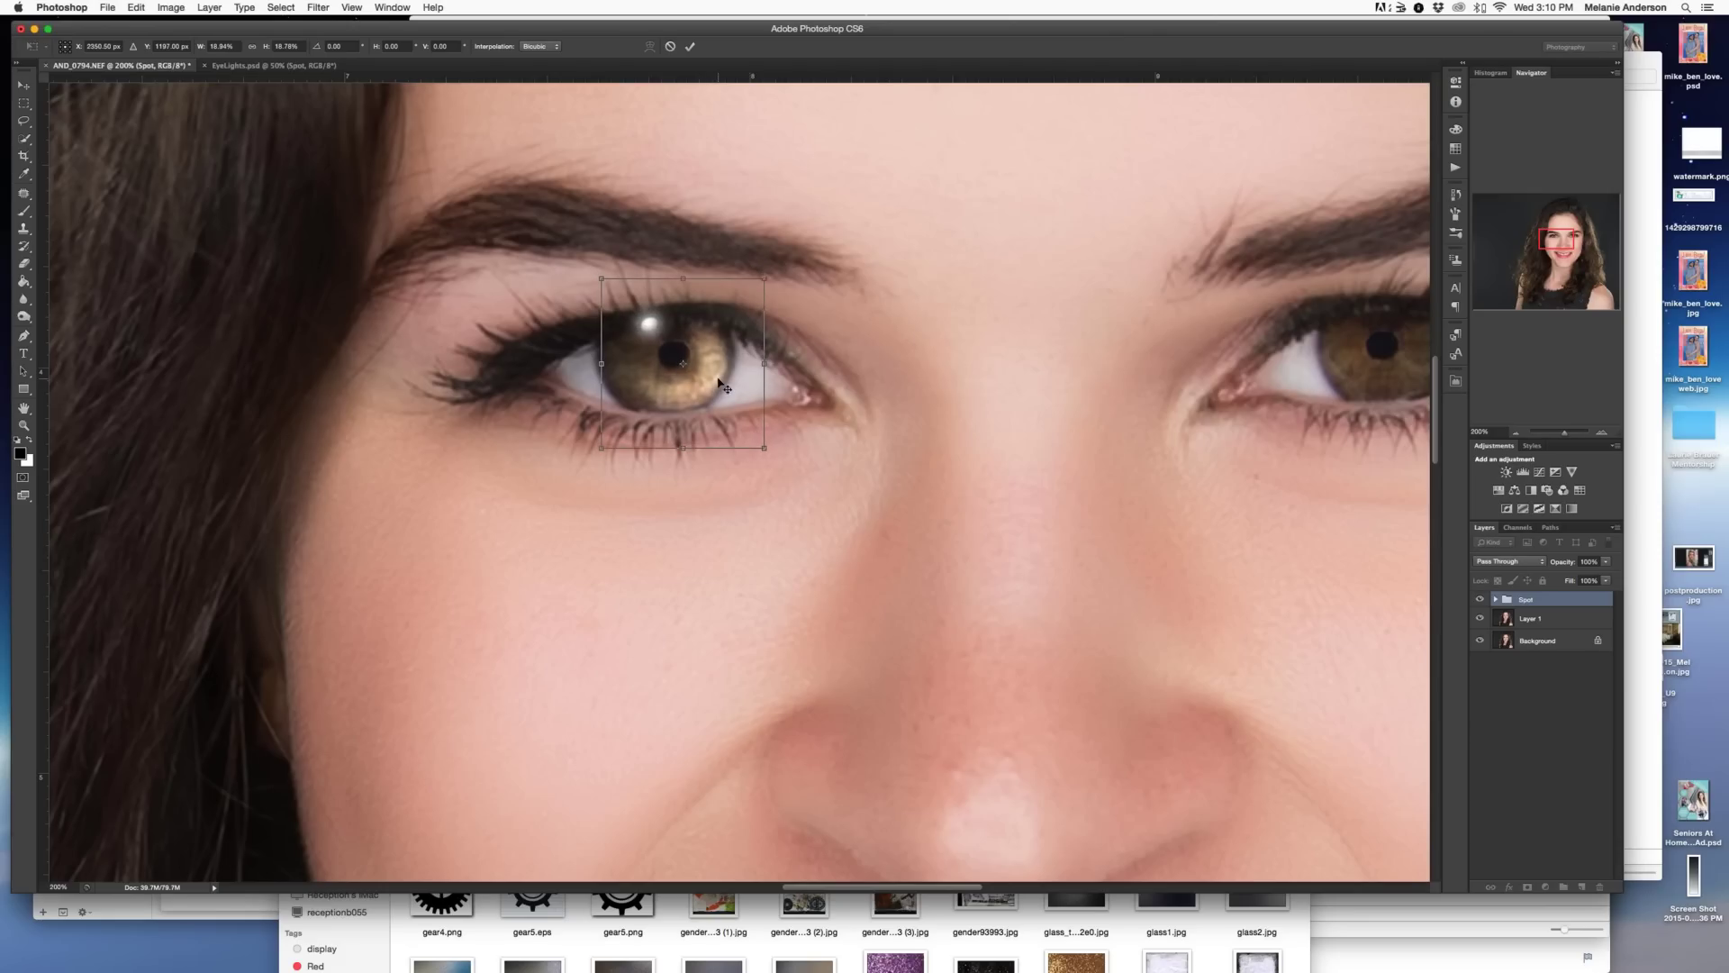
{"action": "key", "text": "Return"}
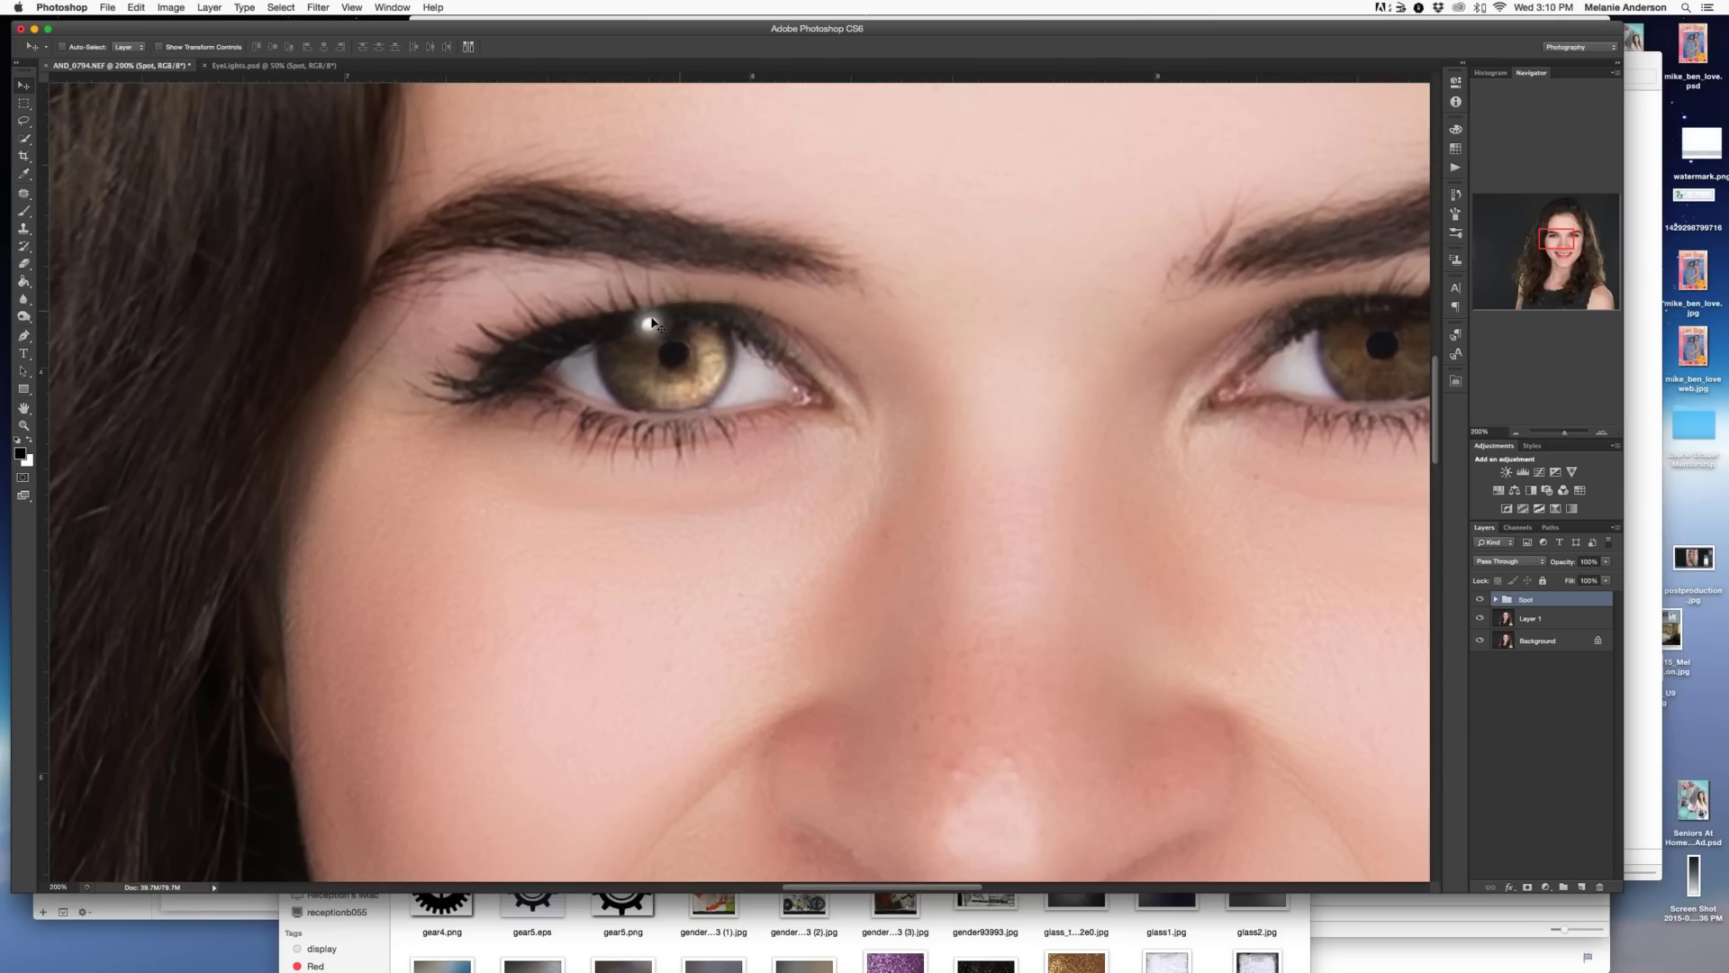
- Expand the Spot group and shift its Spot layer slightly down and outward within the iris
{"action": "left_click", "coordinate": [1494, 600]}
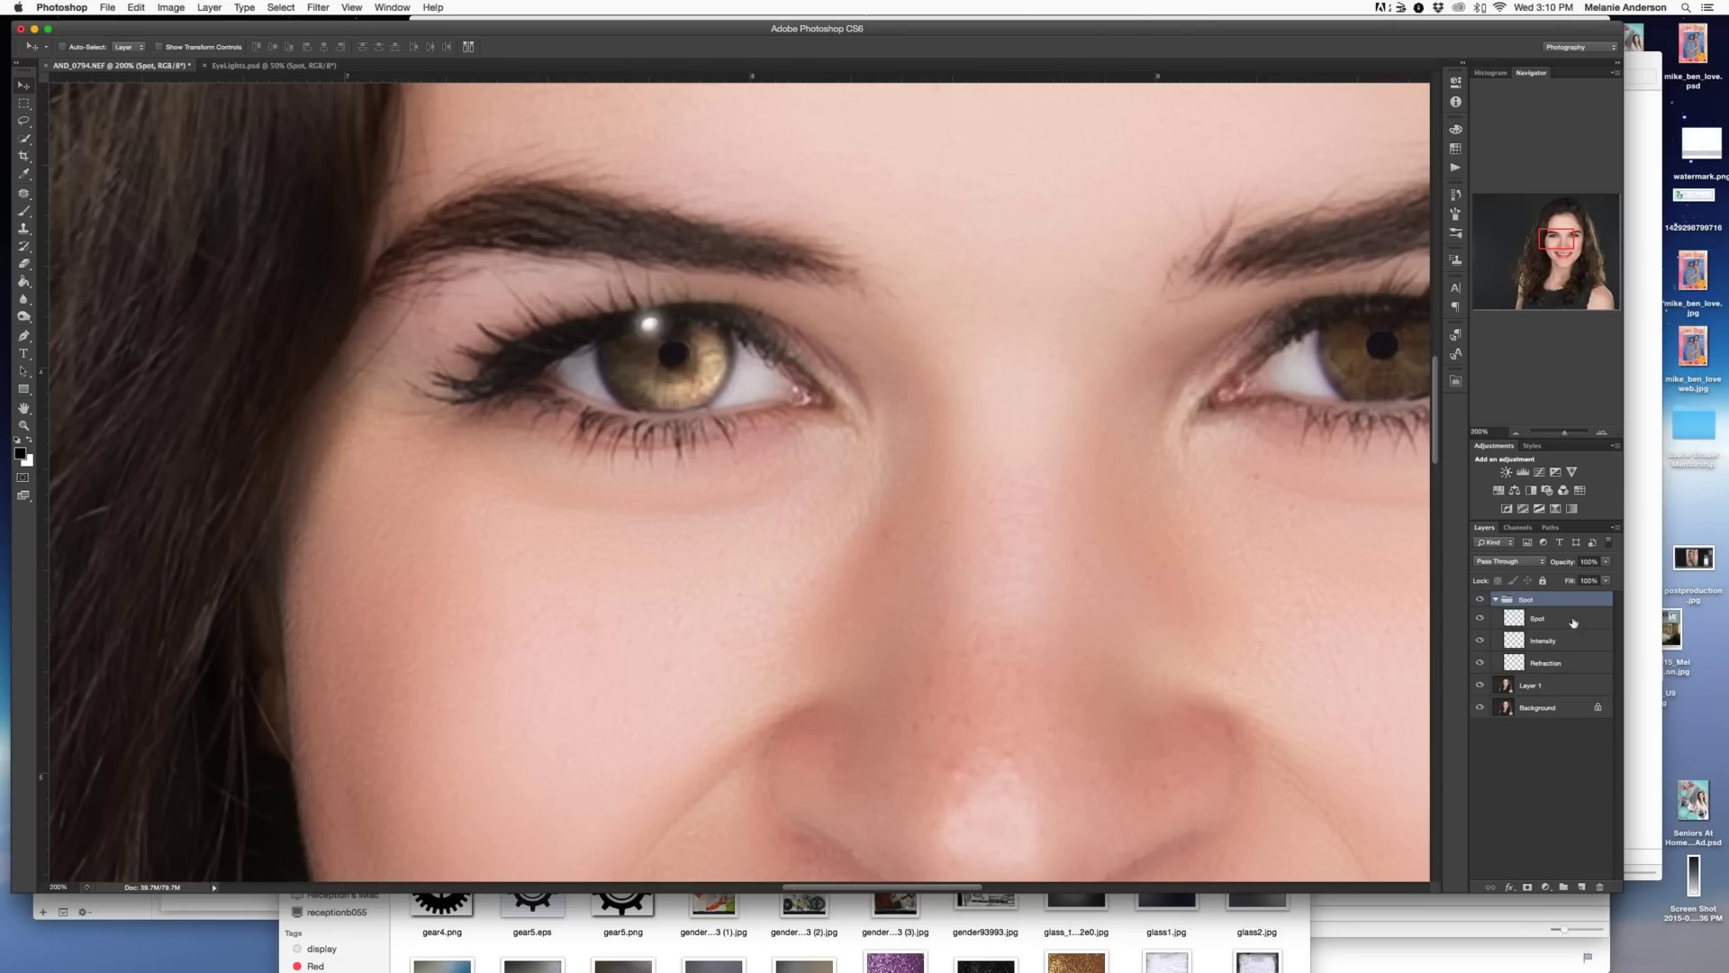
{"action": "left_click", "coordinate": [1573, 621]}
{"action": "left_click_drag", "start_coordinate": [650, 329], "coordinate": [644, 338]}
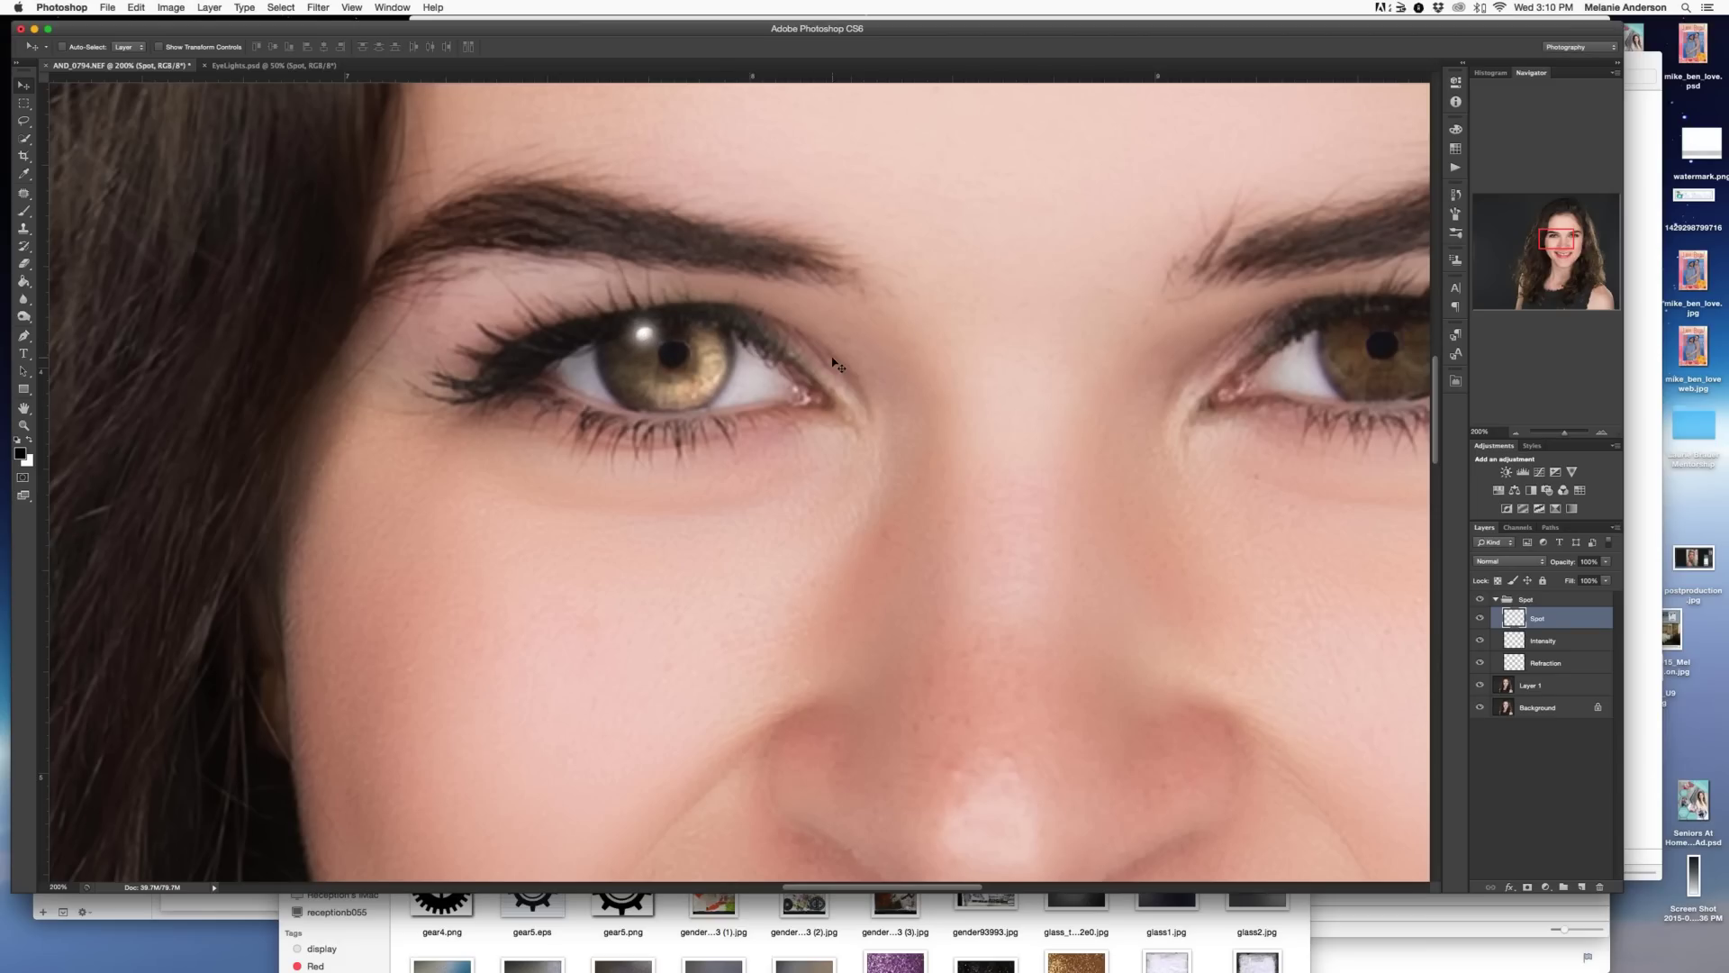
- Reduce the opacity of the Spot and Refraction layers and lower the Intensity layer to 71%
{"action": "left_click_drag", "start_coordinate": [1569, 565], "coordinate": [1562, 565]}
{"action": "left_click", "coordinate": [1567, 664]}
{"action": "left_click", "coordinate": [1565, 640]}
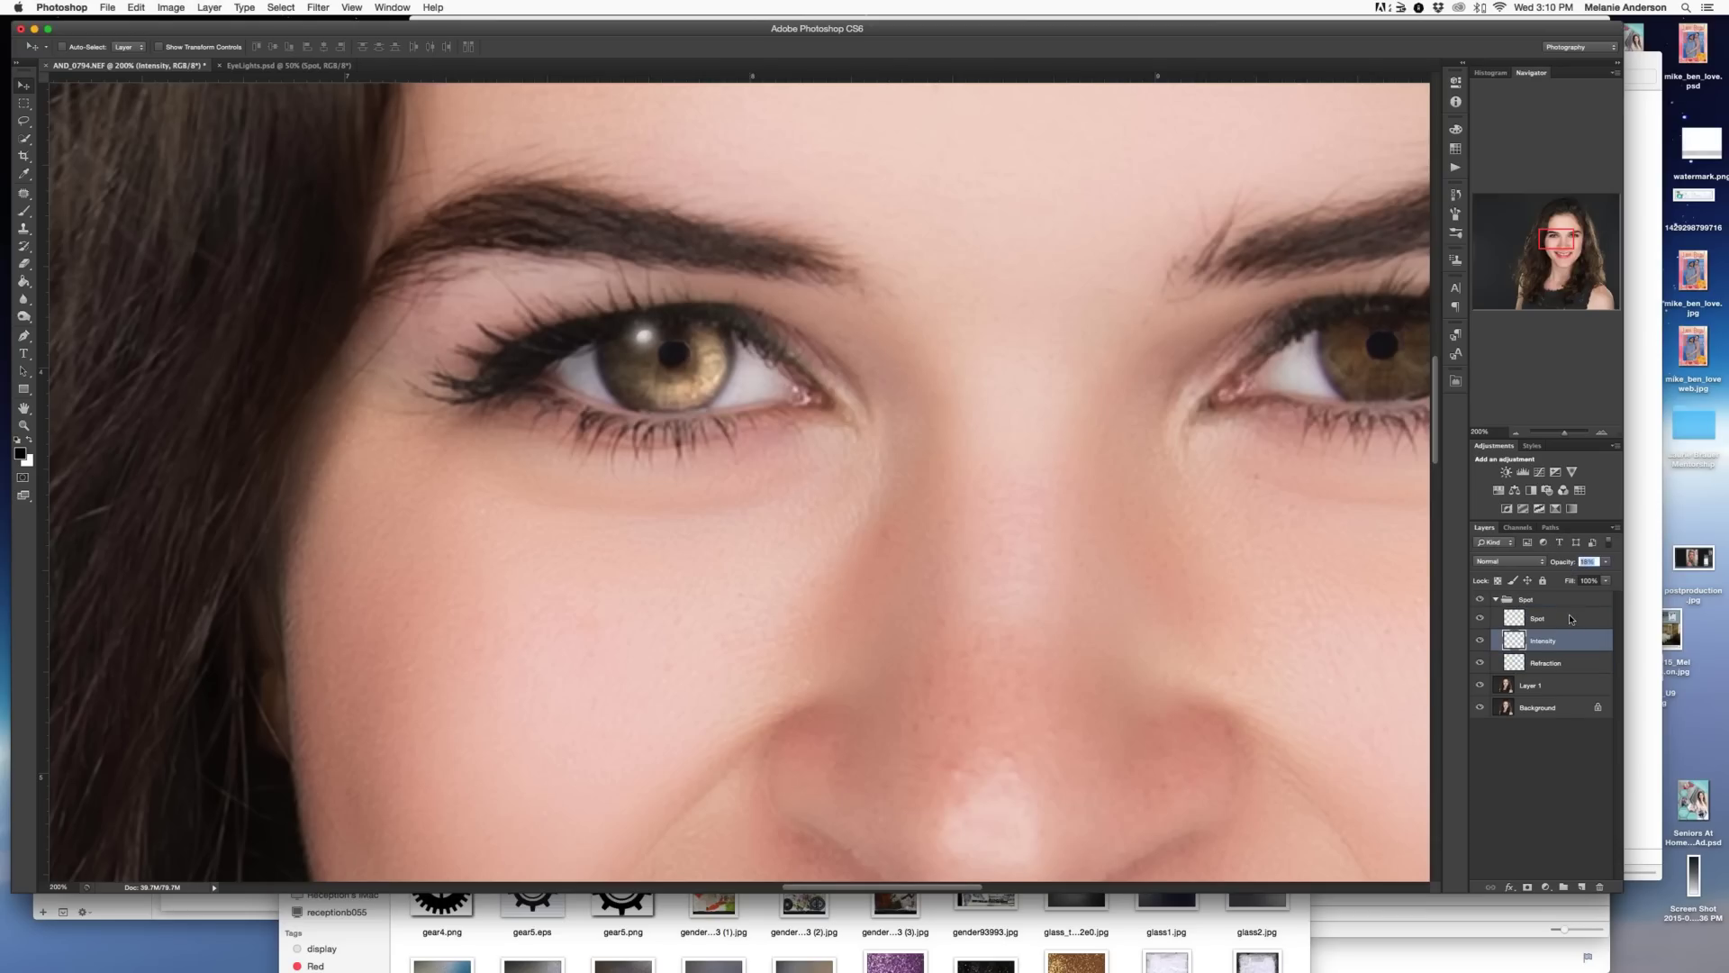
{"action": "left_click", "coordinate": [1572, 667]}
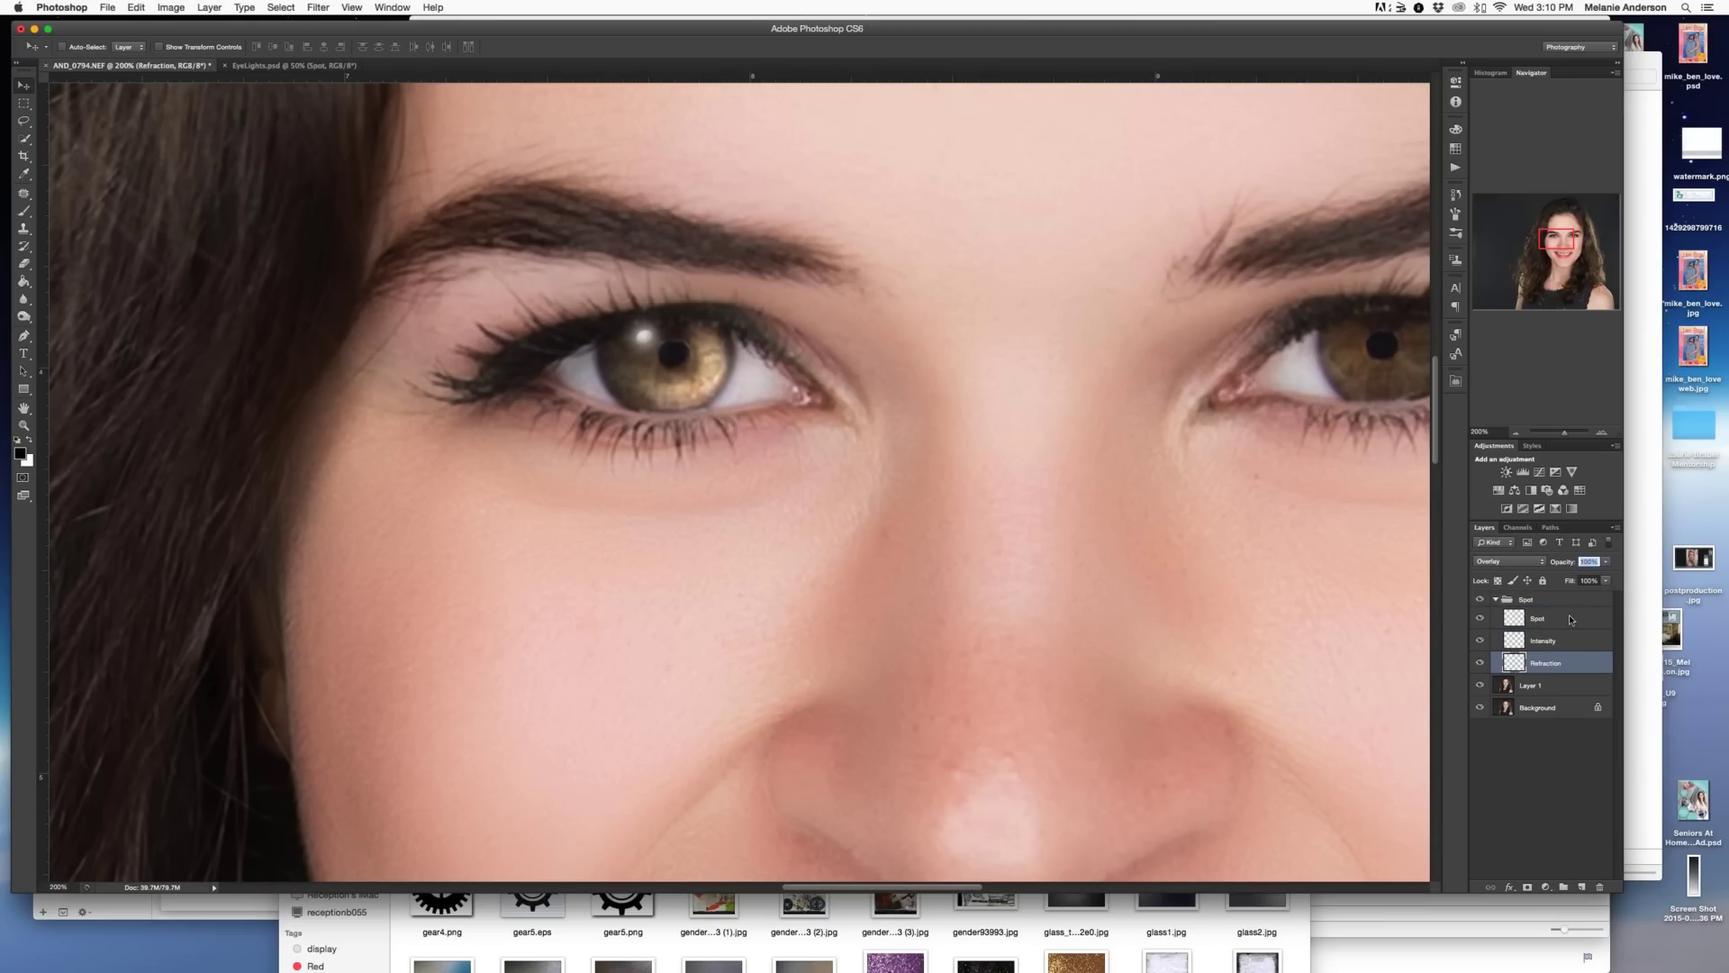
{"action": "left_click_drag", "start_coordinate": [1567, 563], "coordinate": [1543, 563]}
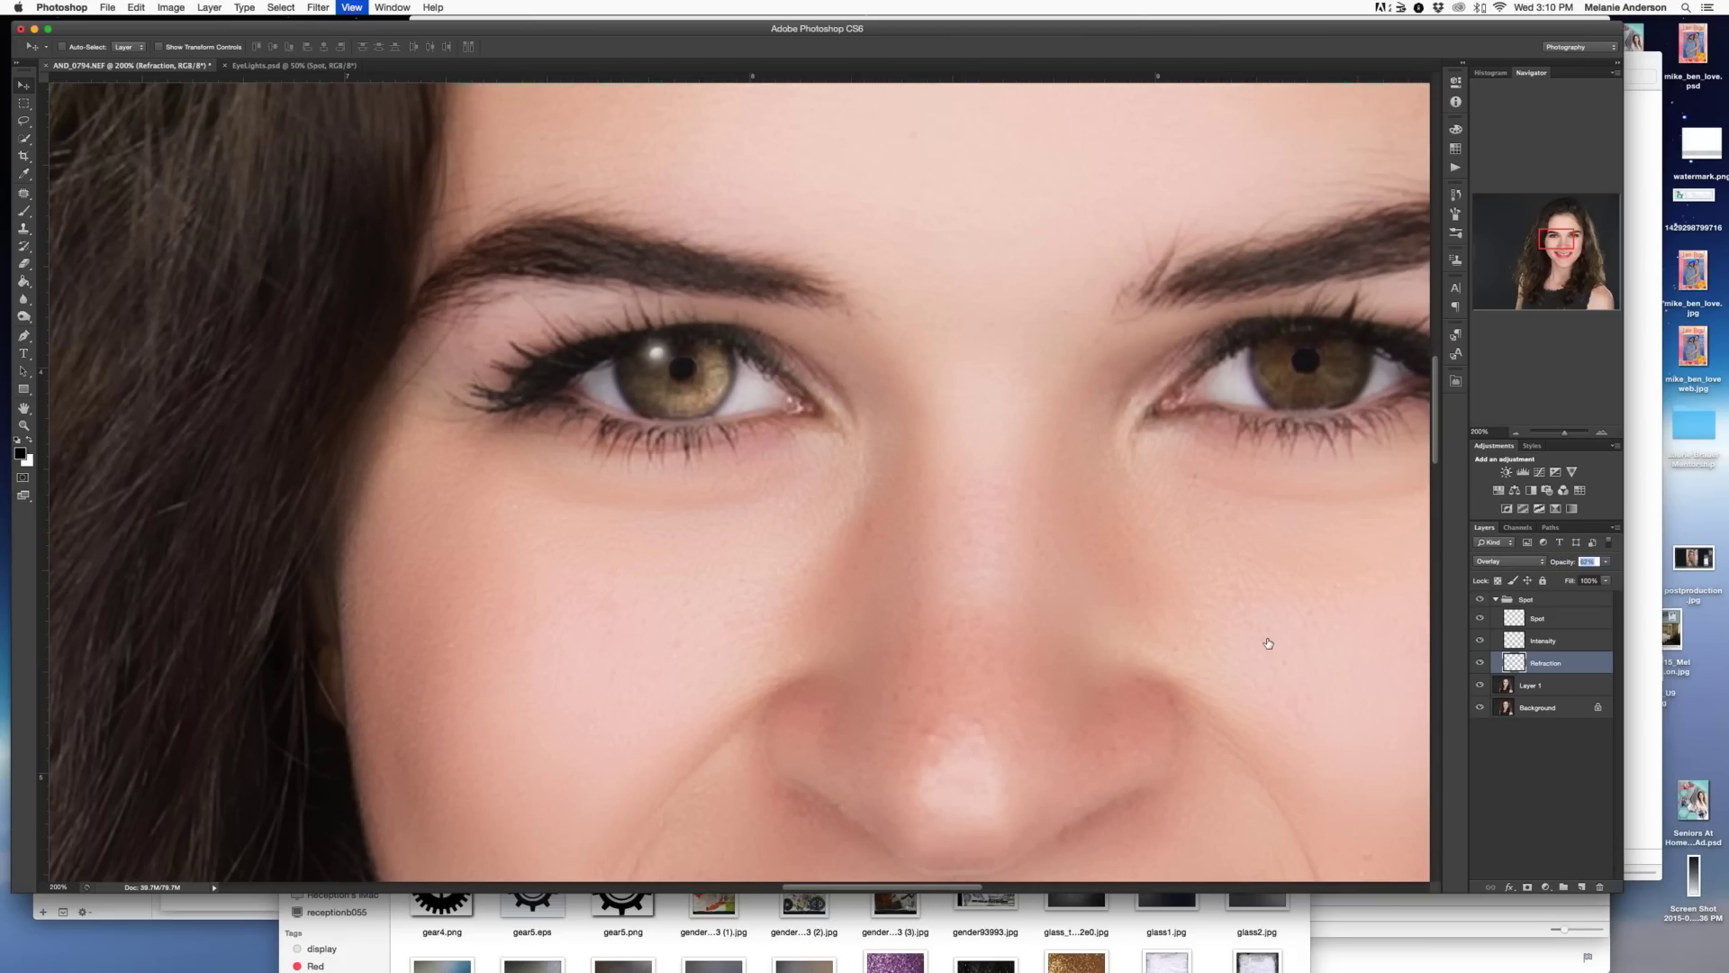
{"action": "key", "text": "super+minus"}
{"action": "key", "text": "alt+bracketright"}
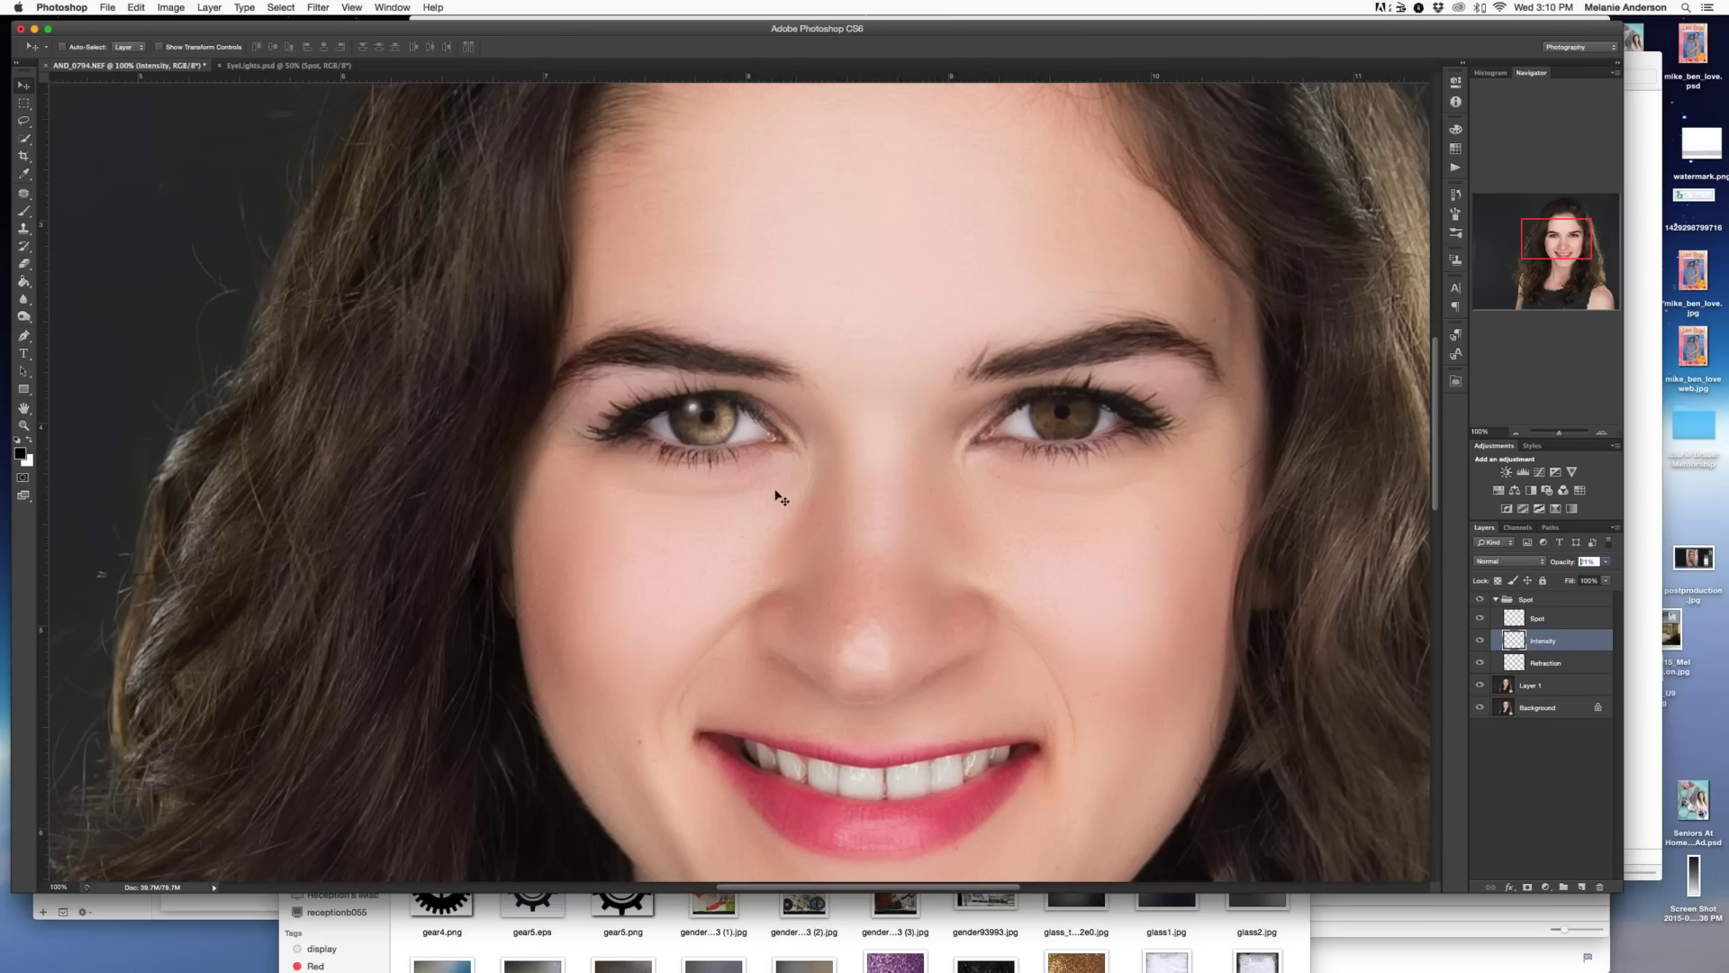
- Refine the fit of the Intensity layer on the subject's right iris with Free Transform
{"action": "key", "text": "super+t"}
{"action": "left_click_drag", "start_coordinate": [733, 450], "coordinate": [720, 431]}
{"action": "key", "text": "Return"}
{"action": "key", "text": "super+minus"}
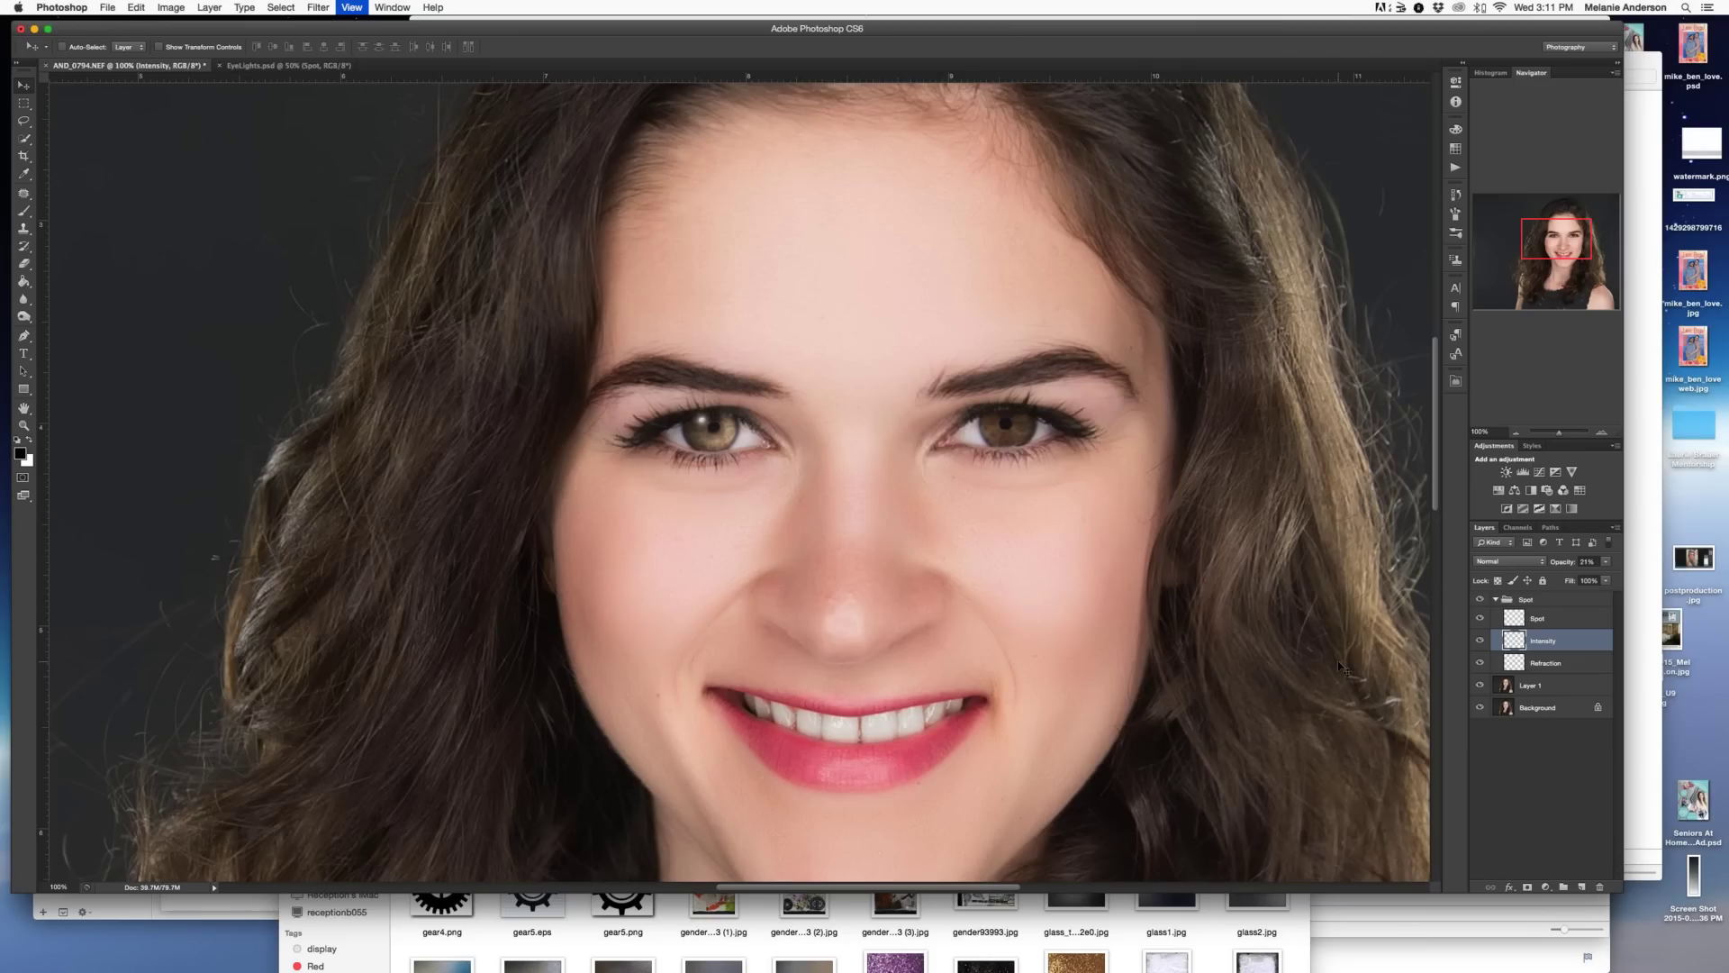
- Nudge the Spot layer's catchlight slightly sideways within the iris of the subject's right eye
{"action": "key", "text": "super+minus"}
{"action": "key", "text": "super+minus"}
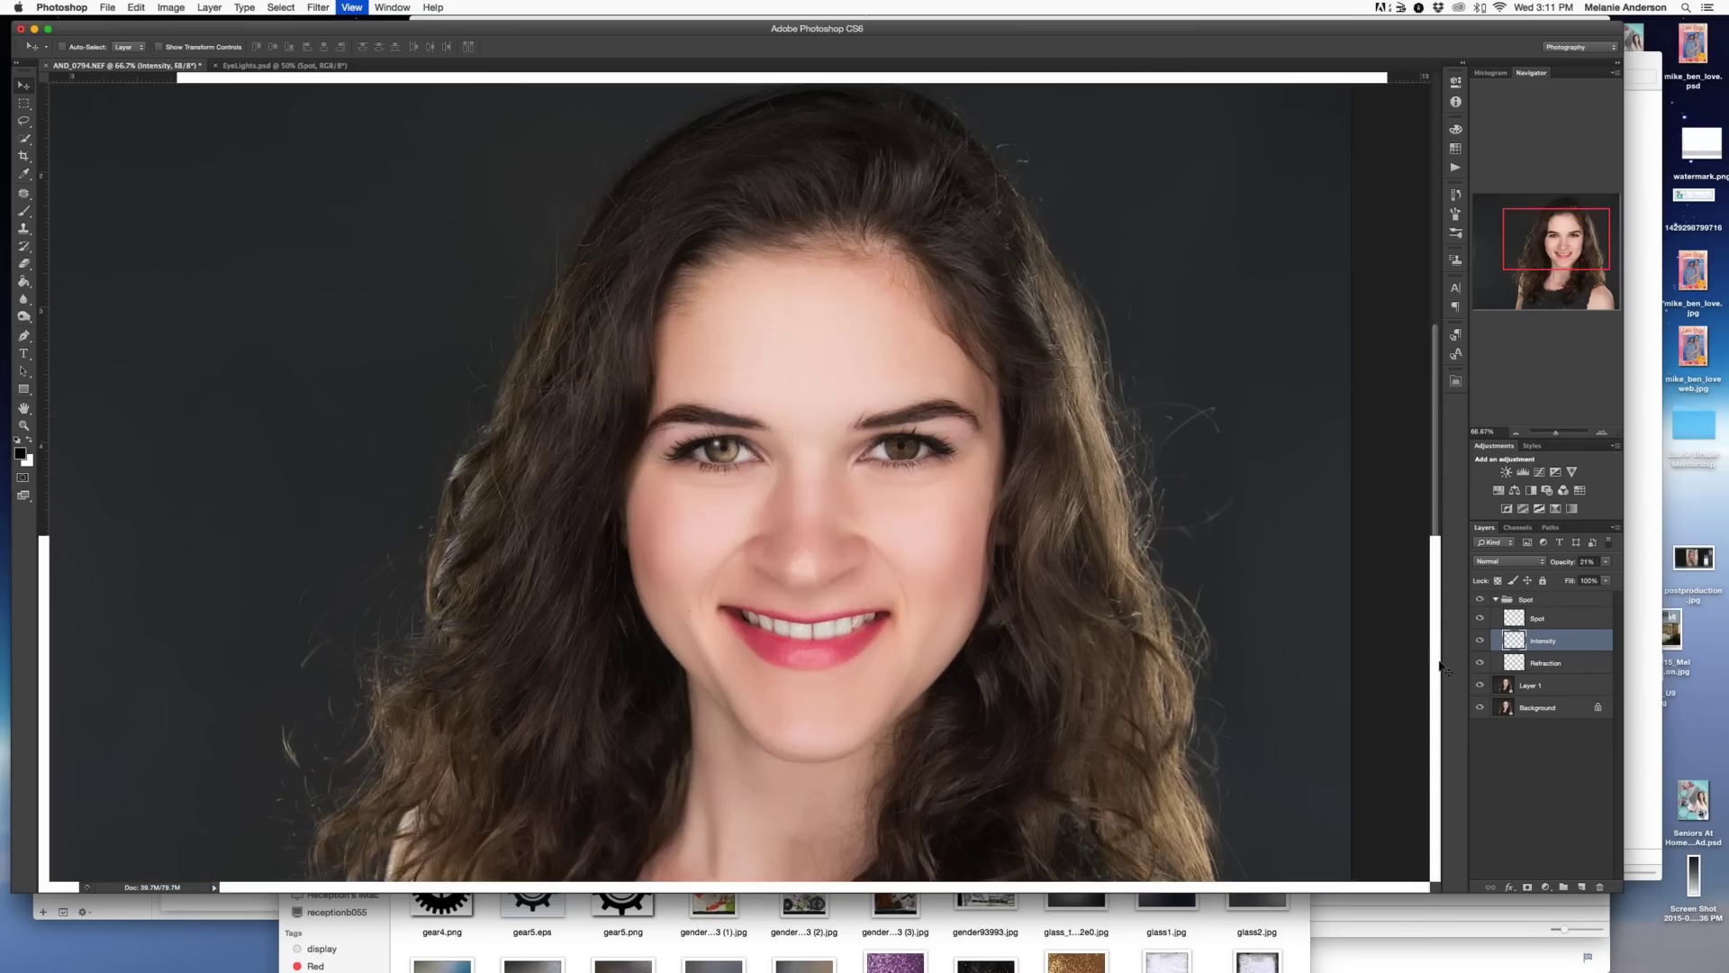
{"action": "left_click", "coordinate": [1545, 663]}
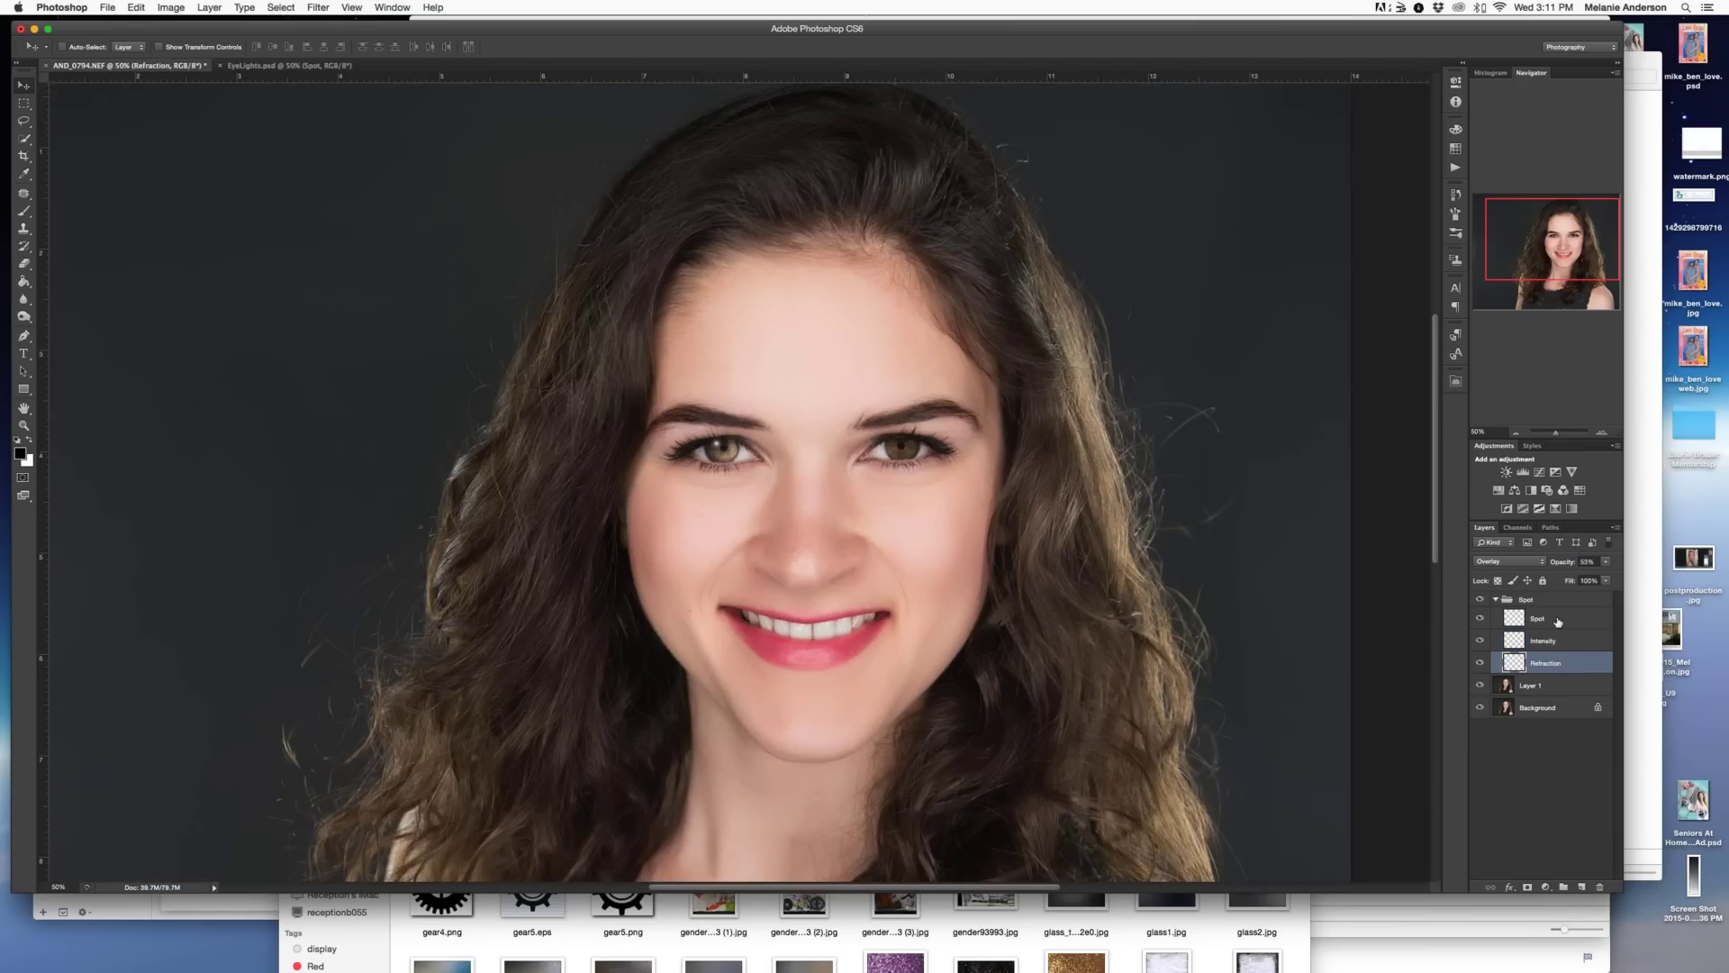
{"action": "left_click", "coordinate": [1558, 621]}
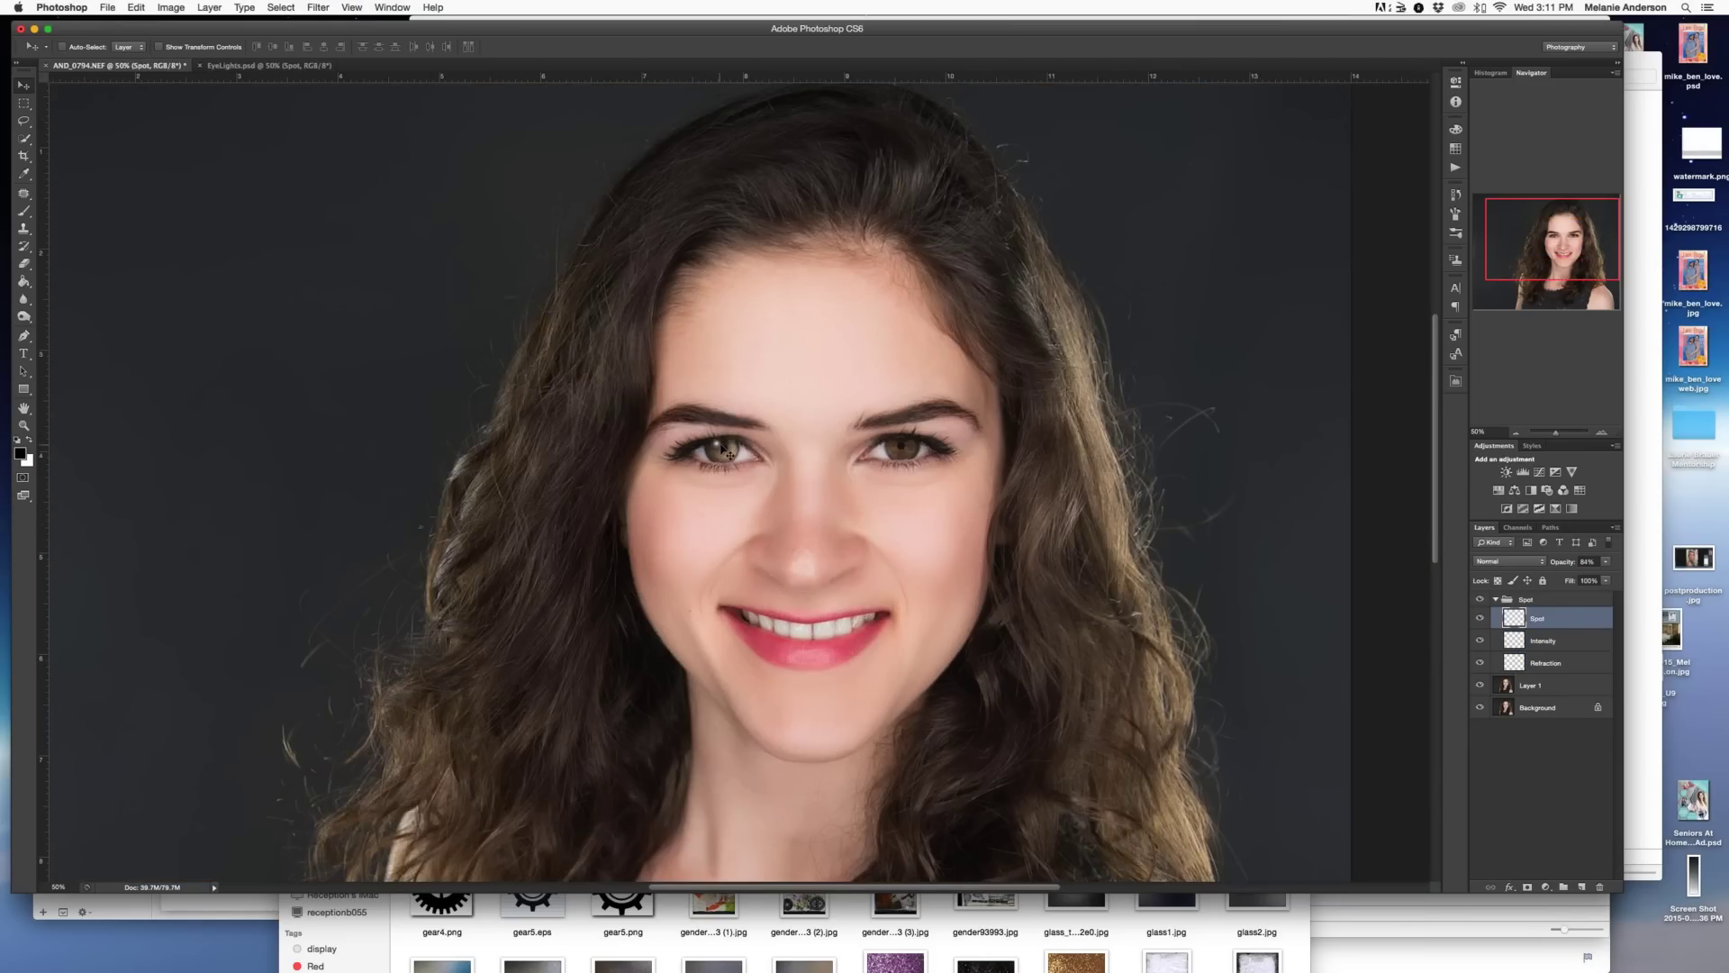
{"action": "left_click_drag", "start_coordinate": [725, 450], "coordinate": [728, 451]}
{"action": "key", "text": "super+minus"}
{"action": "key", "text": "super+minus"}
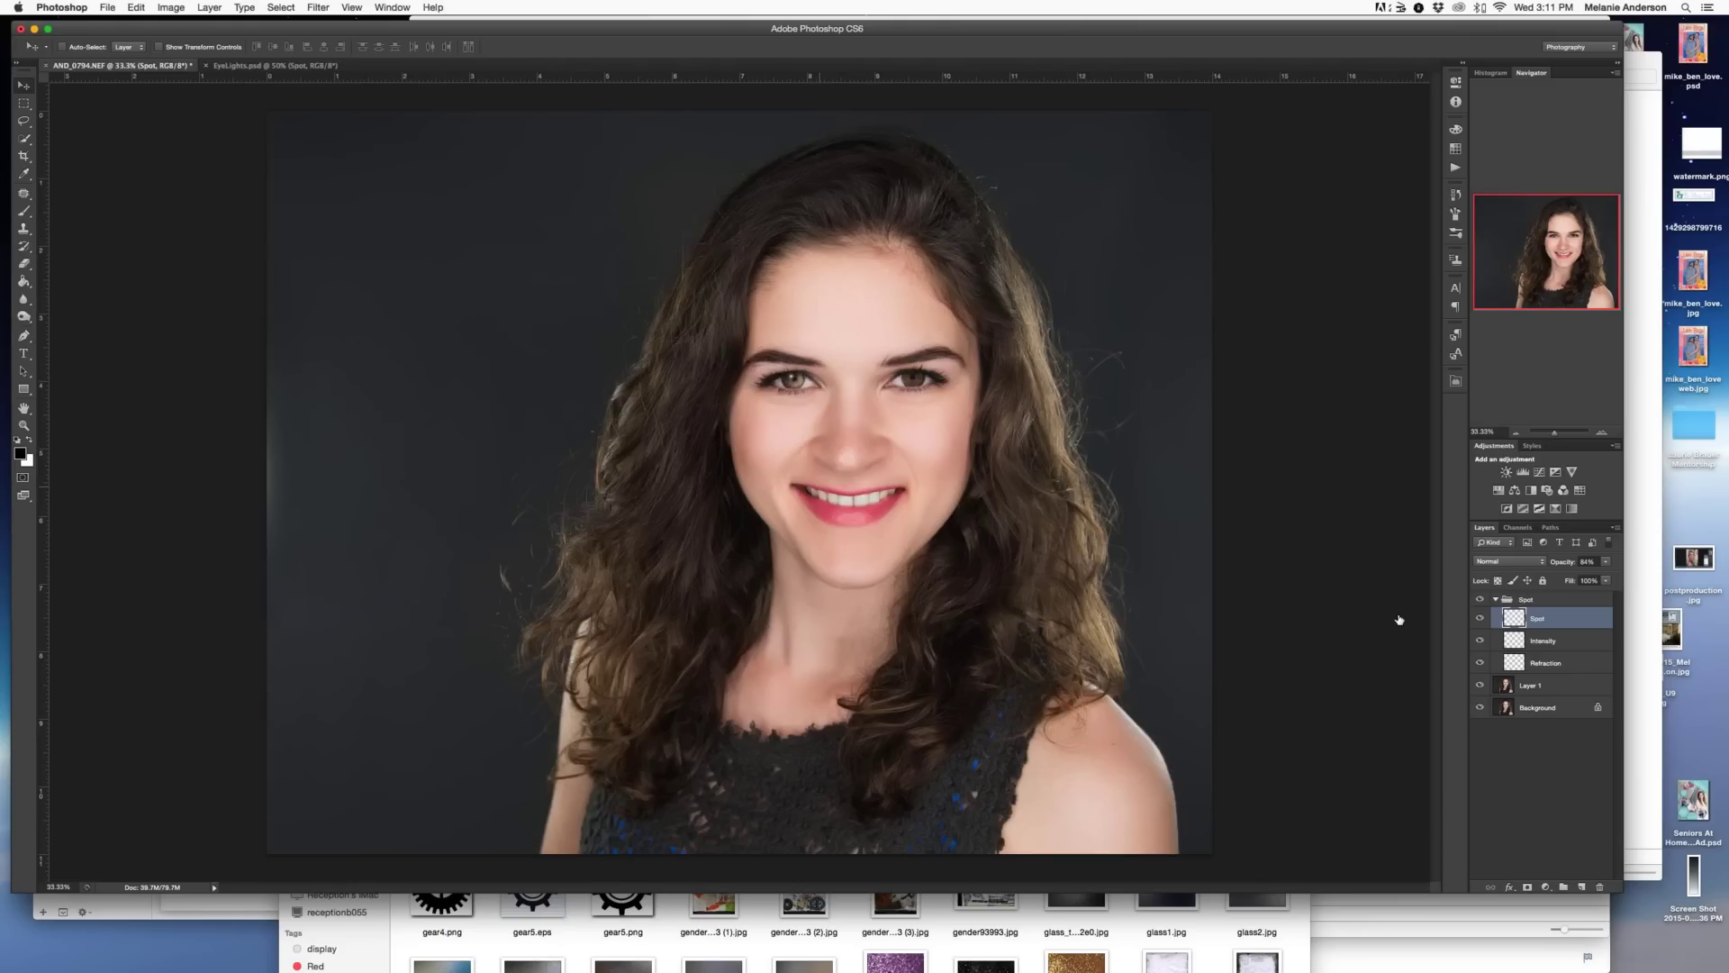
- Lower the opacity of the Refraction layer to 22% and reduce the opacity of the Spot layer
{"action": "left_click", "coordinate": [1583, 665]}
{"action": "left_click", "coordinate": [1557, 563]}
{"action": "left_click_drag", "start_coordinate": [1557, 563], "coordinate": [1552, 562]}
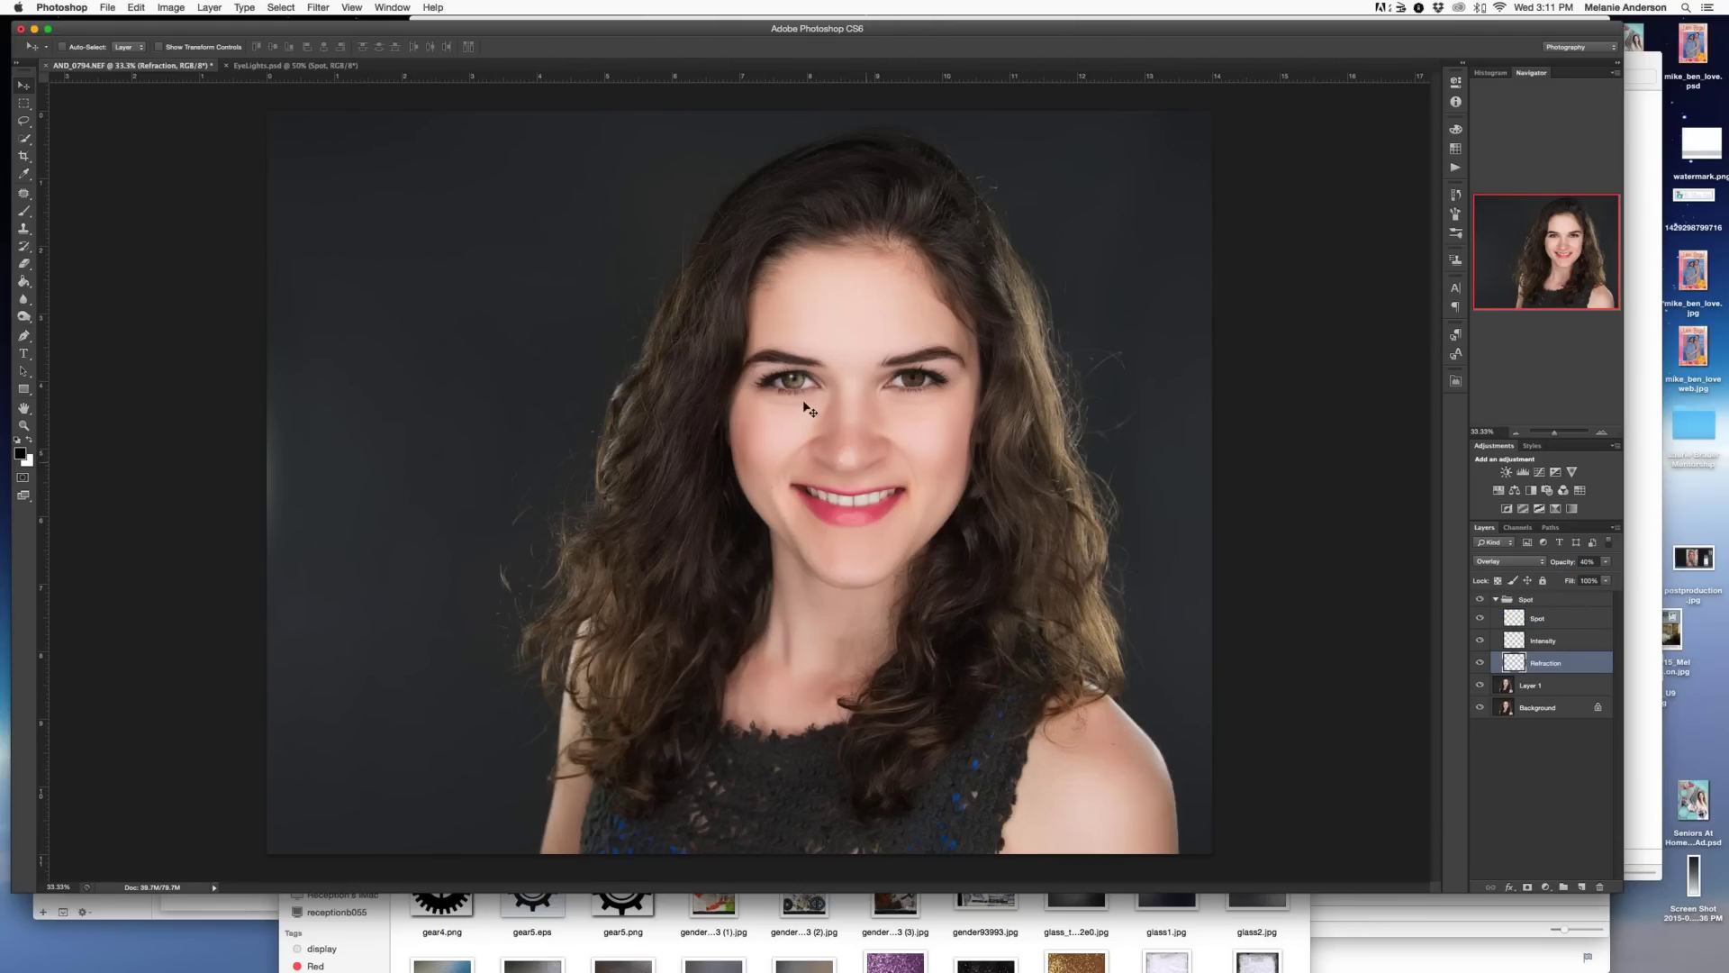
{"action": "left_click", "coordinate": [1578, 618]}
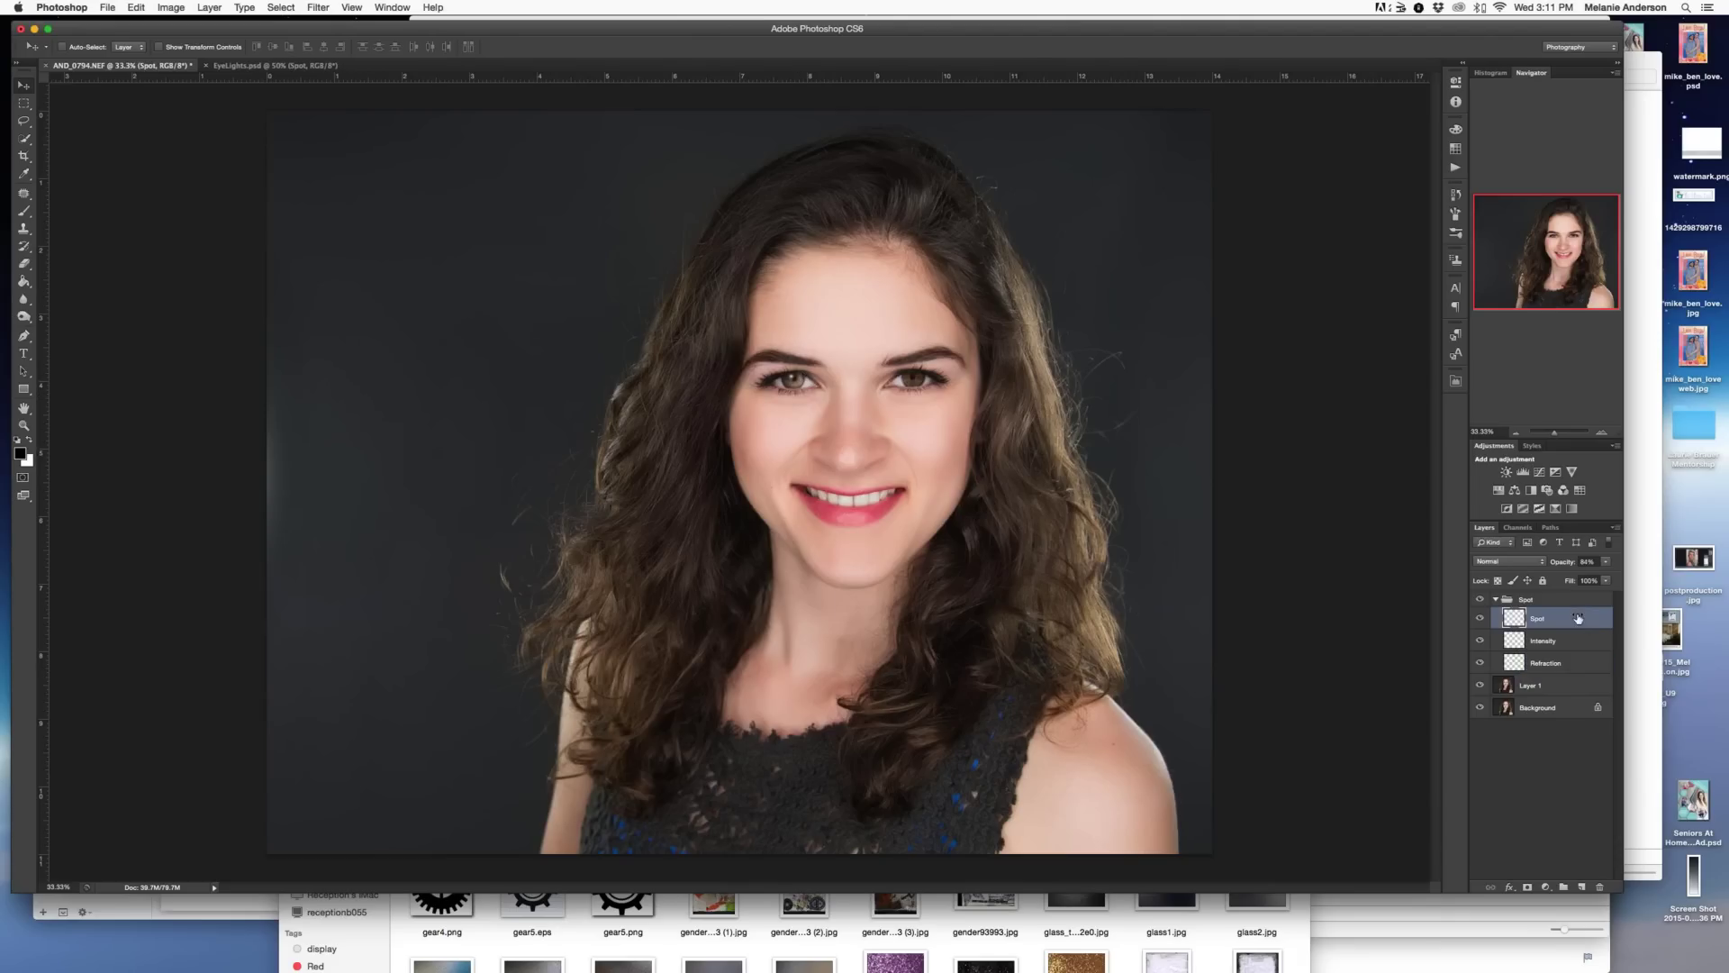
{"action": "left_click_drag", "start_coordinate": [1568, 564], "coordinate": [1558, 563]}
{"action": "left_click", "coordinate": [1559, 668]}
{"action": "left_click_drag", "start_coordinate": [1565, 563], "coordinate": [1557, 565]}
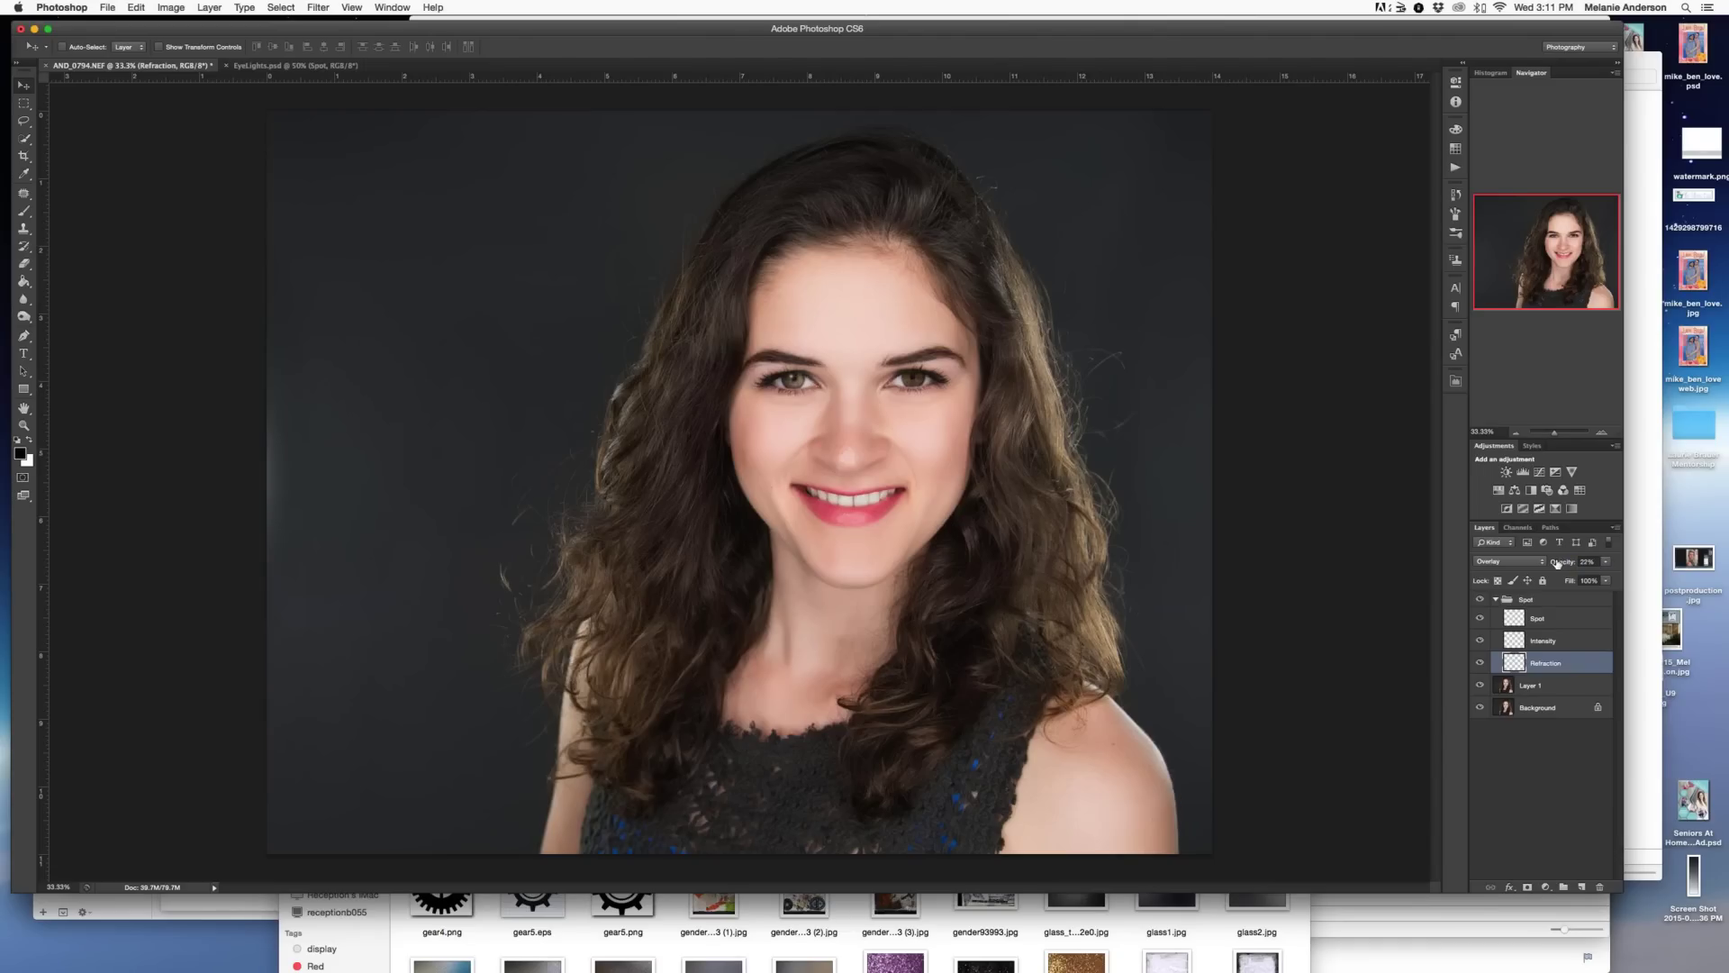
- Duplicate the Spot group and position the copy over the iris of the subject's left eye with Free Transform
{"action": "left_click", "coordinate": [1496, 600]}
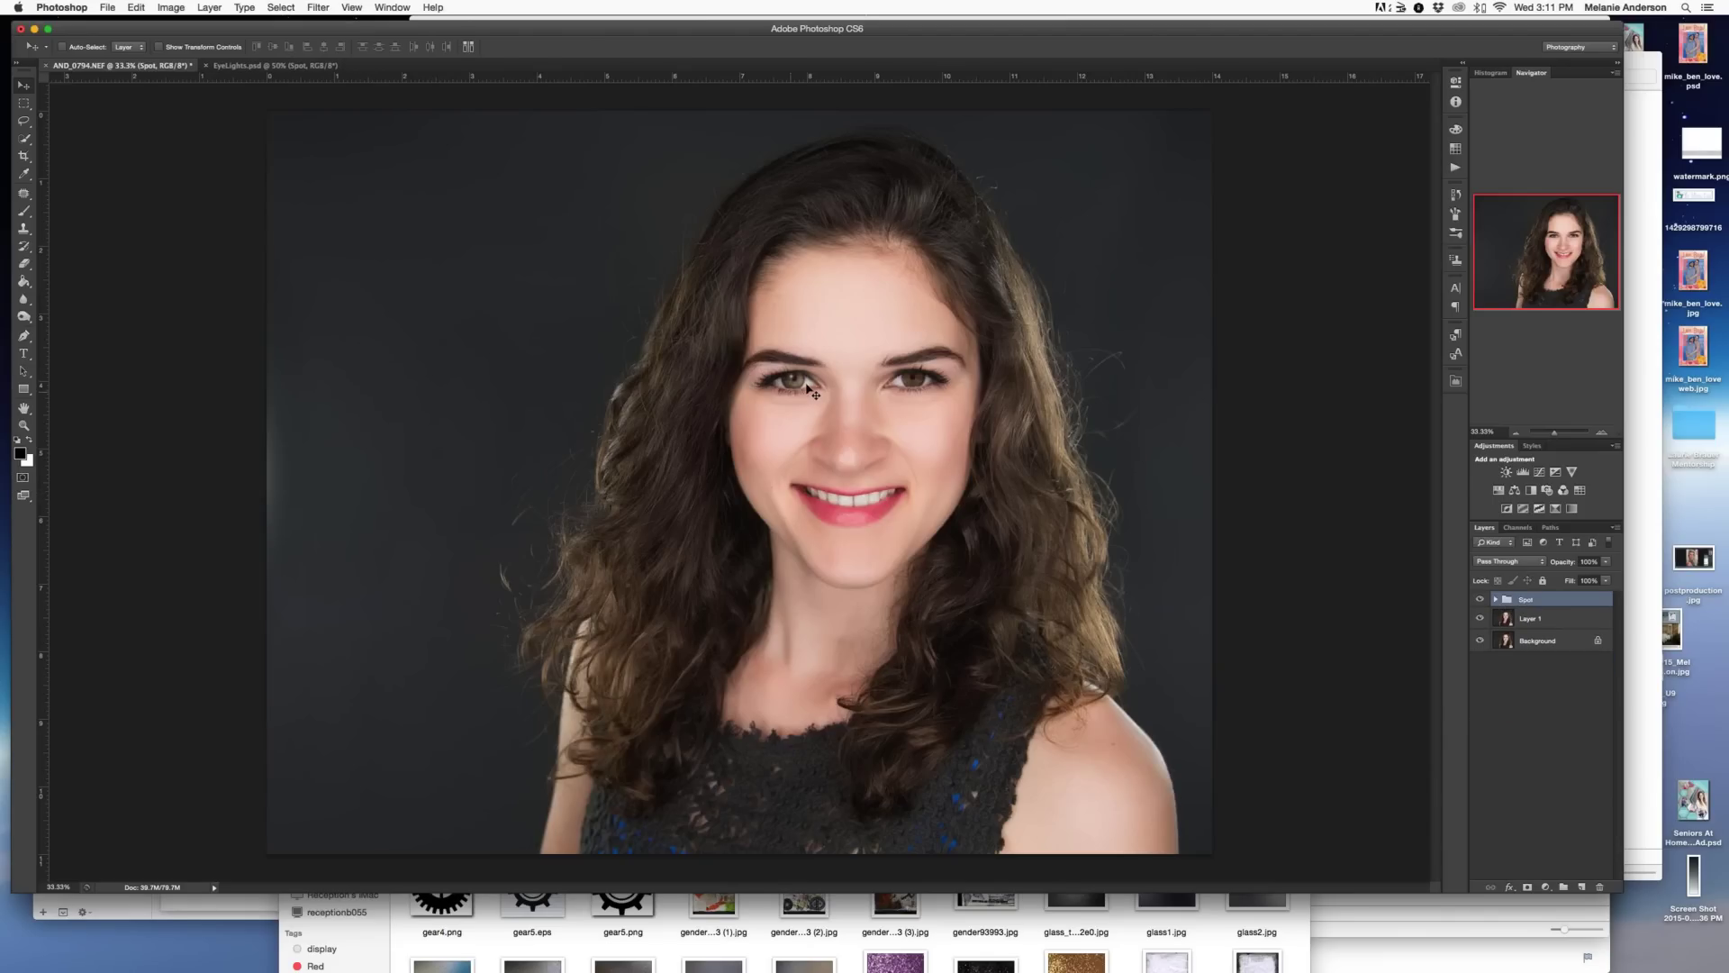
{"action": "key", "text": "super+j"}
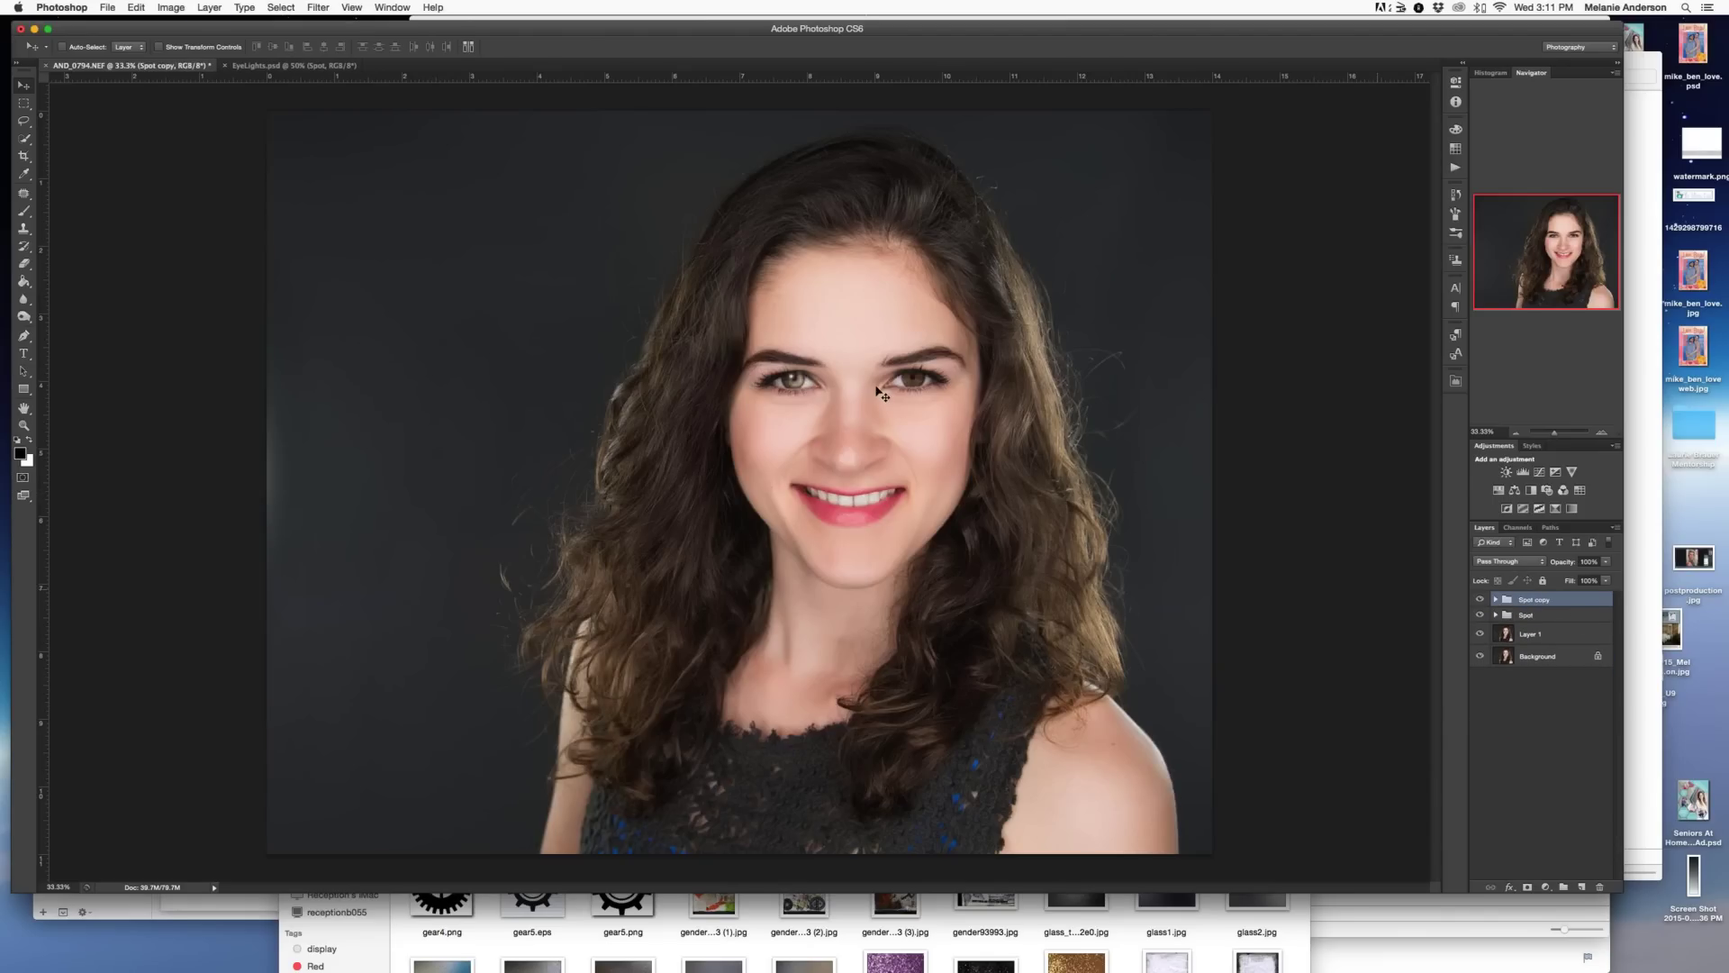
{"action": "key", "text": "super+t"}
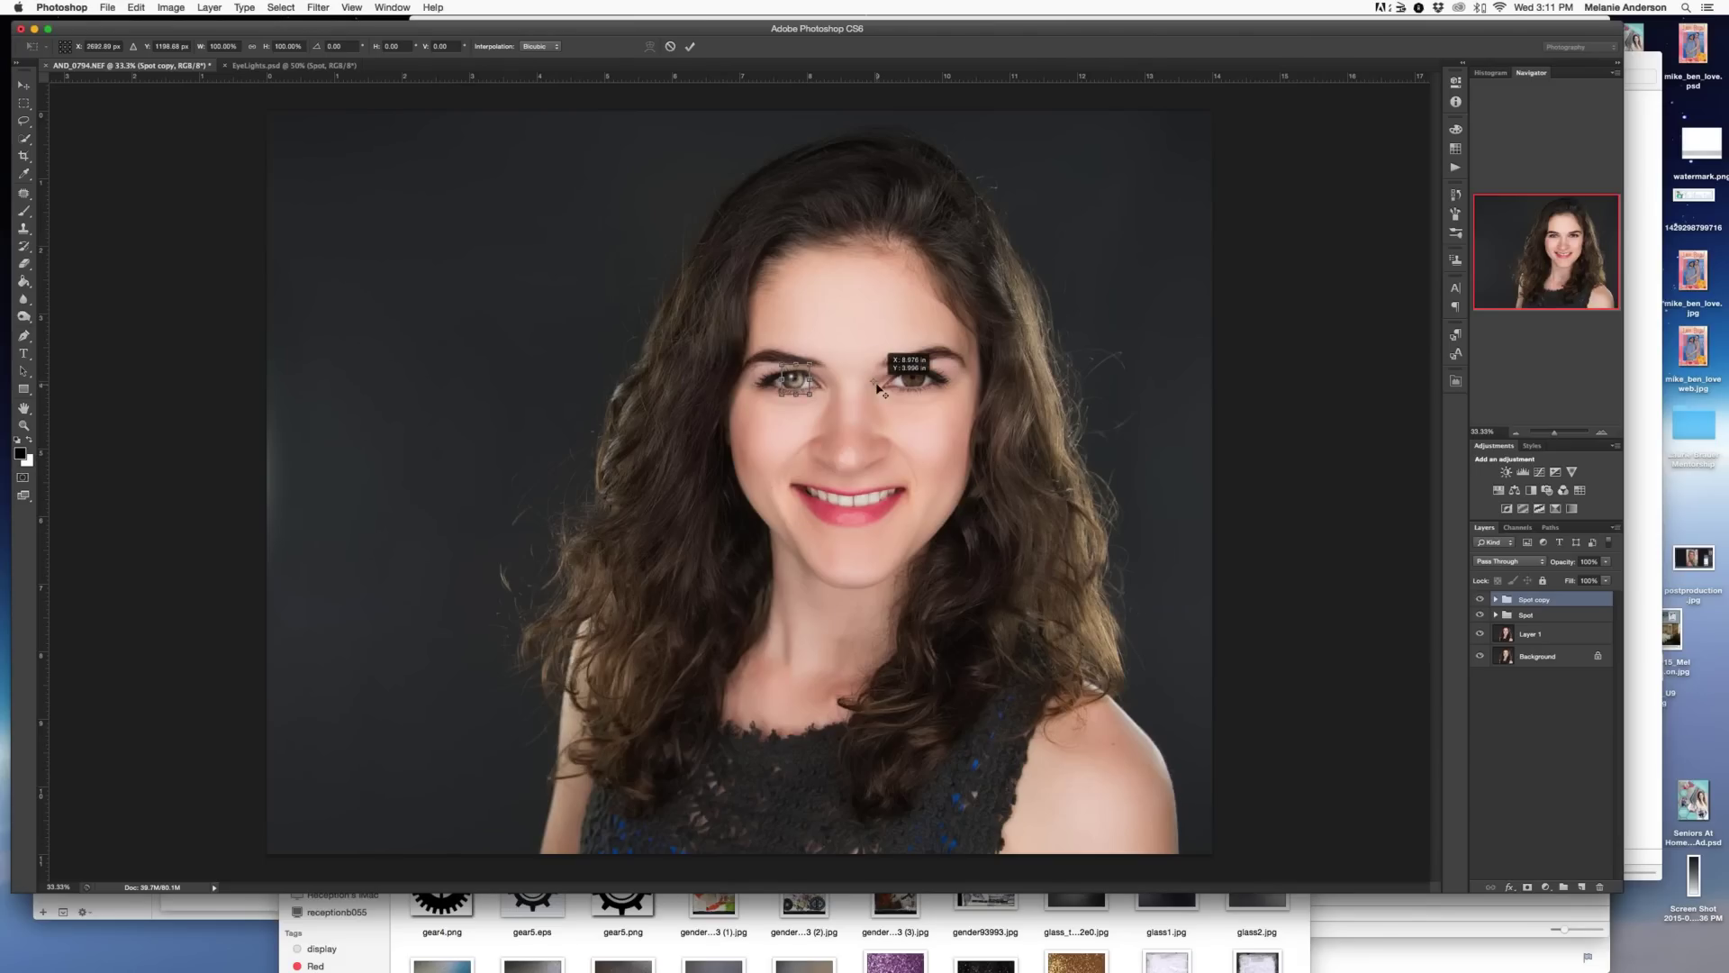
{"action": "left_click_drag", "start_coordinate": [795, 380], "coordinate": [905, 382]}
{"action": "key", "text": "super+plus"}
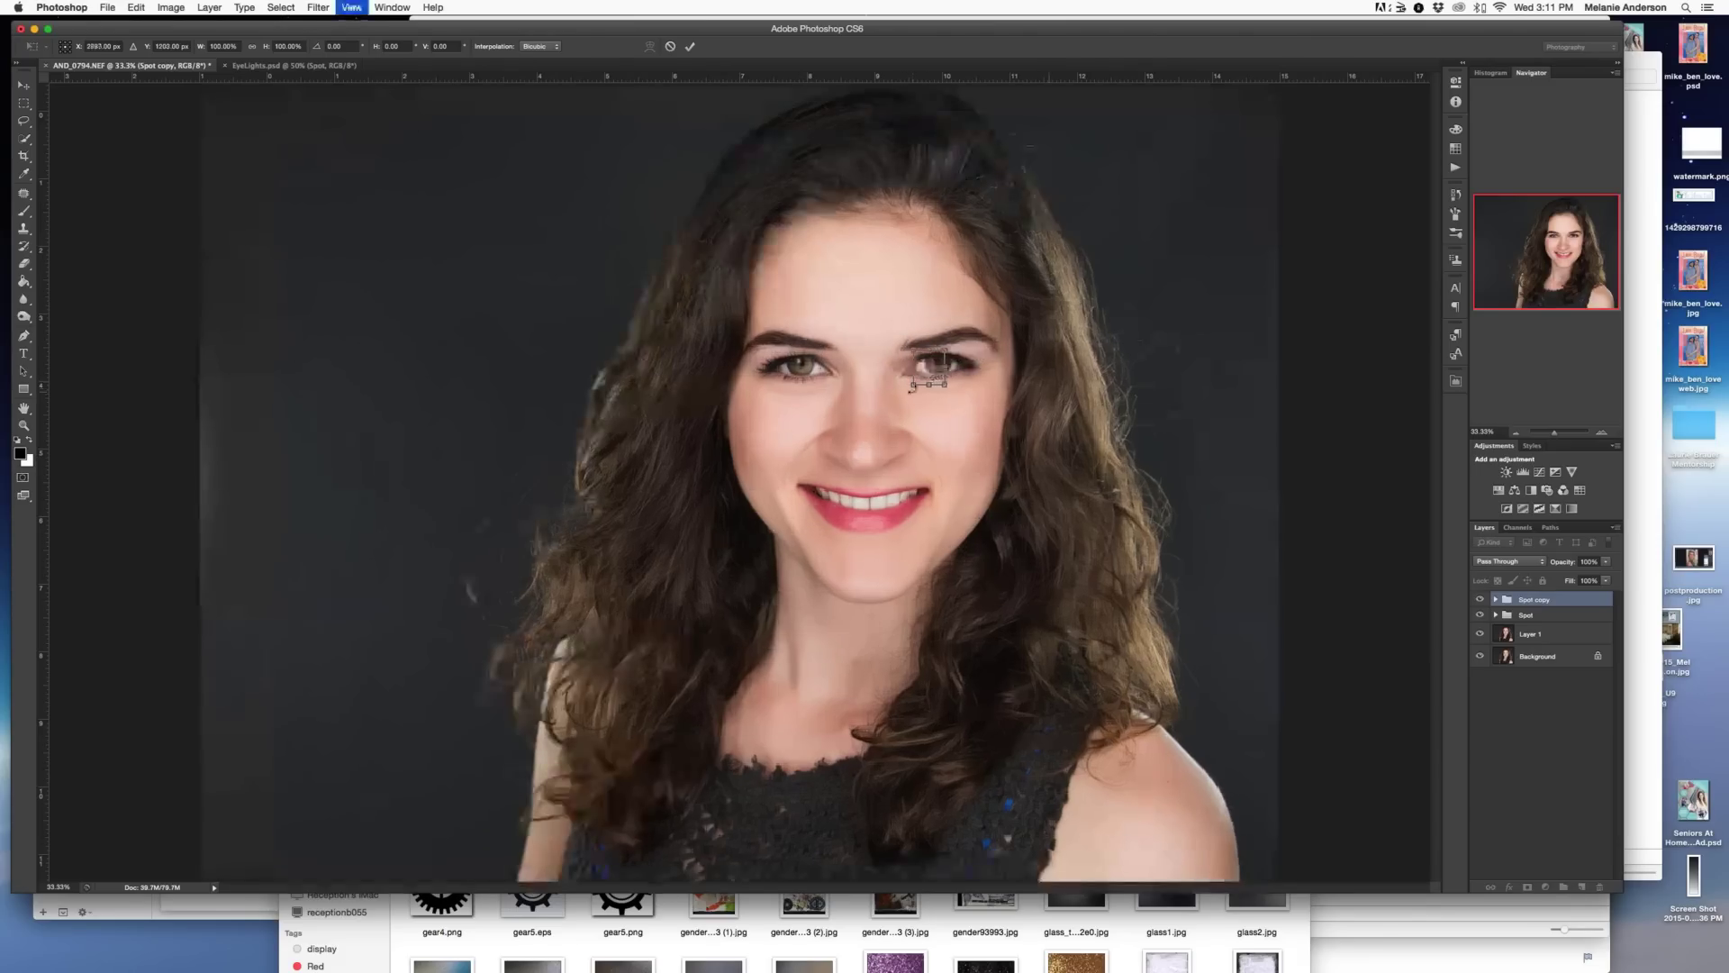
{"action": "key", "text": "super+plus"}
{"action": "key", "text": "super+plus"}
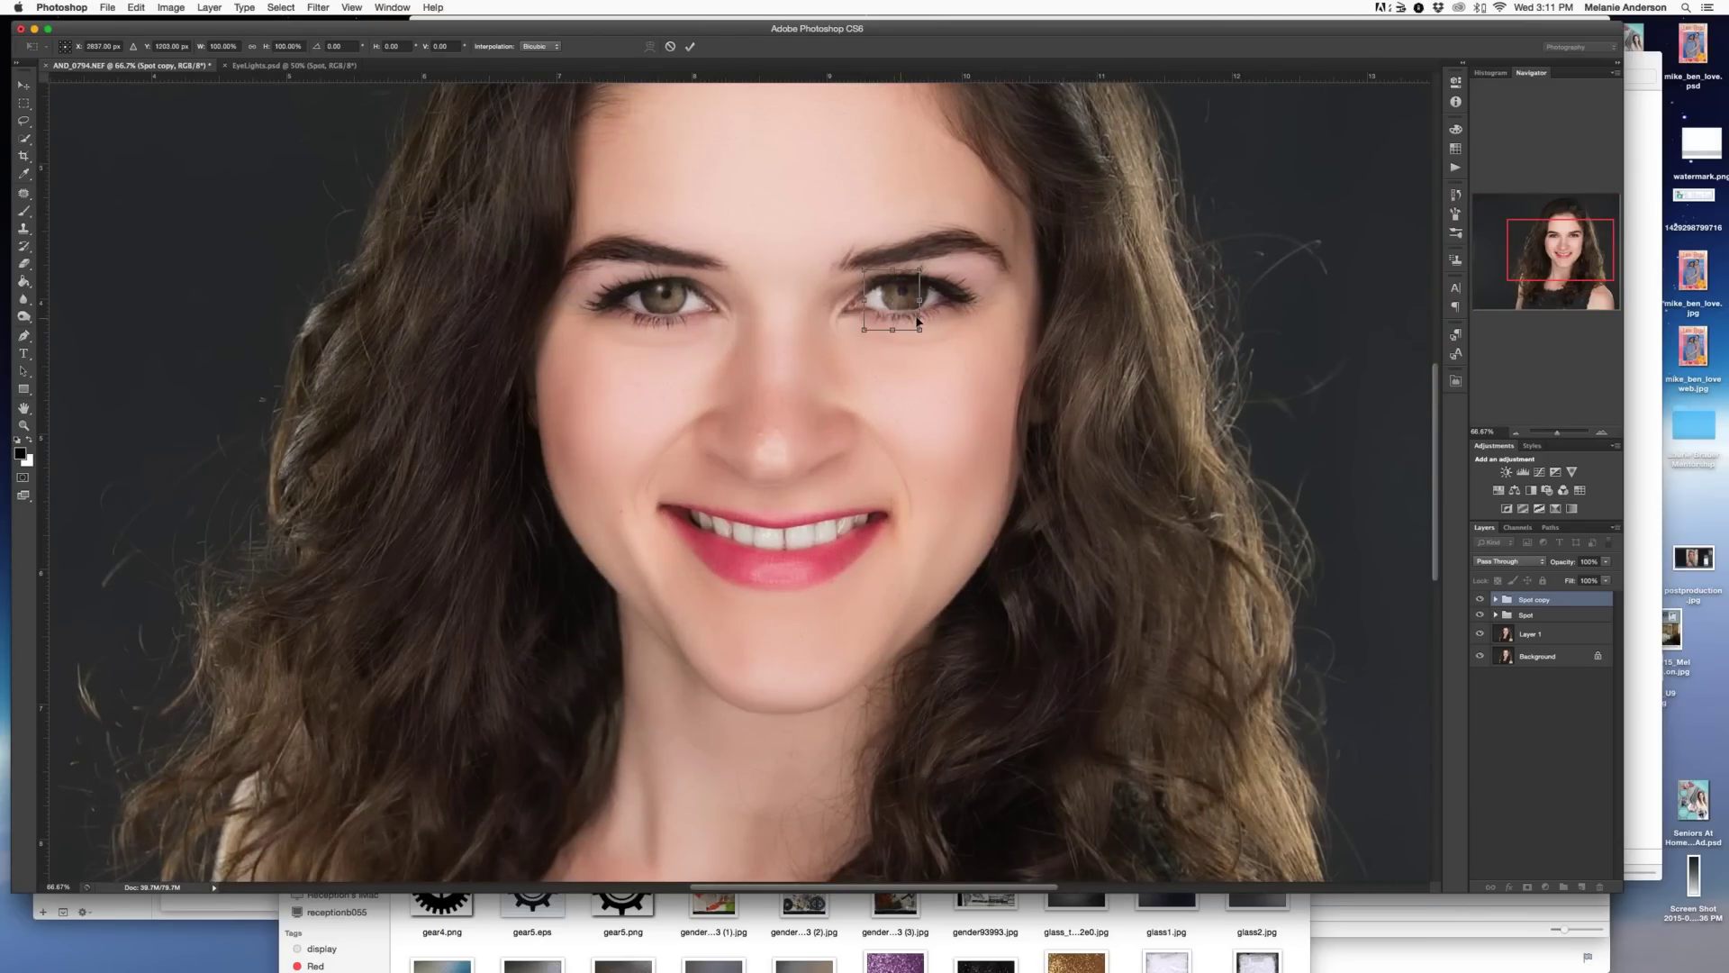
{"action": "left_click_drag", "start_coordinate": [920, 316], "coordinate": [939, 313]}
{"action": "key", "text": "Return"}
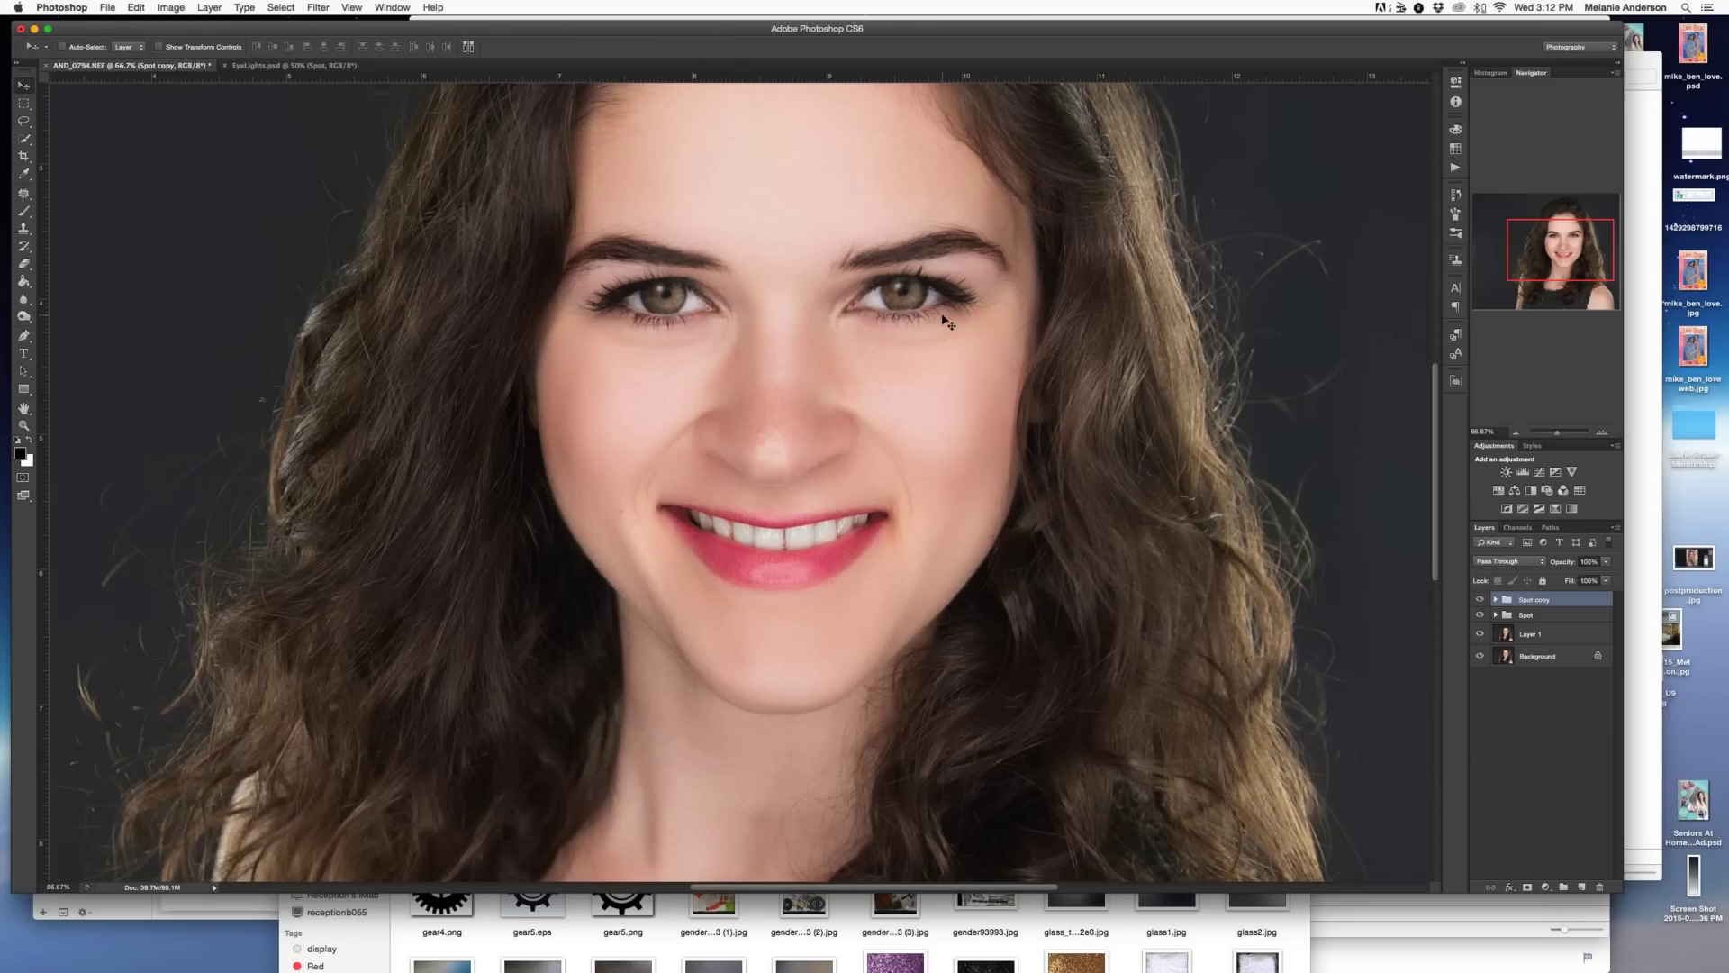
{"action": "key", "text": "super+t"}
{"action": "left_click_drag", "start_coordinate": [941, 396], "coordinate": [916, 399]}
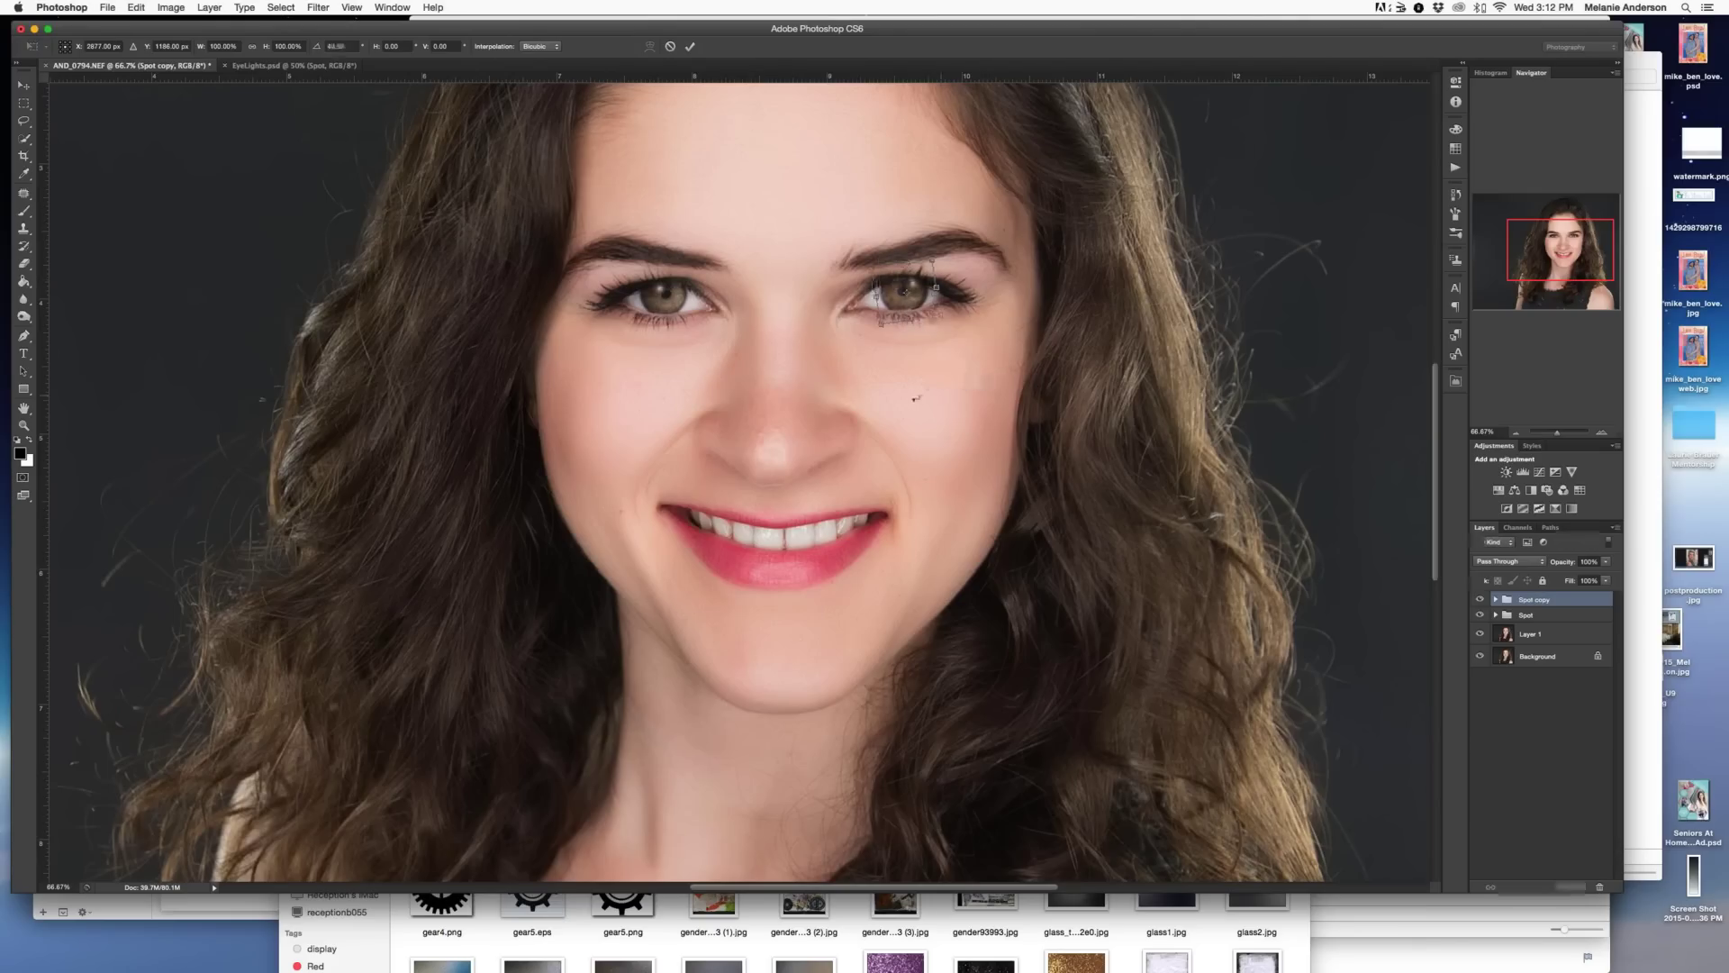
{"action": "left_click", "coordinate": [670, 47]}
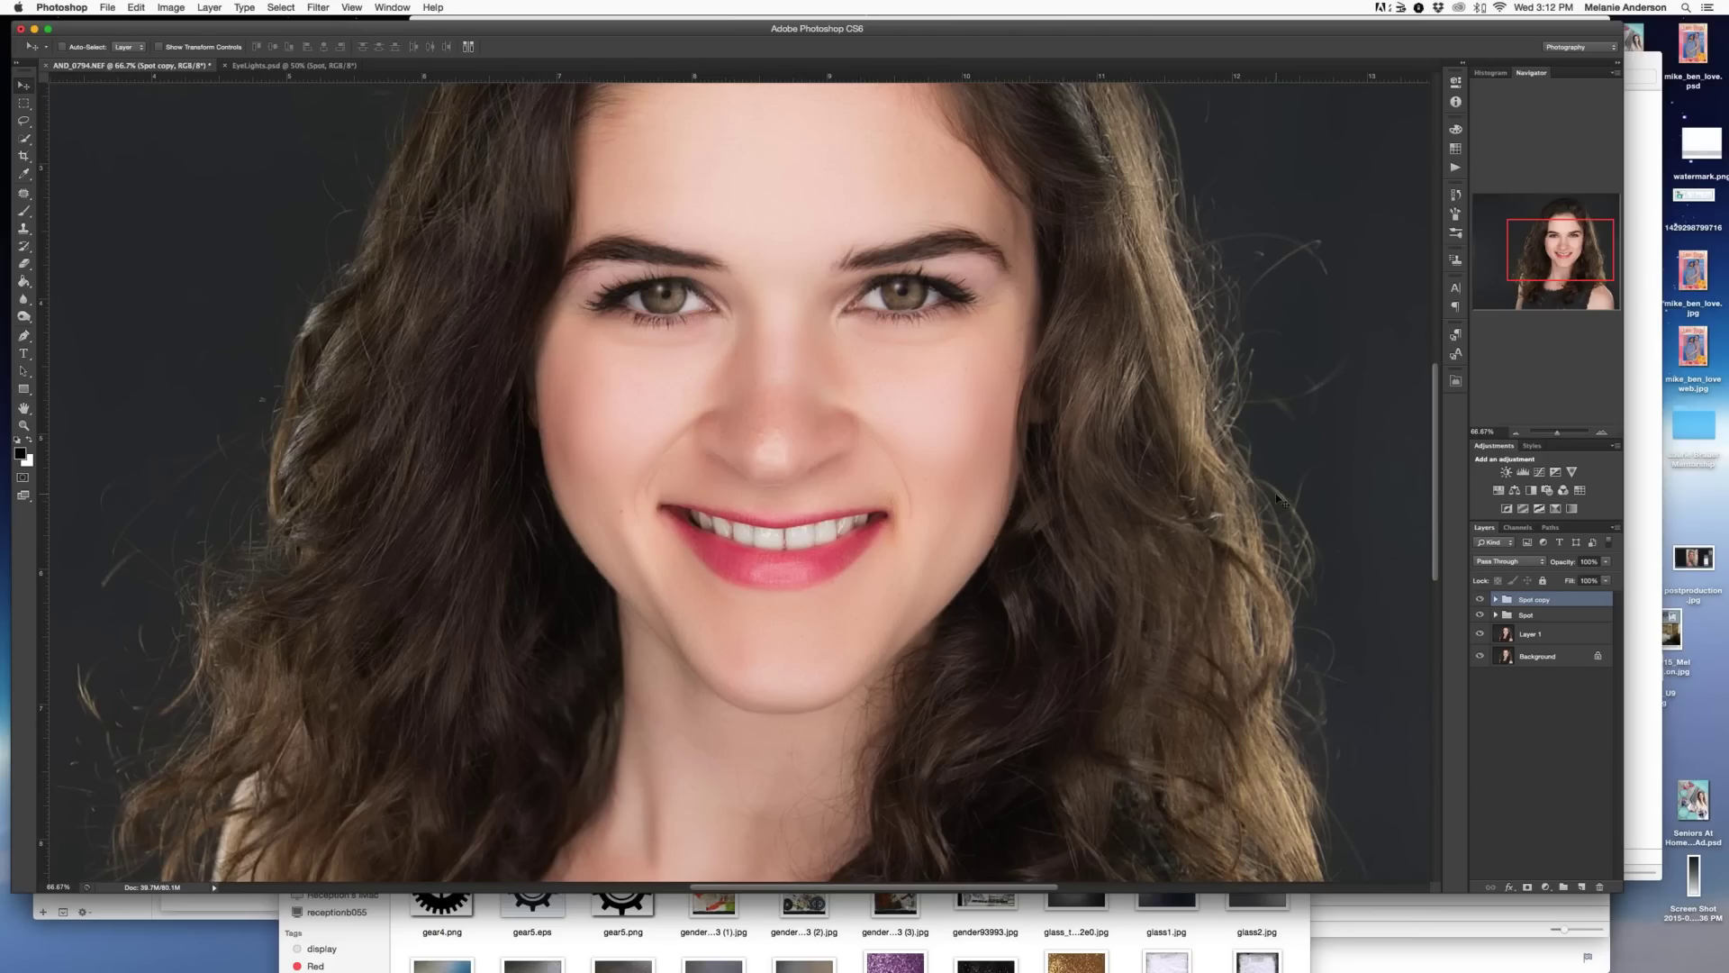
- Compare the portrait with and without the Spot groups and Layer 1, and flatten the image
{"action": "key", "text": "ctrl+z"}
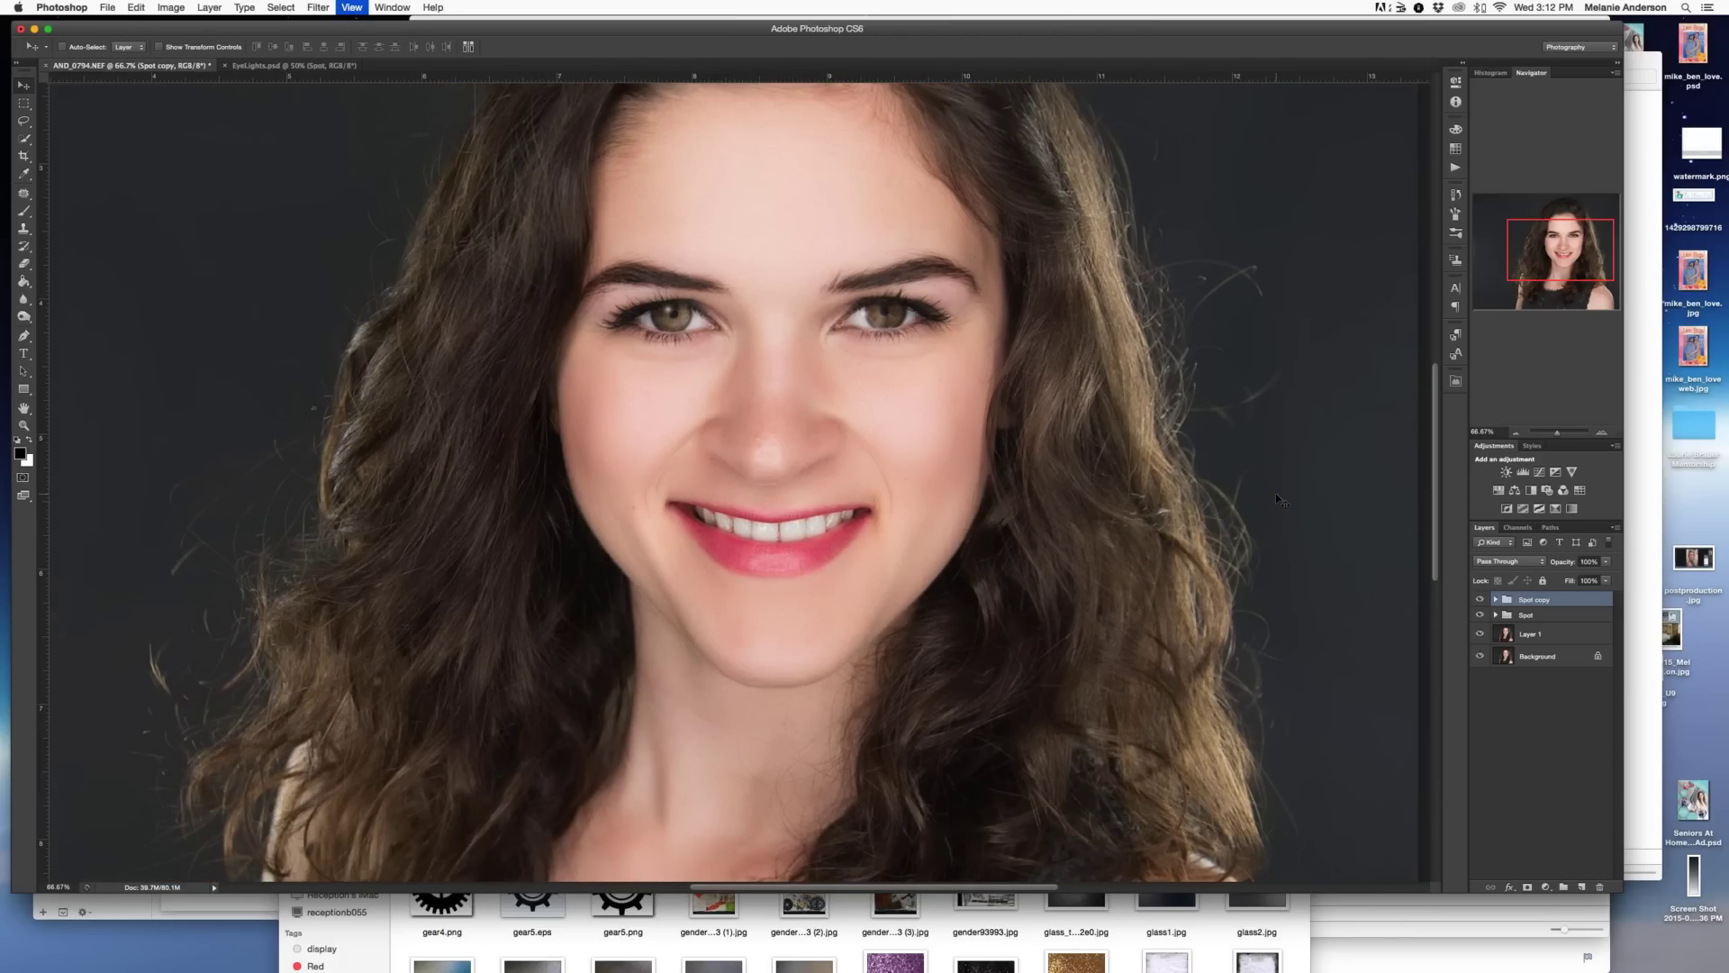
{"action": "key", "text": "super+minus"}
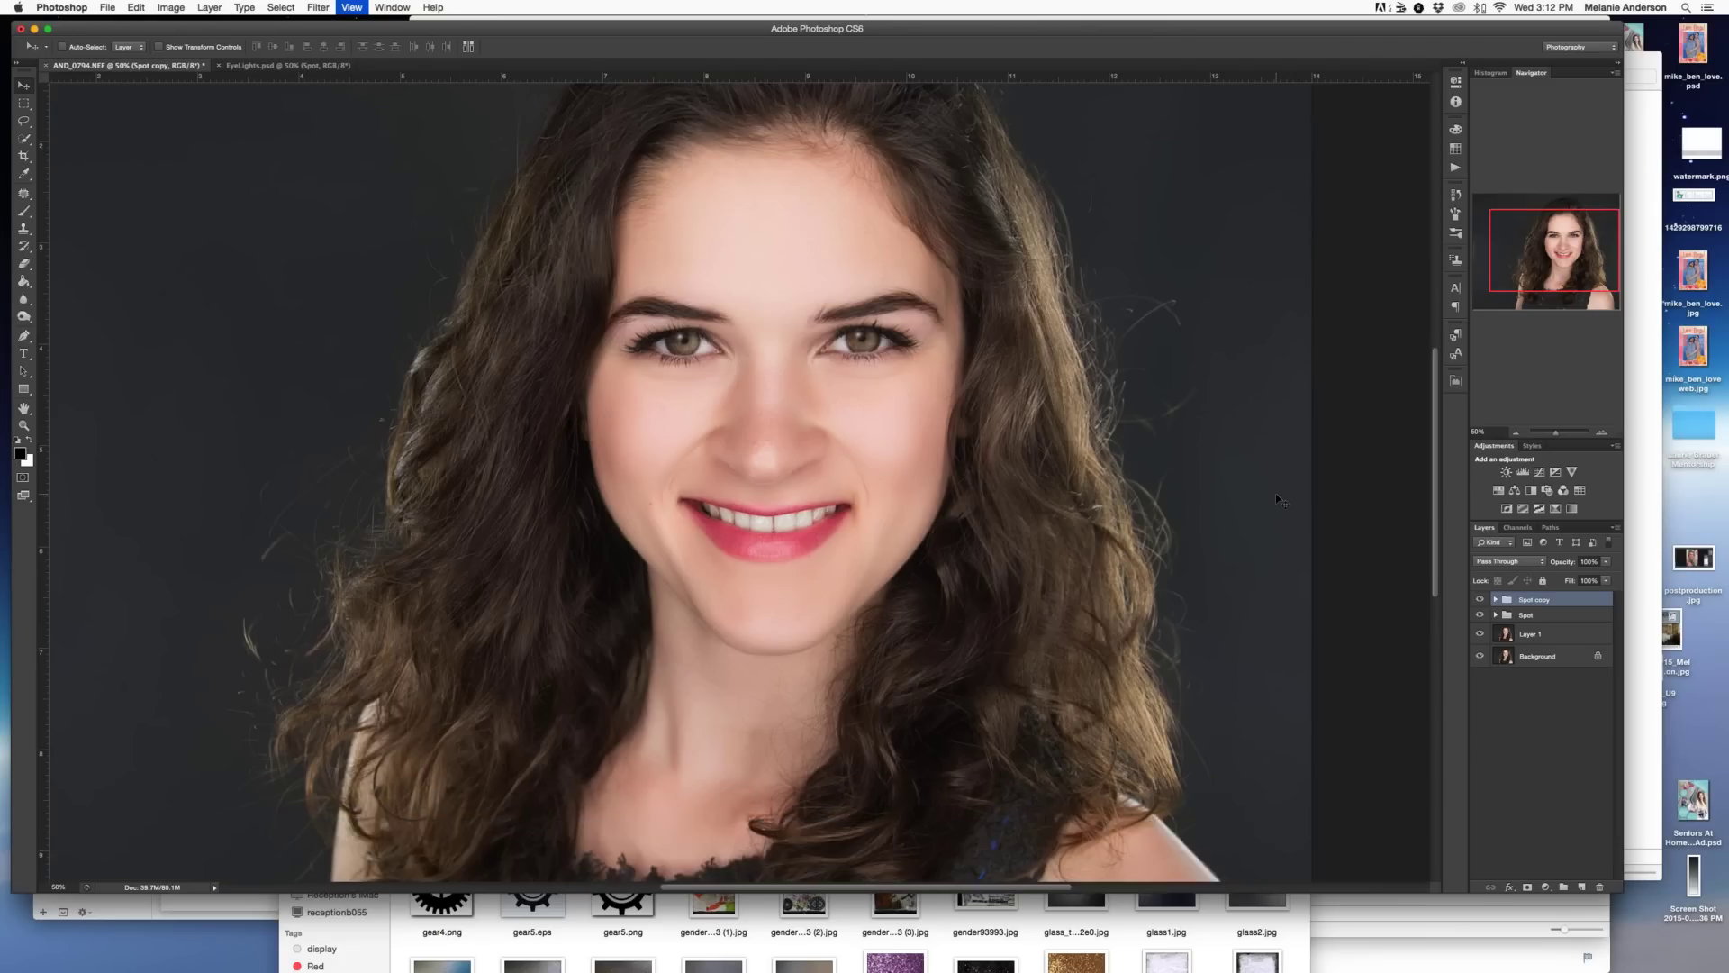
{"action": "key", "text": "super+minus"}
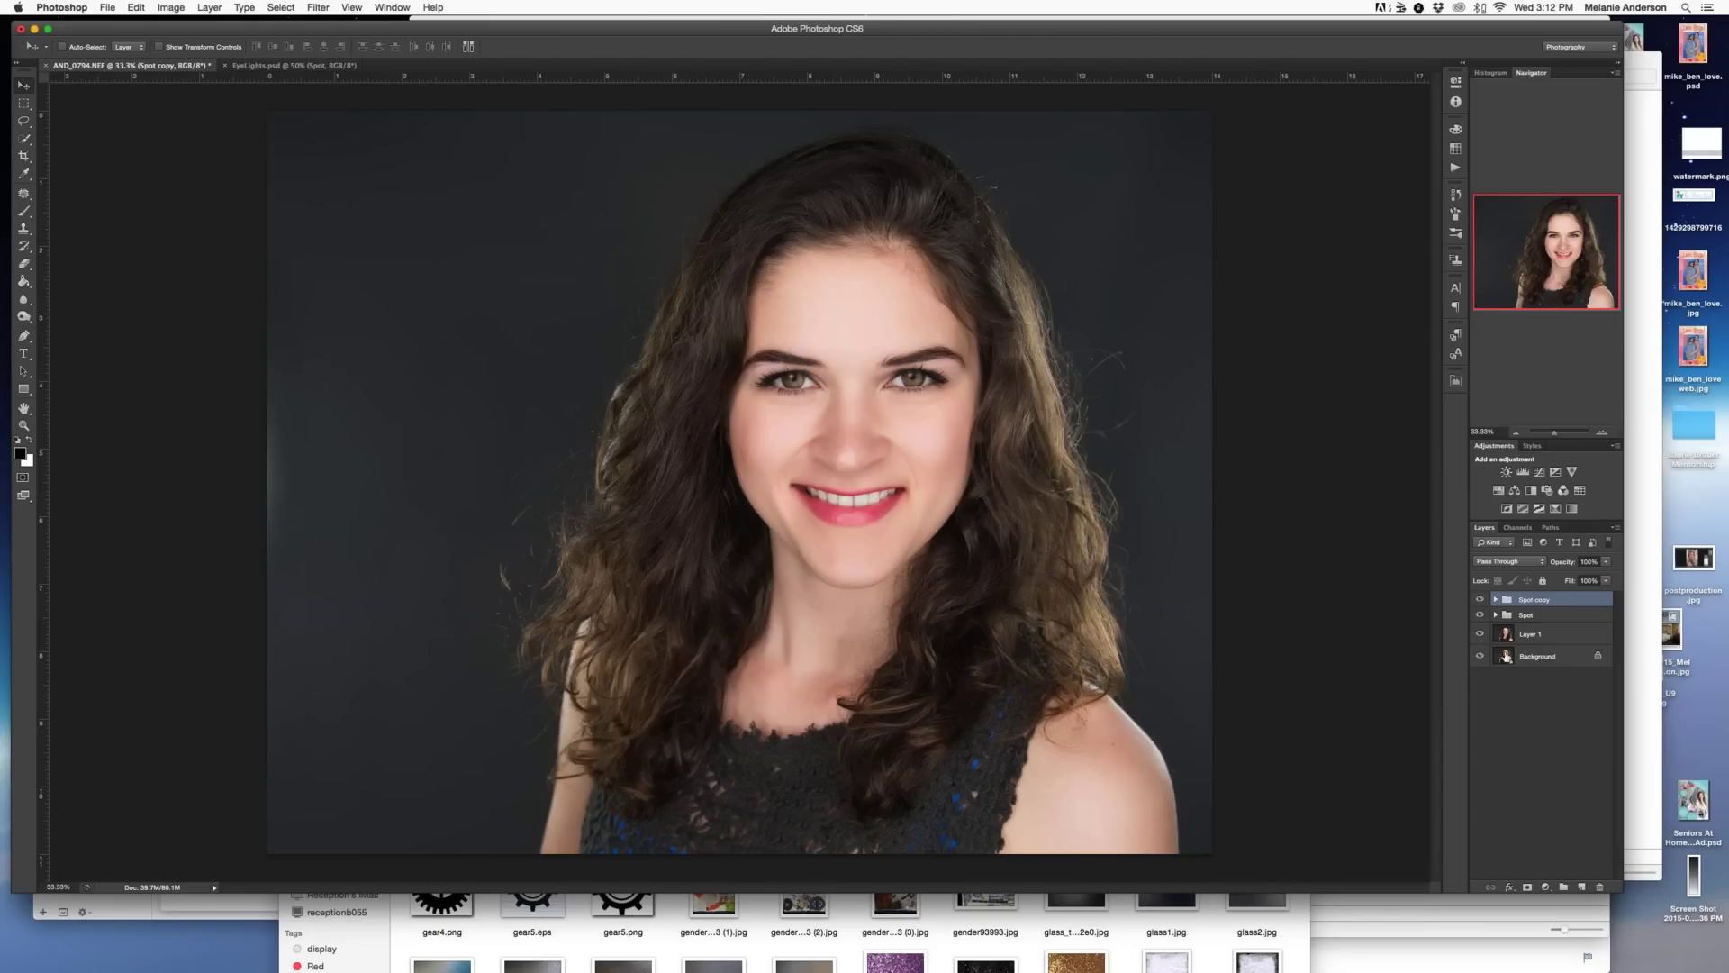
{"action": "mouse_move", "coordinate": [1479, 601]}
{"action": "left_mouse_down"}
{"action": "mouse_move", "coordinate": [1479, 619]}
{"action": "mouse_move", "coordinate": [1480, 601]}
{"action": "left_mouse_up"}
{"action": "left_click", "coordinate": [1479, 615]}
{"action": "left_click", "coordinate": [1480, 635]}
{"action": "left_click_drag", "start_coordinate": [1480, 635], "coordinate": [1480, 601]}
{"action": "key", "text": "super+shift+e"}
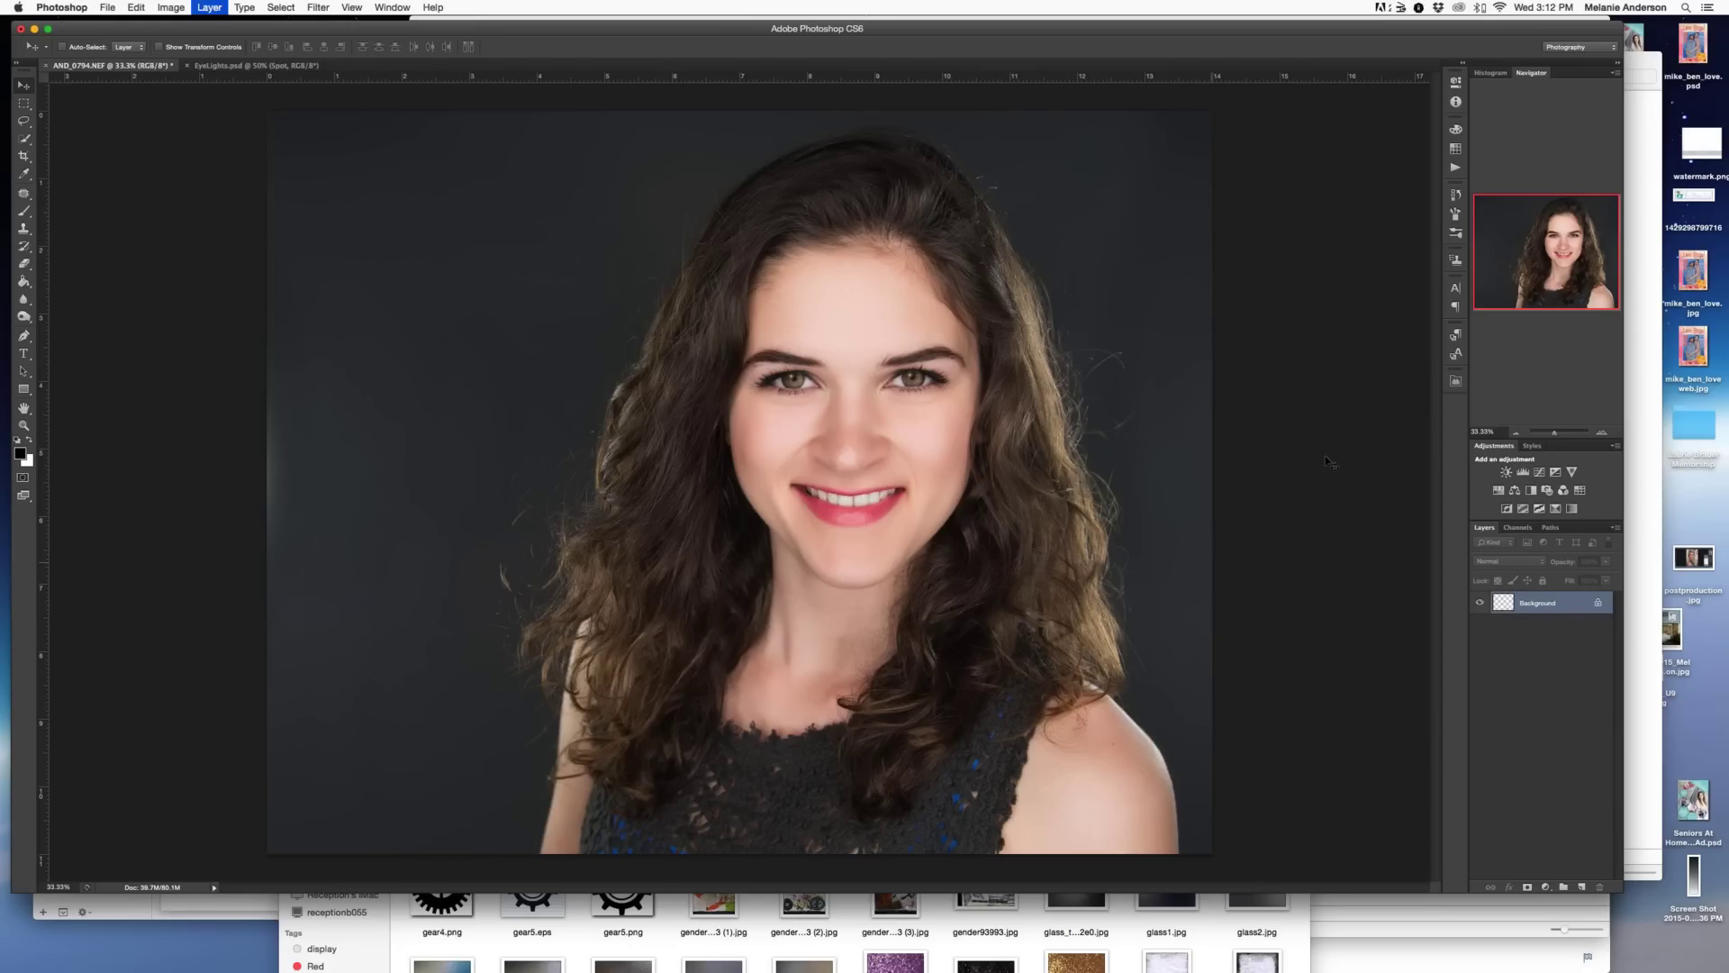
- Run the Naomi Angel Eye Enhance action on the flattened portrait
{"action": "left_click", "coordinate": [1455, 380]}
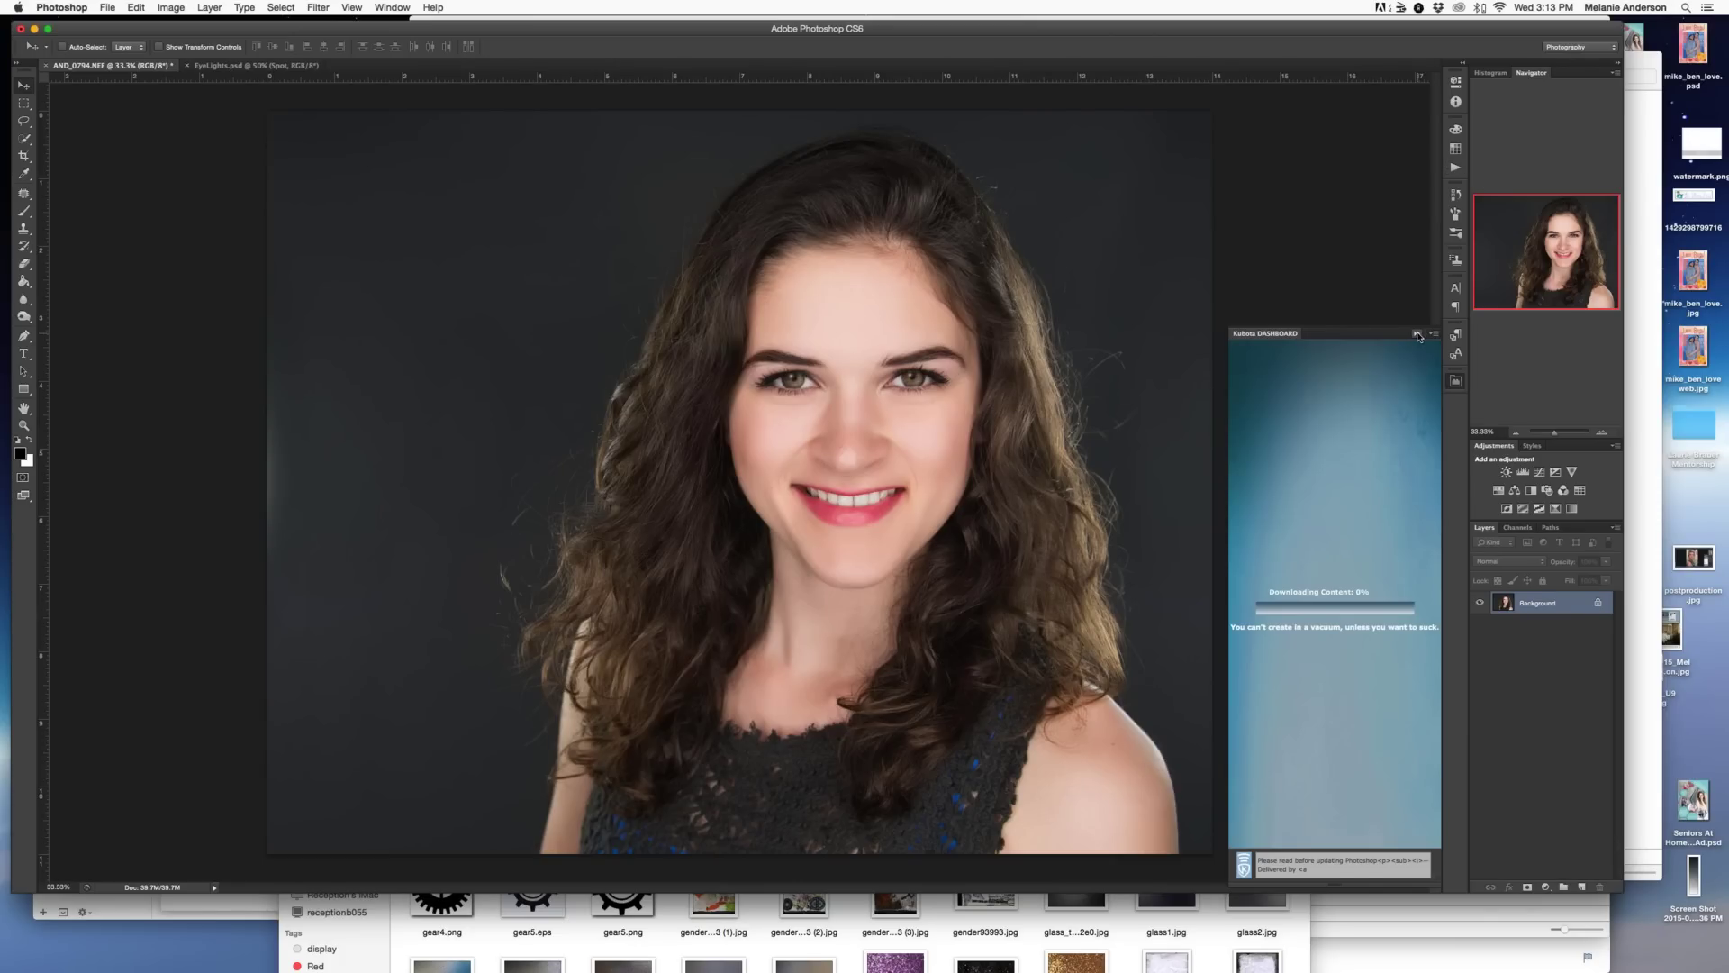
{"action": "left_click", "coordinate": [1454, 168]}
{"action": "scroll", "coordinate": [1348, 428], "scroll_direction": "down", "scroll_amount": 3}
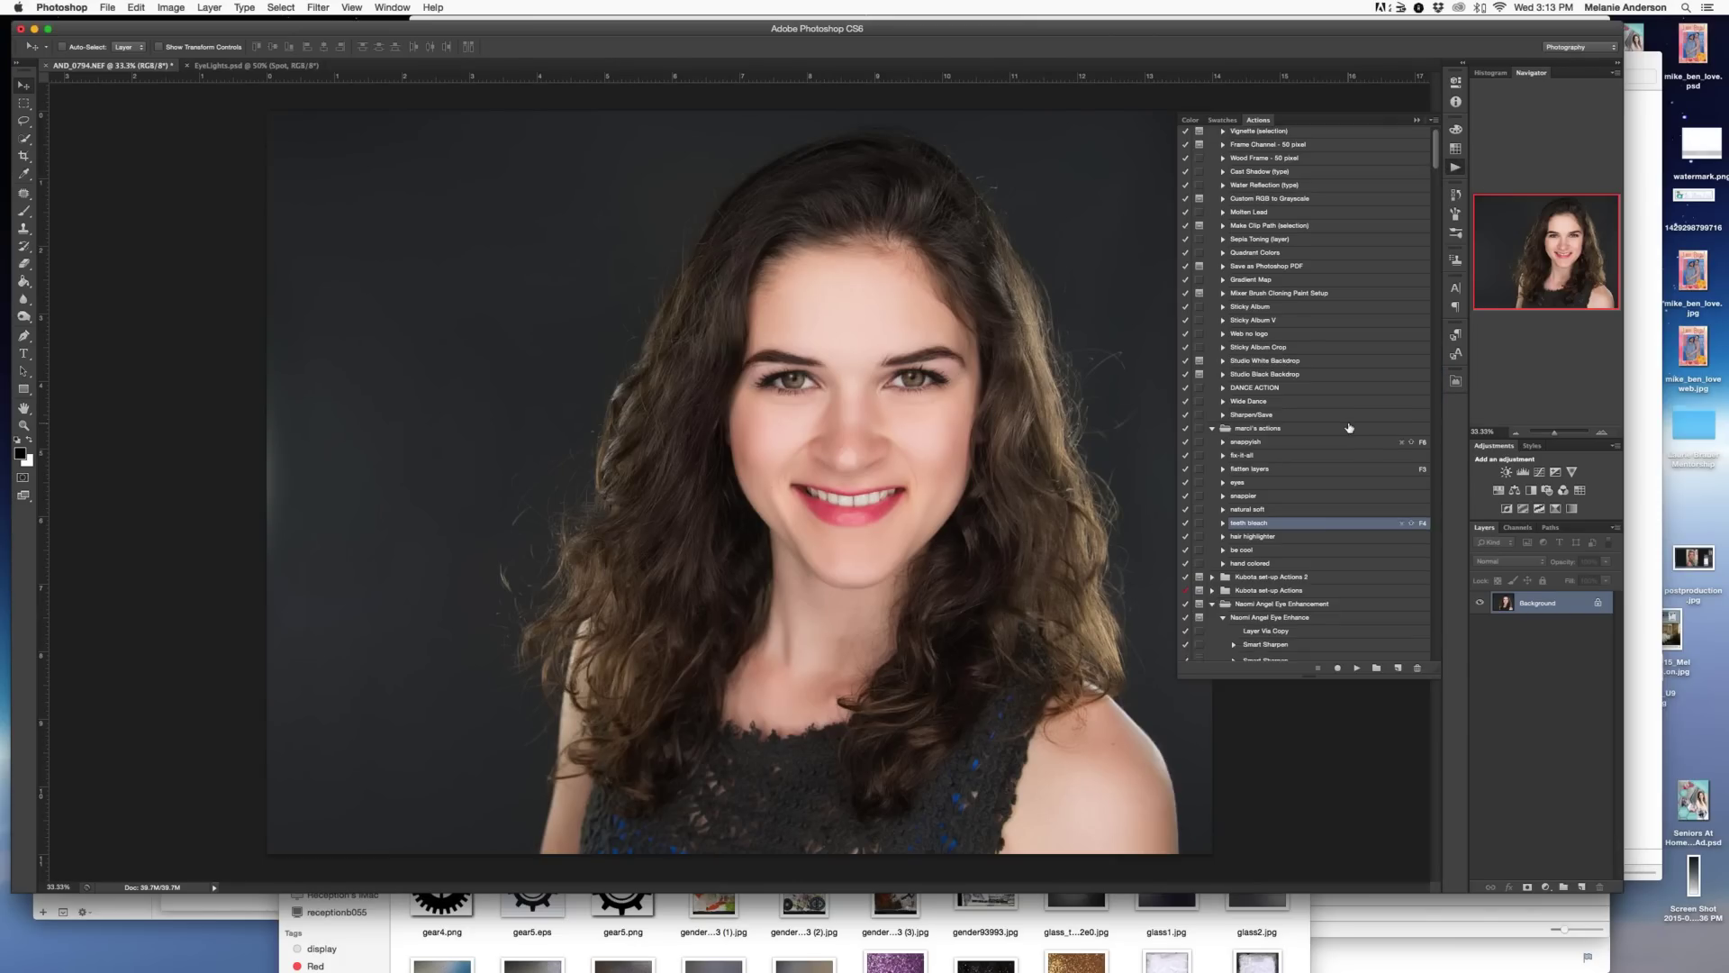
{"action": "left_click", "coordinate": [1219, 568]}
{"action": "left_click", "coordinate": [1260, 568]}
{"action": "left_click", "coordinate": [1359, 667]}
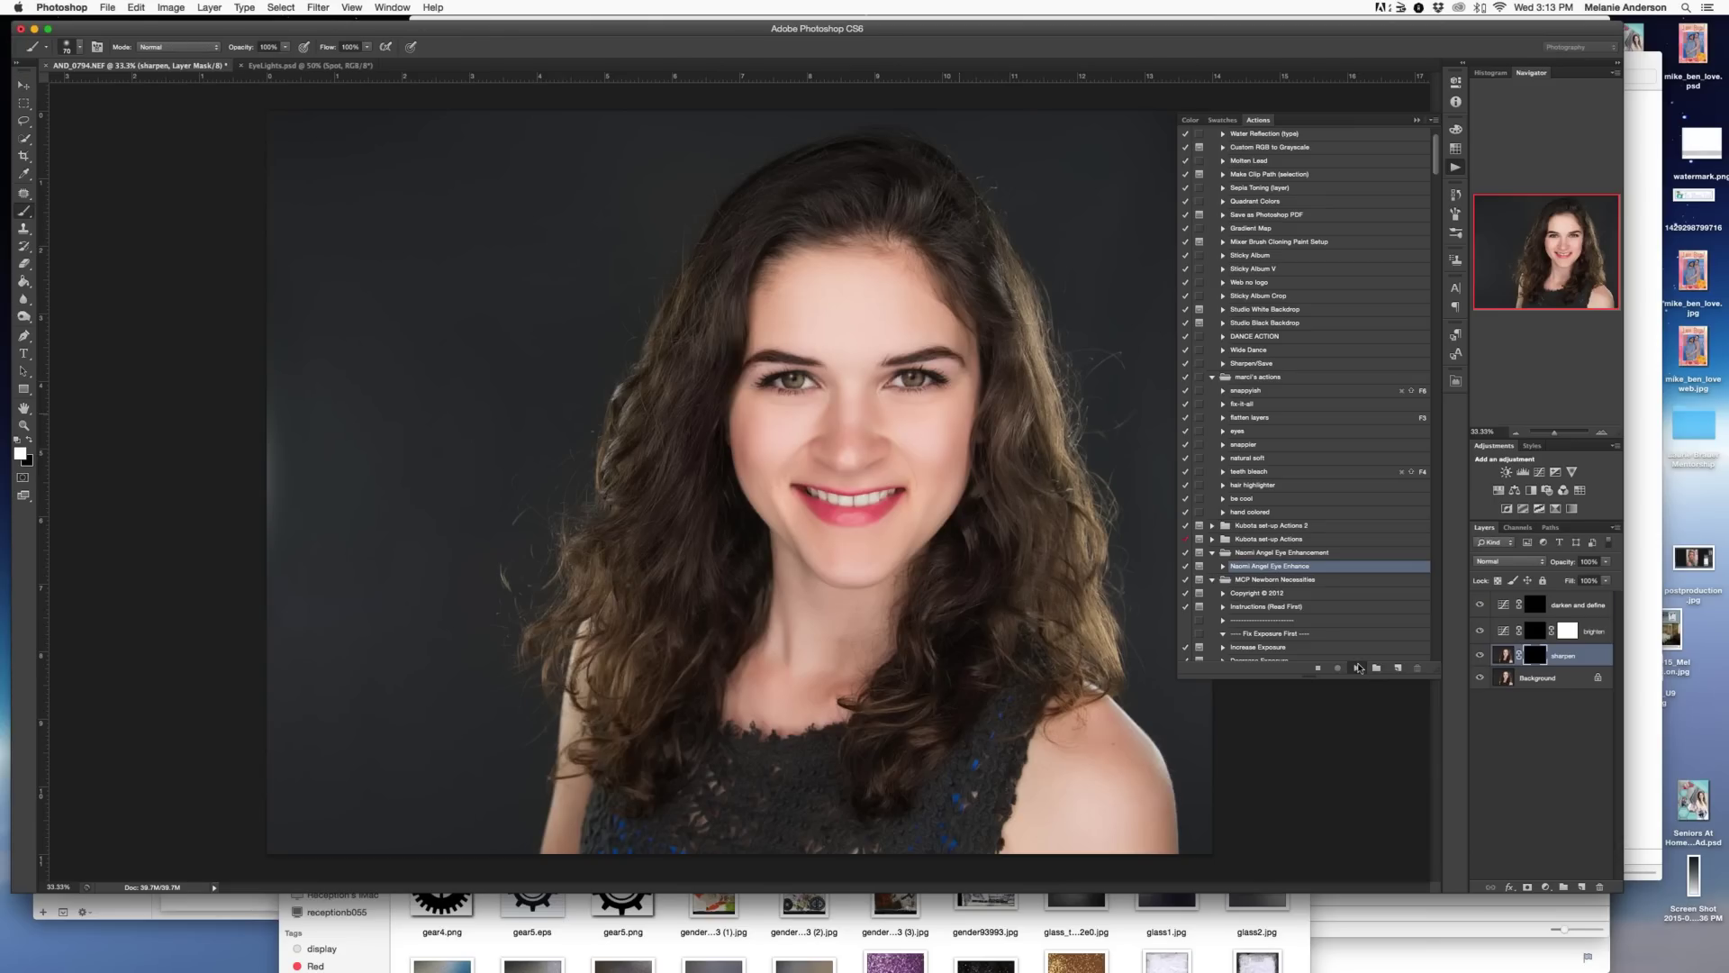
{"action": "left_click", "coordinate": [941, 319]}
- Reduce the brush opacity and the opacity of the darken and define layer, and flatten the image
{"action": "left_click_drag", "start_coordinate": [242, 50], "coordinate": [233, 50]}
{"action": "left_click", "coordinate": [1580, 607]}
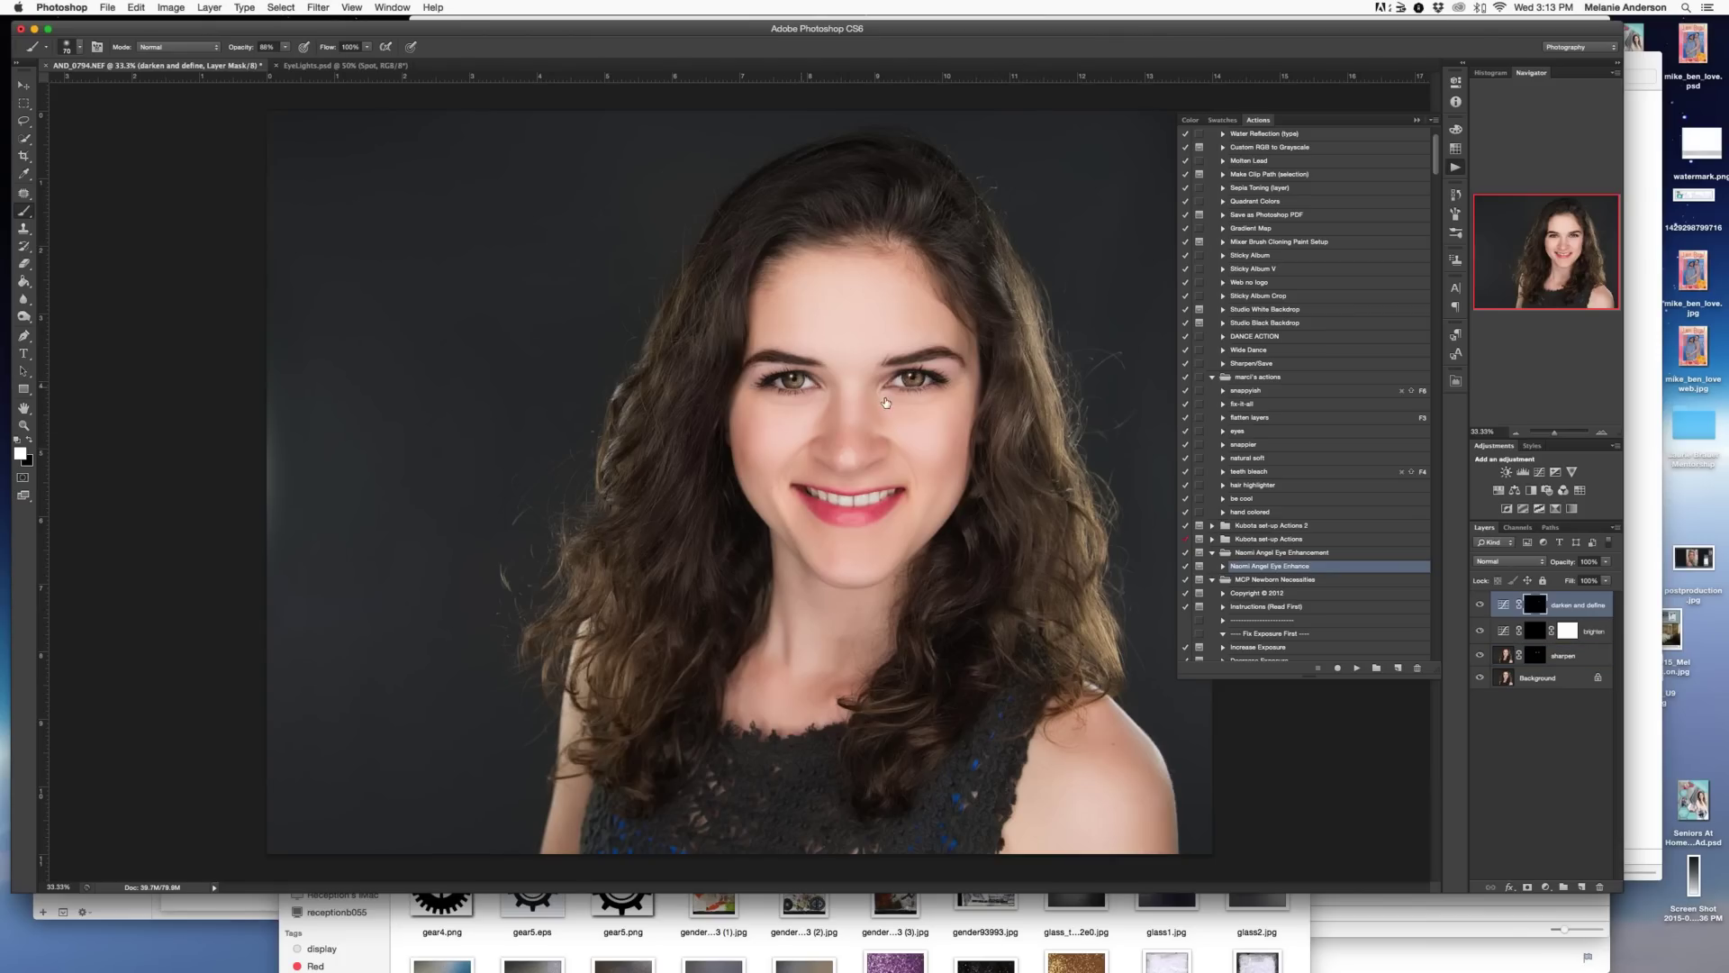
{"action": "left_click_drag", "start_coordinate": [1561, 562], "coordinate": [1530, 563]}
{"action": "key", "text": "super+shift+e"}
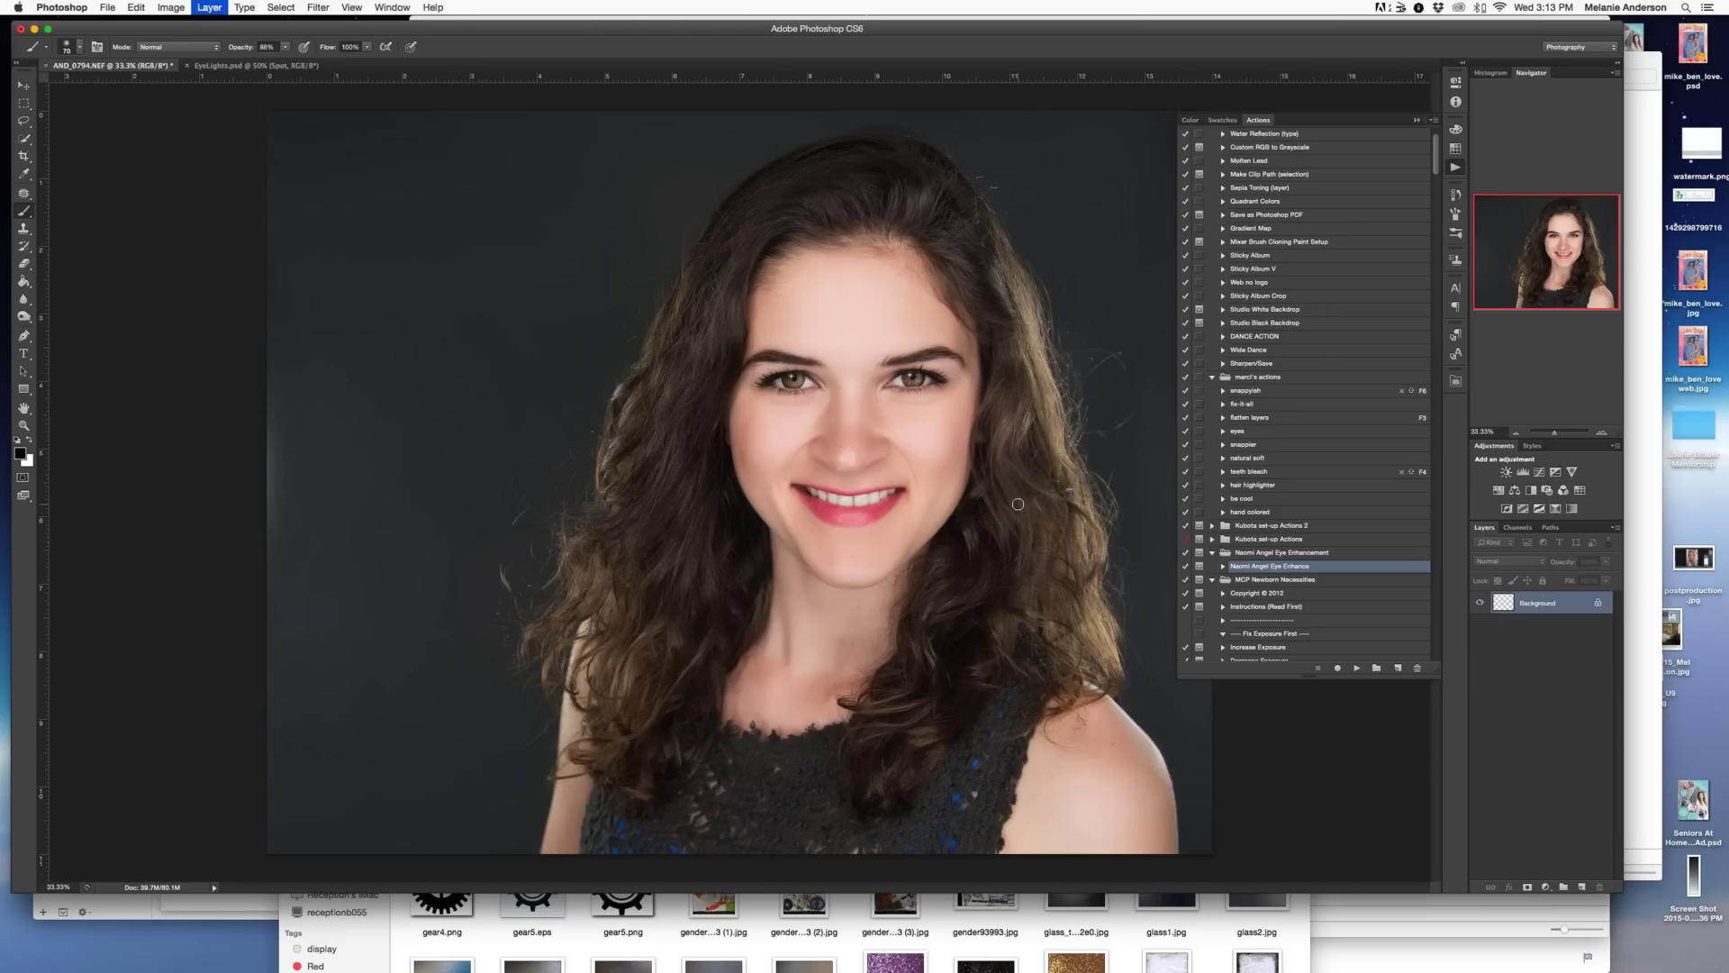
- Switch to Finder, open the Florabella BW Versions folder and place Brushed Topaz.jpg into the portrait document
{"action": "left_click", "coordinate": [1455, 380]}
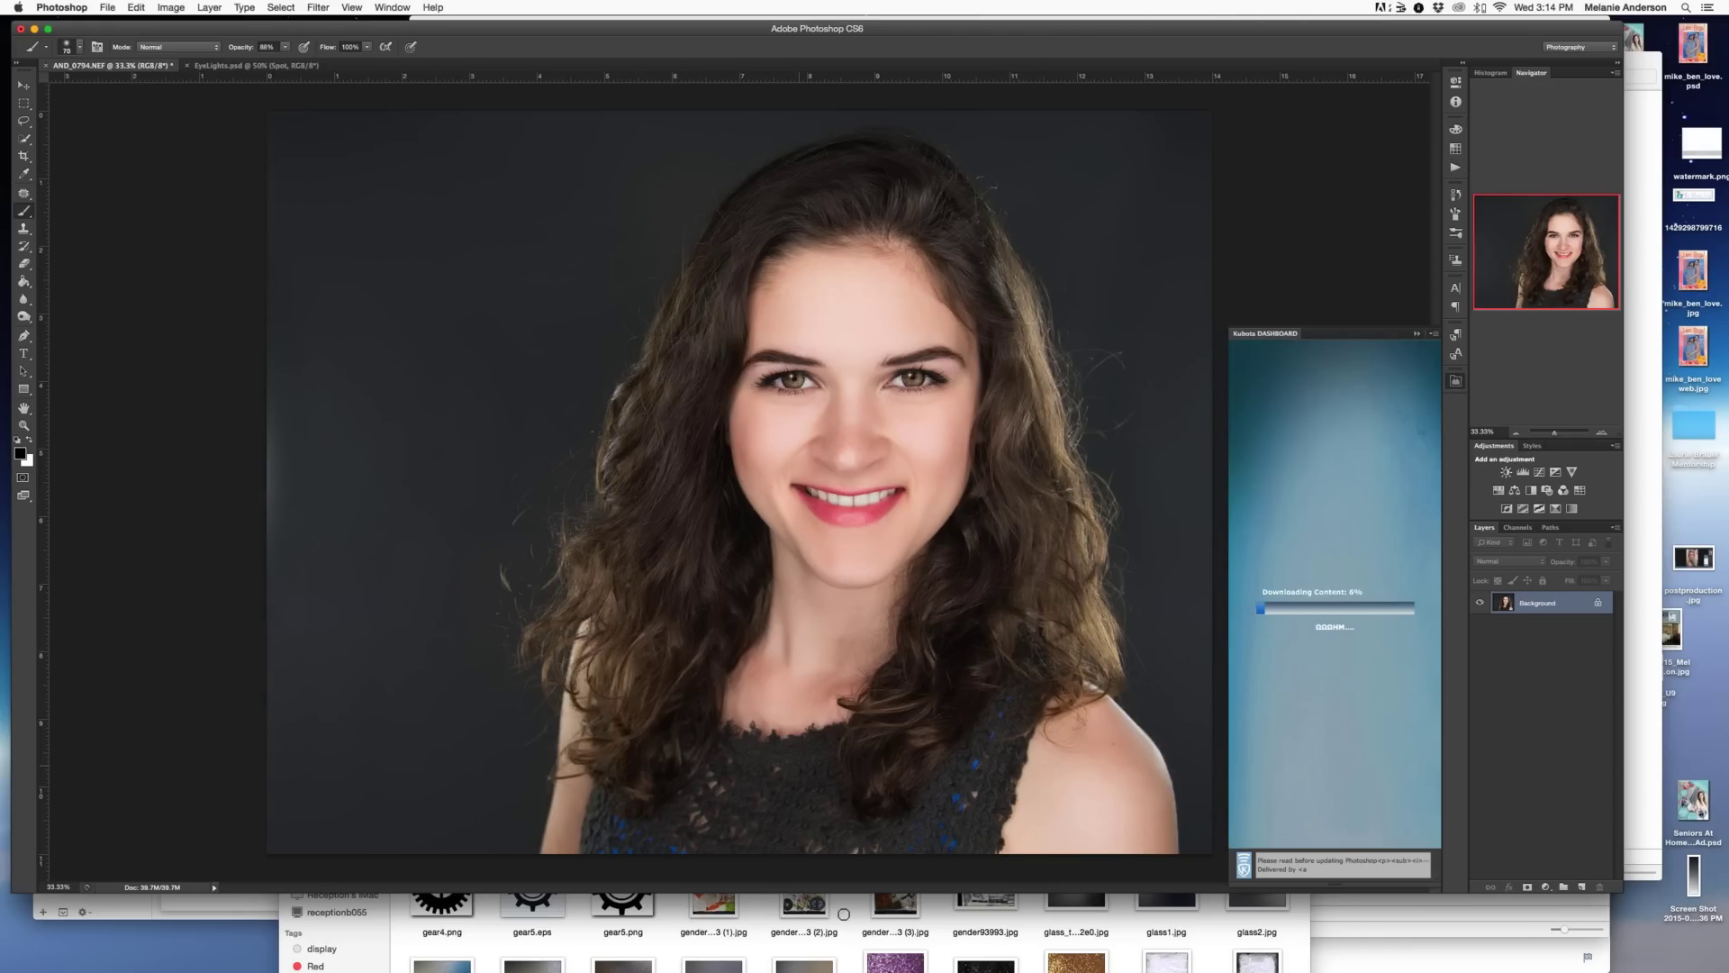
{"action": "key", "text": "super+minus"}
{"action": "key", "text": "super+minus"}
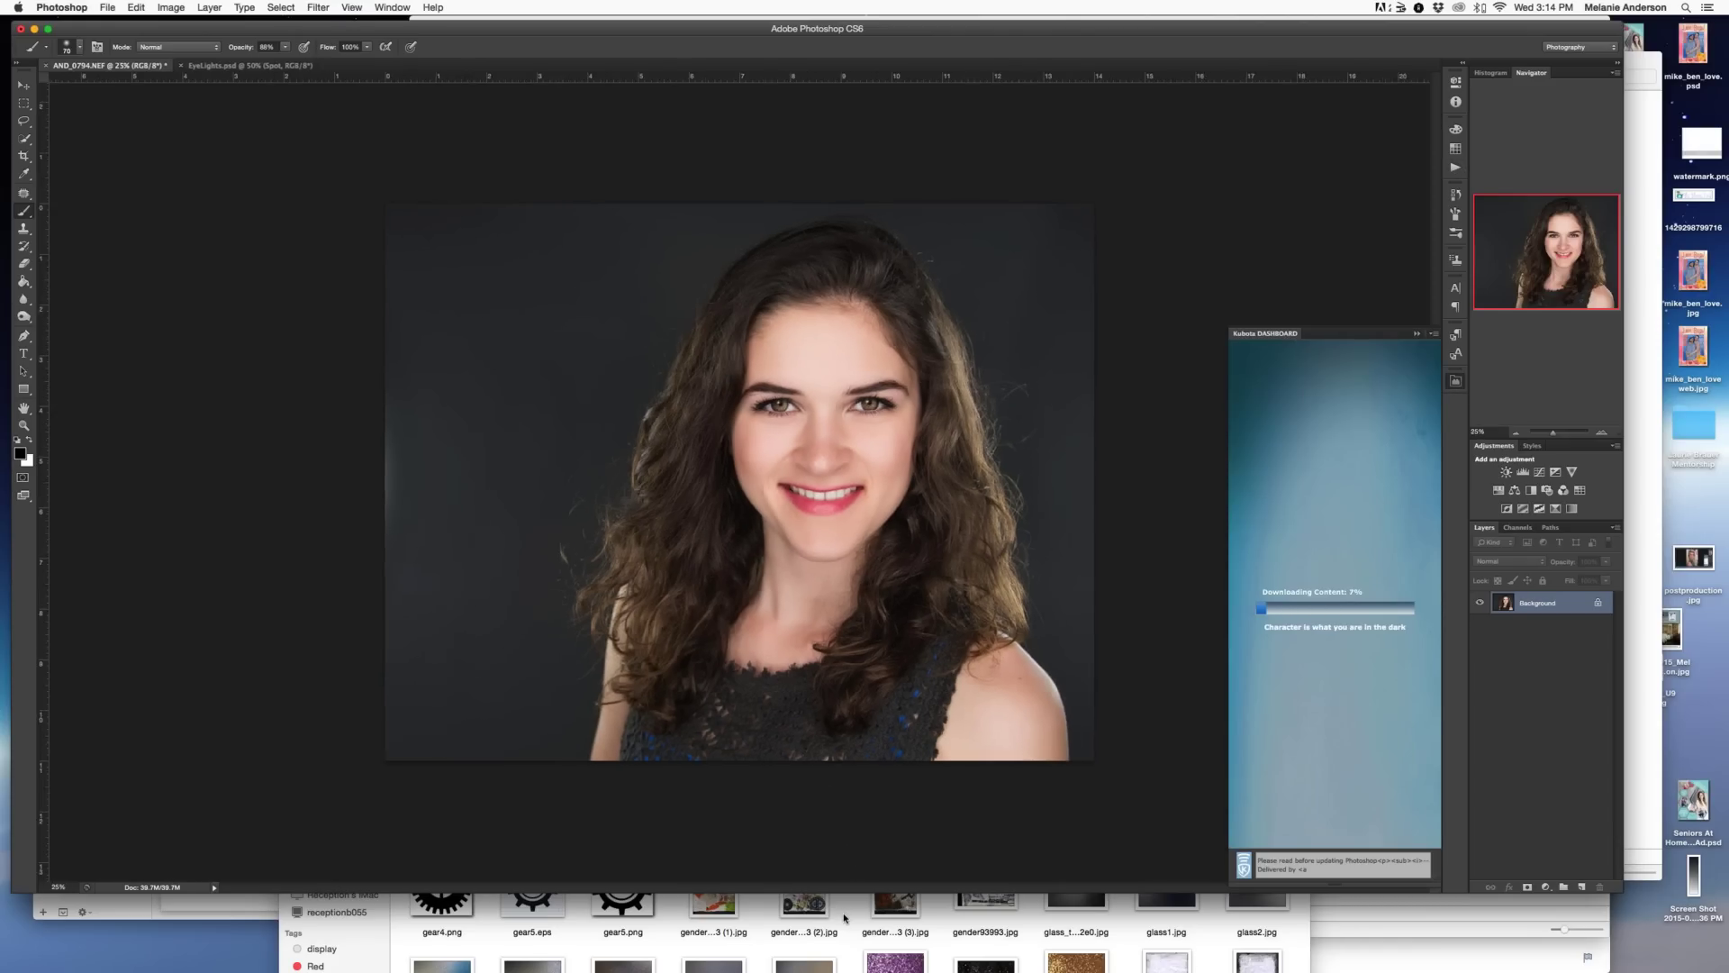
{"action": "key", "text": "super+Tab"}
{"action": "left_click", "coordinate": [757, 822]}
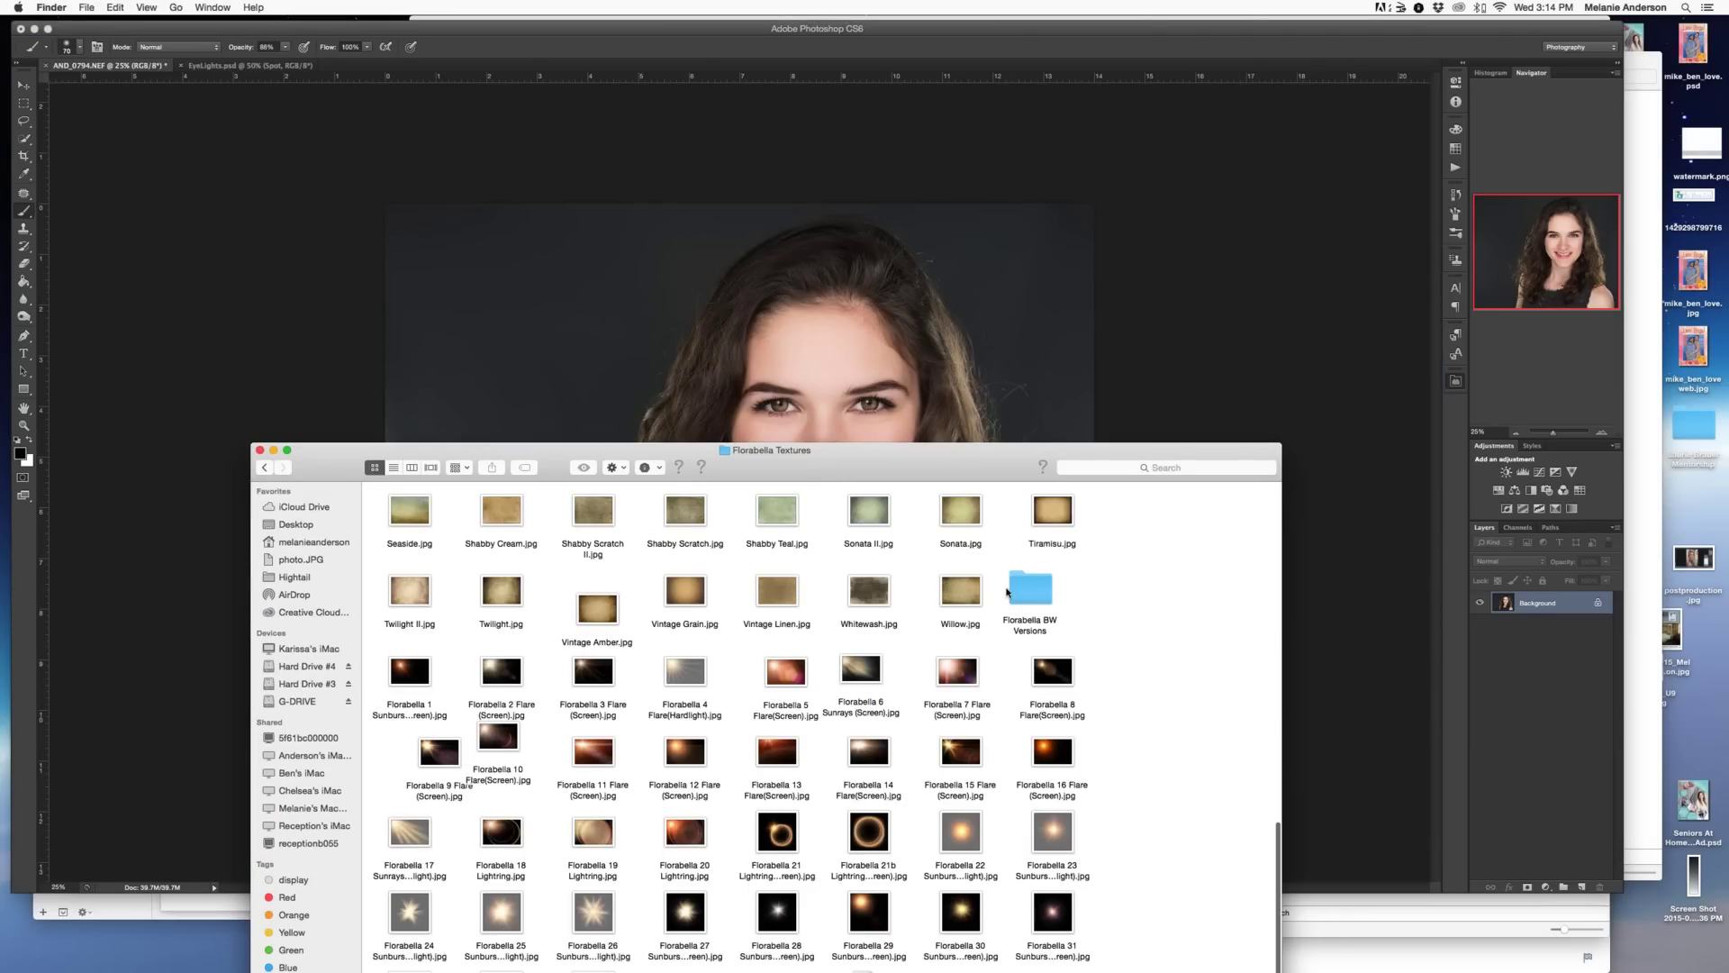
{"action": "double_click", "coordinate": [1021, 595]}
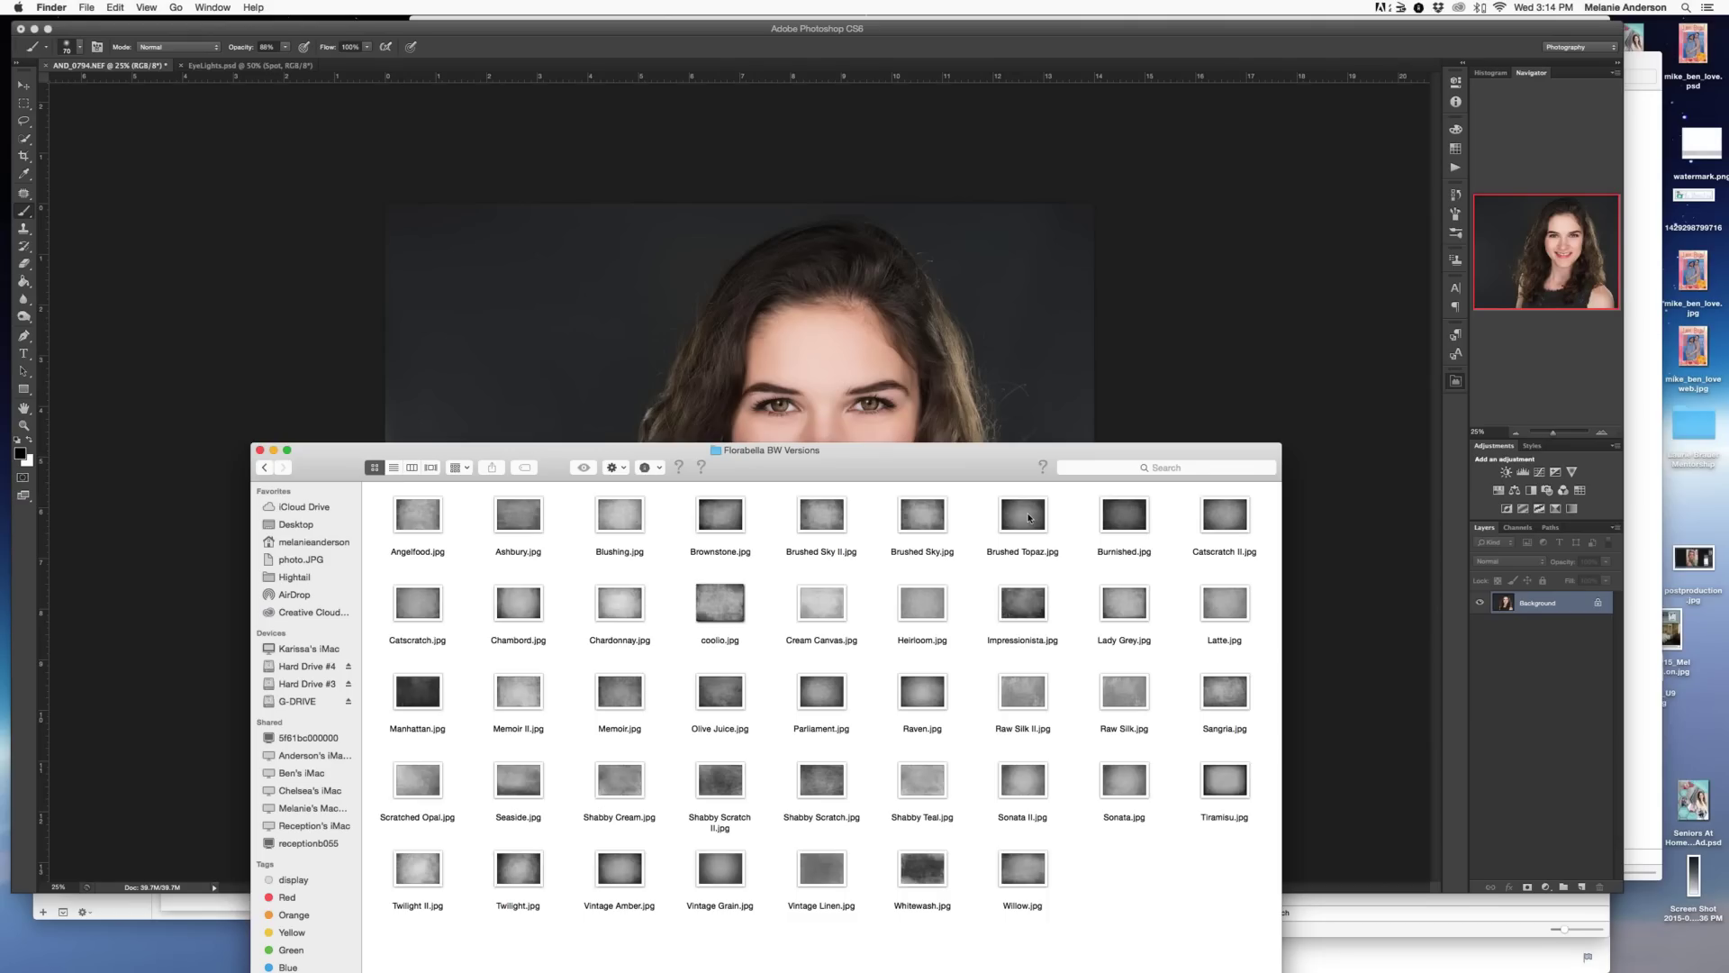
{"action": "left_click_drag", "start_coordinate": [883, 383], "coordinate": [838, 333]}
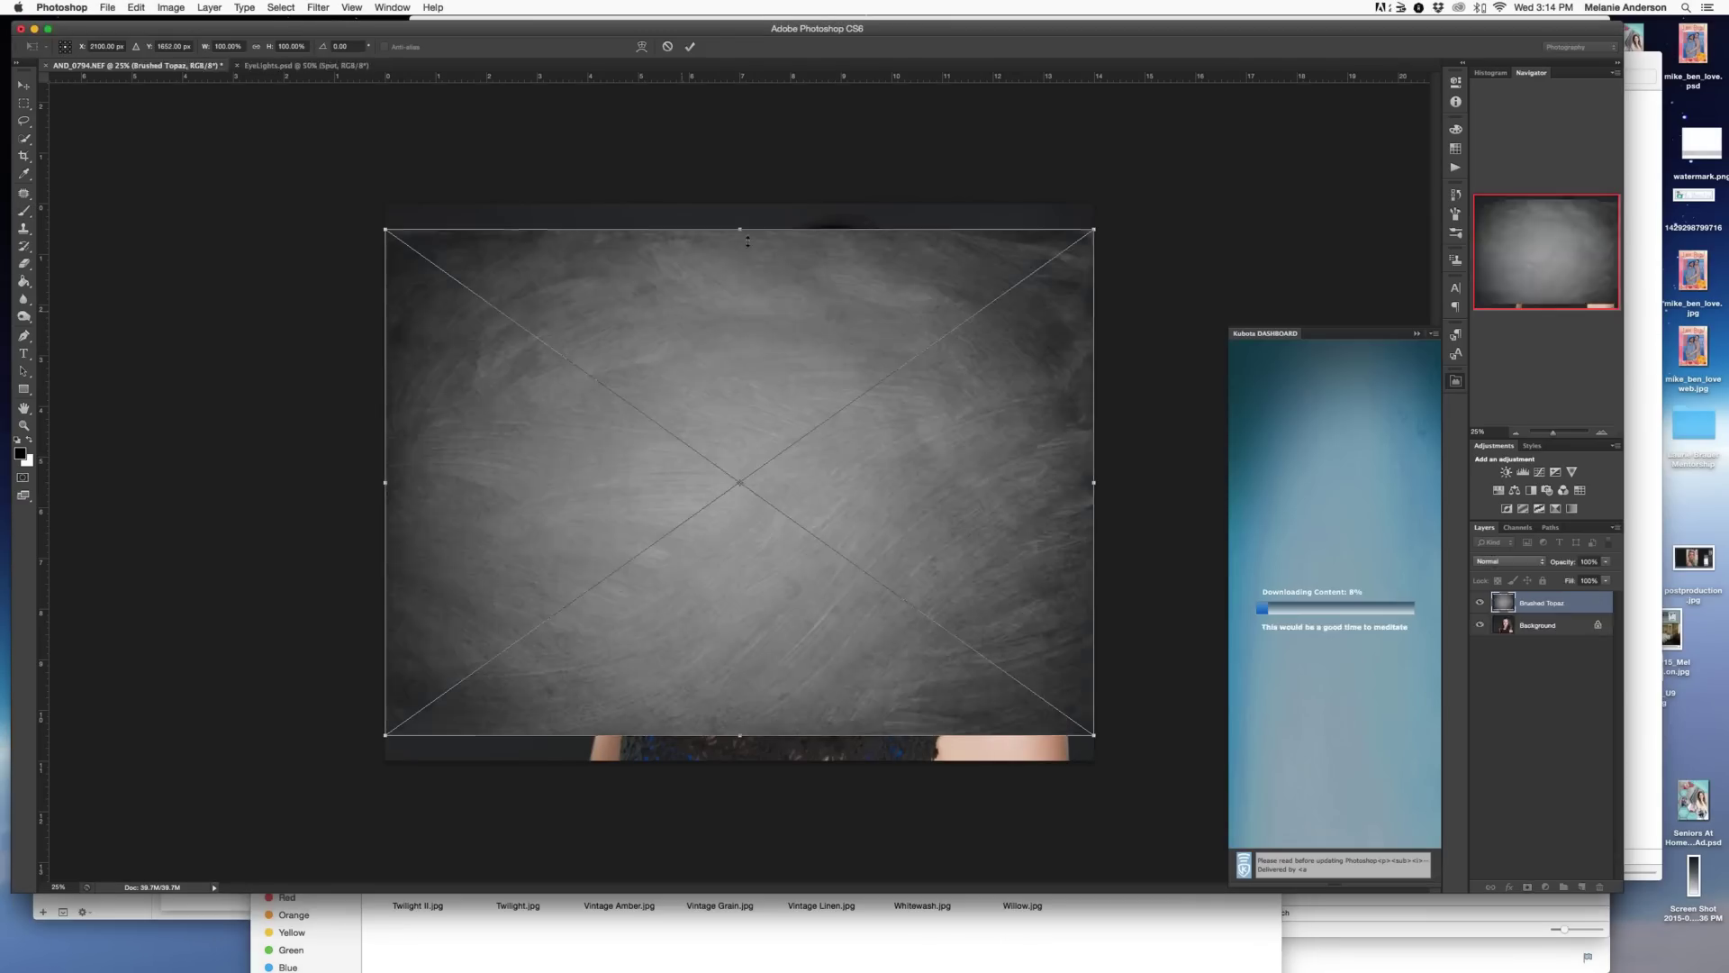
- Stretch the Brushed Topaz texture vertically to cover the whole canvas and set its blend mode to Soft Light
{"action": "left_click_drag", "start_coordinate": [739, 229], "coordinate": [738, 203]}
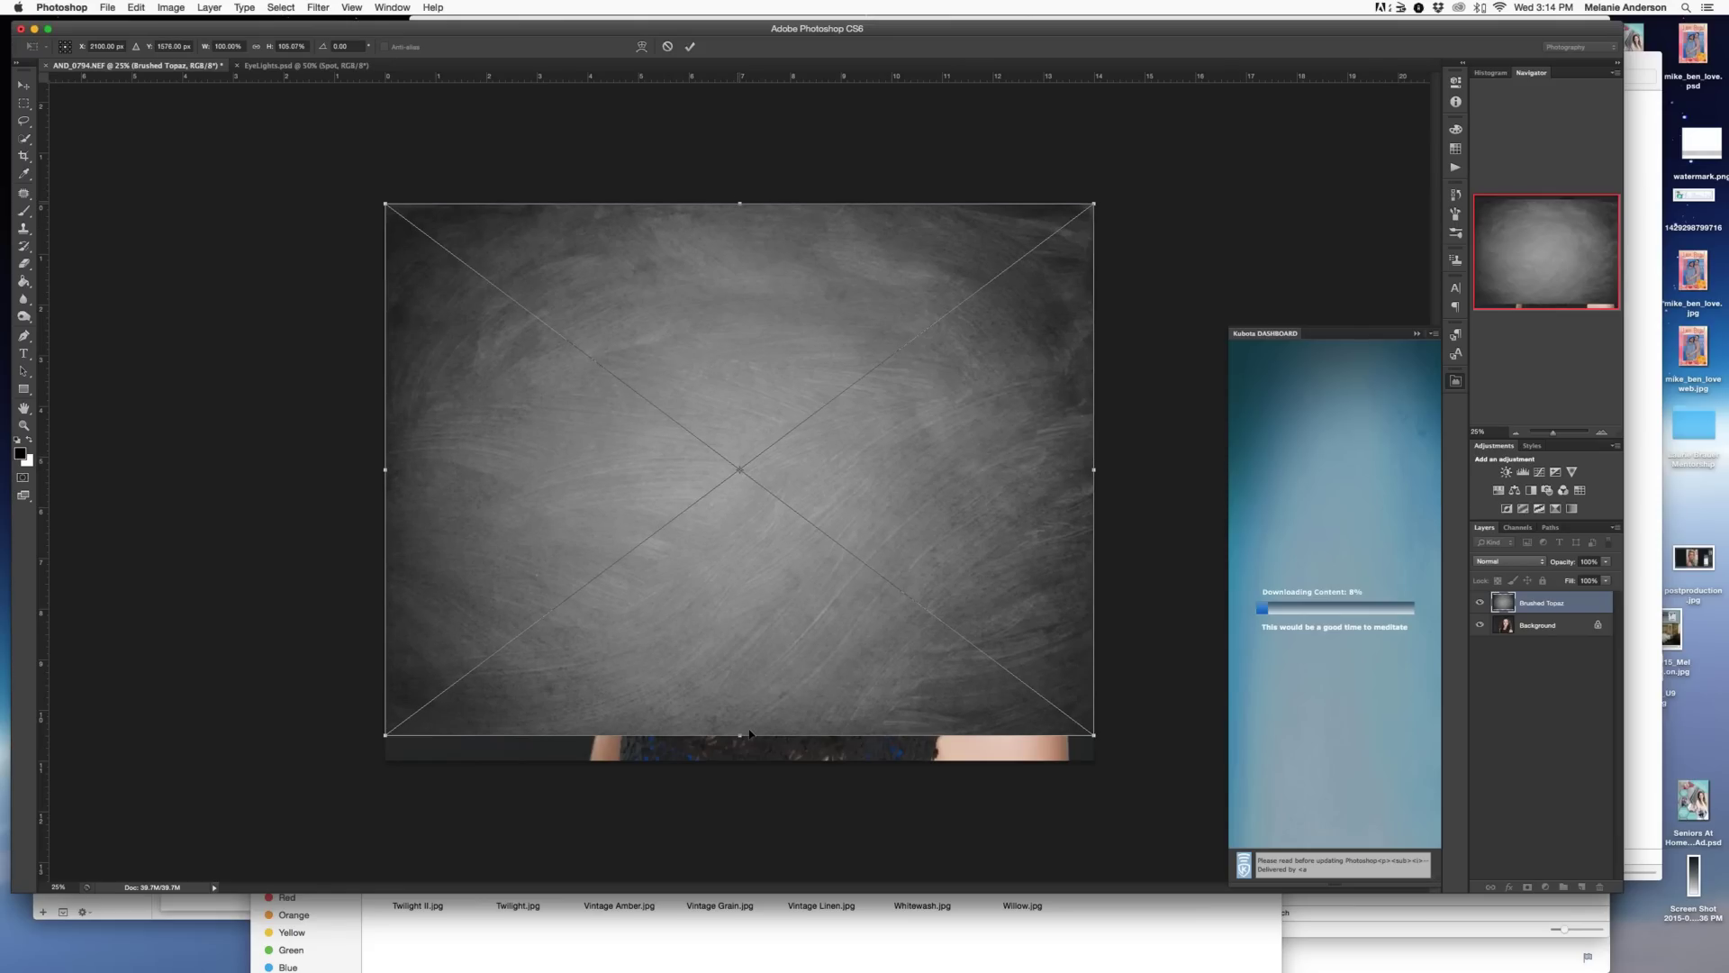
{"action": "left_click_drag", "start_coordinate": [739, 733], "coordinate": [739, 760]}
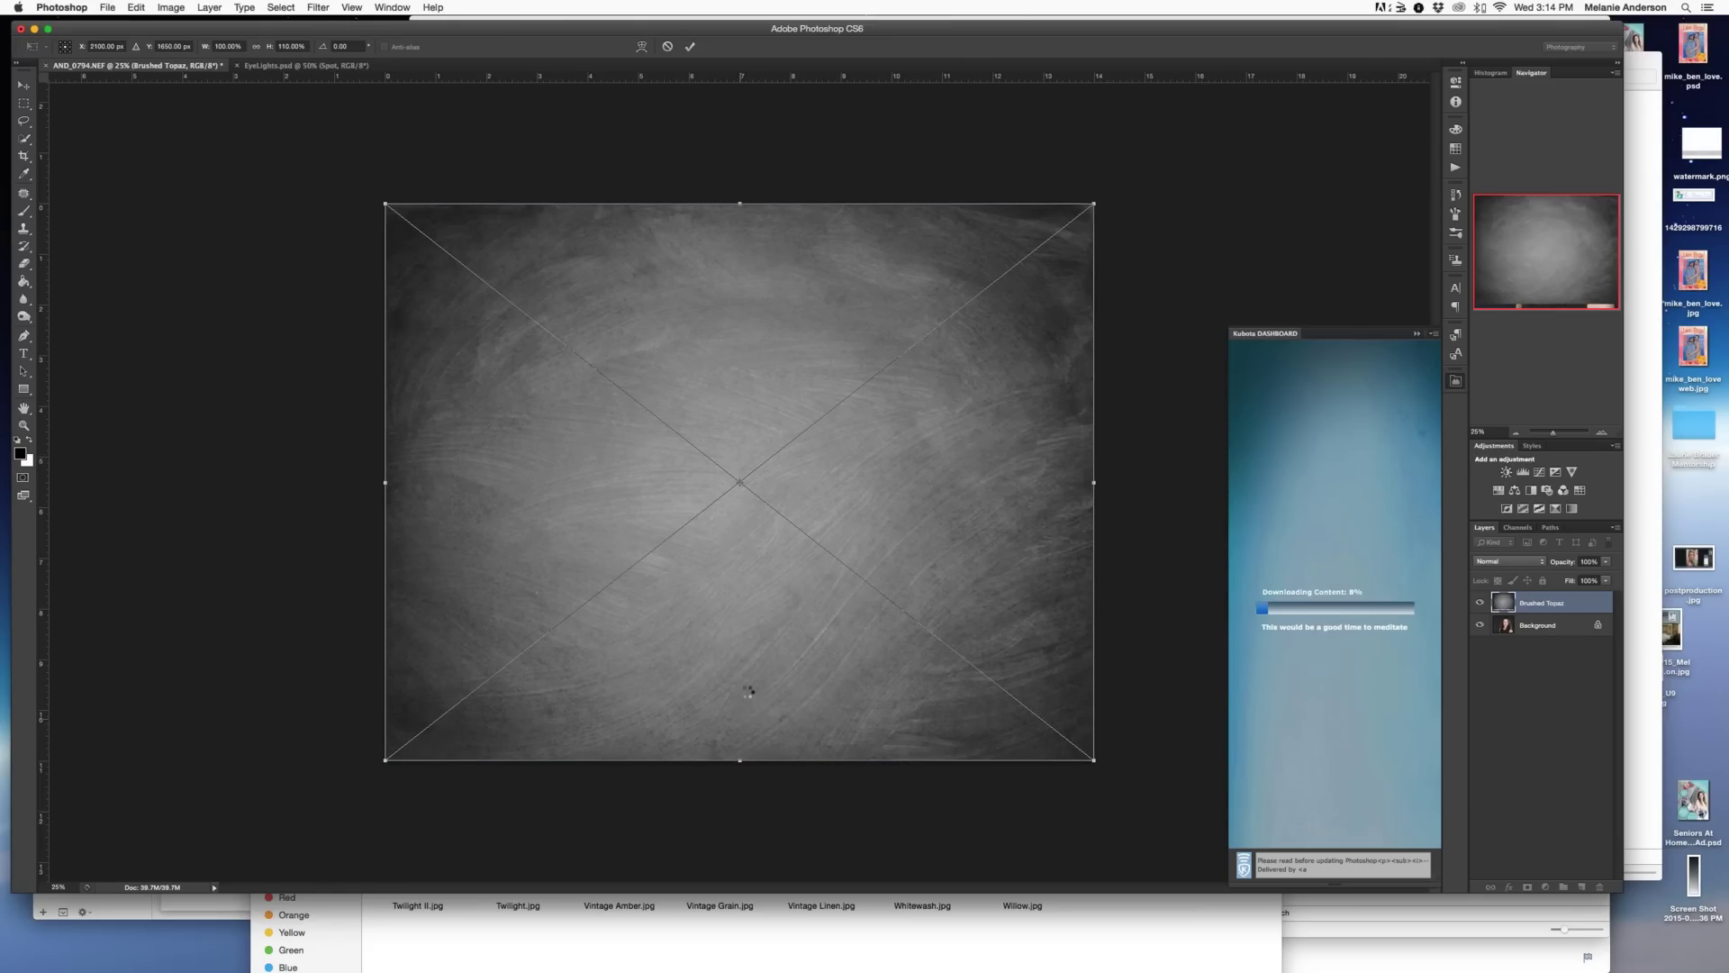
{"action": "key", "text": "Return"}
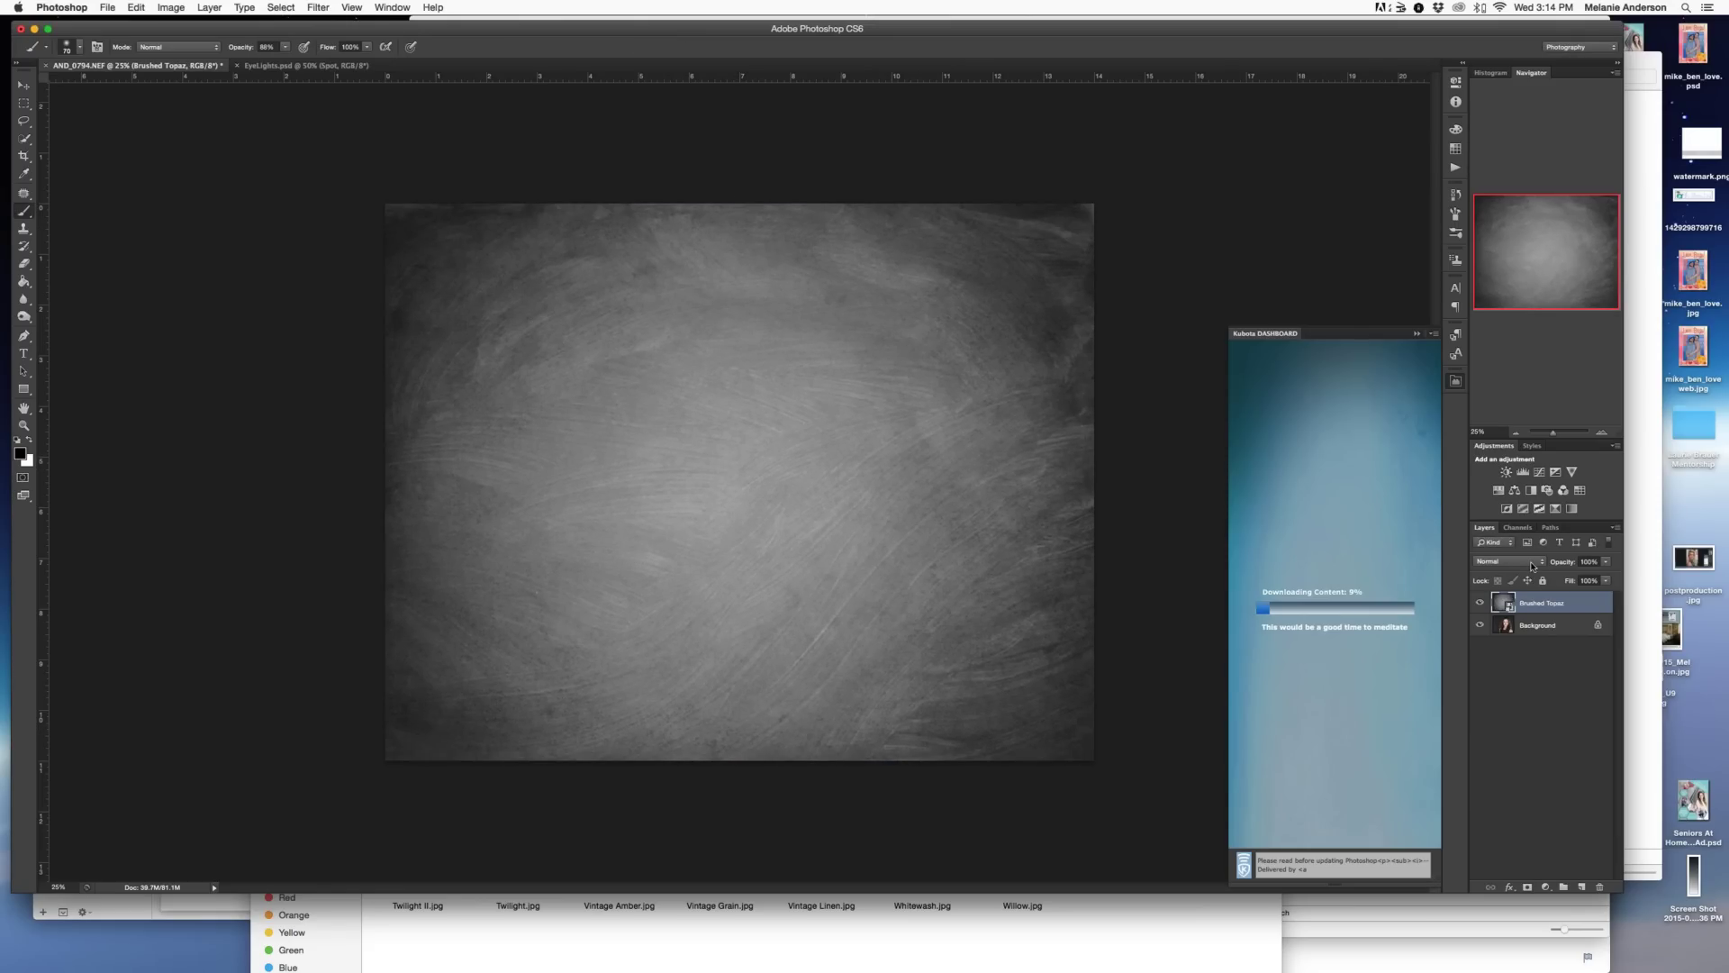
{"action": "left_click", "coordinate": [1530, 561]}
{"action": "left_click", "coordinate": [1512, 699]}
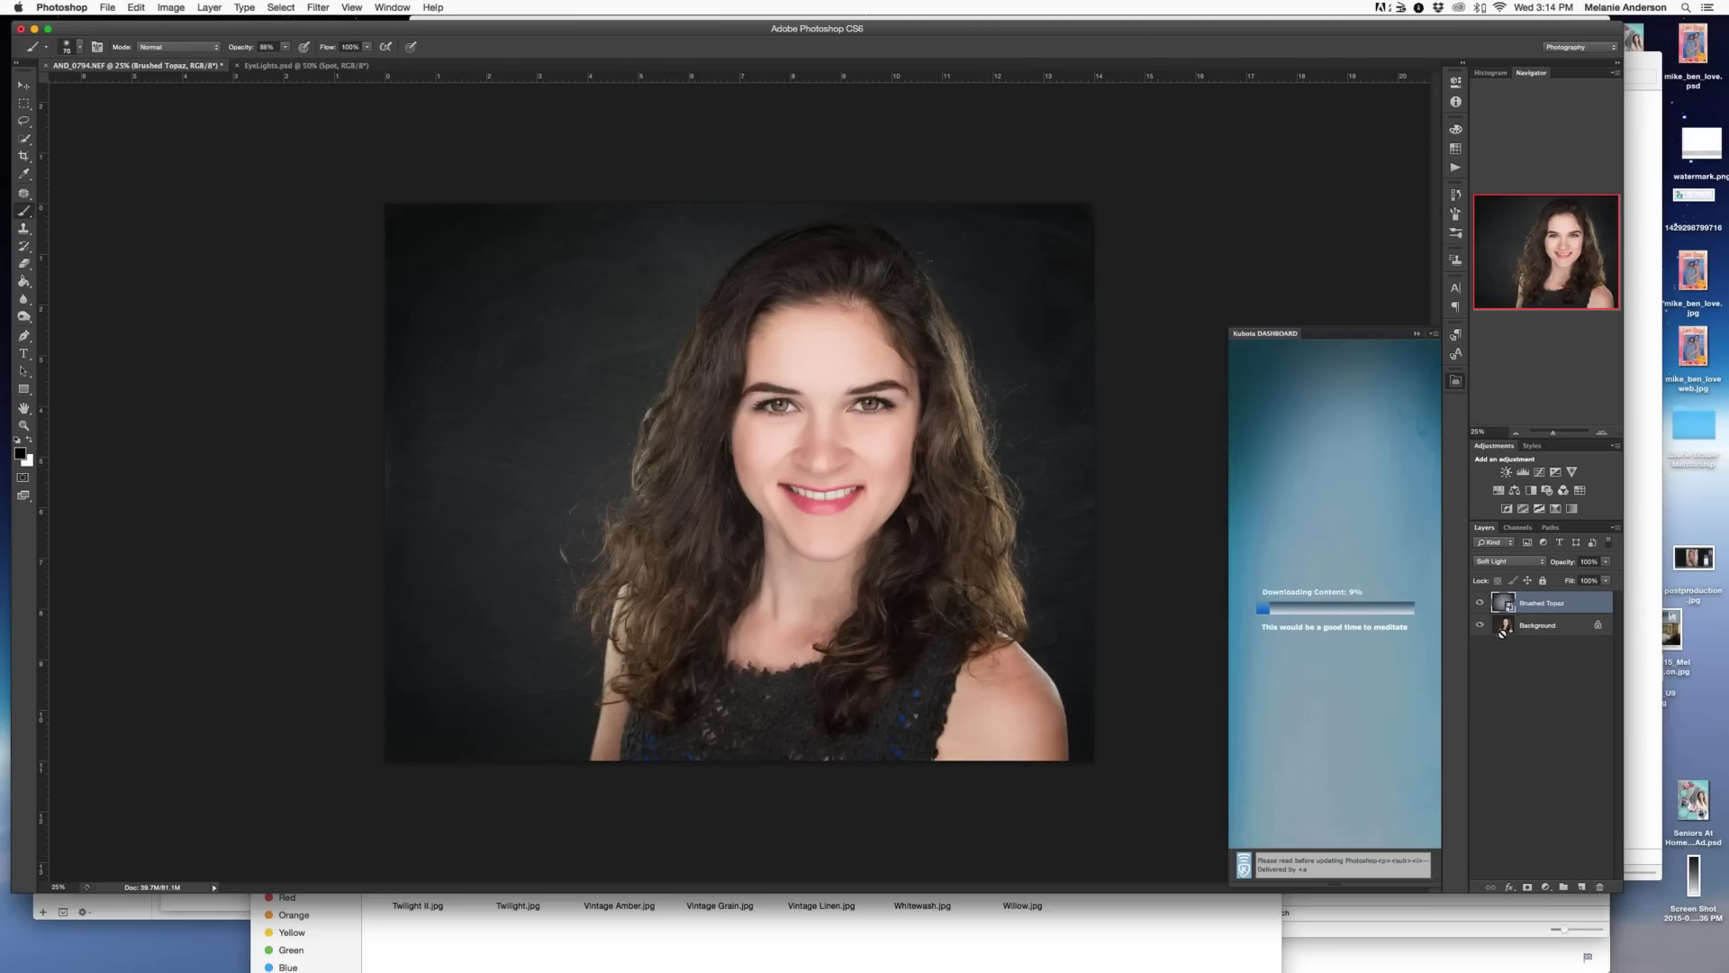
- Add a layer mask to the Brushed Topaz layer and paint the texture off the woman with a large black brush
{"action": "left_click", "coordinate": [1527, 887]}
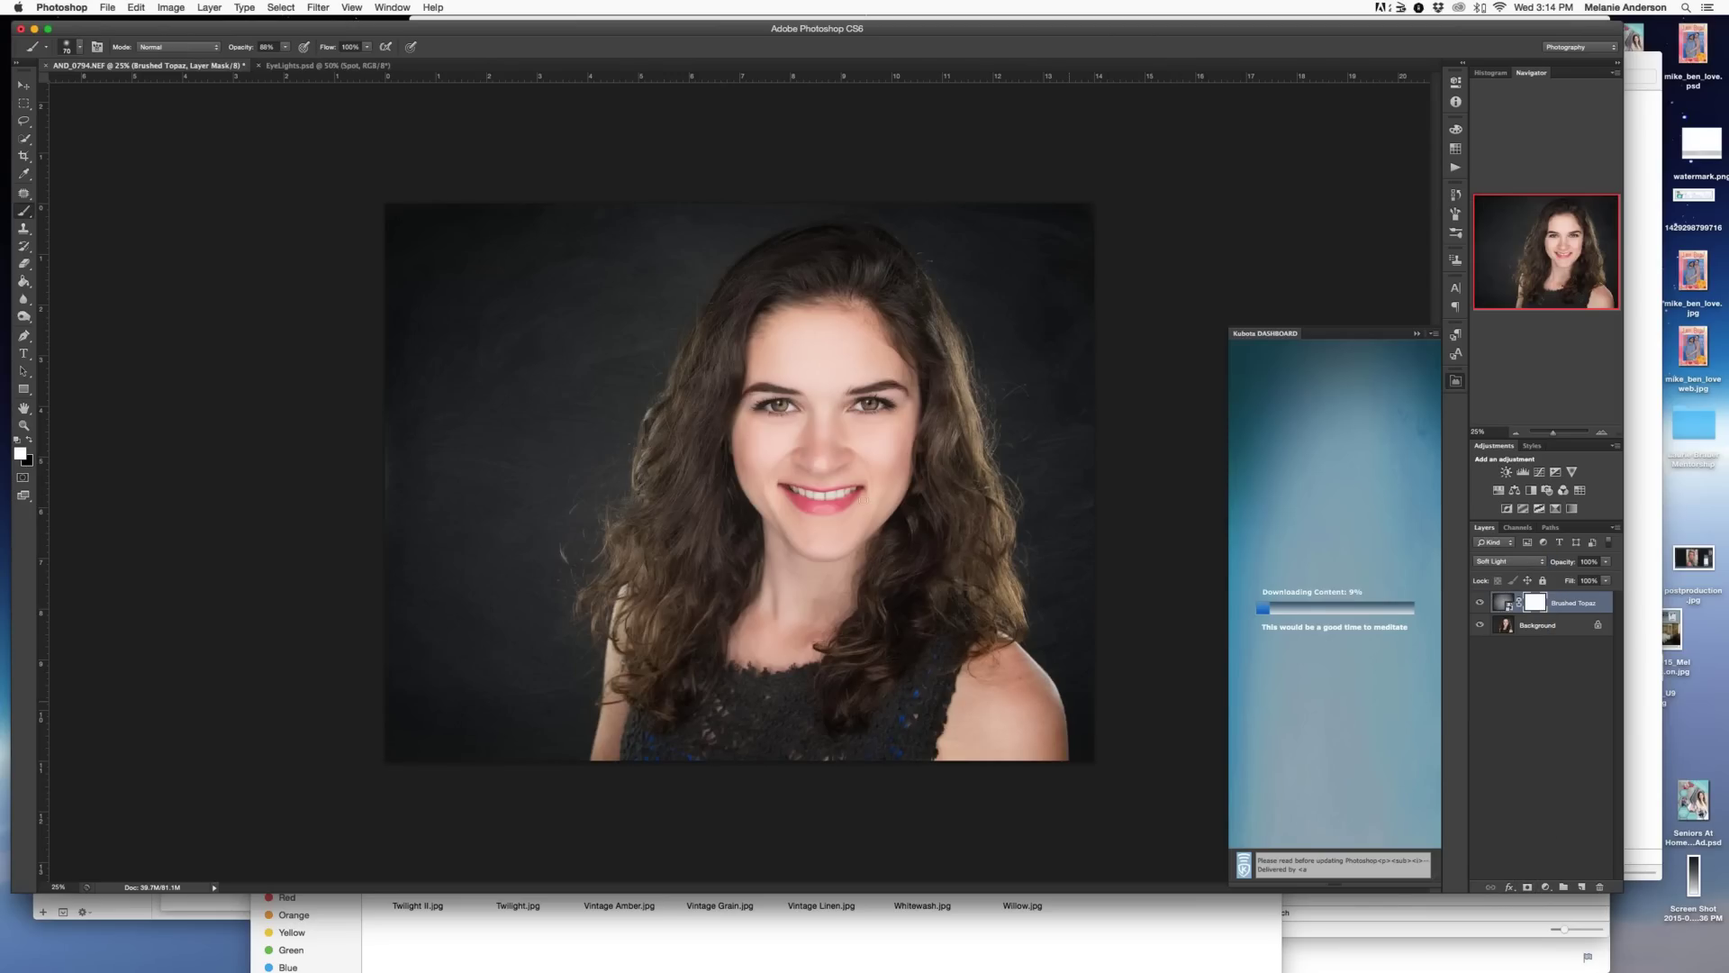
{"action": "key", "text": "bracketright"}
{"action": "key", "text": "bracketright"}
{"action": "key", "text": "bracketright"}
{"action": "key", "text": "bracketright"}
{"action": "key", "text": "bracketright"}
{"action": "key", "text": "bracketright"}
{"action": "key", "text": "bracketright"}
{"action": "key", "text": "bracketright"}
{"action": "key", "text": "bracketright"}
{"action": "key", "text": "bracketright"}
{"action": "key", "text": "bracketright"}
{"action": "key", "text": "bracketright"}
{"action": "key", "text": "bracketright"}
{"action": "key", "text": "bracketright"}
{"action": "key", "text": "bracketright"}
{"action": "key", "text": "bracketright"}
{"action": "key", "text": "x"}
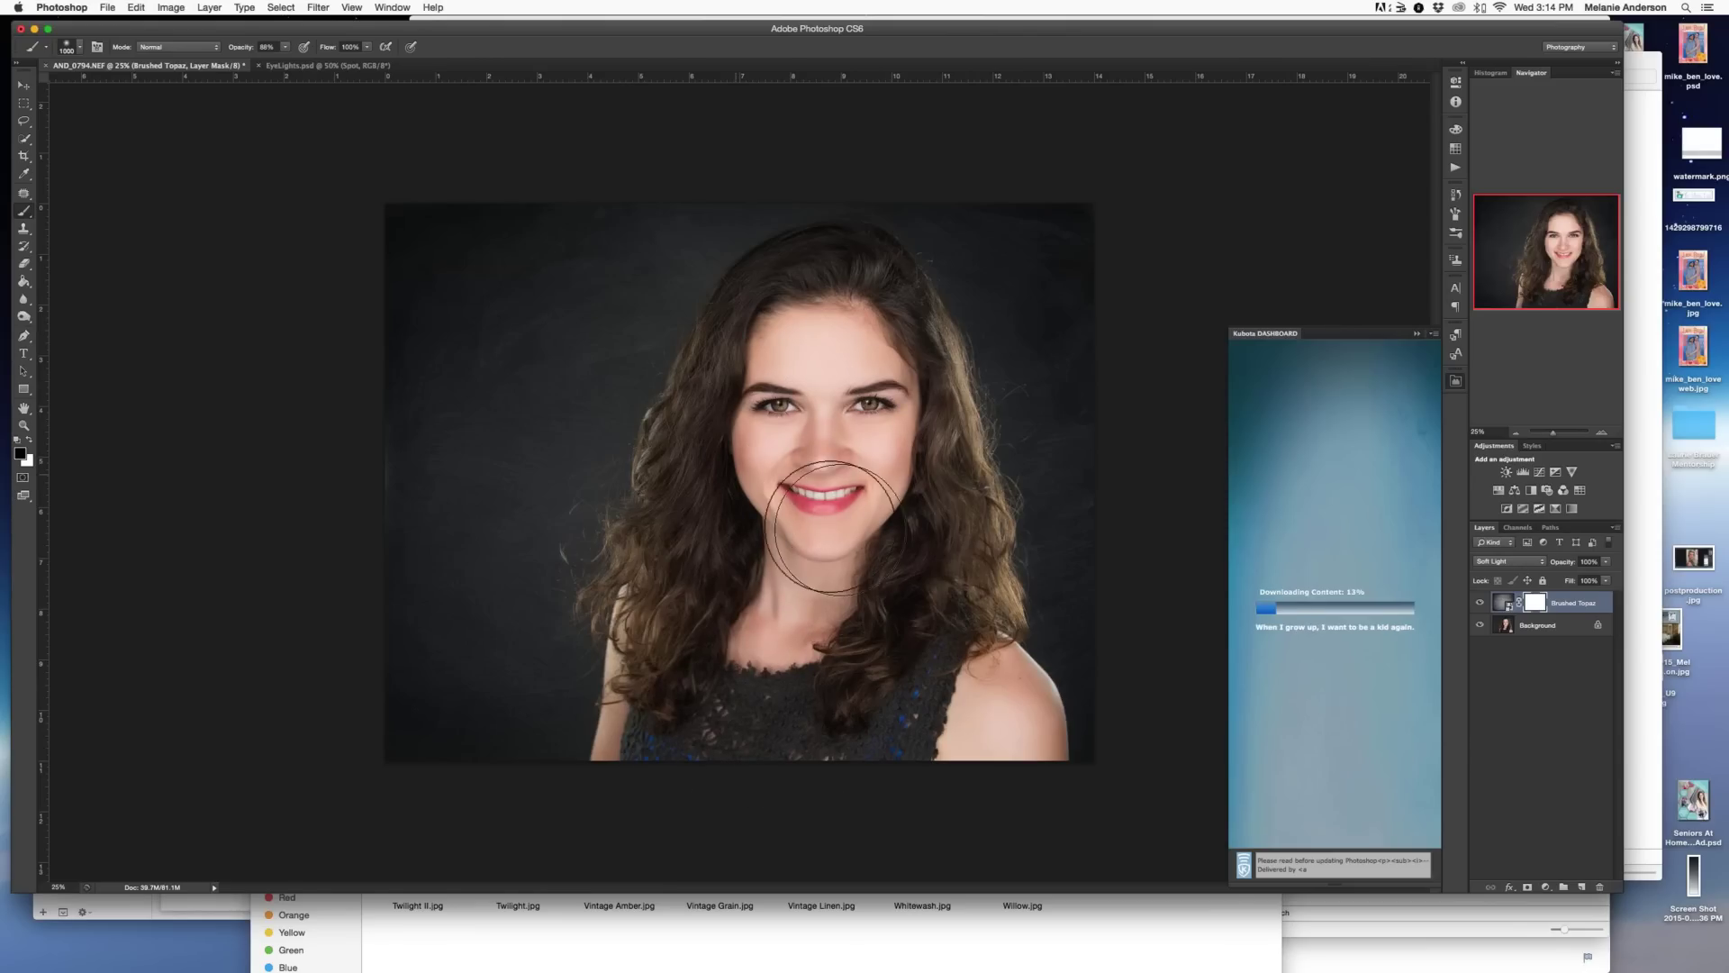
{"action": "key", "text": "super+i"}
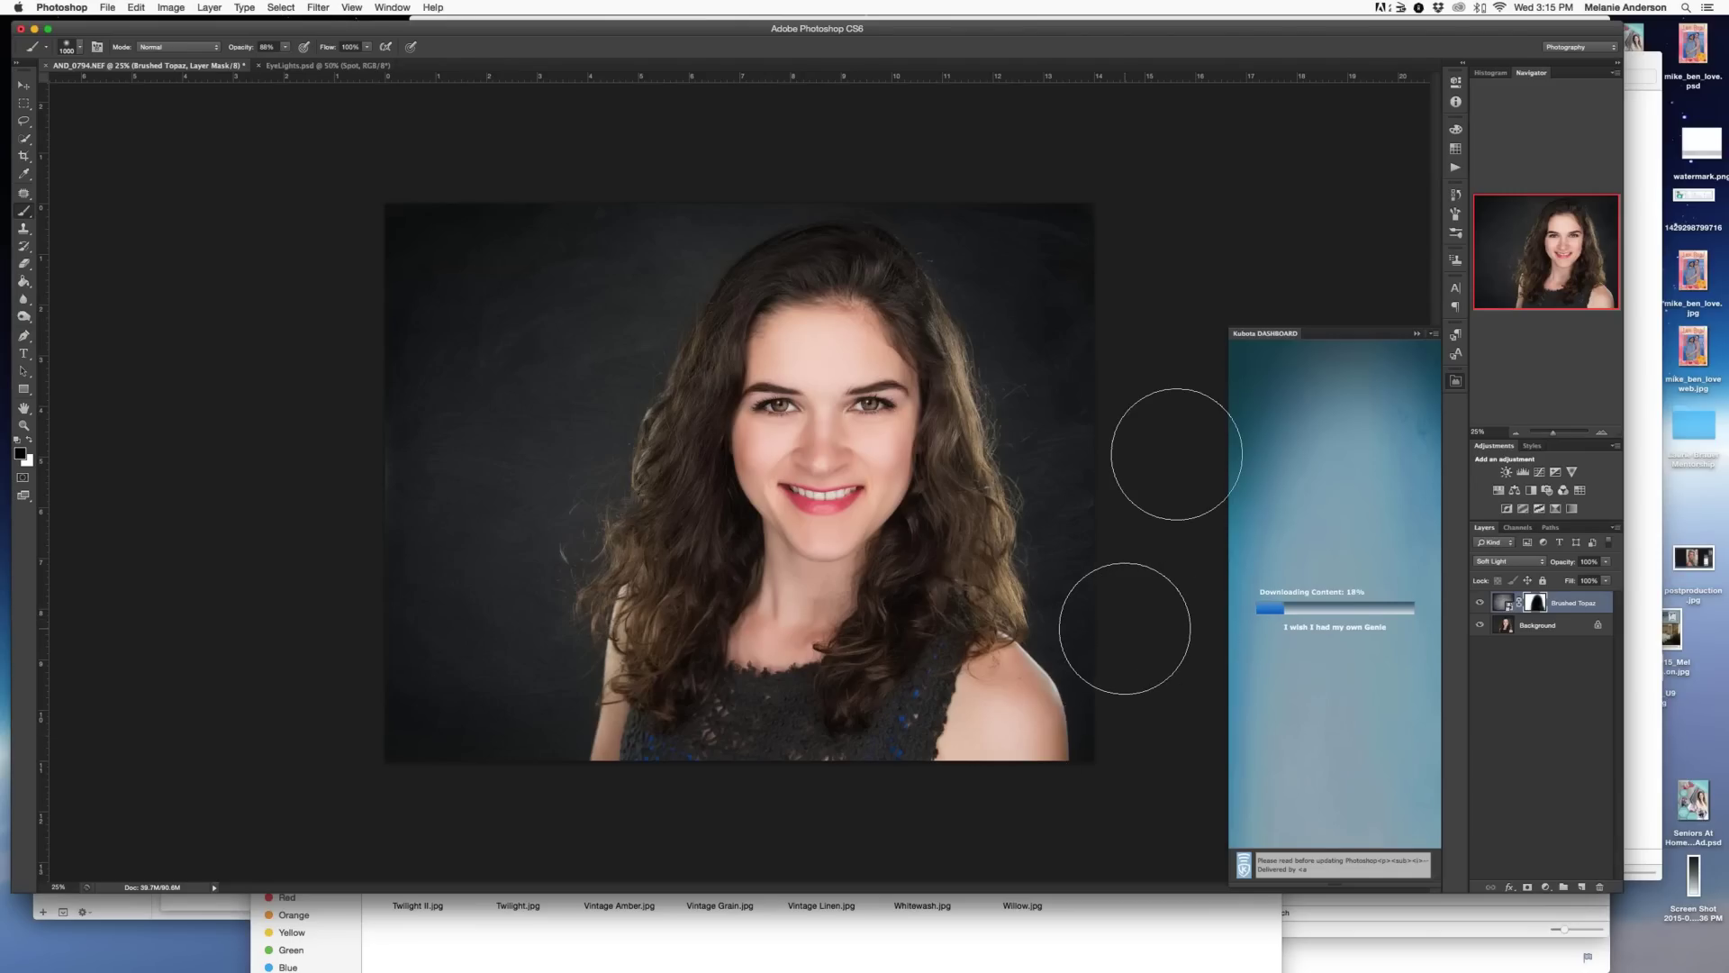
- Flatten the textured portrait and duplicate the background layer
{"action": "left_click", "coordinate": [1417, 334]}
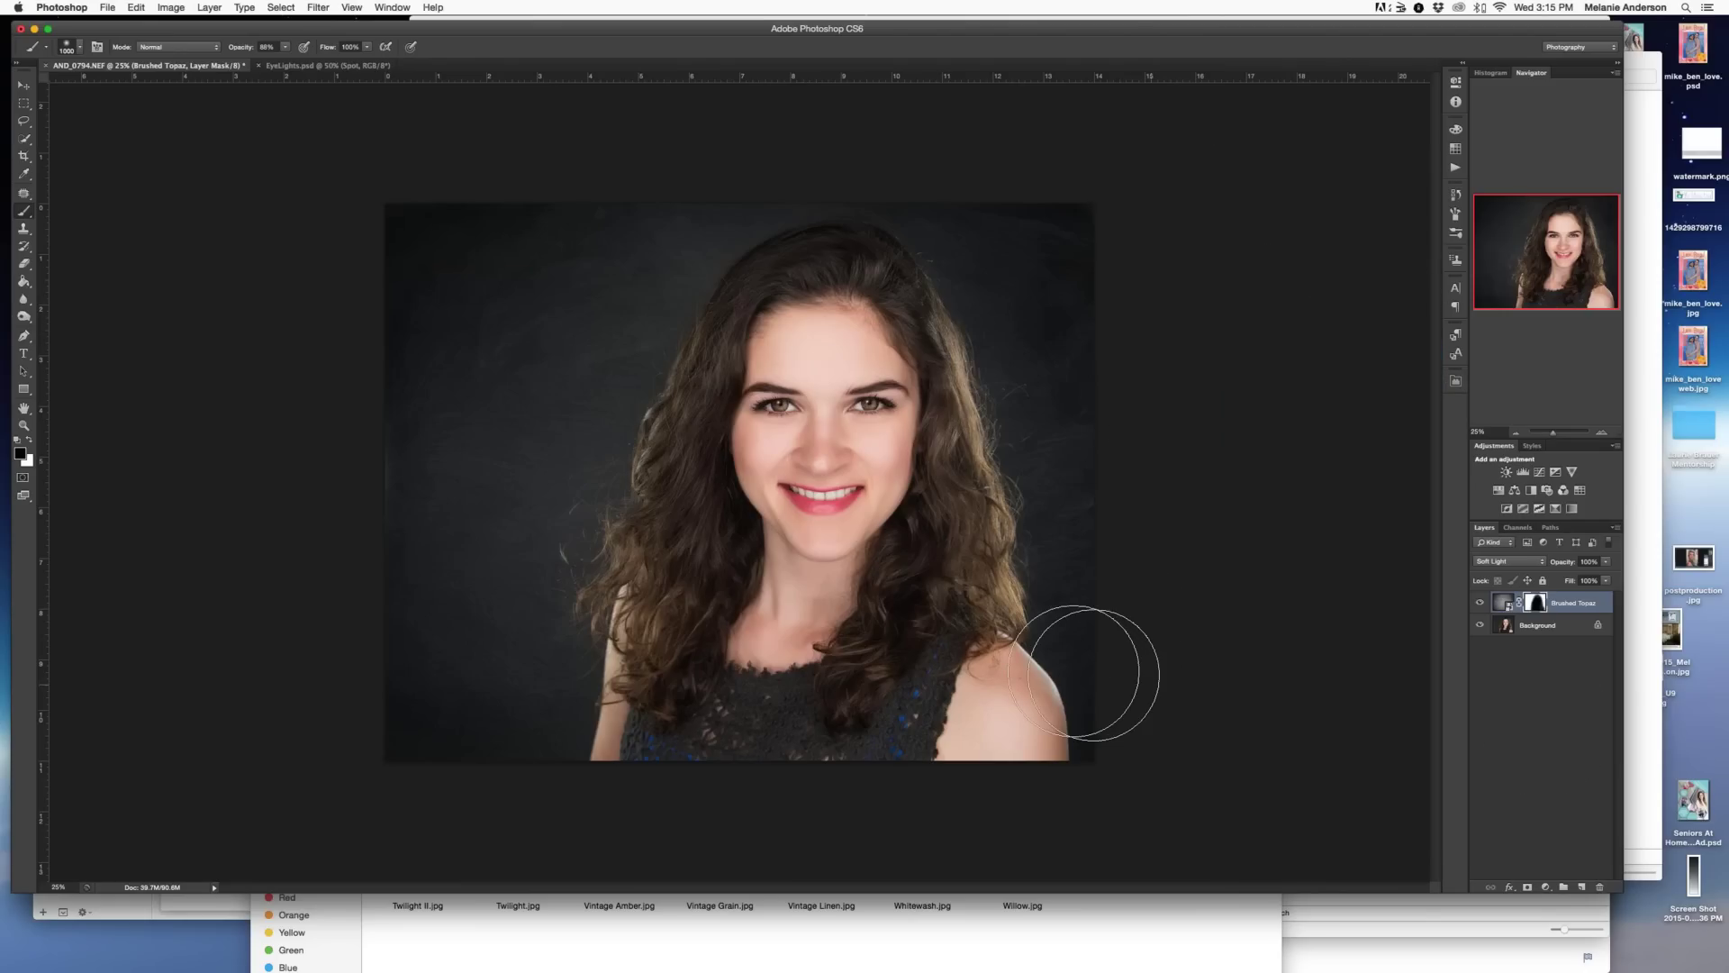
{"action": "key", "text": "super+alt+shift+e"}
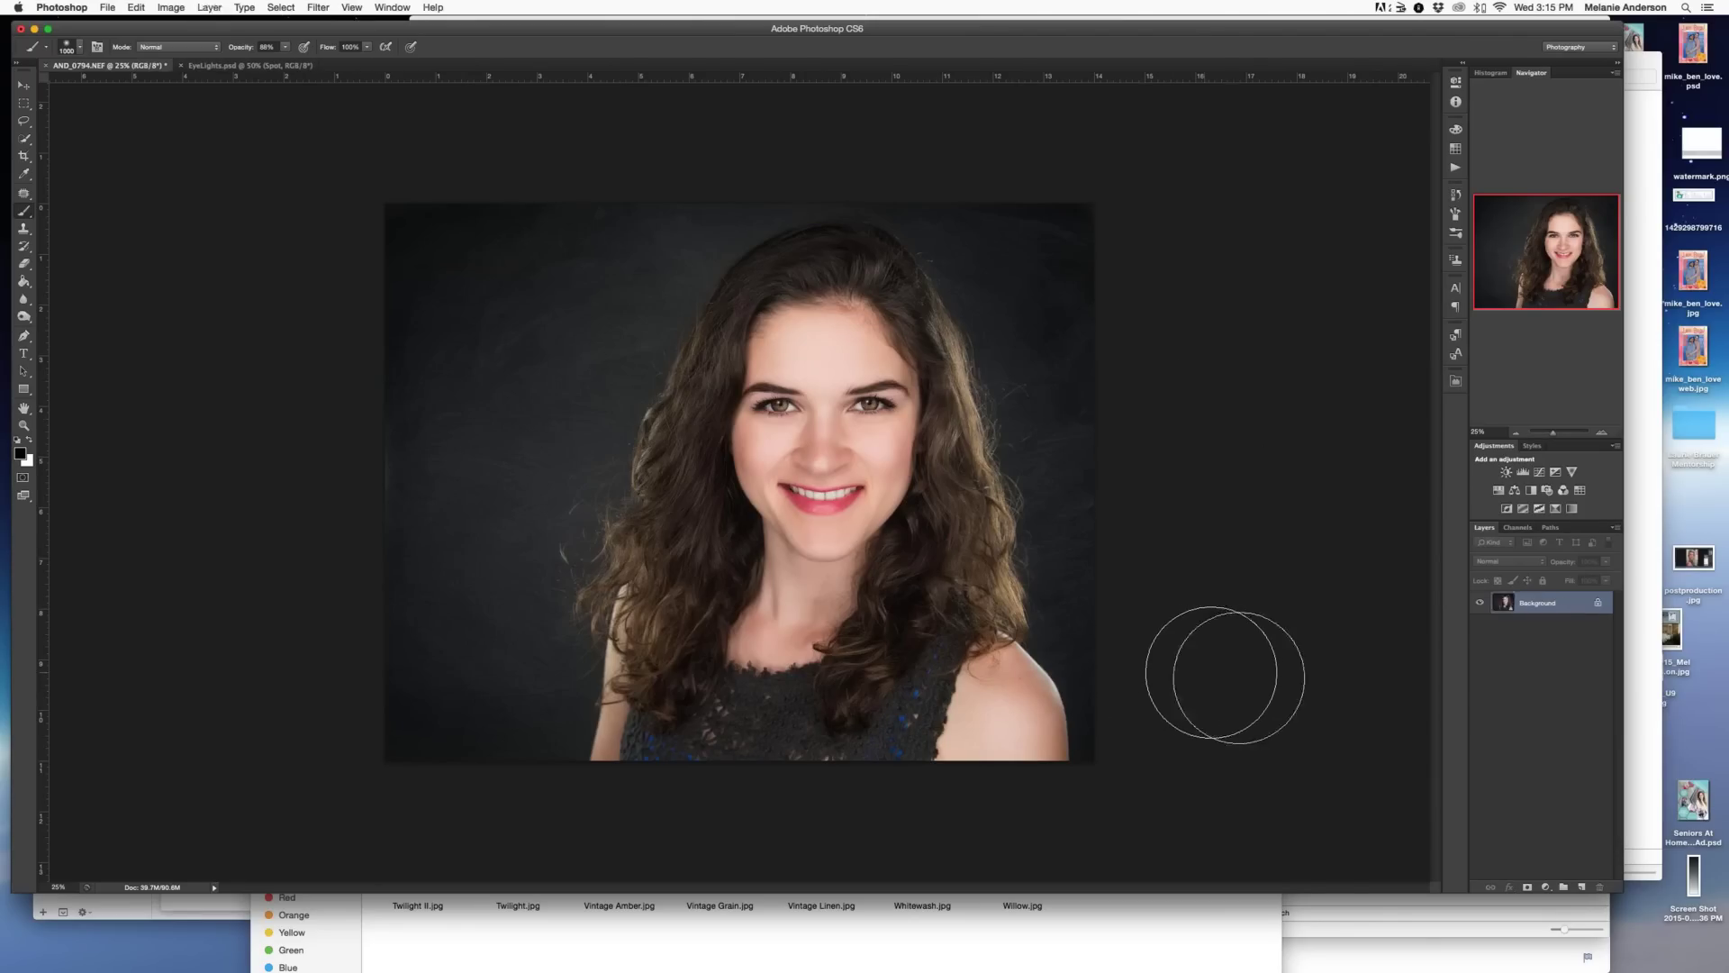
{"action": "key", "text": "super+j"}
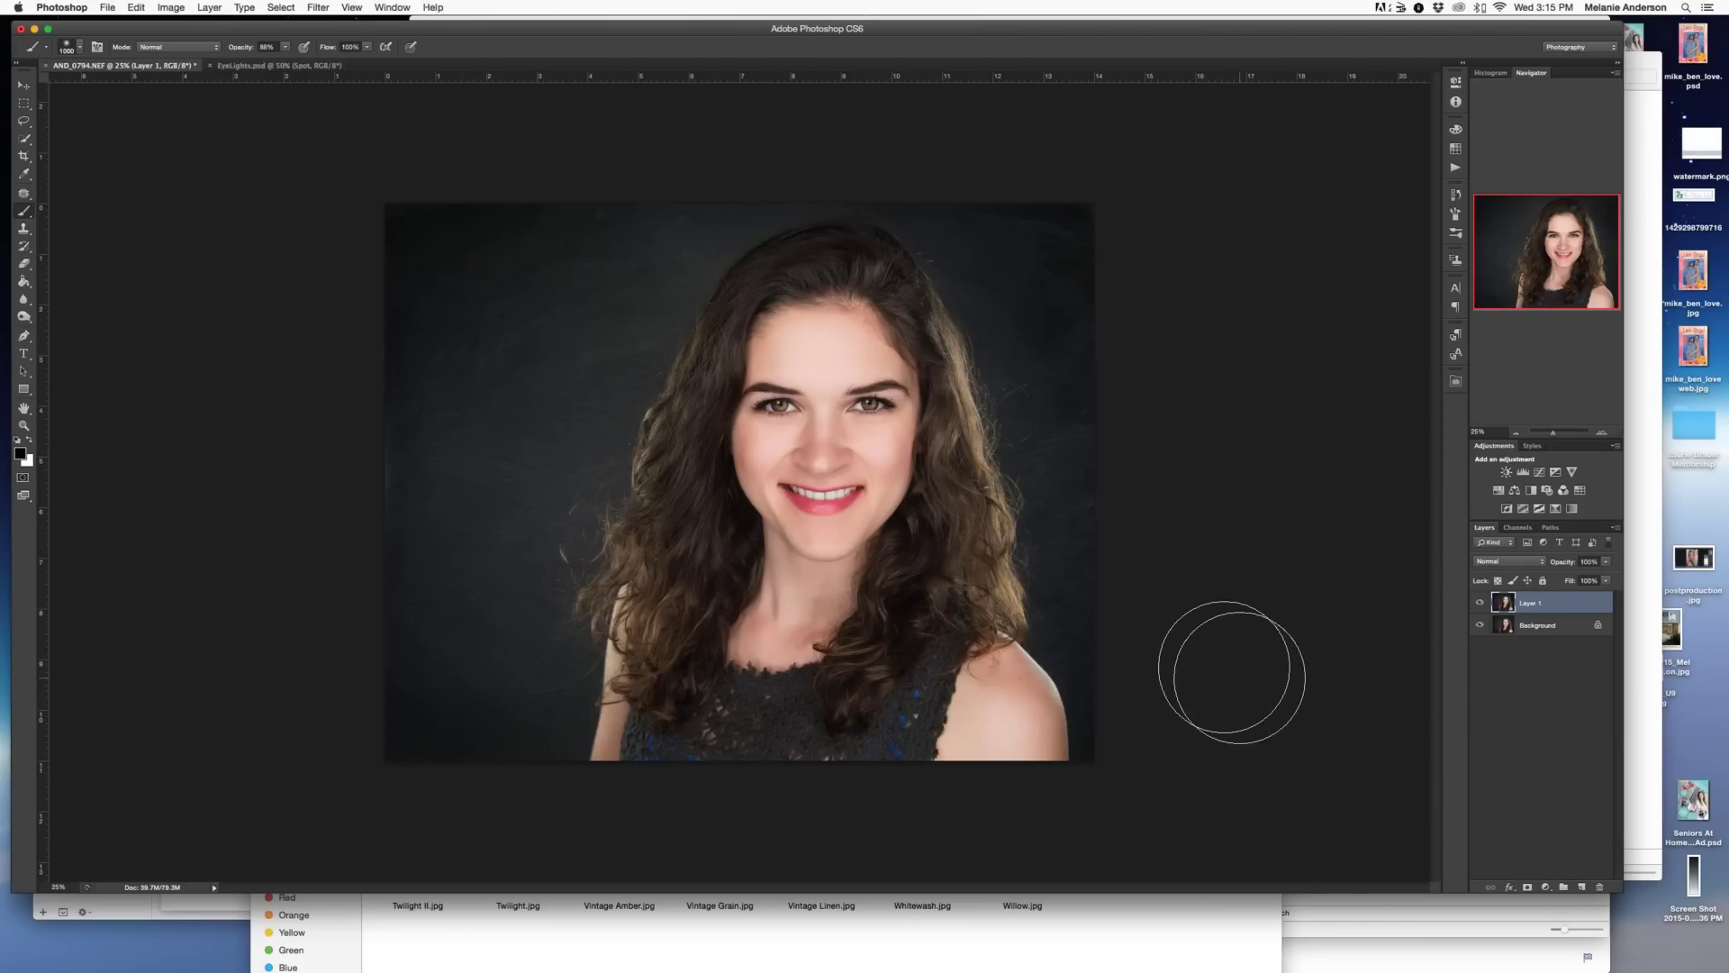
- Apply a High Pass filter with a 5.4-pixel radius to the duplicate layer and set its blend mode to Soft Light
{"action": "left_click", "coordinate": [318, 7]}
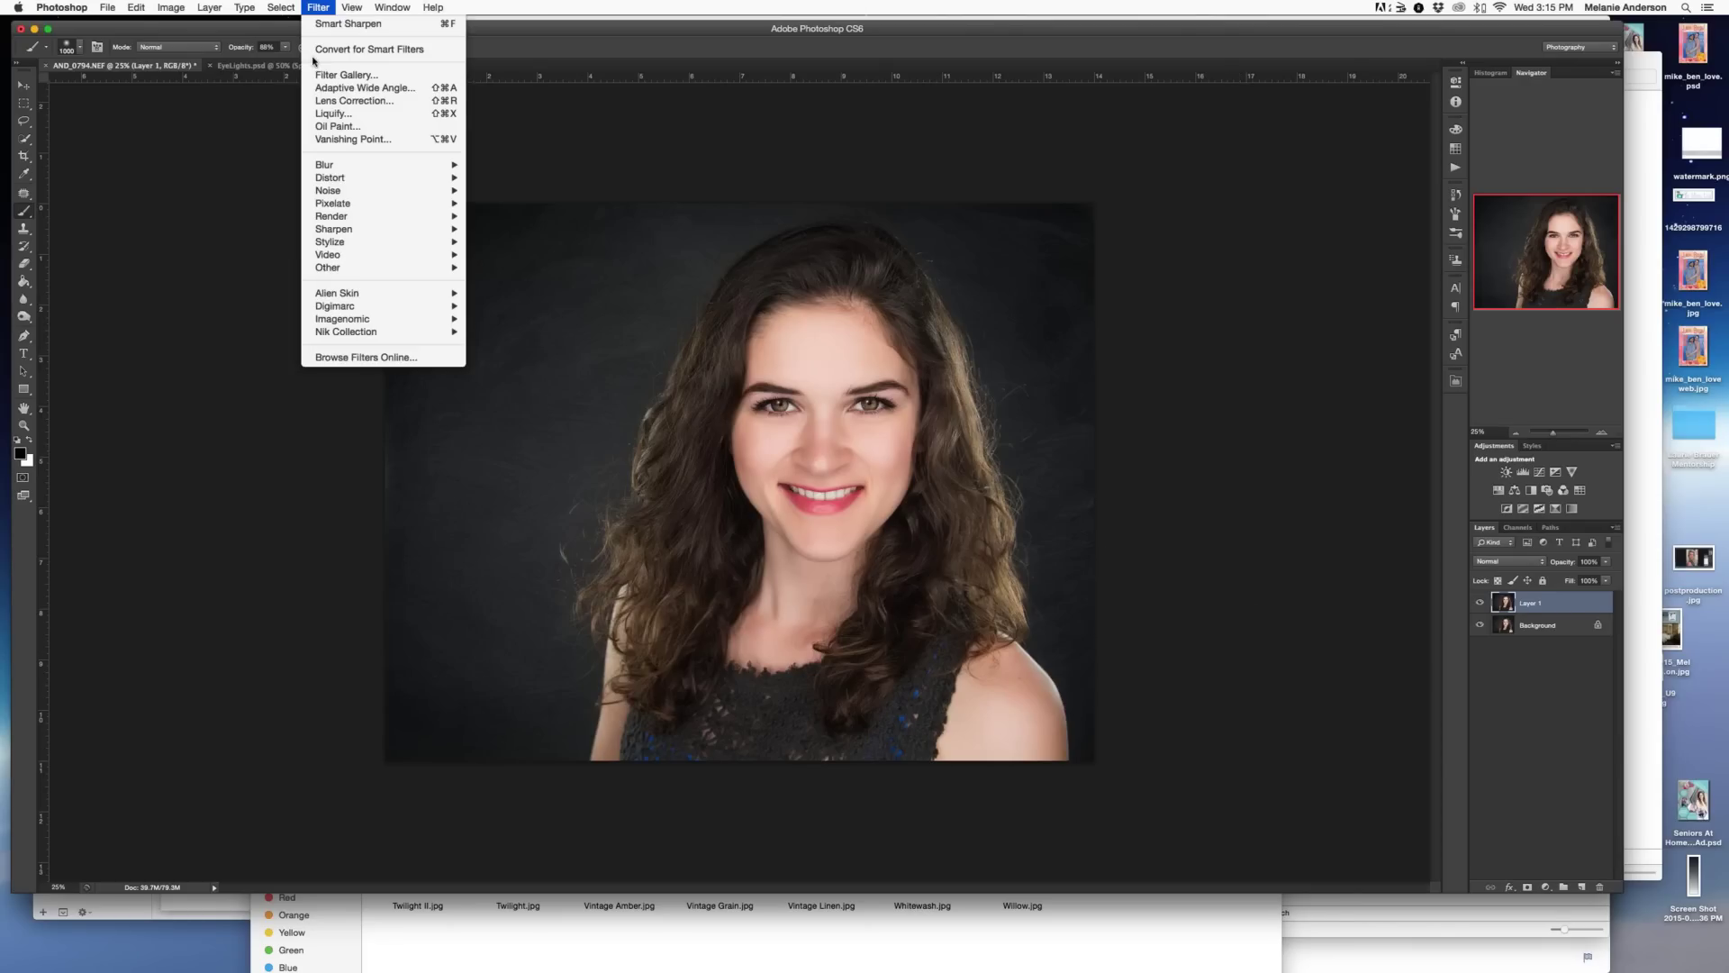
{"action": "mouse_move", "coordinate": [373, 272]}
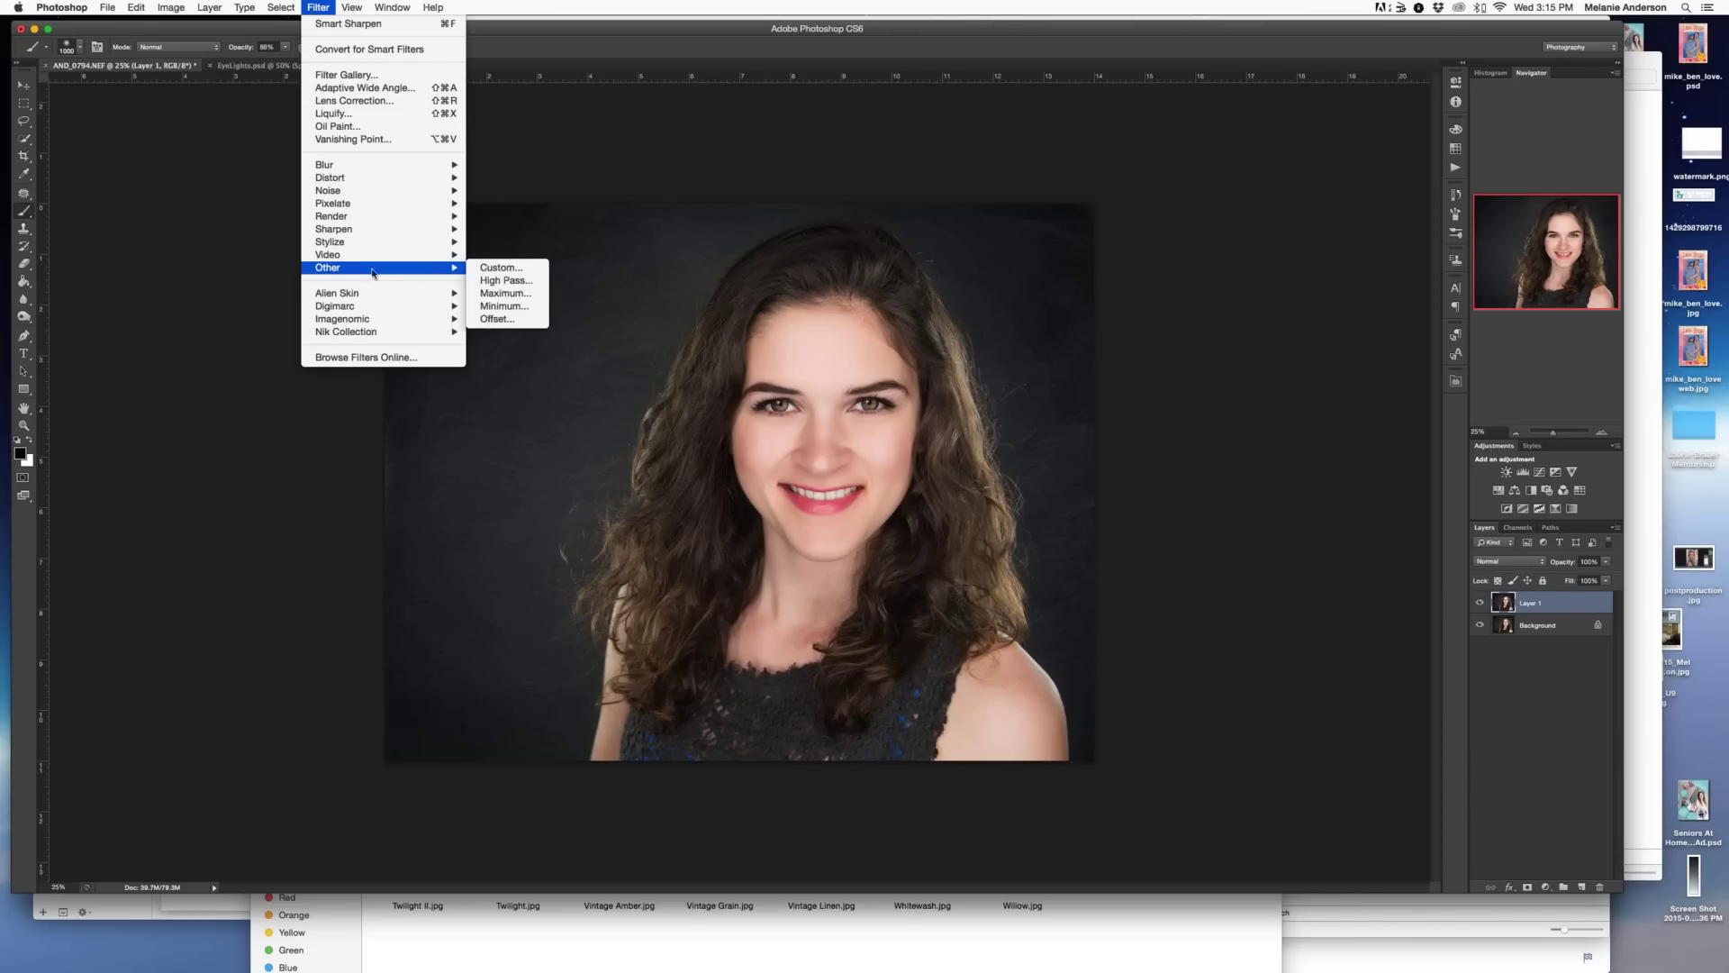
{"action": "left_click", "coordinate": [503, 281]}
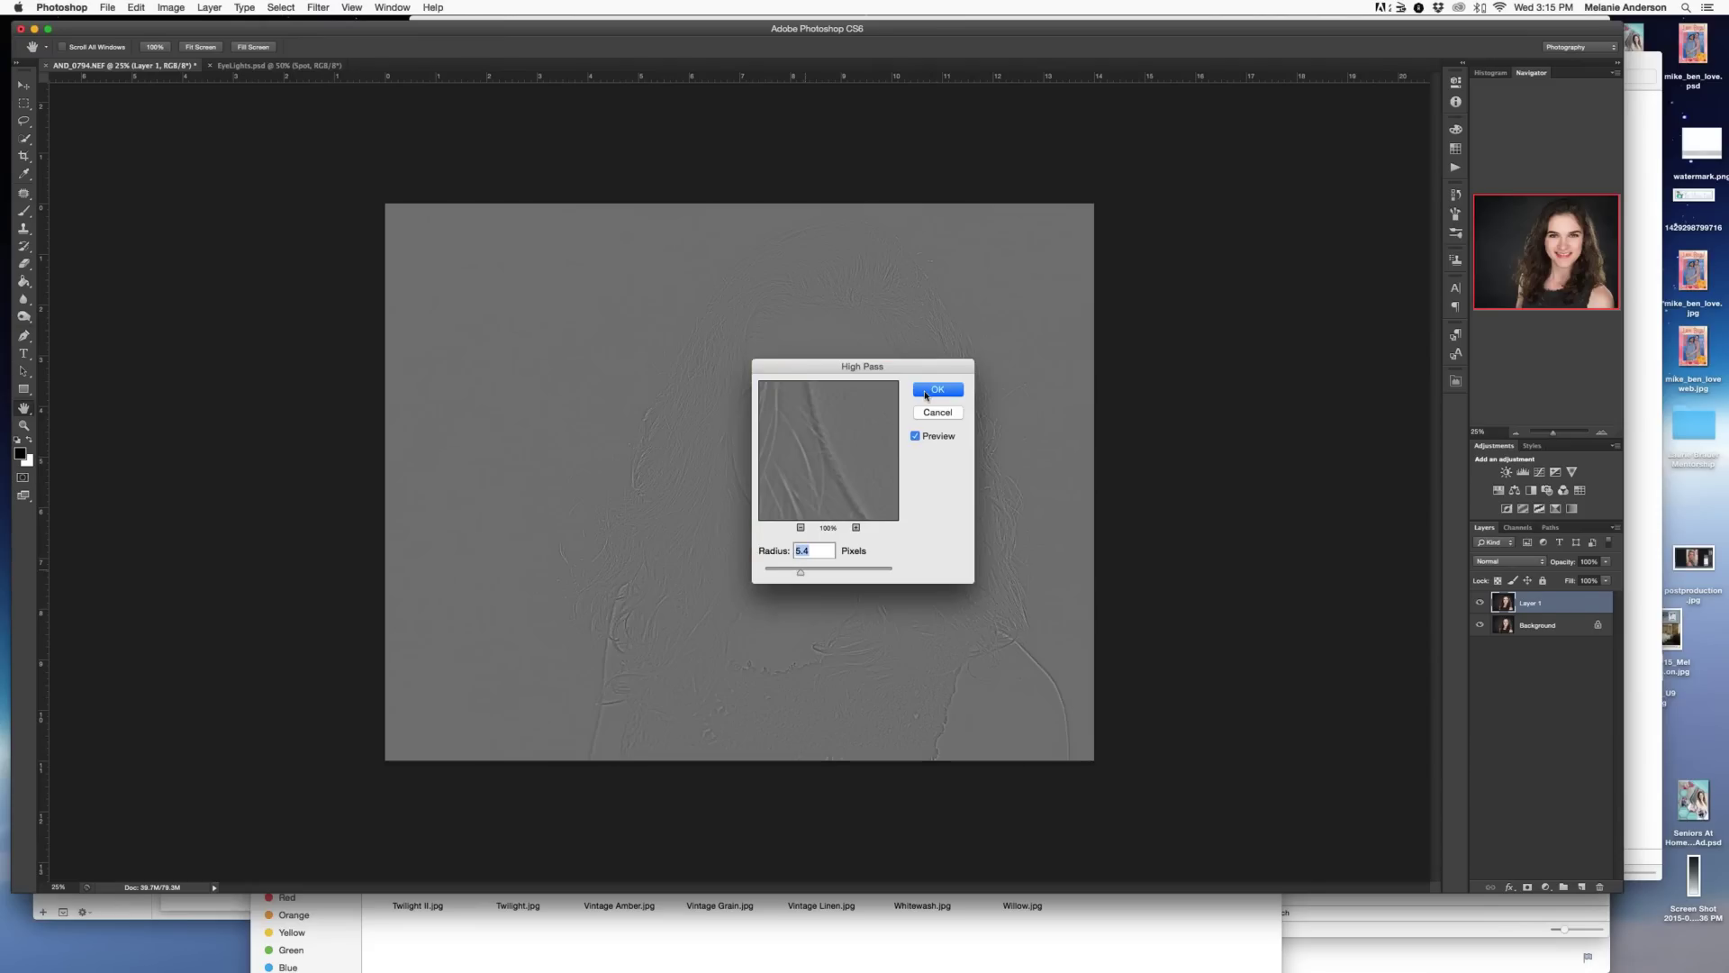
{"action": "left_click", "coordinate": [928, 390]}
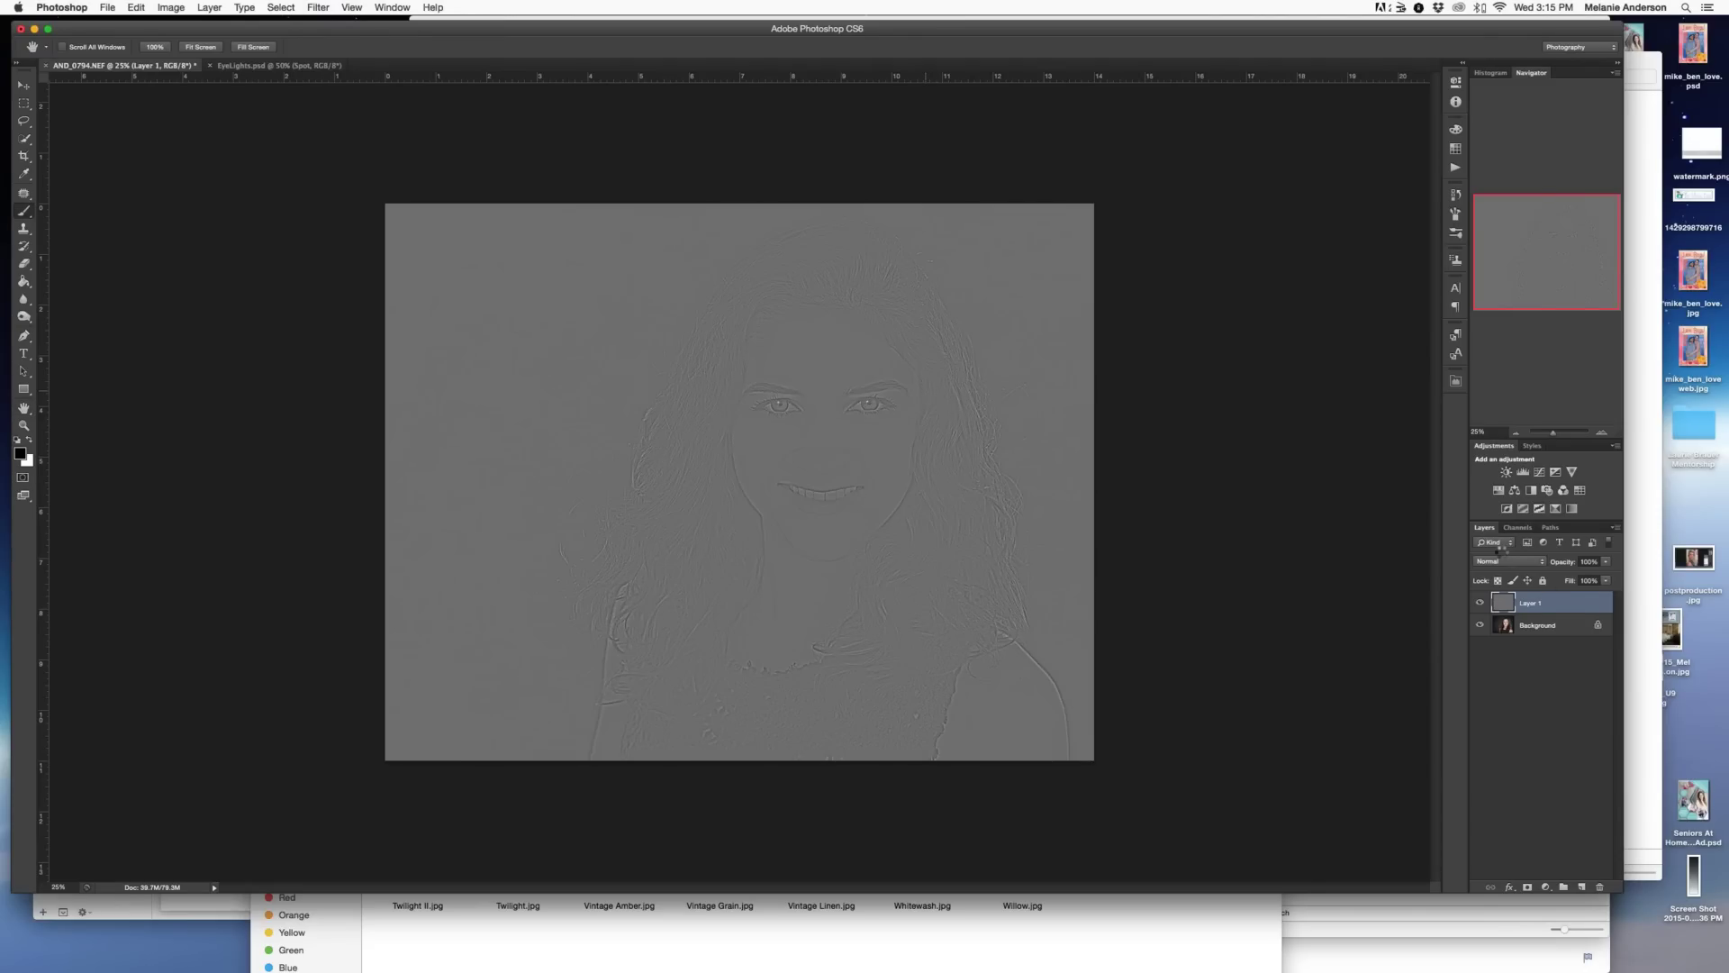
{"action": "left_click", "coordinate": [1508, 561]}
{"action": "left_click", "coordinate": [1499, 700]}
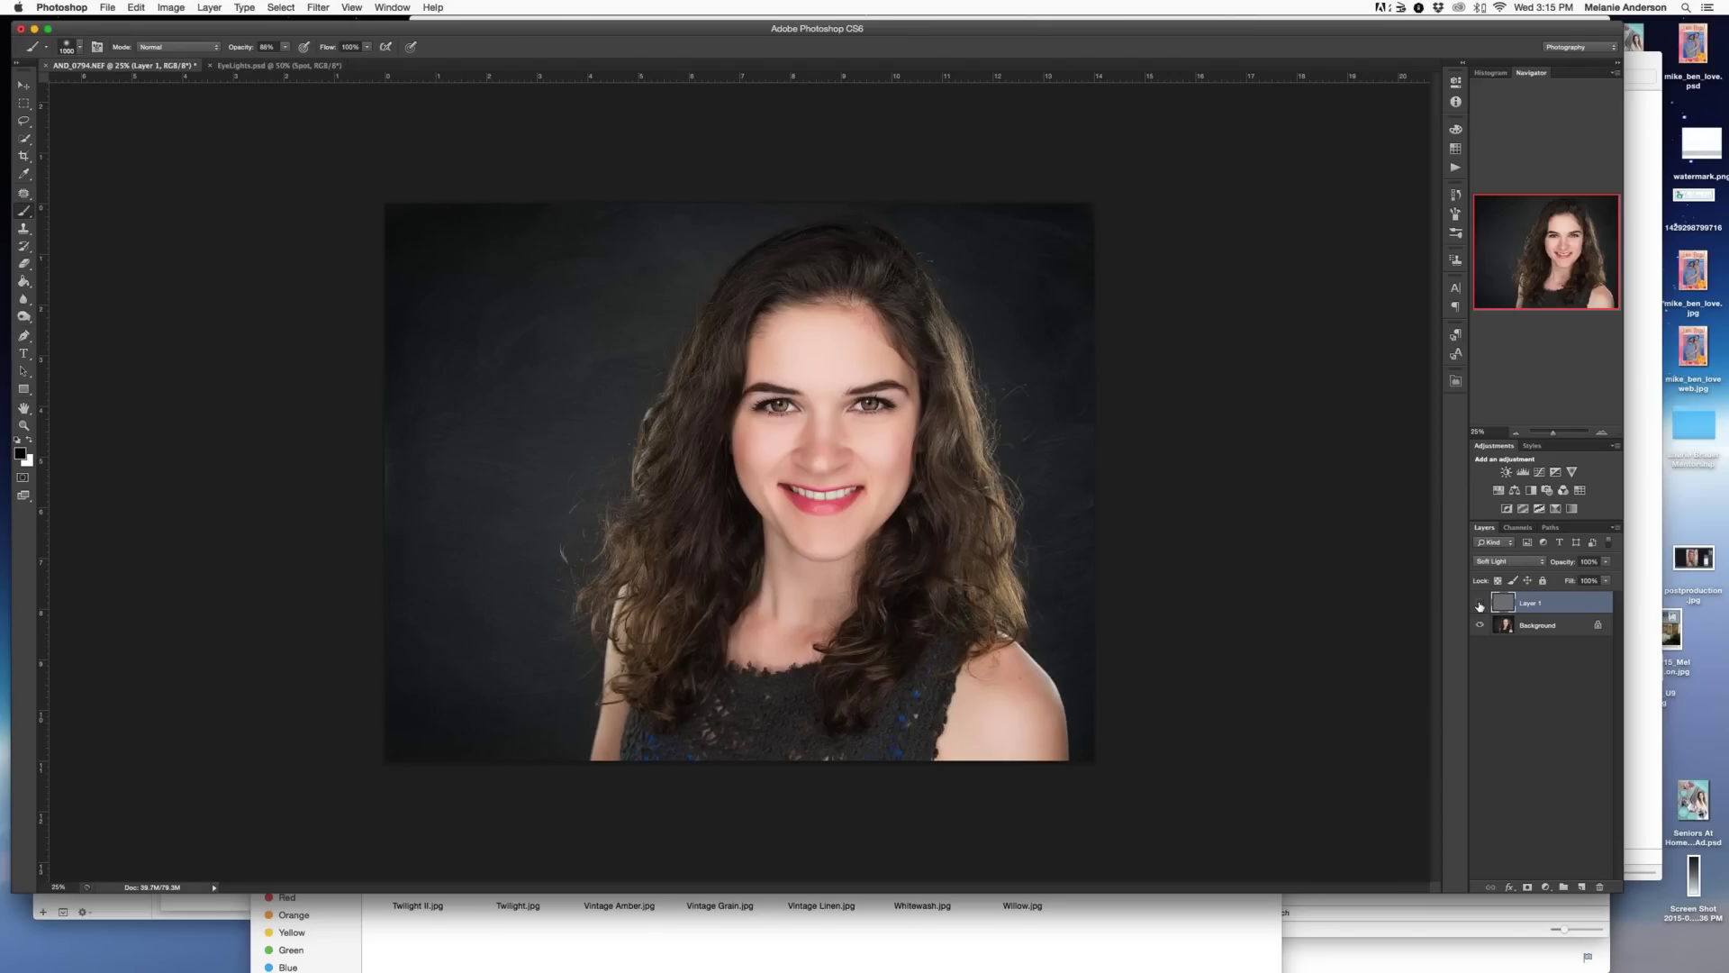
- Compare the portrait with and without the High Pass sharpening layer, and flatten the image
{"action": "left_click", "coordinate": [1479, 603]}
{"action": "left_click", "coordinate": [1479, 603]}
{"action": "key", "text": "super+shift+n"}
{"action": "key", "text": "super+e"}
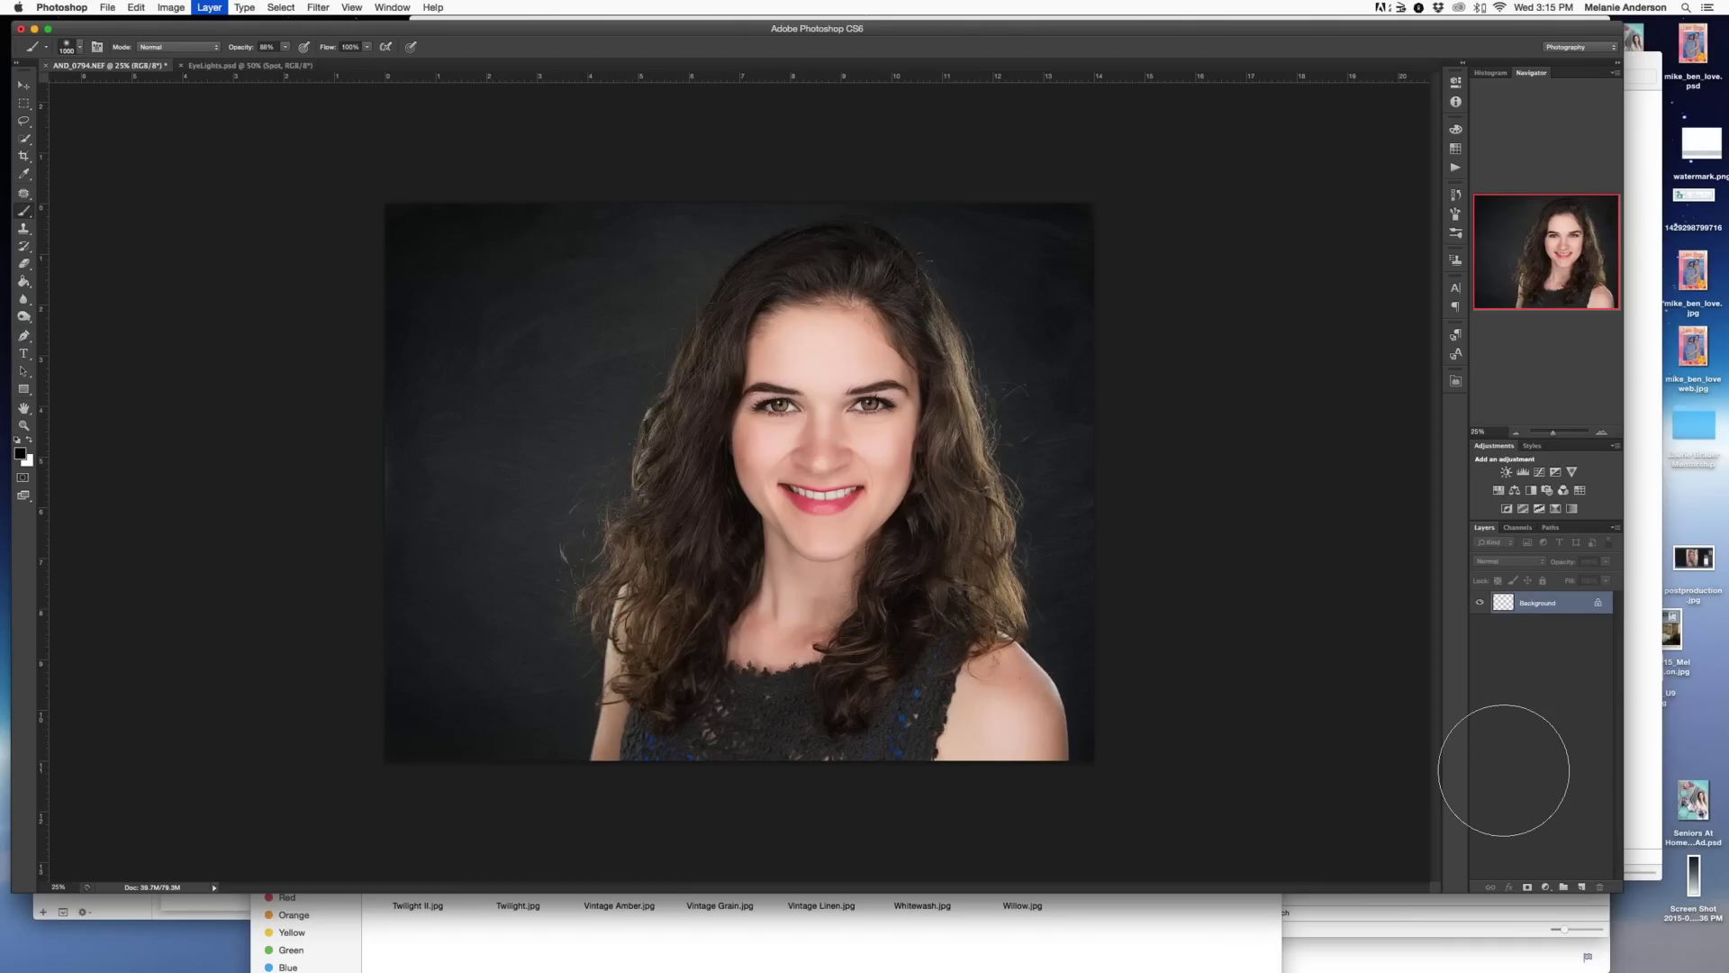
- Darken the outer edges of the portrait's background using the Burn tool with a large brush and the Midtones range
{"action": "left_click", "coordinate": [26, 319]}
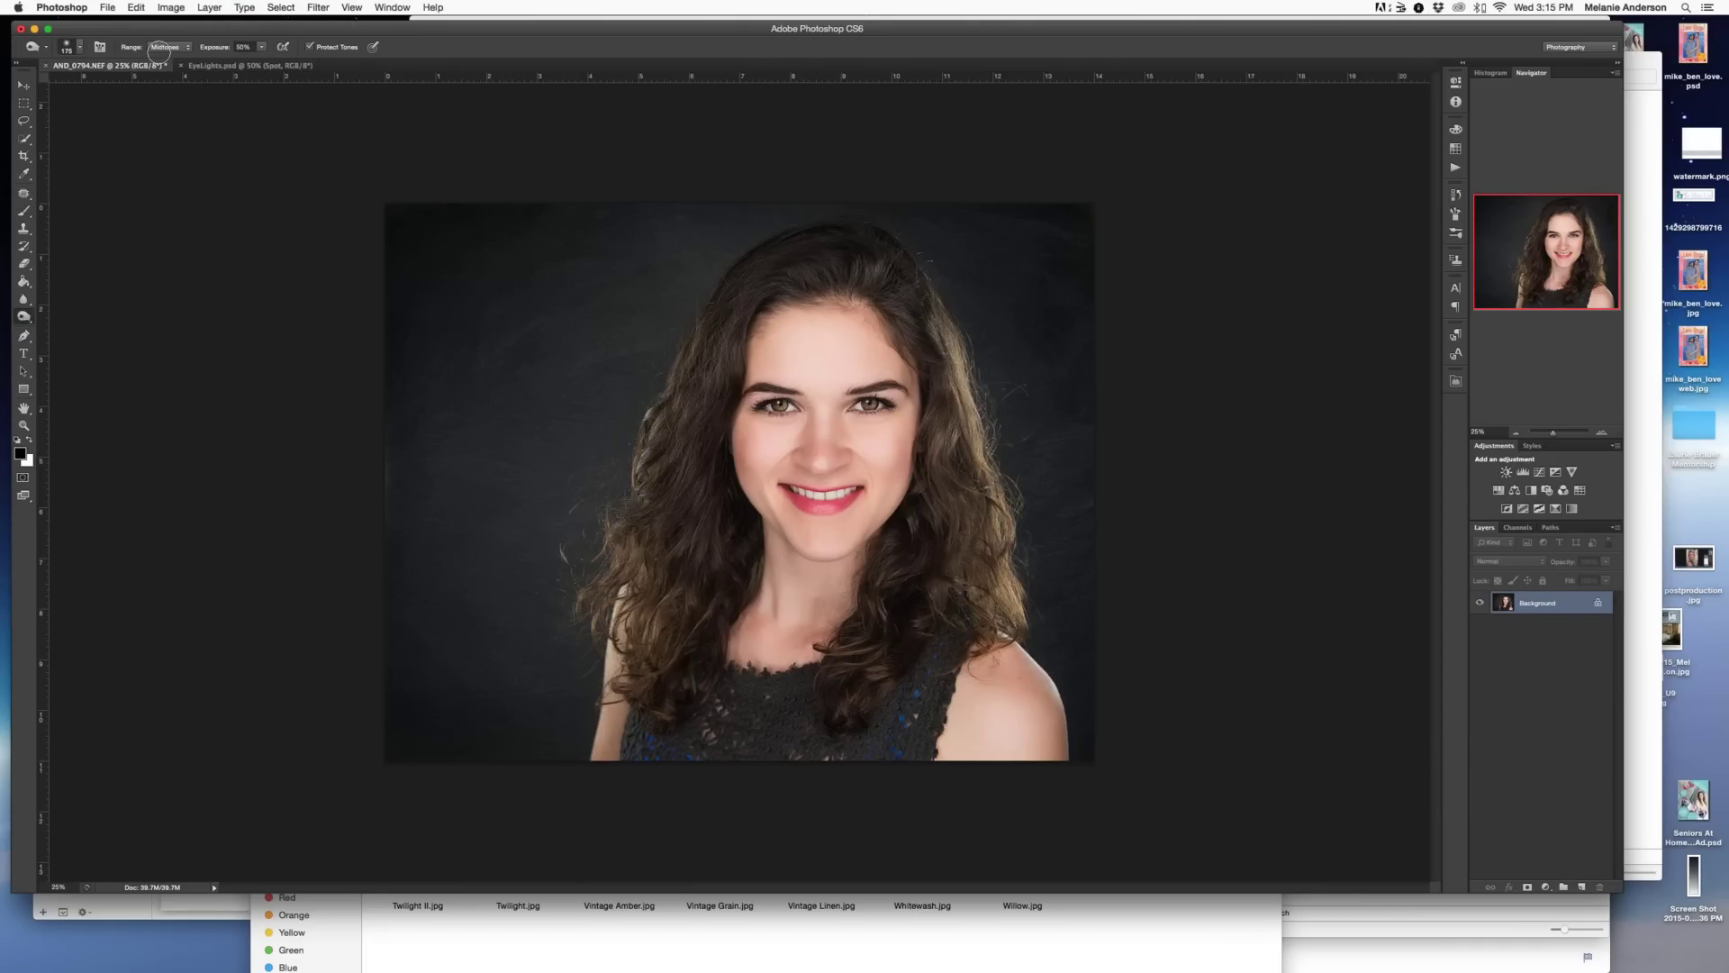
{"action": "key", "text": "bracketright"}
{"action": "key", "text": "bracketright"}
{"action": "key", "text": "bracketright"}
{"action": "key", "text": "bracketright"}
{"action": "key", "text": "bracketright"}
{"action": "key", "text": "bracketright"}
{"action": "key", "text": "bracketleft"}
{"action": "key", "text": "bracketleft"}
{"action": "key", "text": "bracketleft"}
{"action": "key", "text": "bracketleft"}
{"action": "key", "text": "bracketleft"}
{"action": "key", "text": "bracketright"}
{"action": "key", "text": "bracketright"}
{"action": "key", "text": "bracketright"}
{"action": "key", "text": "bracketright"}
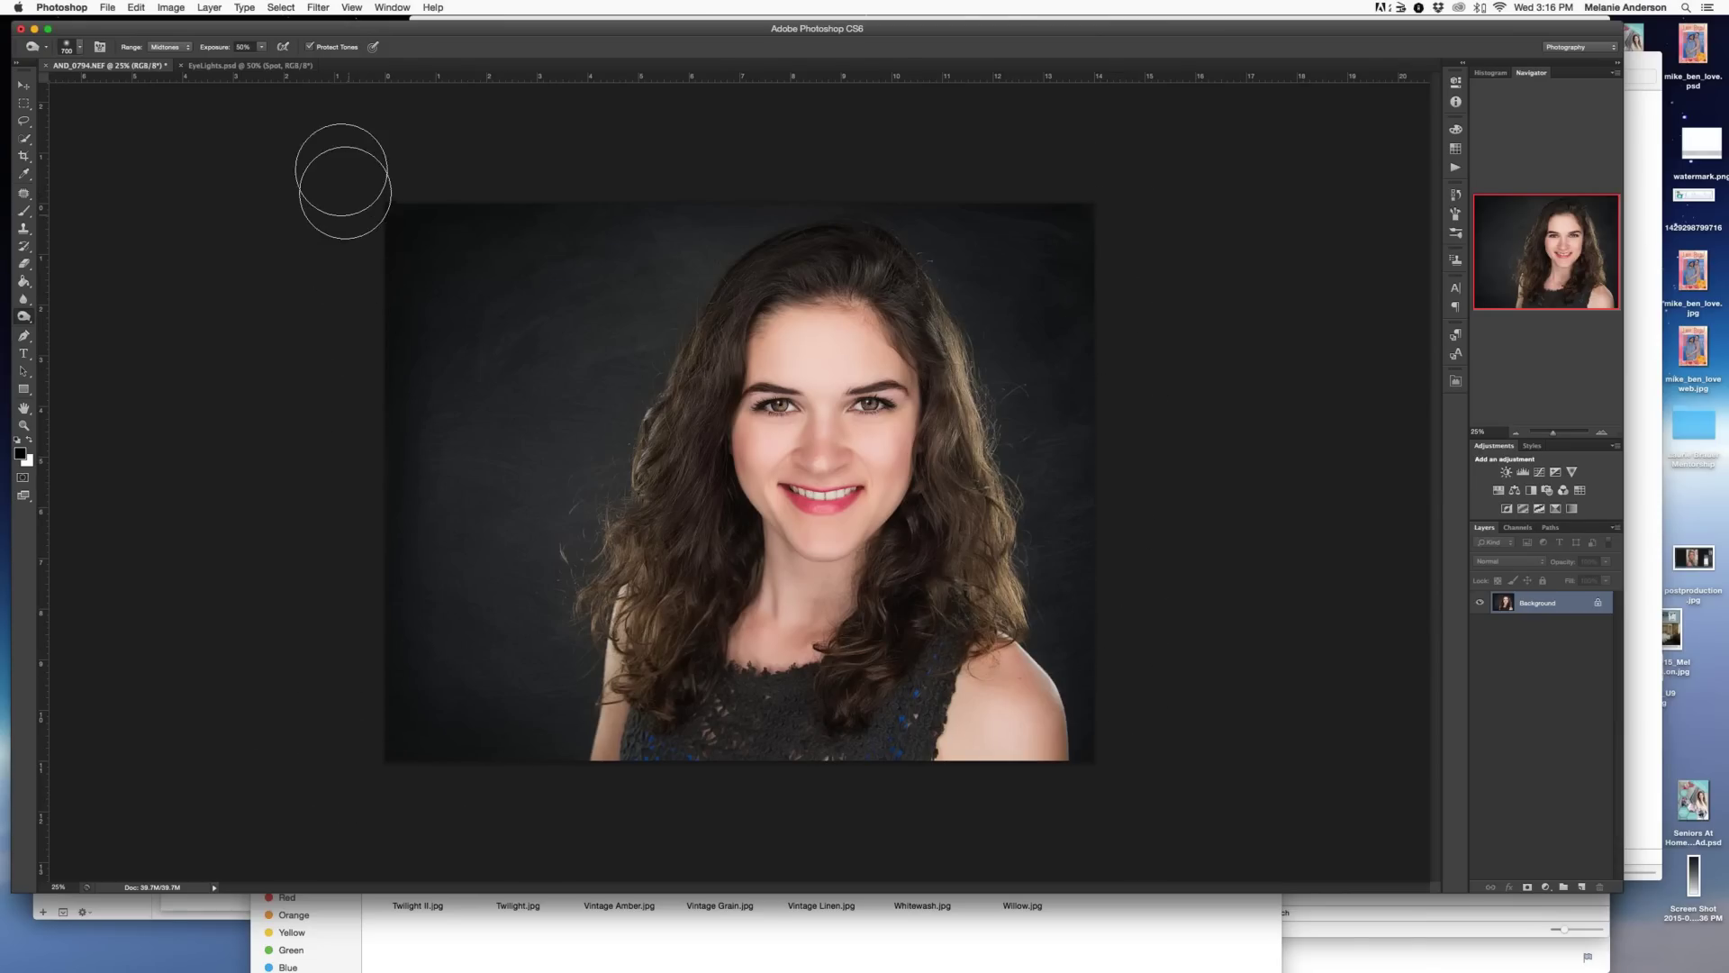
{"action": "key", "text": "t"}
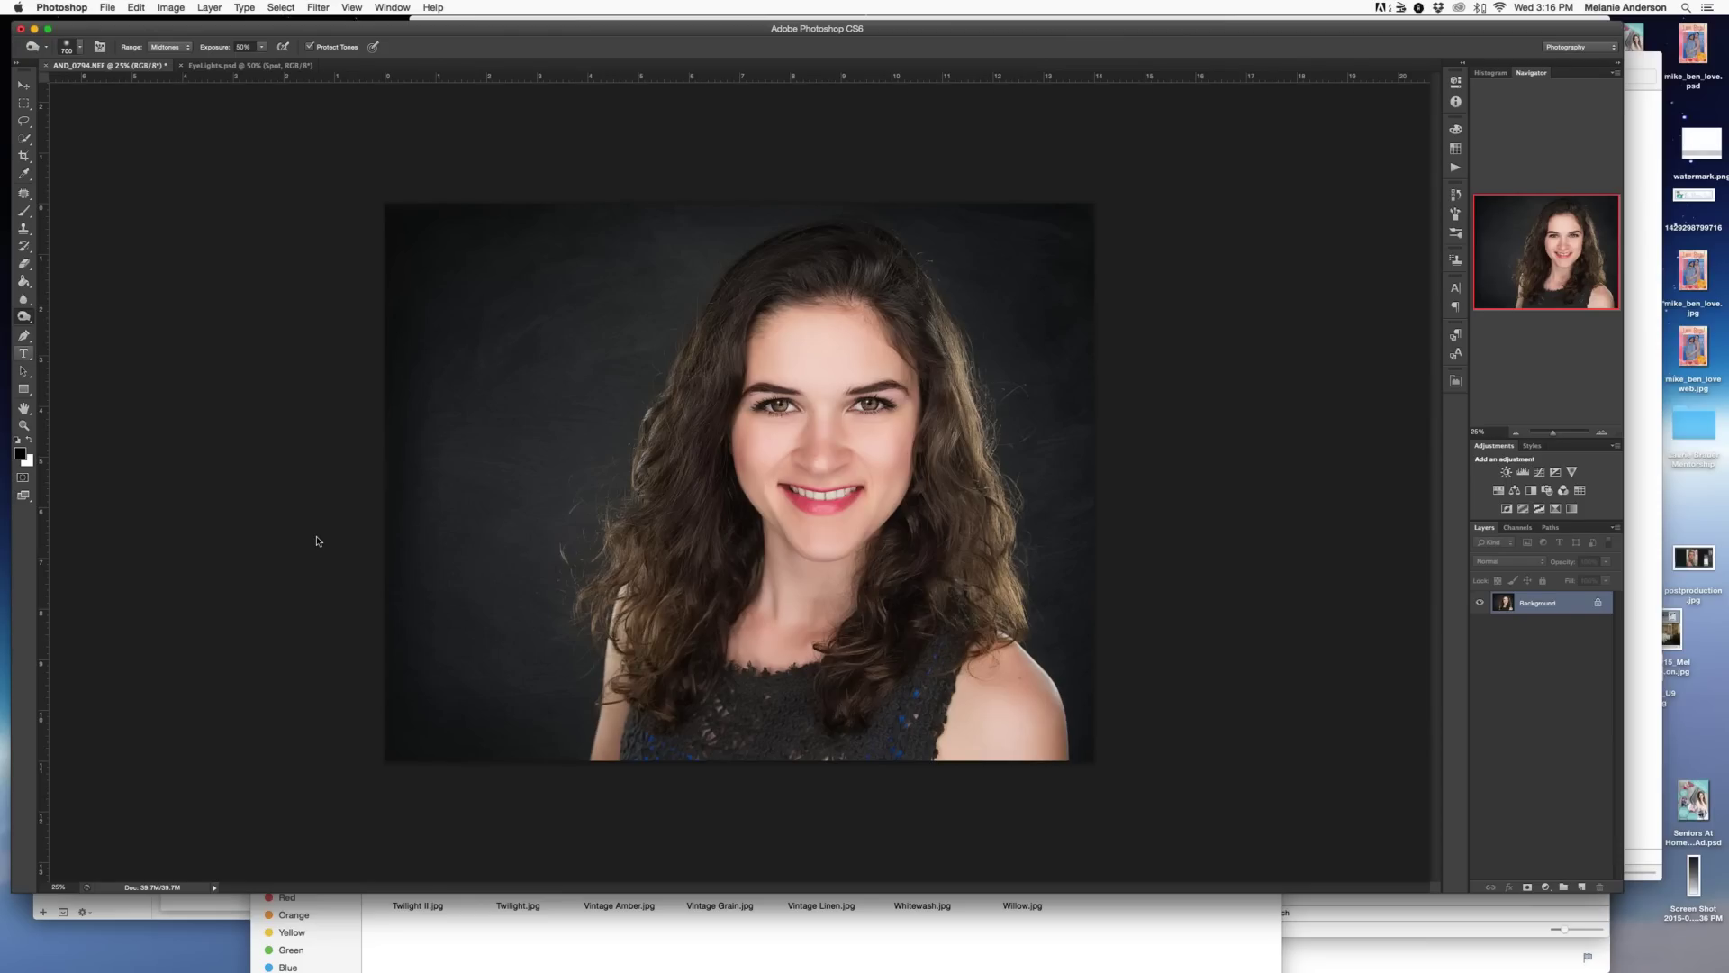
{"action": "key", "text": "super+minus"}
{"action": "key", "text": "super+equal"}
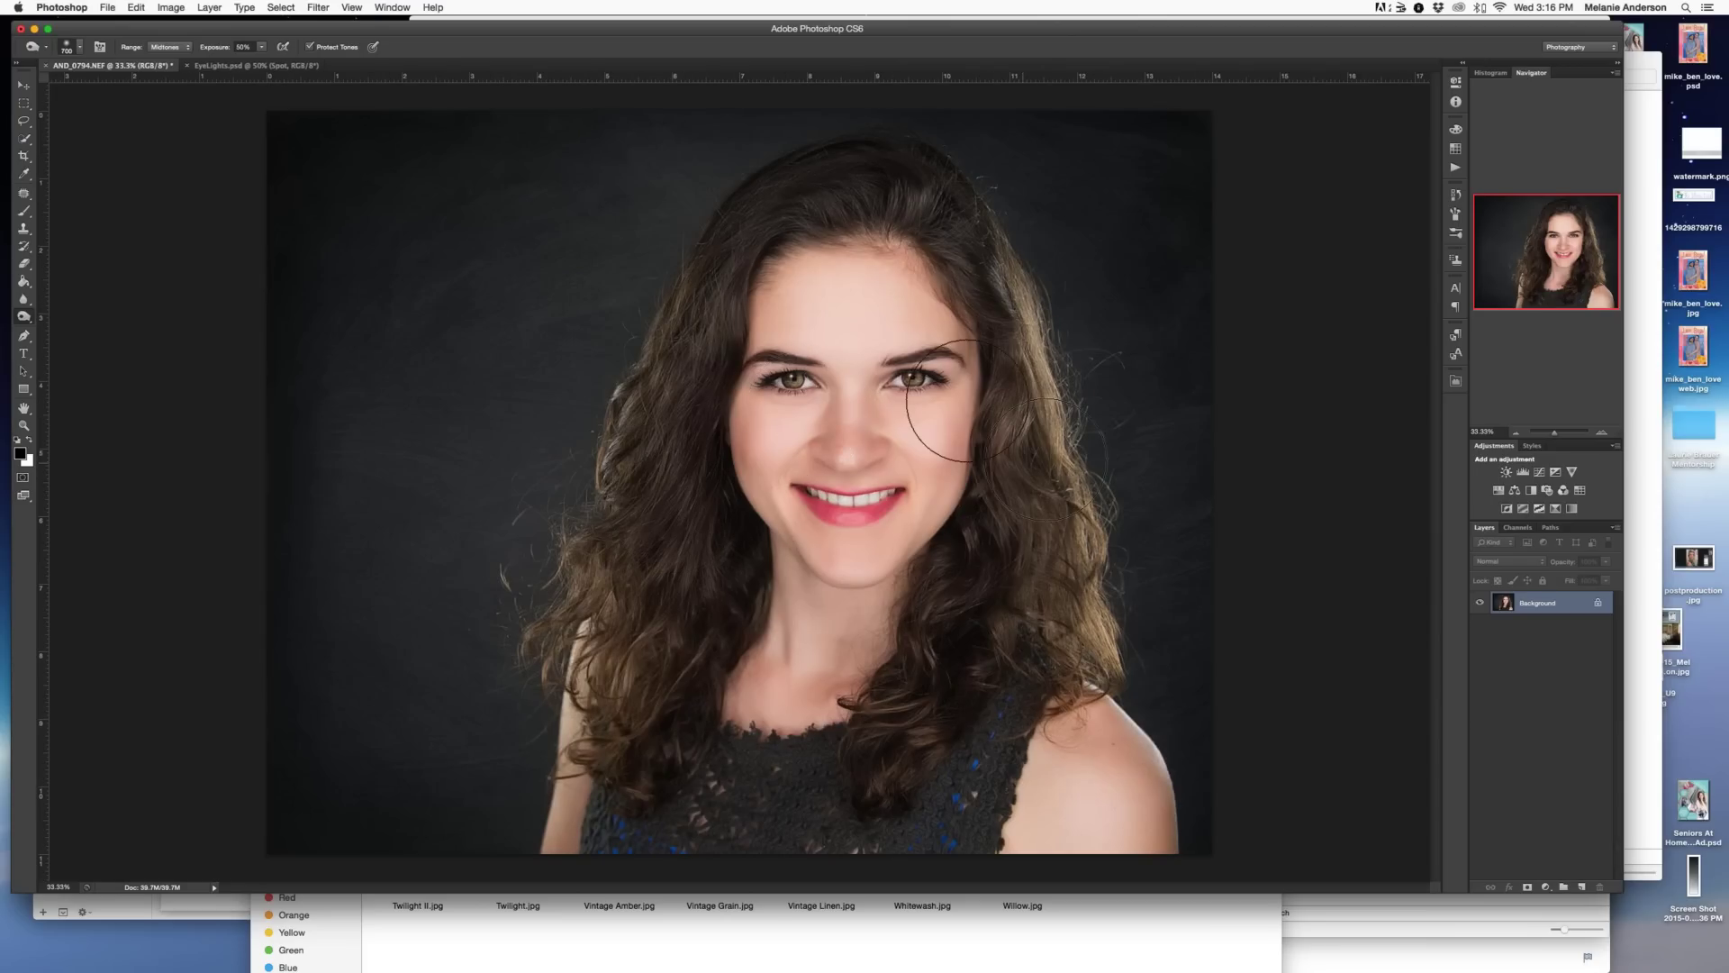
{"action": "key", "text": "v"}
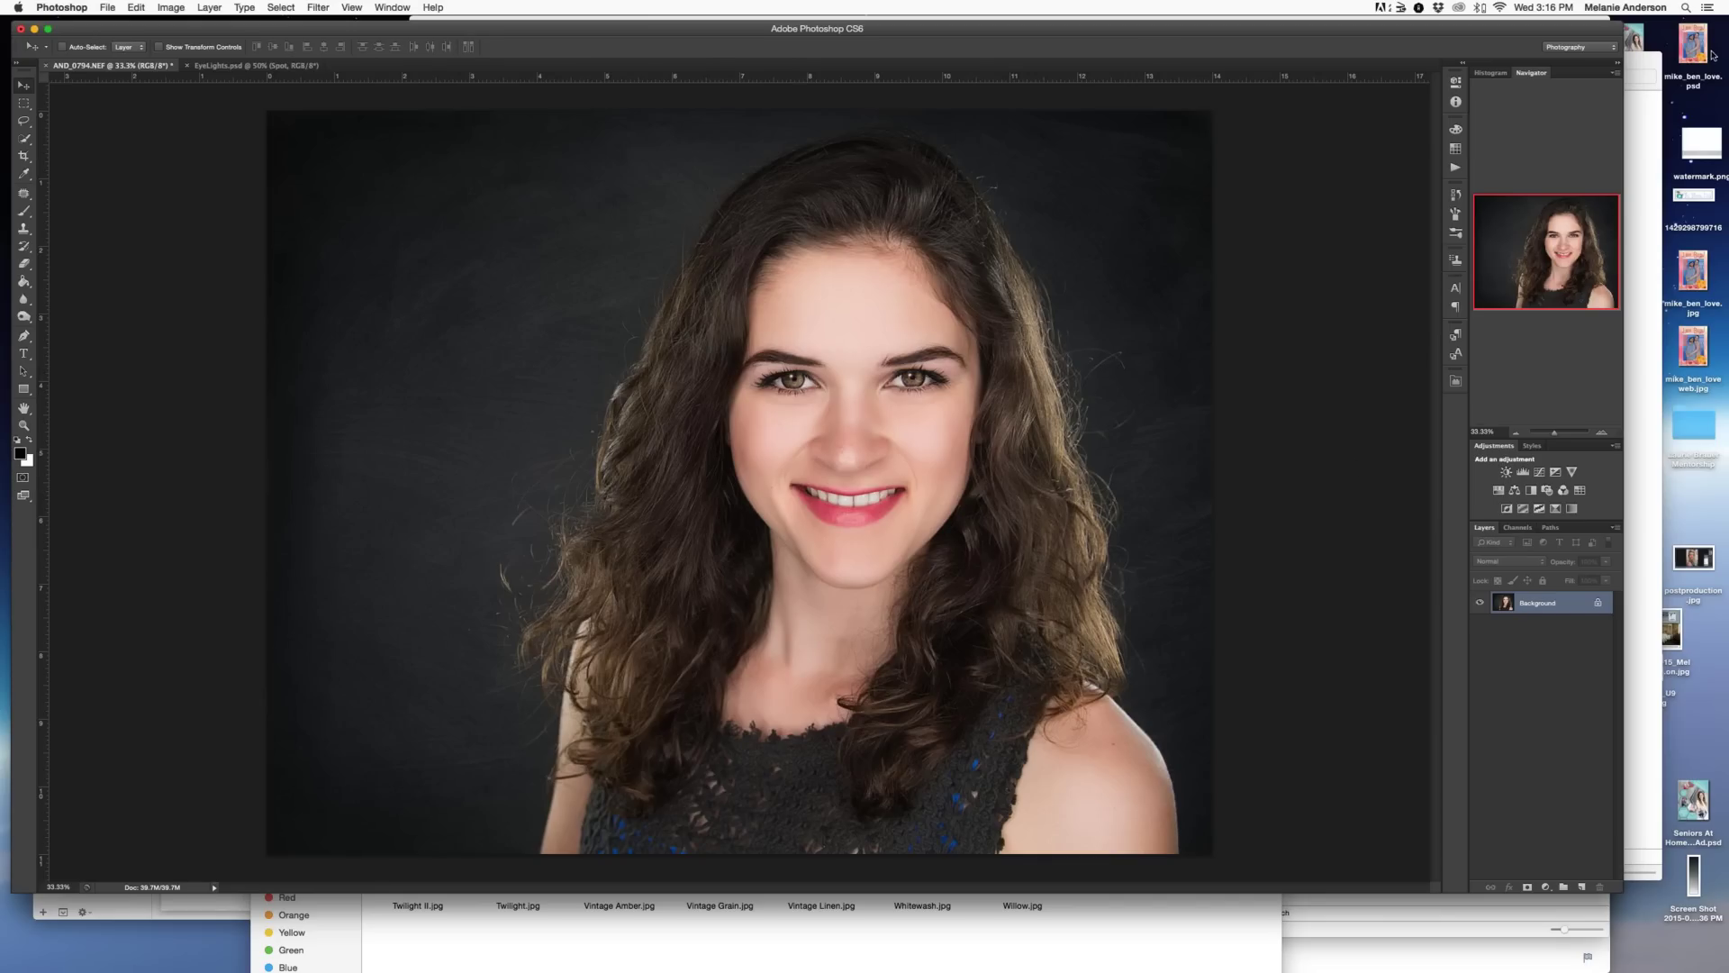
{"action": "left_click", "coordinate": [1650, 45]}
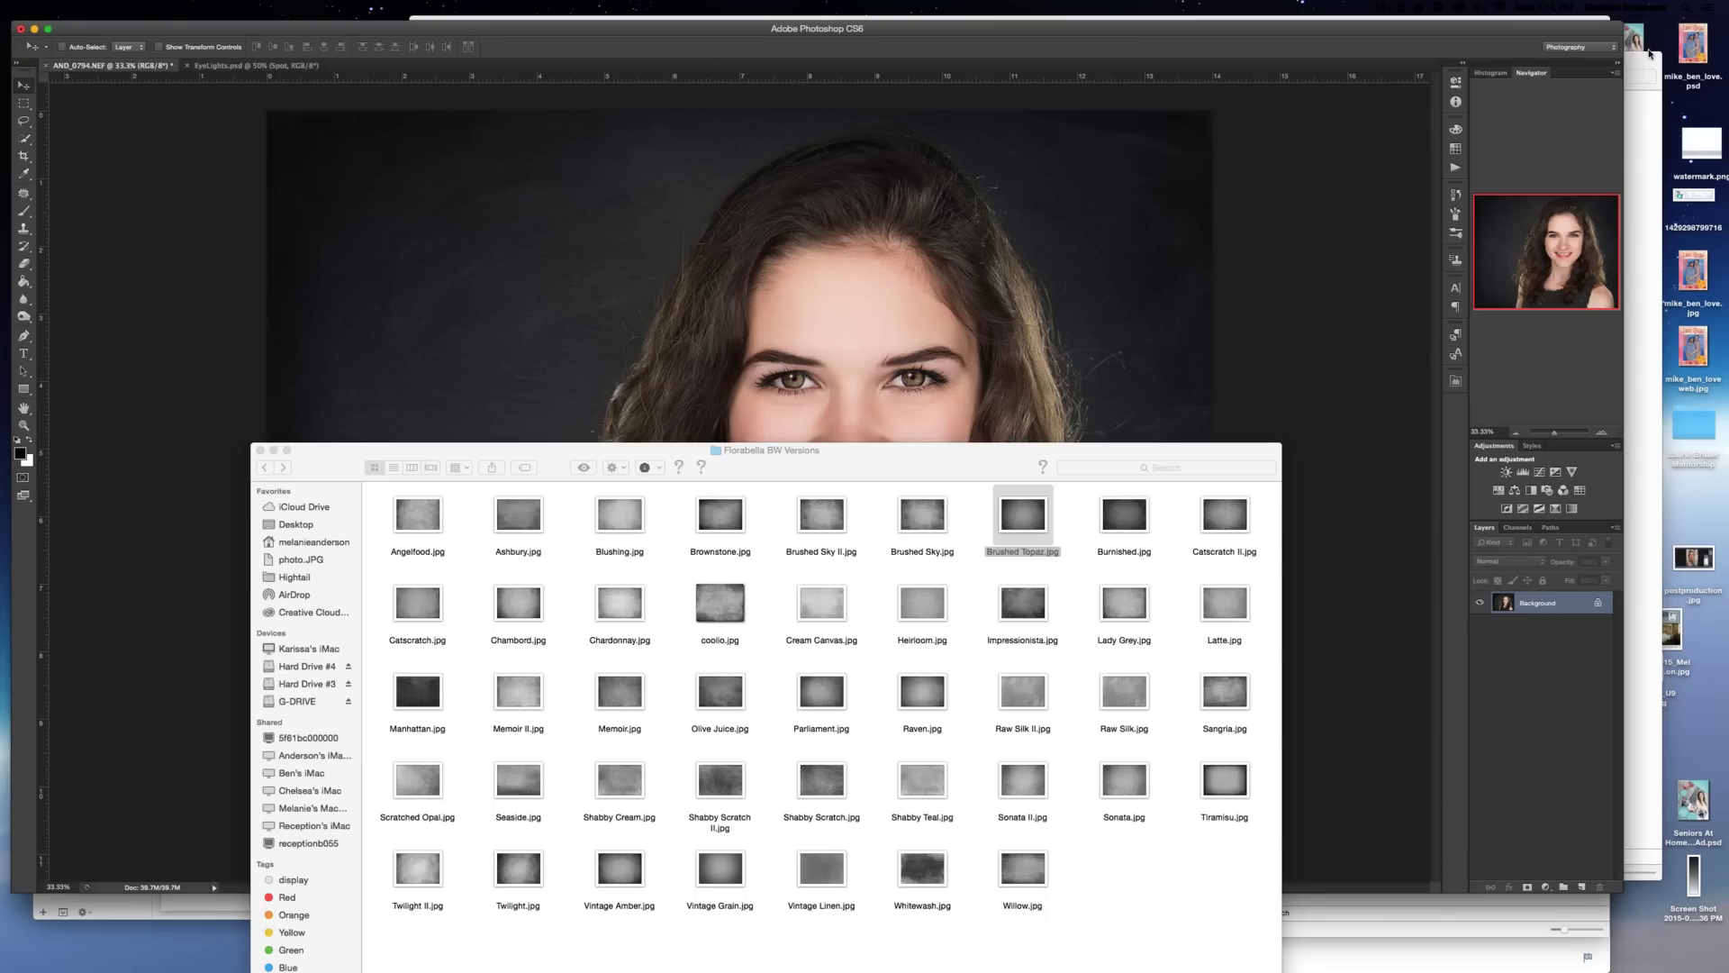
{"action": "left_click", "coordinate": [1271, 236]}
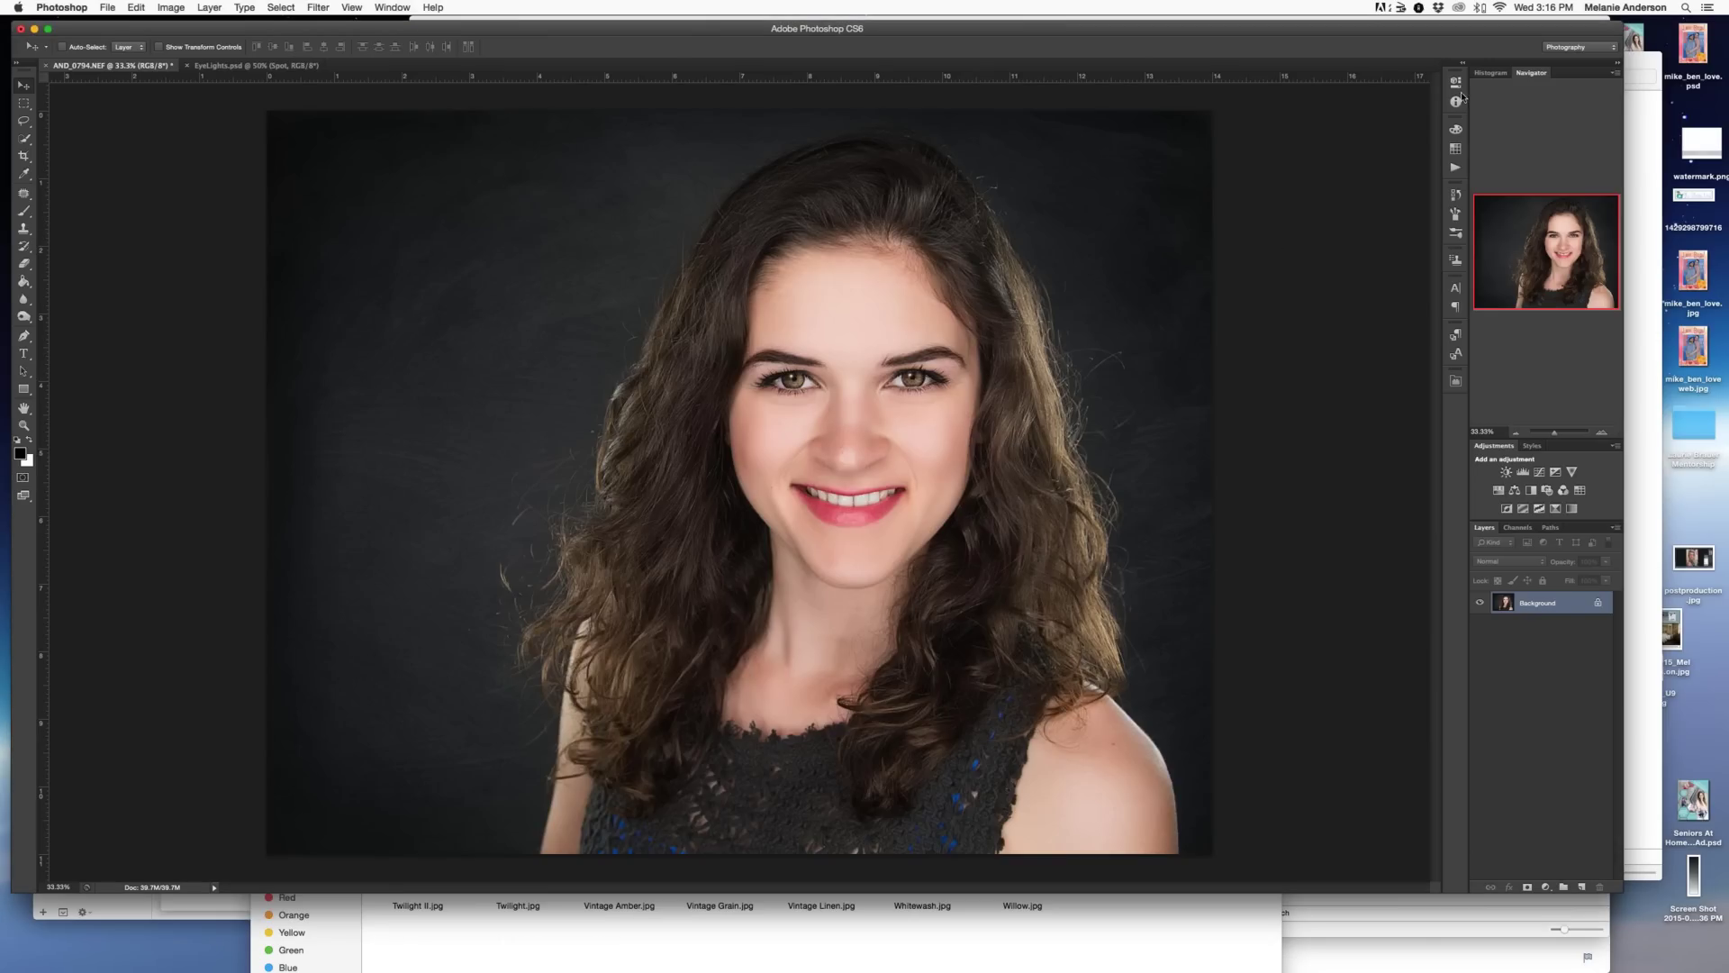
{"action": "left_click", "coordinate": [1622, 47]}
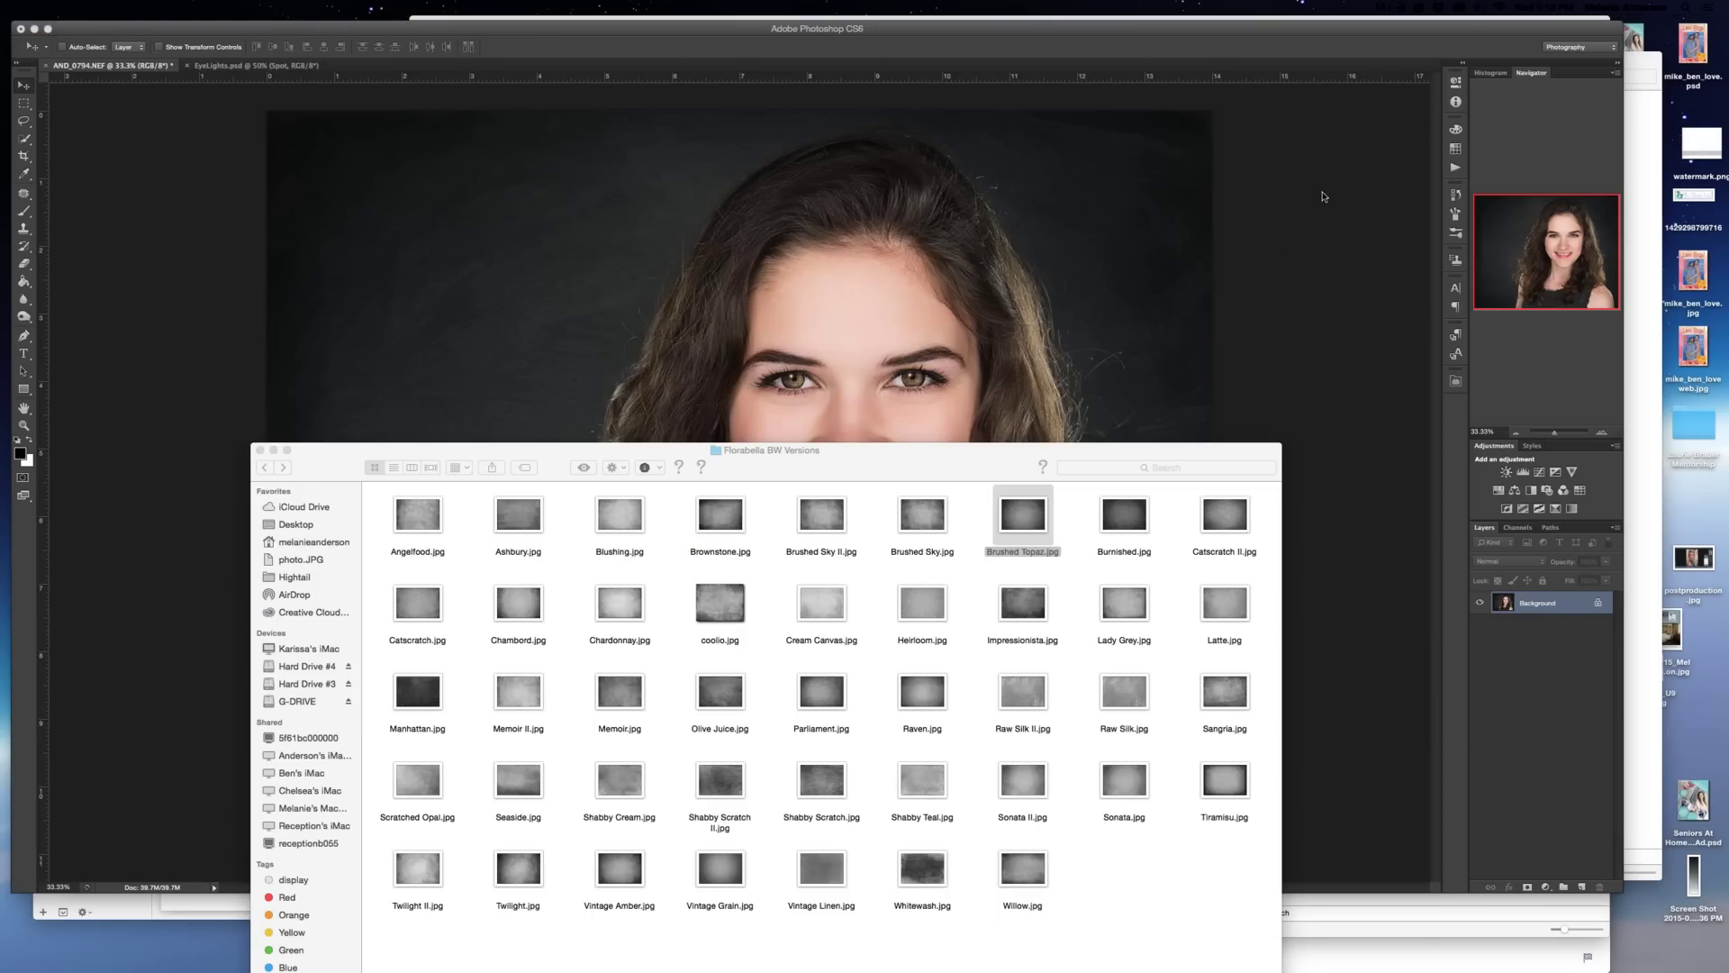
{"action": "left_click", "coordinate": [1286, 209]}
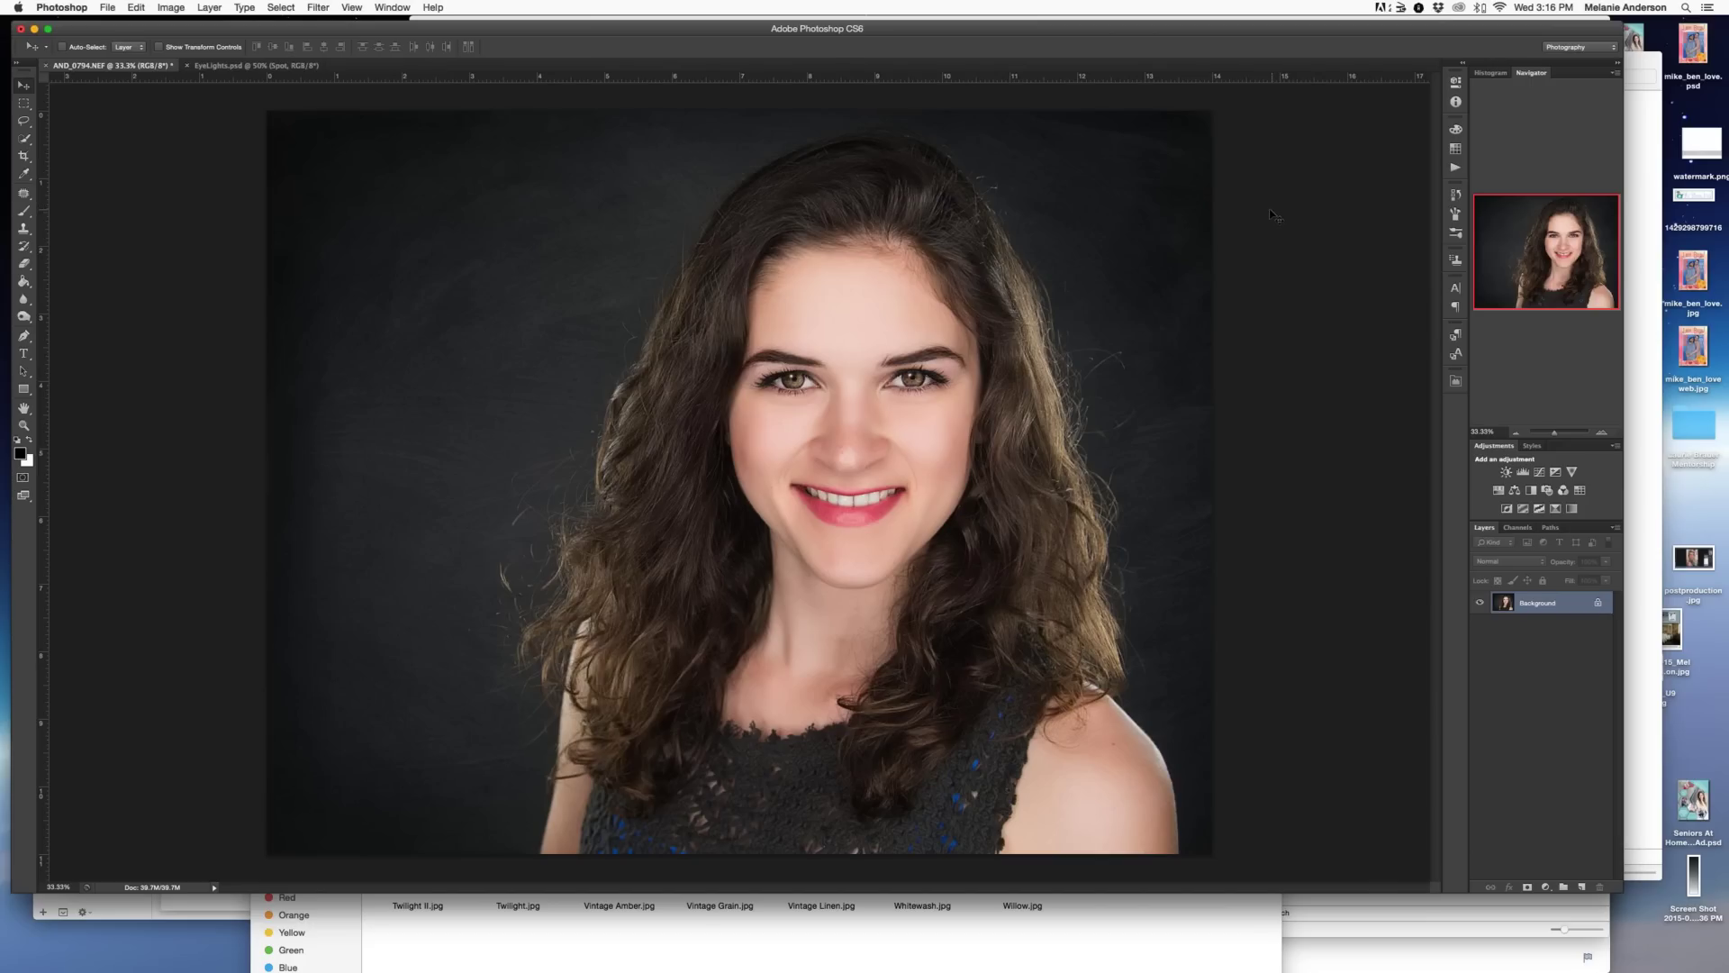